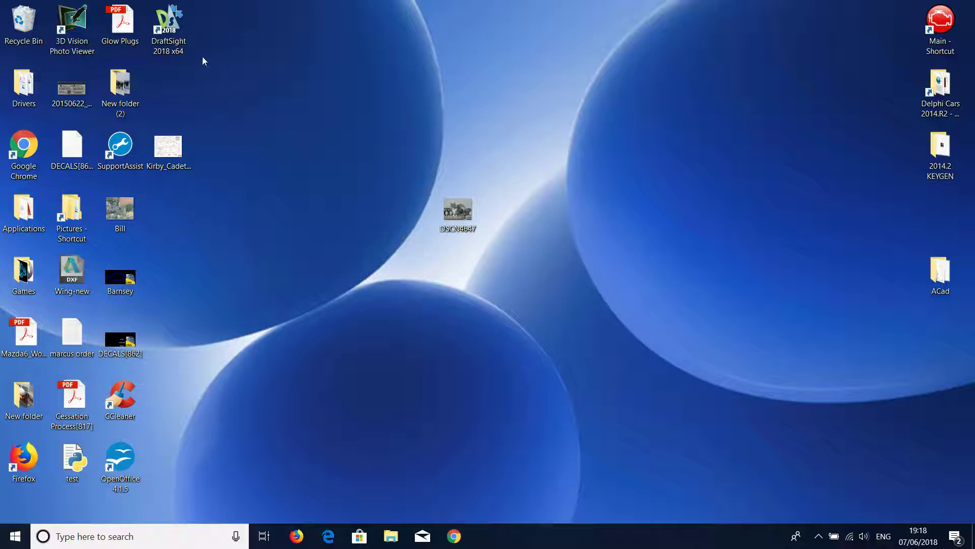
Step: Launch DraftSight 2018 with a blank drawing, then minimize it to the desktop
double_click(183, 22)
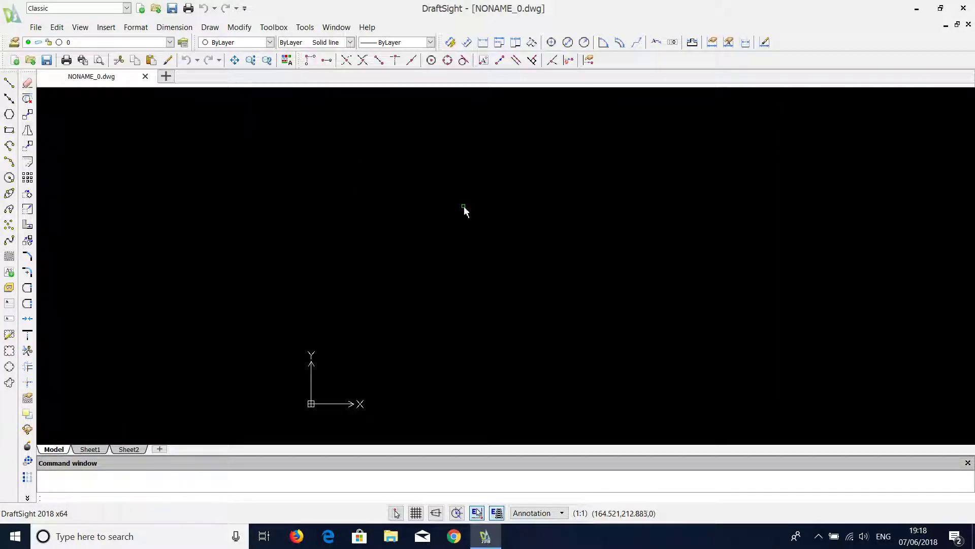
middle_click_drag(464, 211, 295, 202)
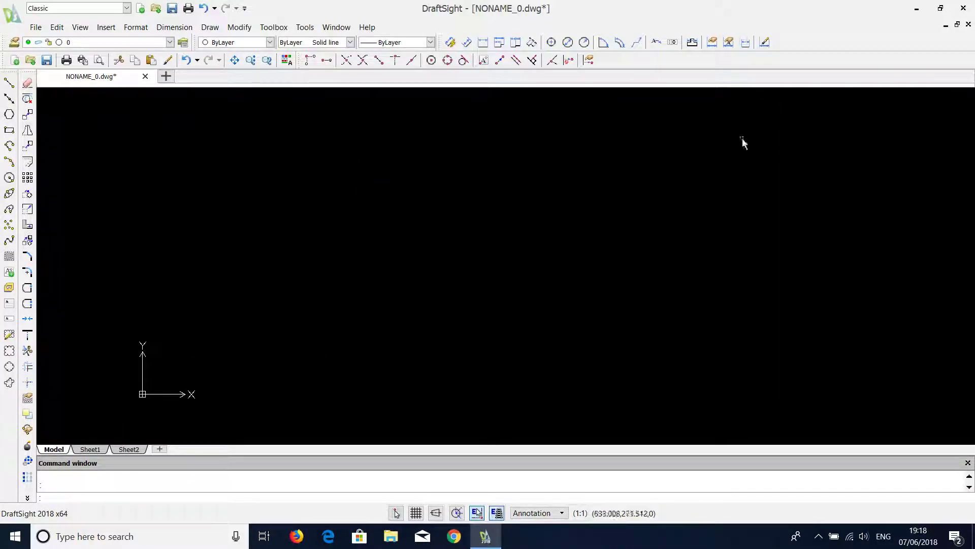
left_click(917, 7)
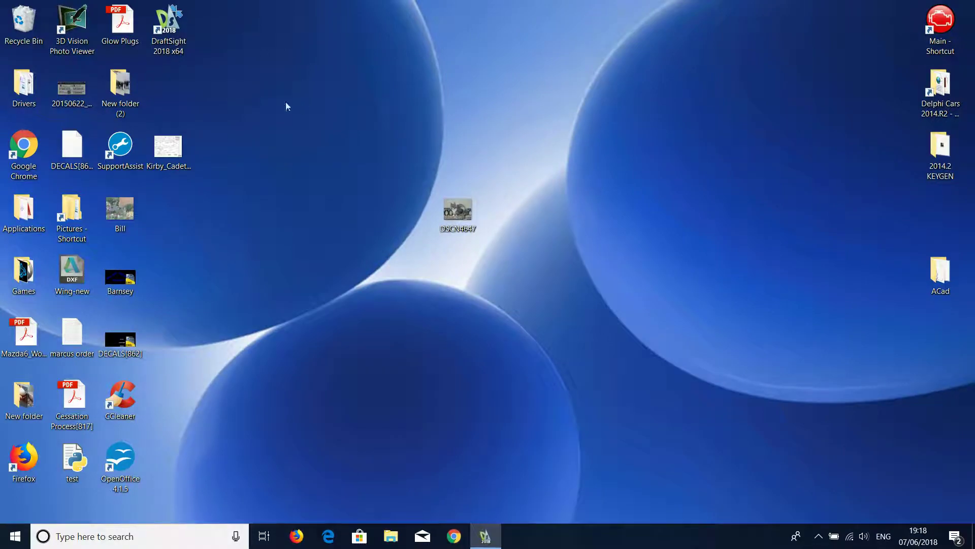
double_click(169, 148)
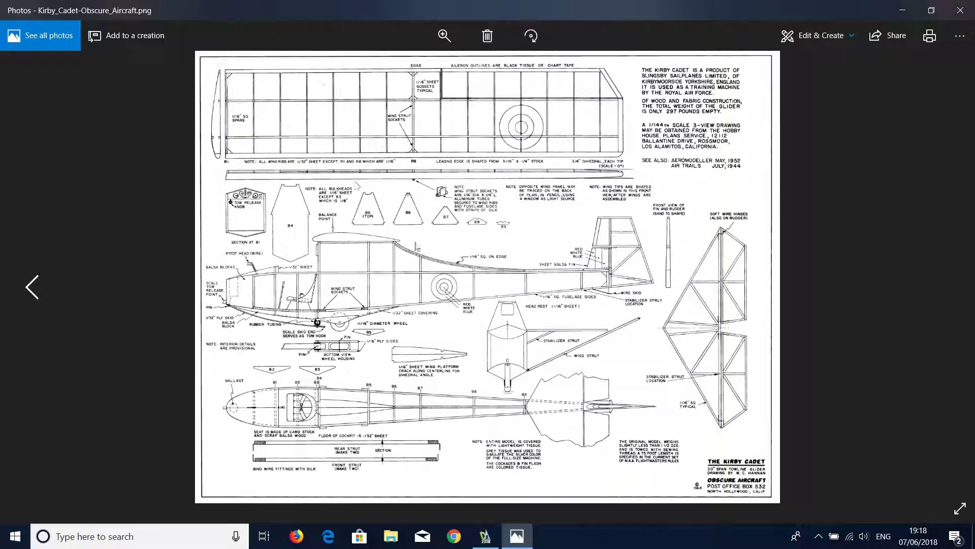
scroll(420, 247, "down", 1)
scroll(419, 247, "down", 1)
scroll(420, 248, "down", 1)
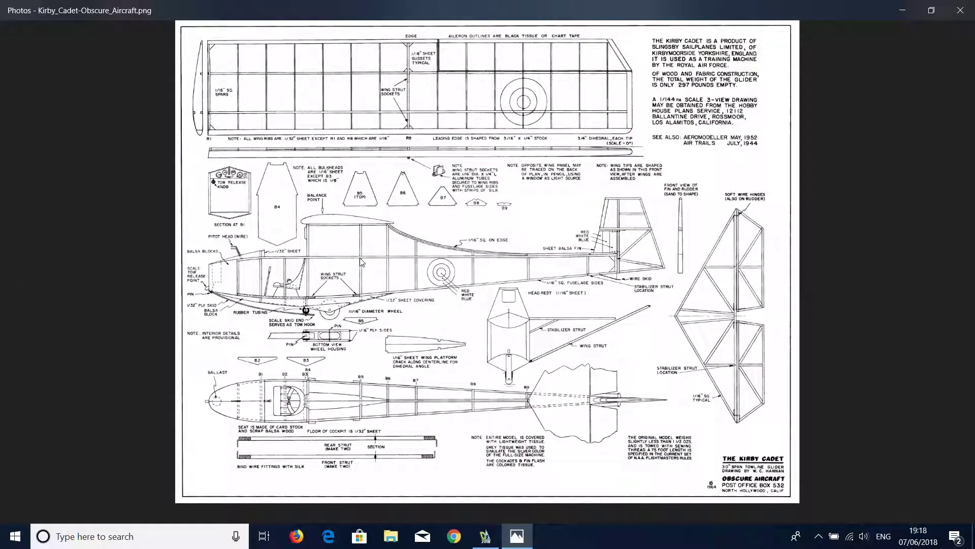
scroll(359, 258, "down", 1)
scroll(360, 260, "up", 1)
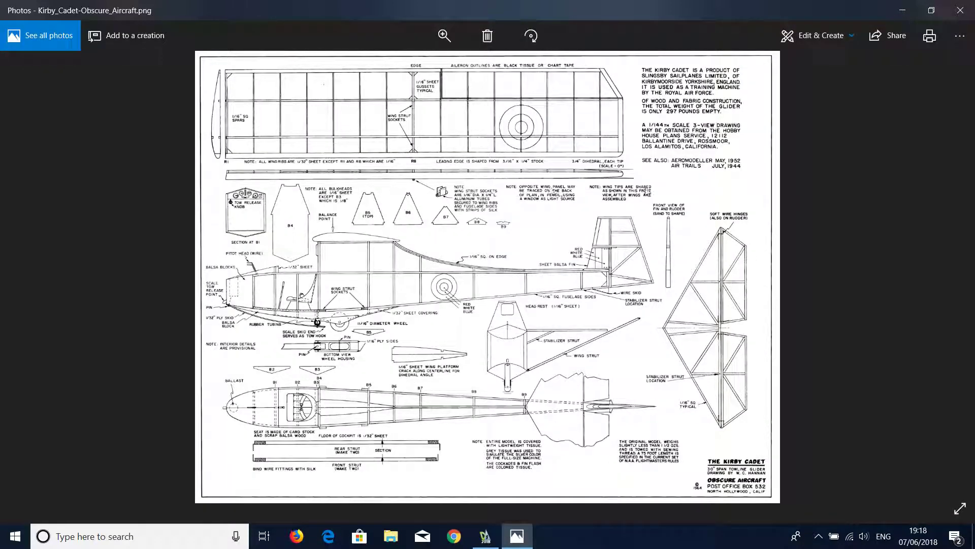
left_click(445, 36)
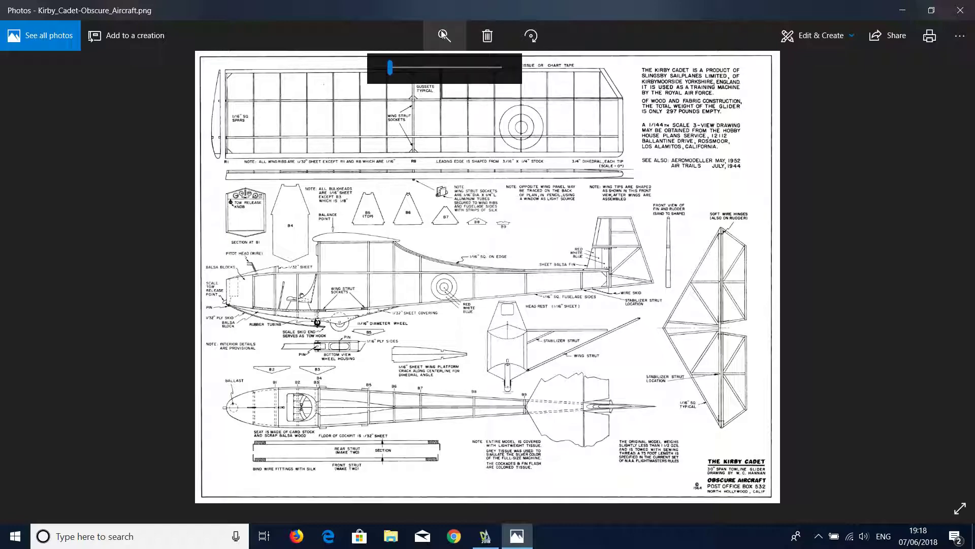
mouse_move(389, 67)
left_mouse_down()
mouse_move(415, 68)
mouse_move(405, 68)
left_mouse_up()
scroll(465, 262, "down", 3)
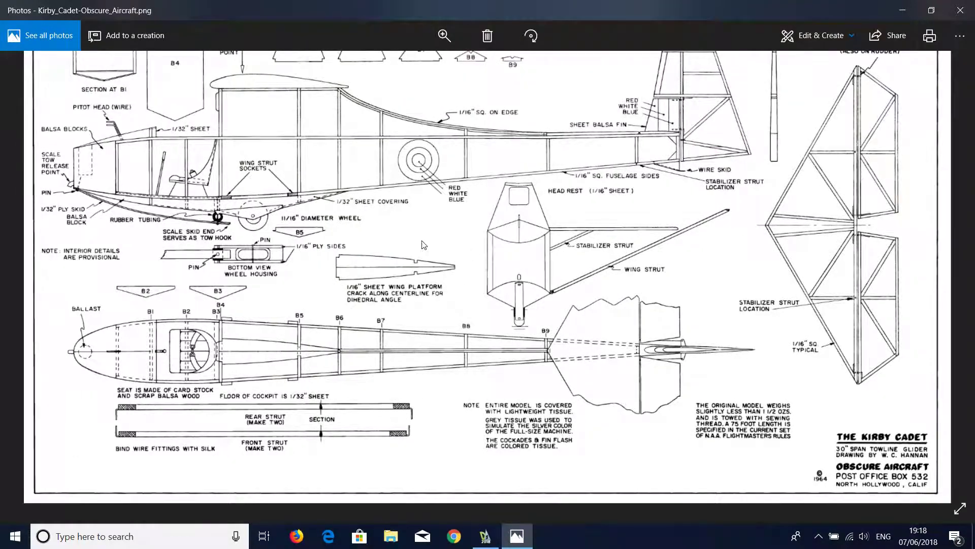
scroll(489, 334, "up", 3)
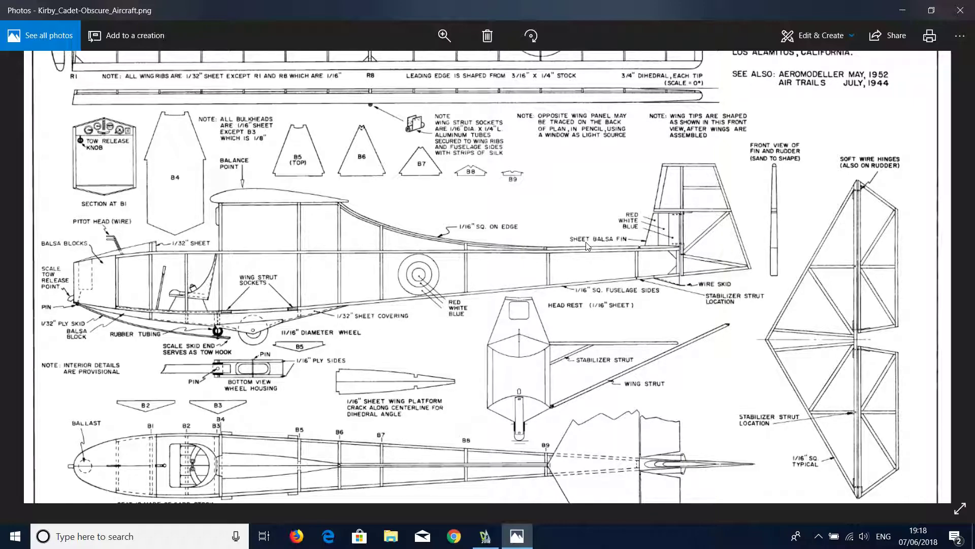
scroll(578, 306, "up", 3)
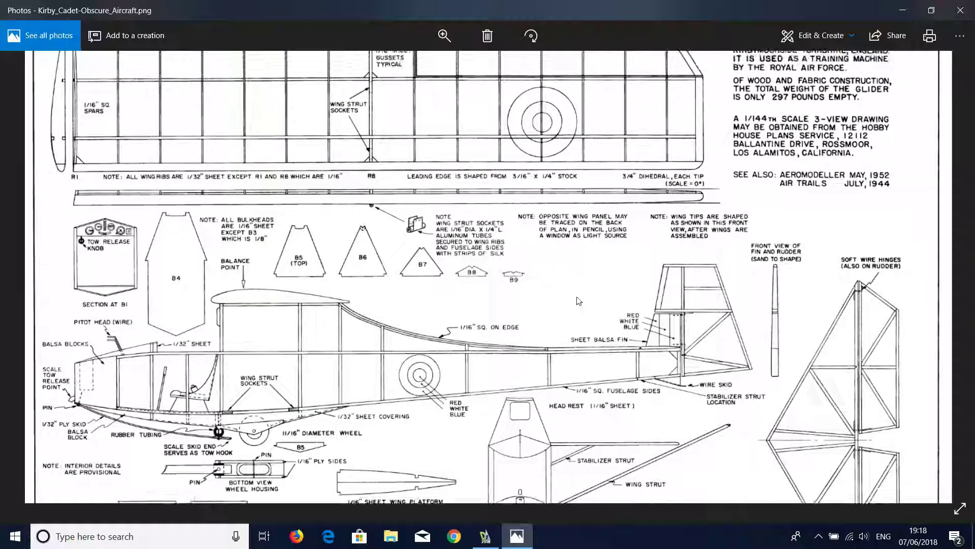
scroll(578, 306, "up", 1)
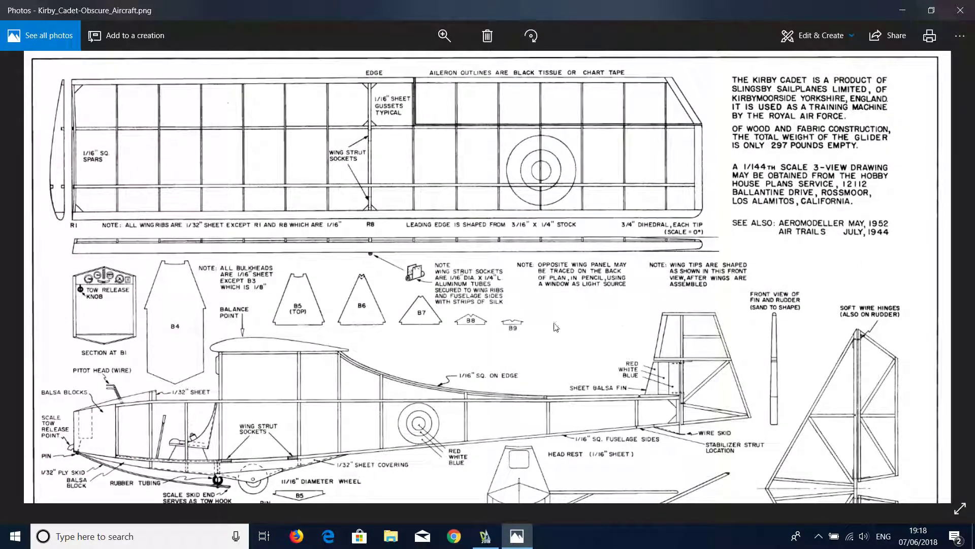
scroll(556, 326, "down", 2)
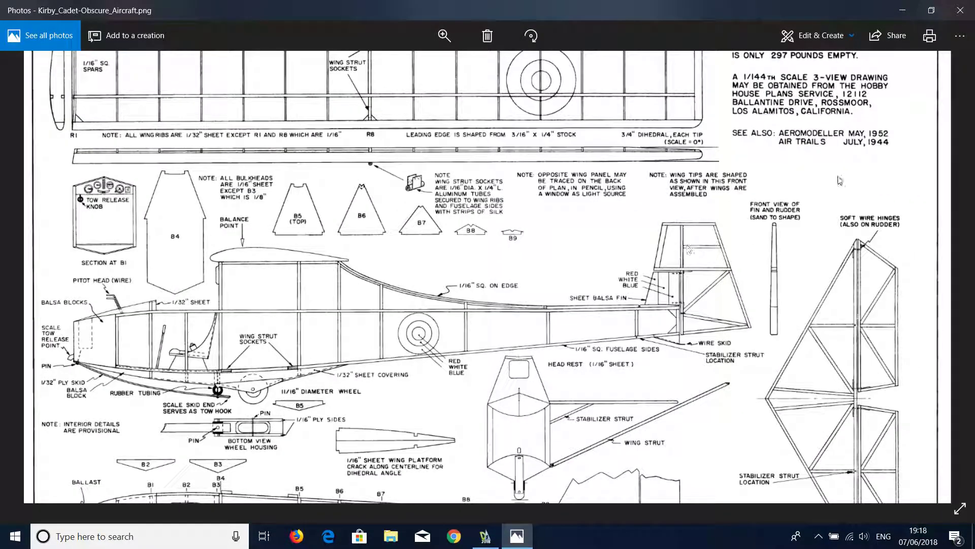
left_click(960, 11)
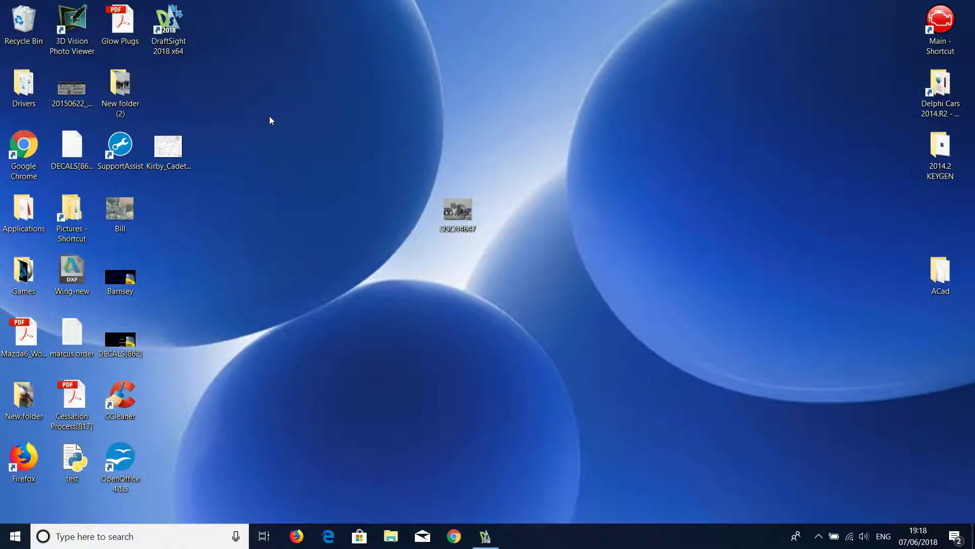
Step: Open Kirby_Cadet in Paint, copy the whole image, and return to DraftSight
left_click(160, 142)
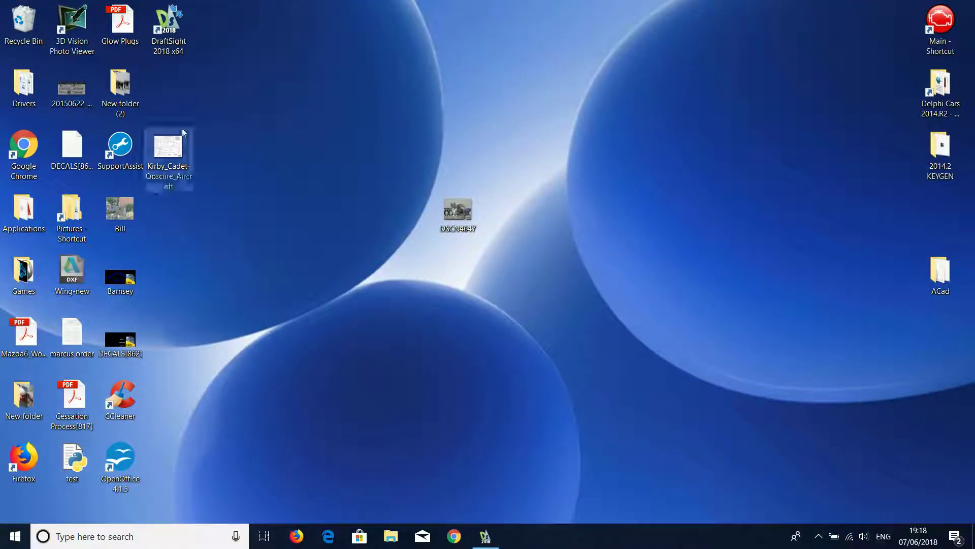
right_click(164, 147)
mouse_move(203, 291)
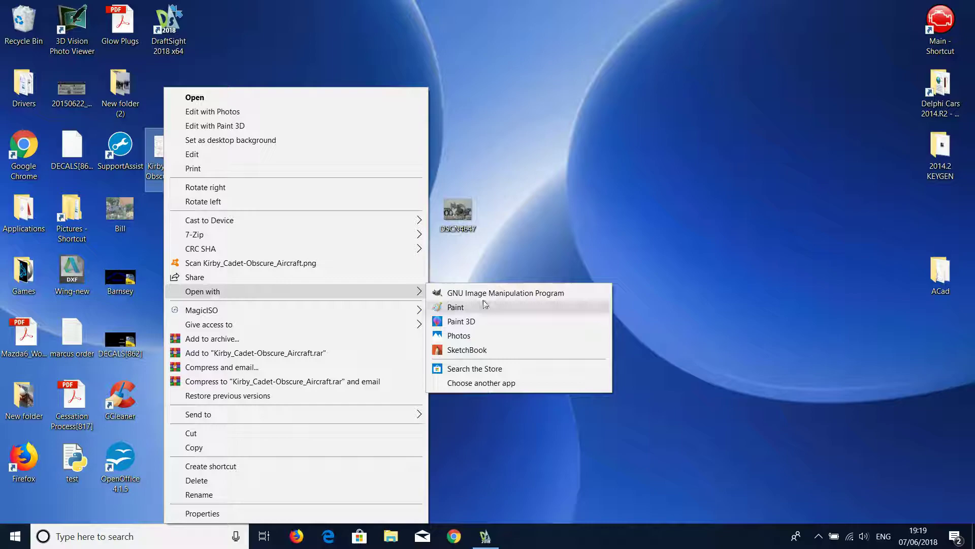
left_click(484, 306)
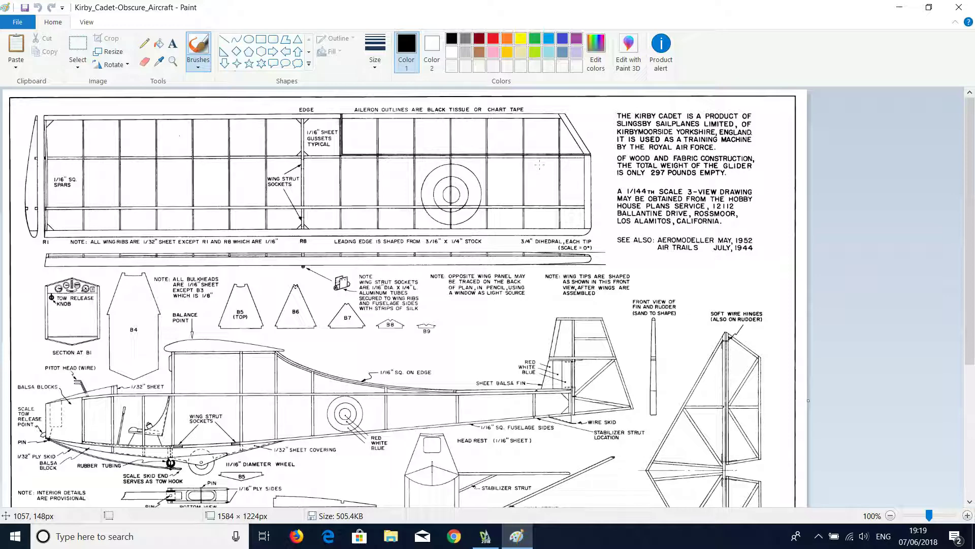
key("ctrl+a")
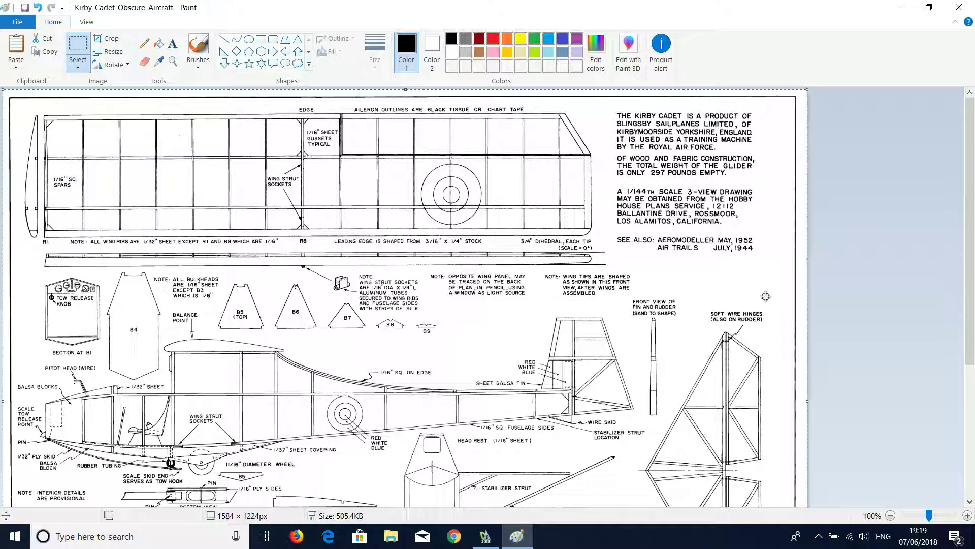
left_click(488, 546)
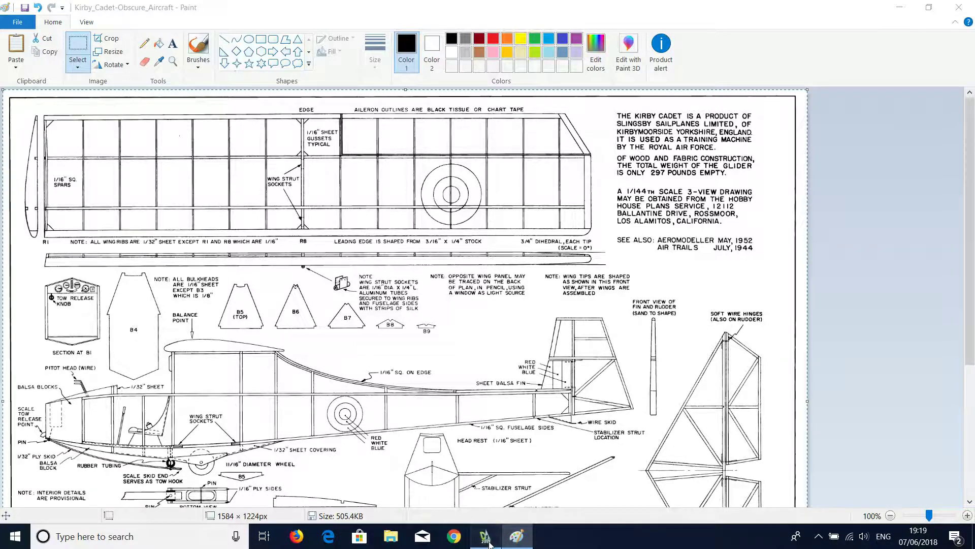
Step: Paste the copied plan image with its insertion point at 0,0 and set its size
key("ctrl+v")
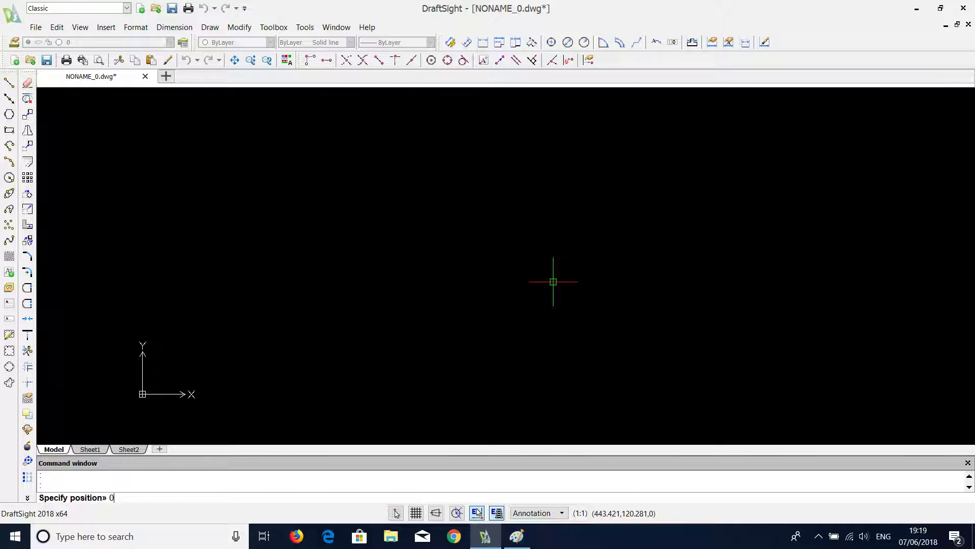
key("Return")
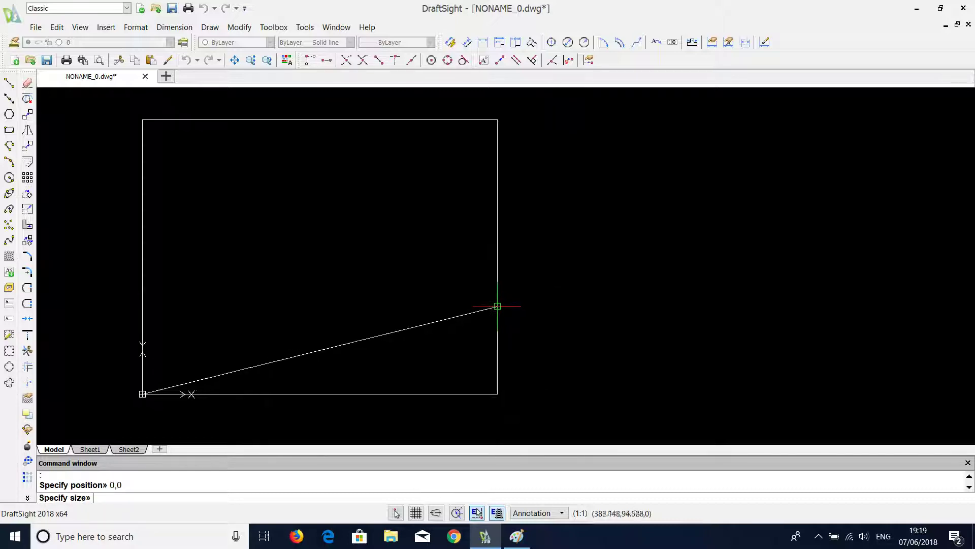
left_click(498, 310)
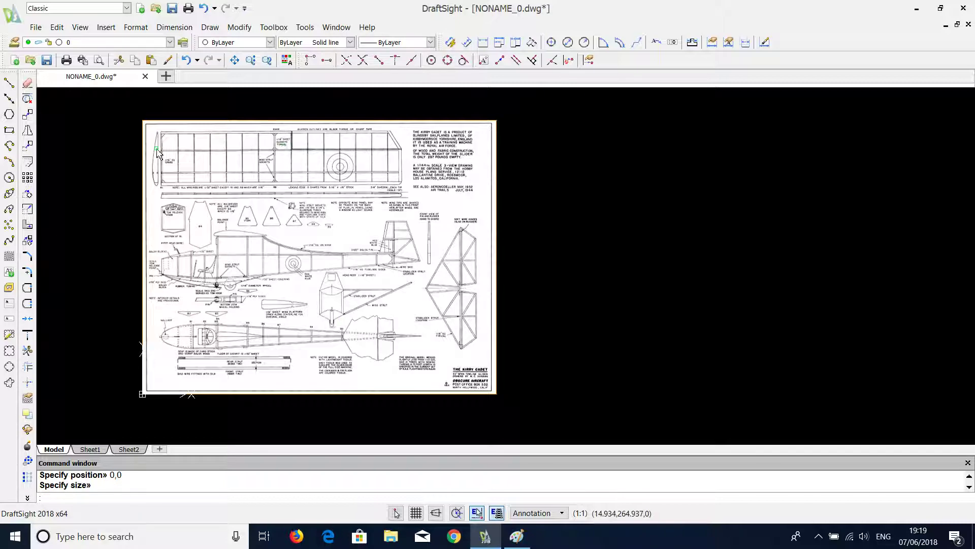
Step: Look through the Insert menu, cancel a trial line command, and close Paint
left_click(107, 27)
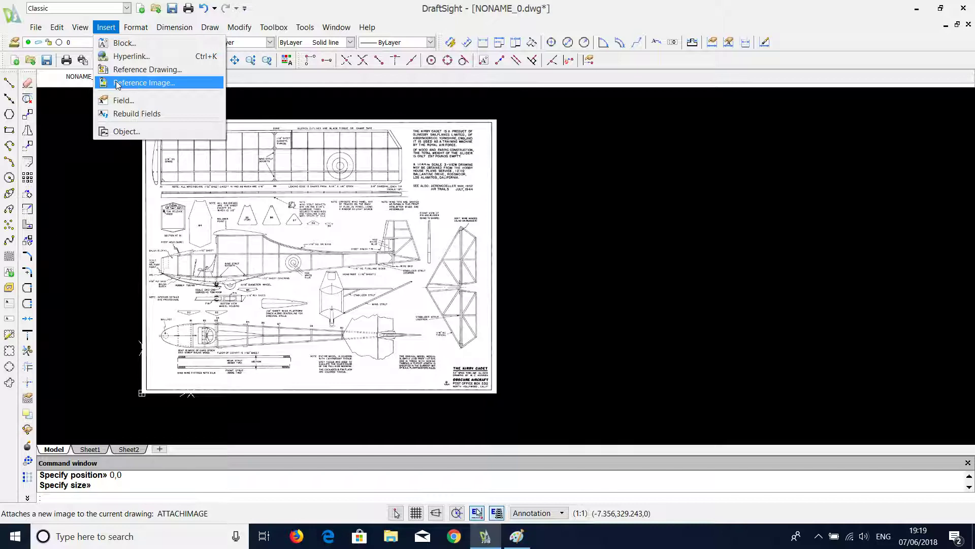
left_click(10, 84)
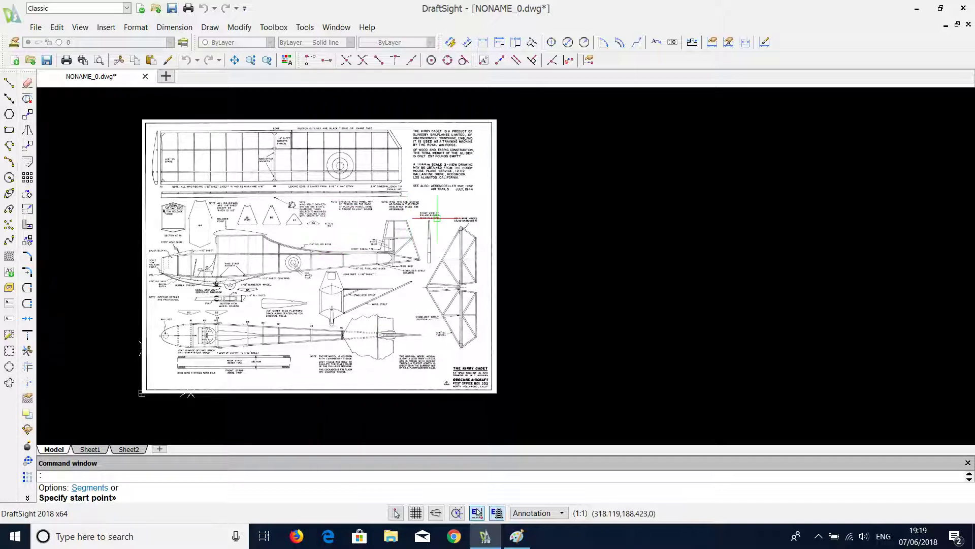
key("Escape")
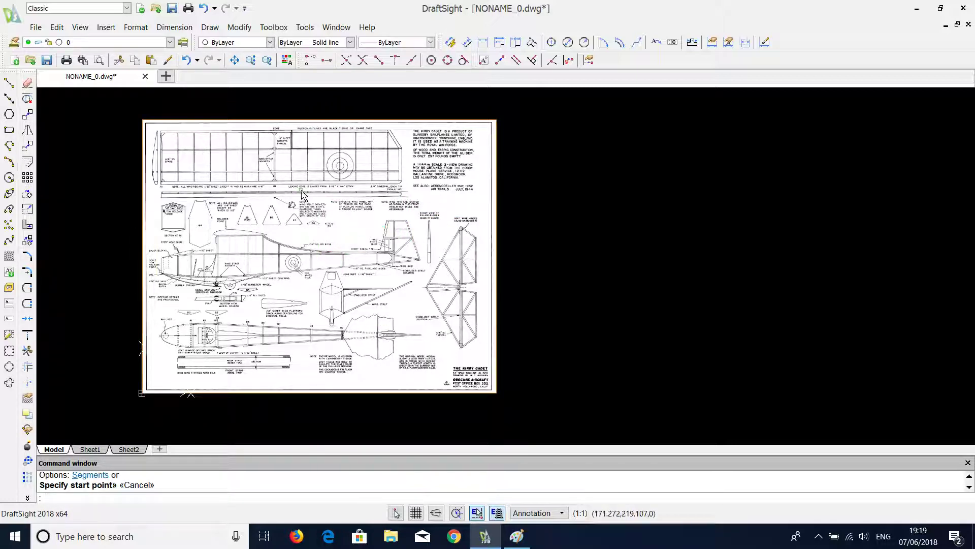
scroll(127, 145, "up", 1)
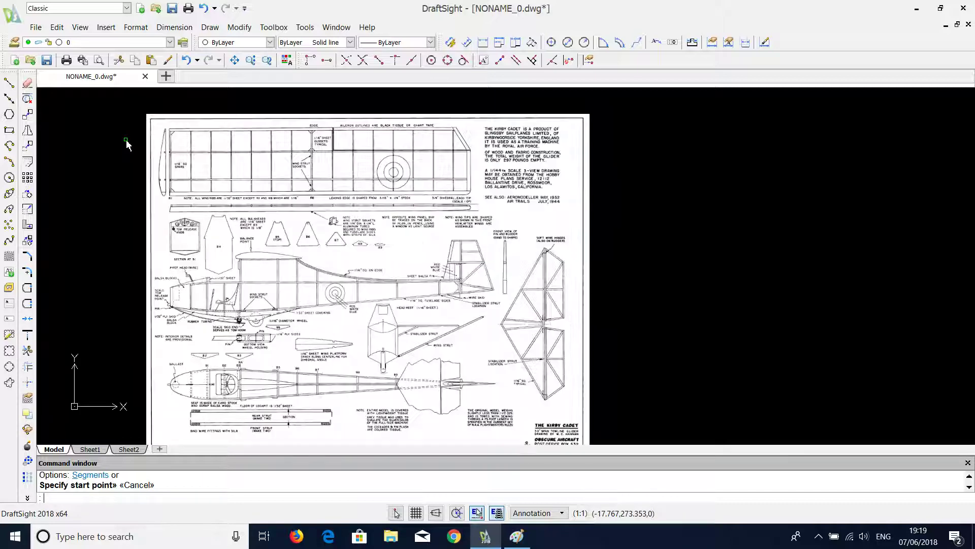
scroll(138, 147, "down", 1)
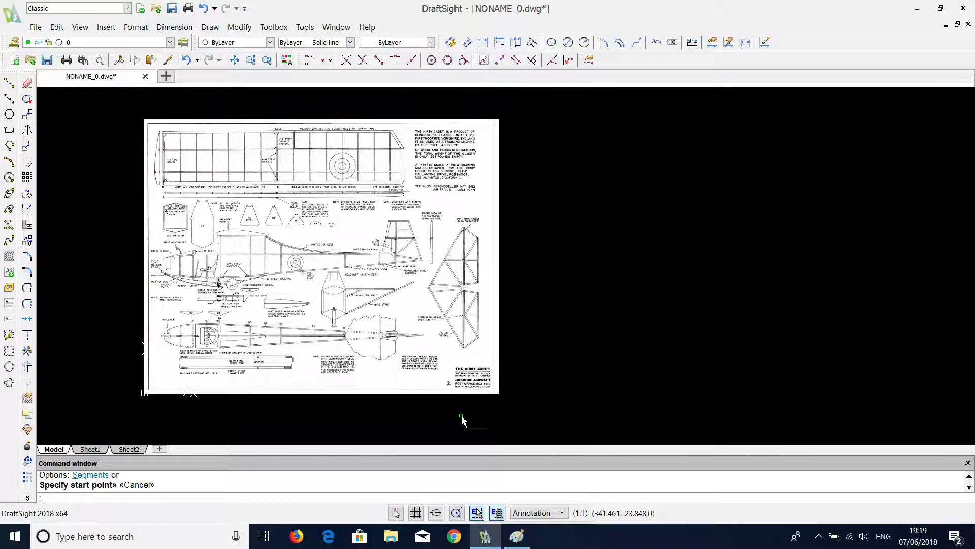
right_click(524, 537)
left_click(513, 509)
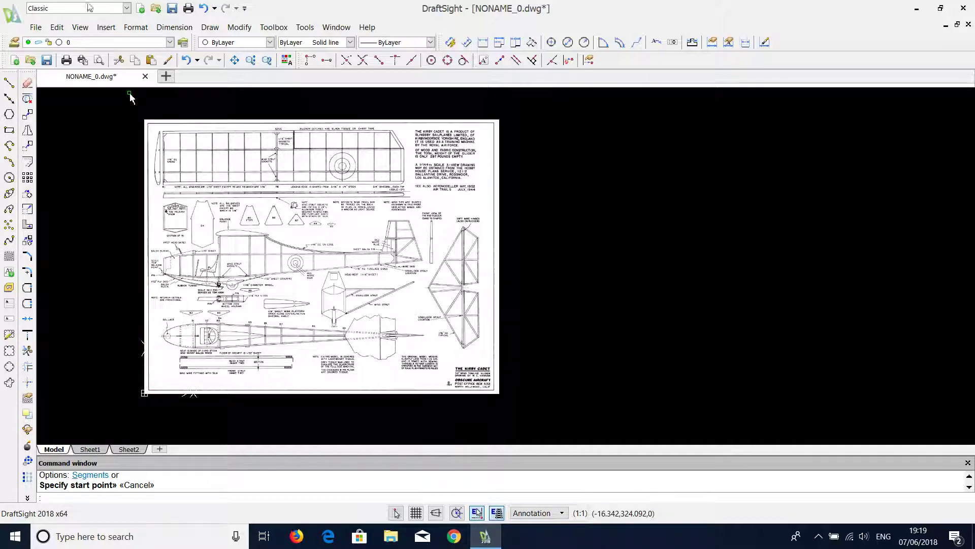
Step: Add new layers in the Layers Manager
left_click(14, 43)
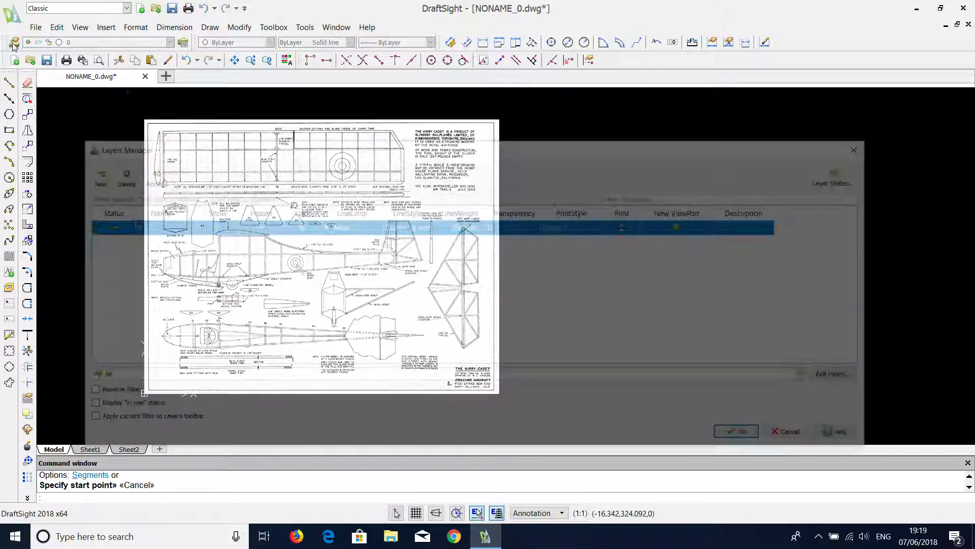
left_click(90, 174)
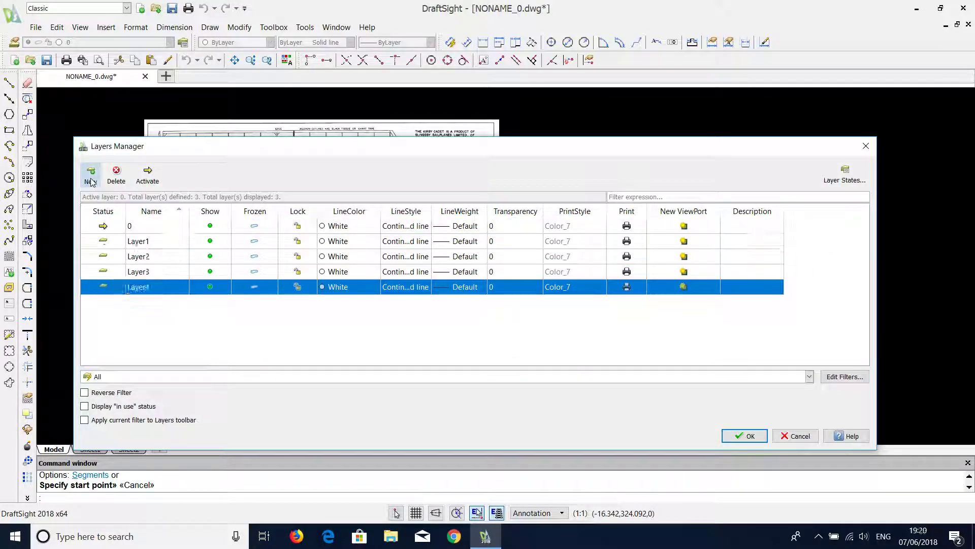
left_click(90, 174)
left_click(89, 174)
left_click(90, 174)
Step: Set Layer1 to Blue, Layer2 to Cyan and Layer3 to Green
left_click(326, 242)
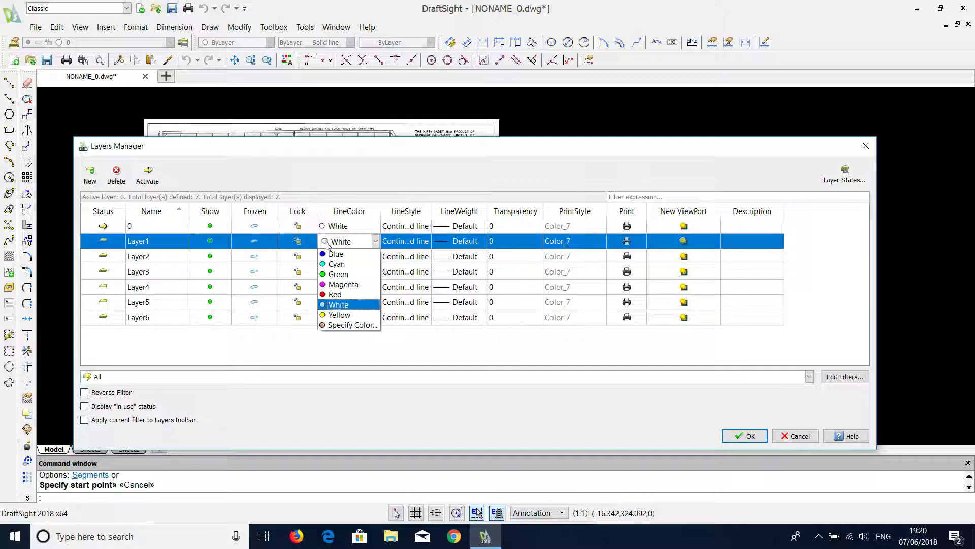
left_click(324, 269)
left_click(326, 256)
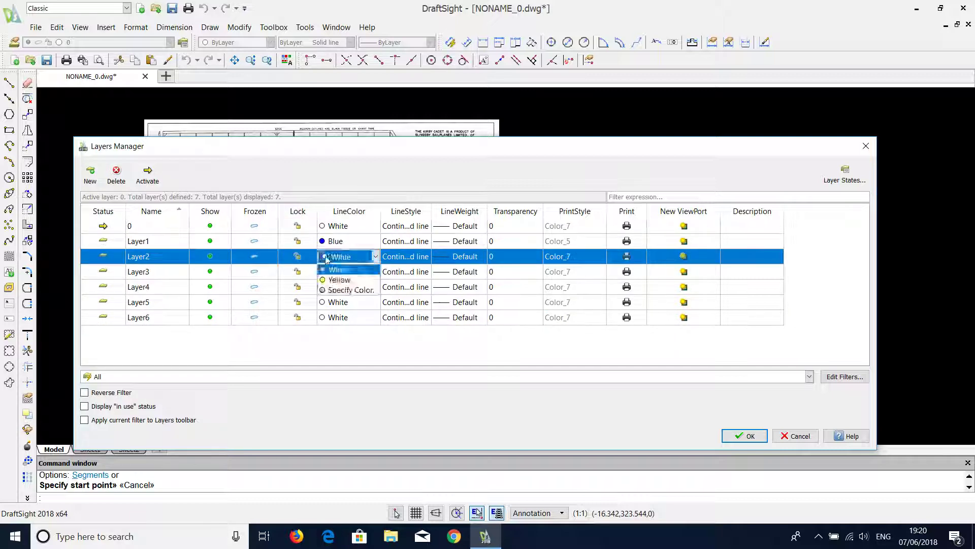
left_click(332, 281)
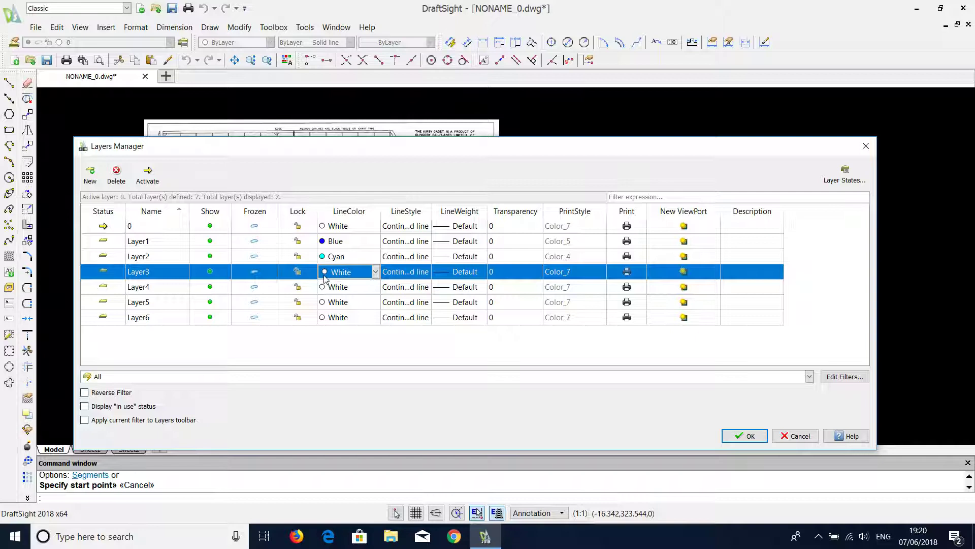
left_click(326, 273)
left_click(323, 305)
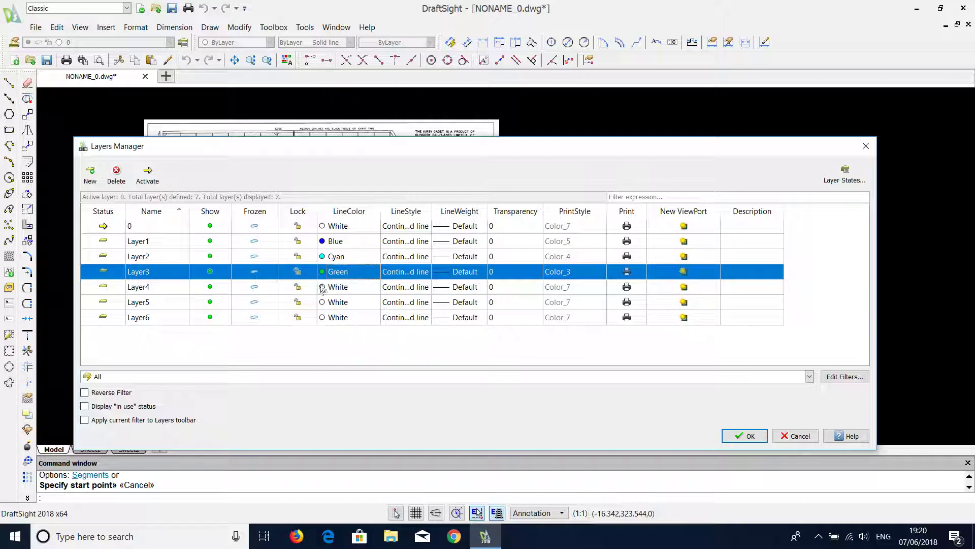
Step: Set Layer4 to Magenta, Layer5 to Red and Layer6 to Yellow, and accept
left_click(323, 288)
left_click(326, 329)
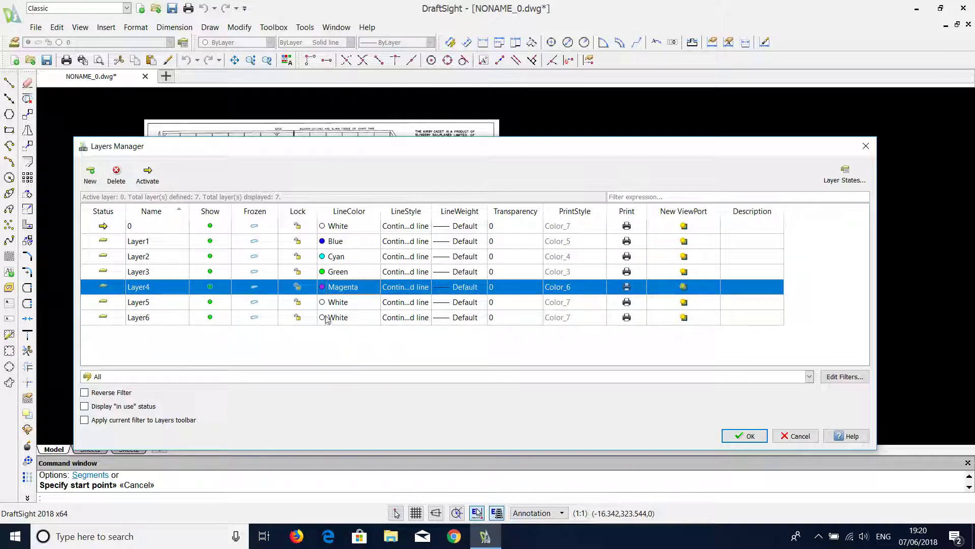
left_click(326, 305)
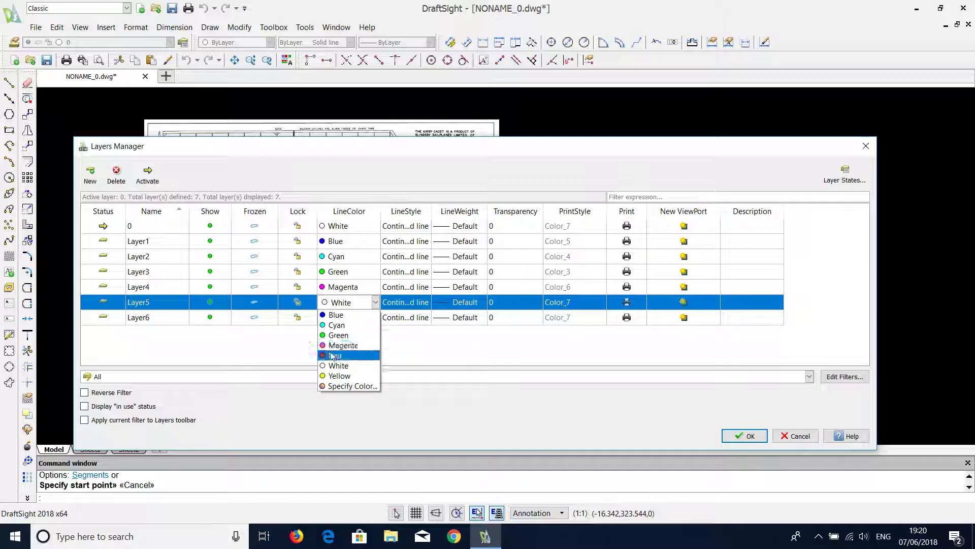
left_click(333, 352)
left_click(326, 319)
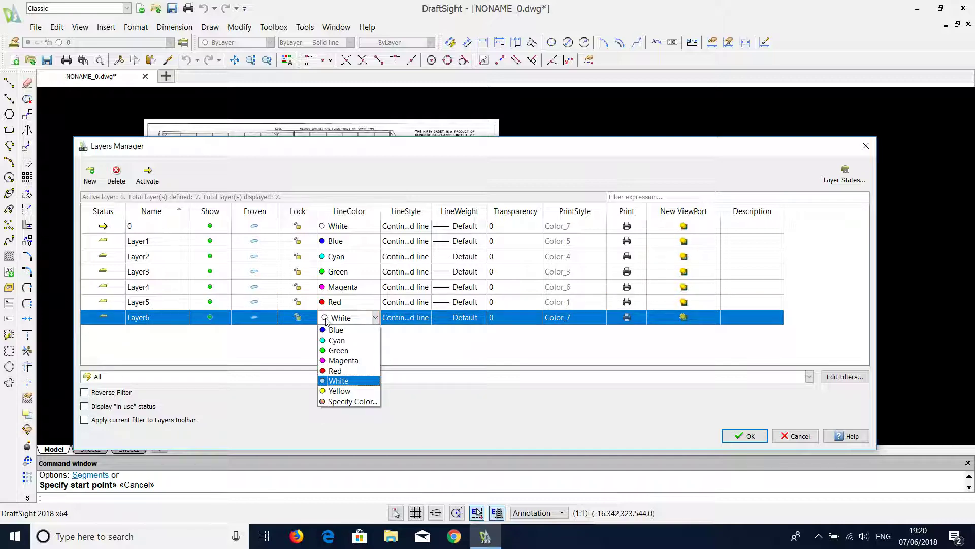
left_click(332, 391)
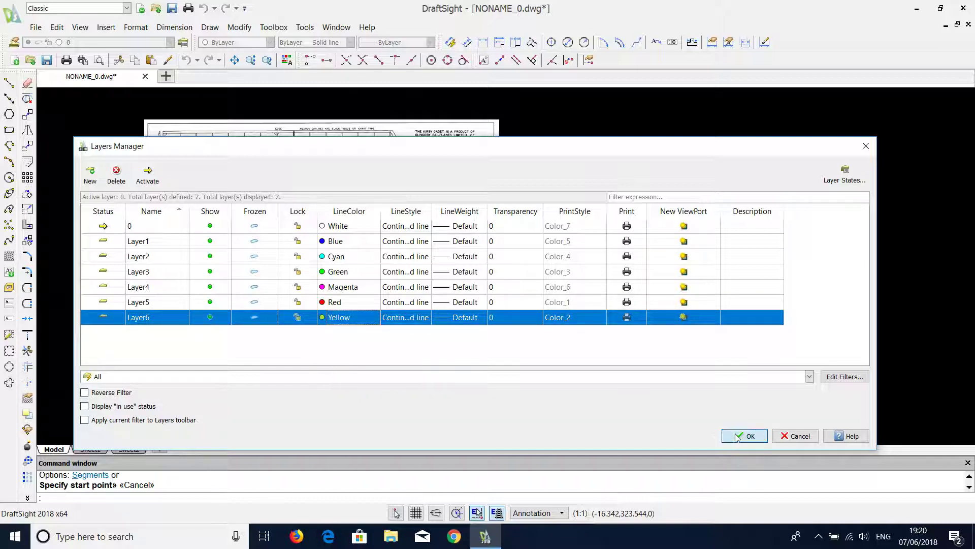
left_click(745, 436)
Step: Deselect the plan image and make Layer1 the current layer
left_click(538, 252)
left_click(481, 237)
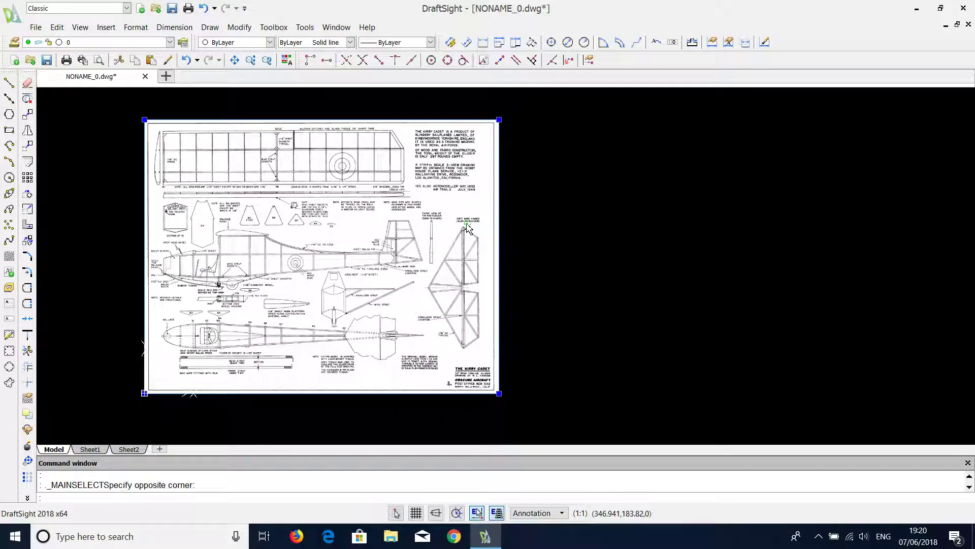
key("Escape")
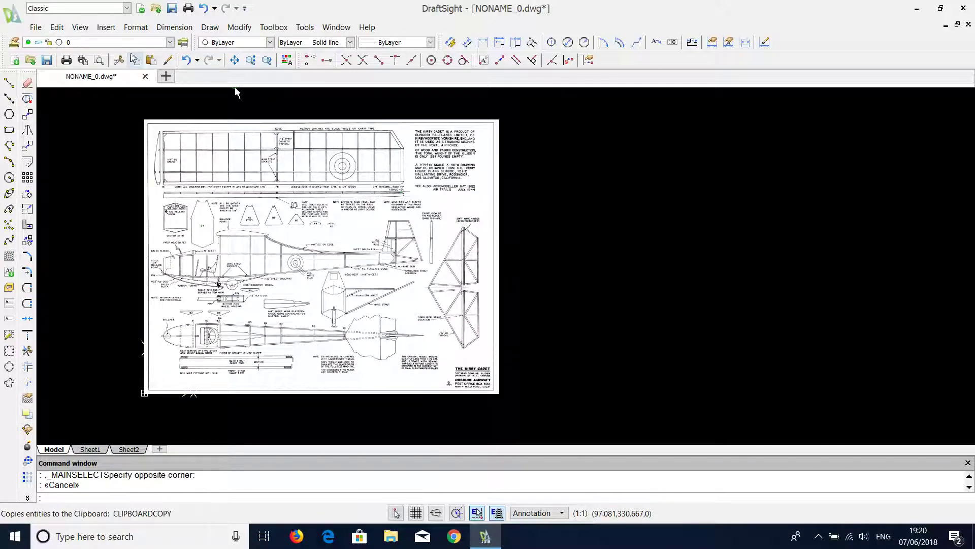
left_click(130, 43)
left_click(107, 64)
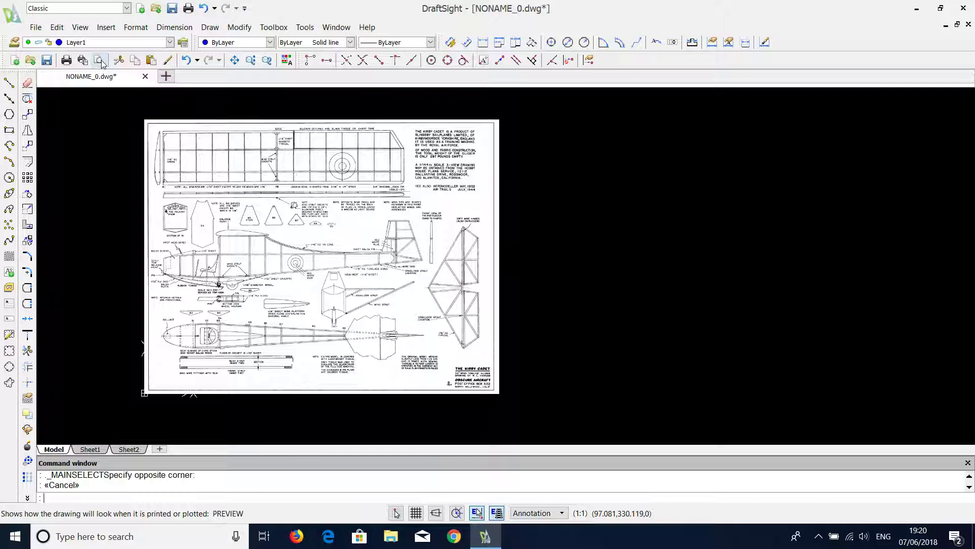
Step: Draw a four-point test polyline across the plan on Layer1
left_click(9, 83)
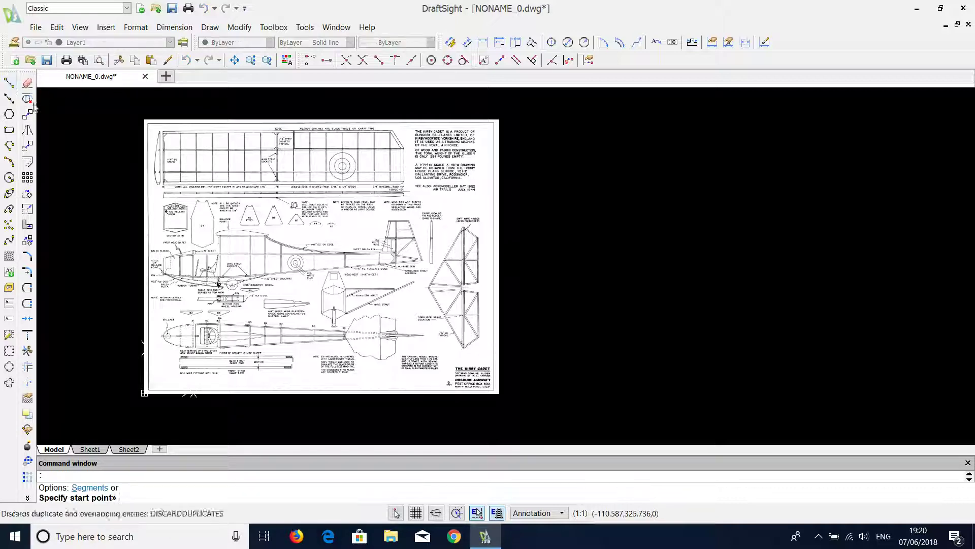
left_click(116, 176)
left_click(393, 268)
left_click(406, 198)
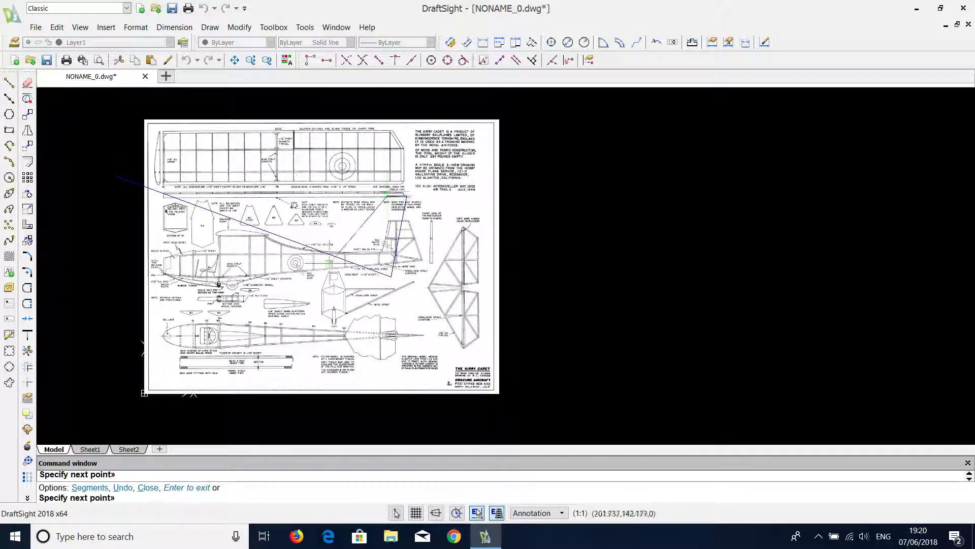
left_click(313, 281)
key("Escape")
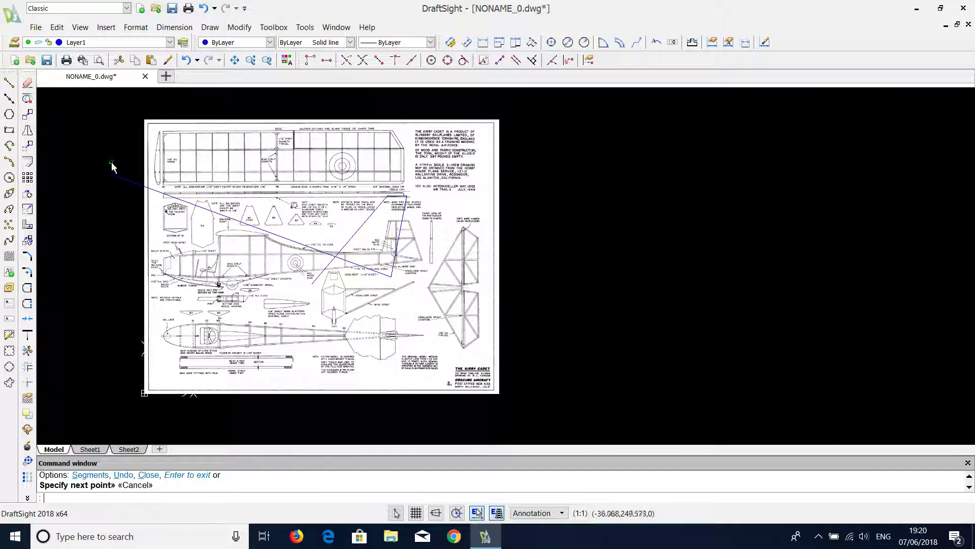
Step: Window-select the test line and delete it
left_click(111, 163)
left_click(496, 312)
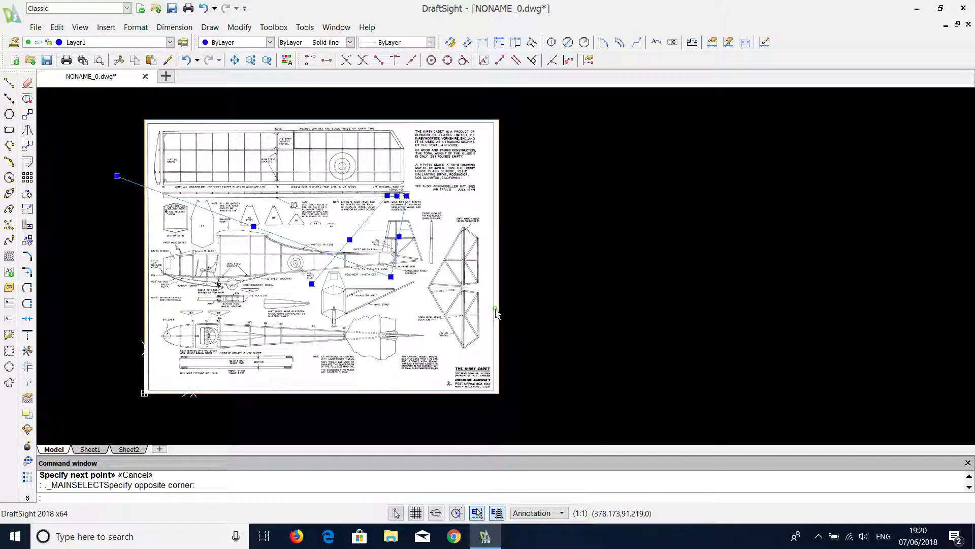
key("Delete")
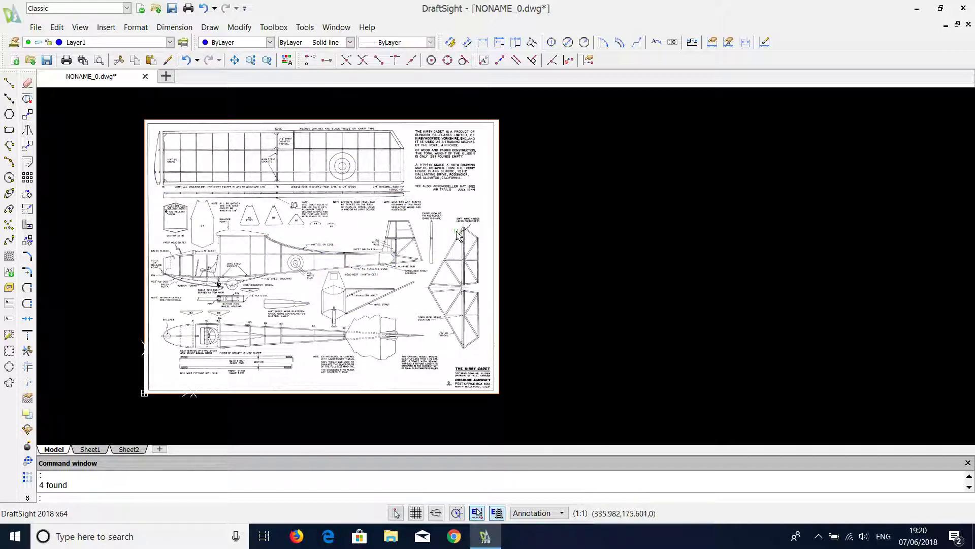
Step: Begin a line to the left of the plan, then cancel it
left_click(9, 83)
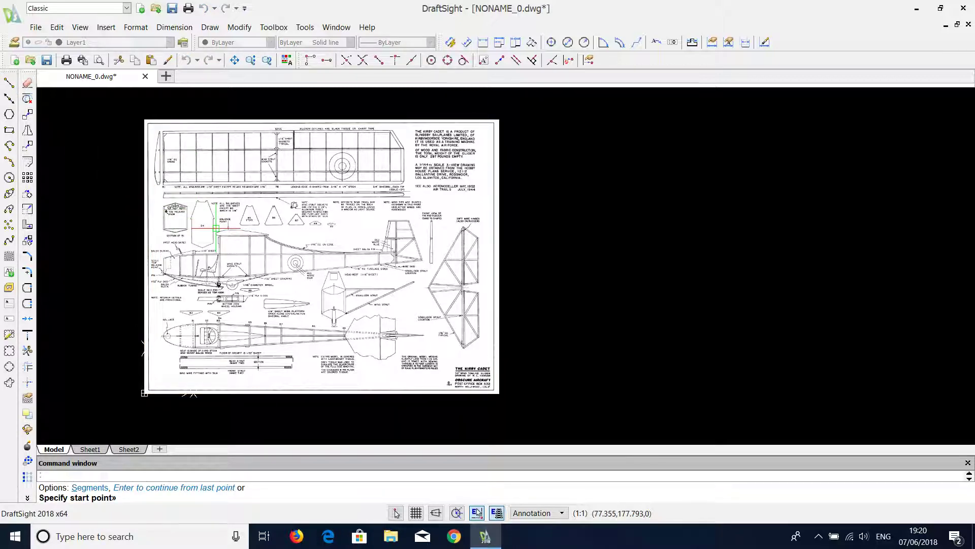
left_click(119, 169)
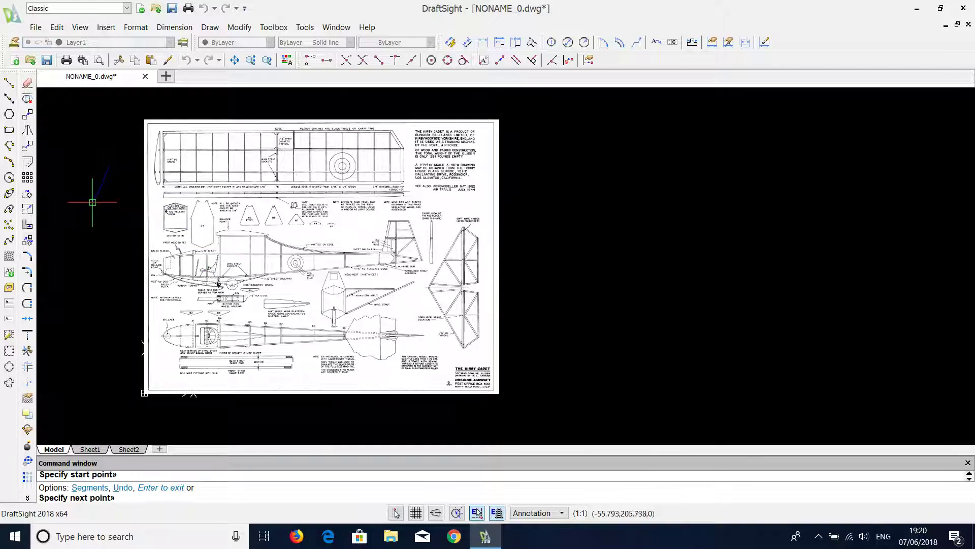
key("Escape")
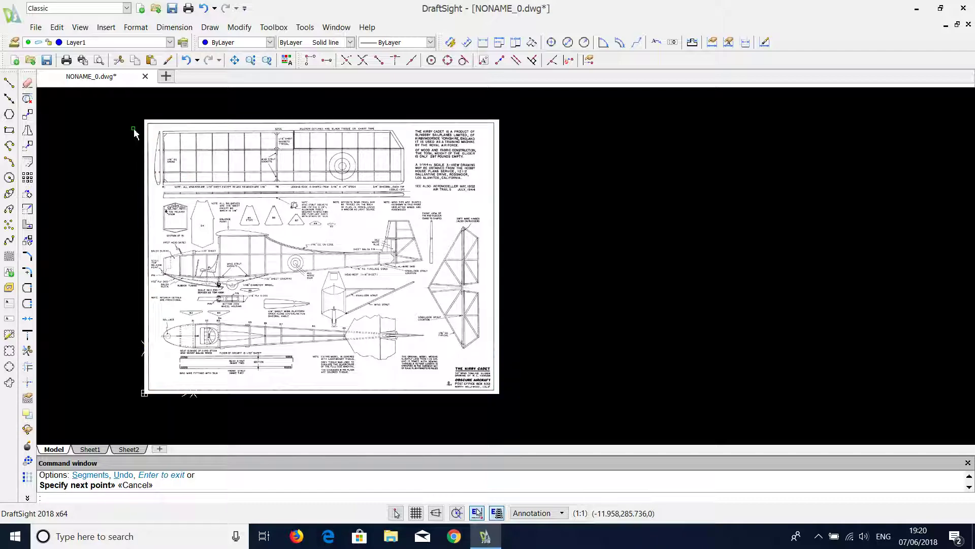
scroll(140, 133, "up", 1)
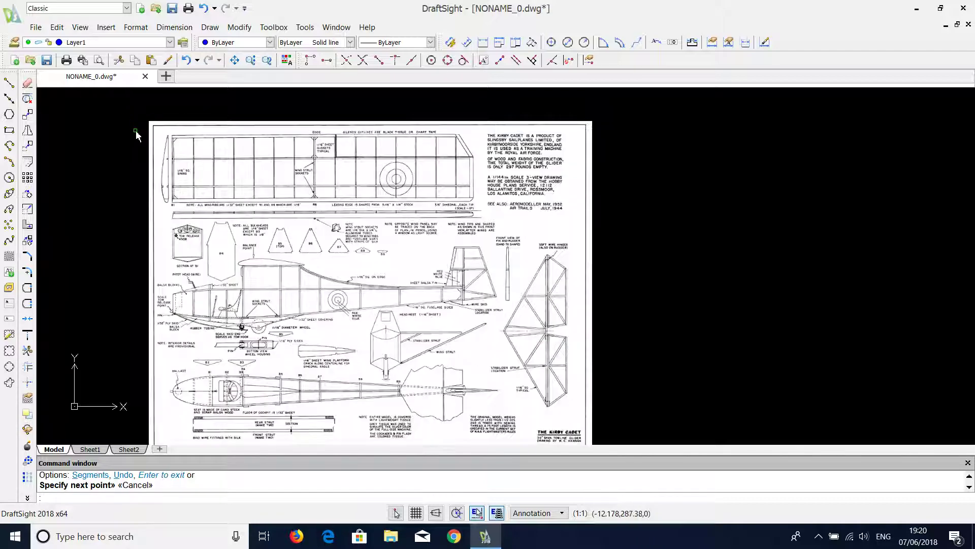
scroll(137, 135, "up", 2)
scroll(138, 135, "up", 1)
scroll(124, 200, "down", 1)
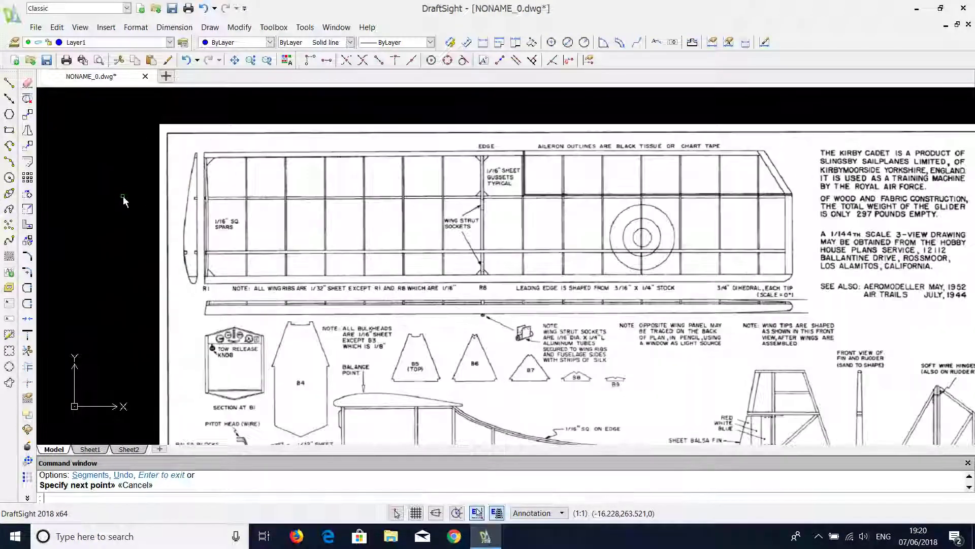
Step: Open Calculator and compute 90 × 25.4 = 2,286
left_click(97, 543)
type("cal")
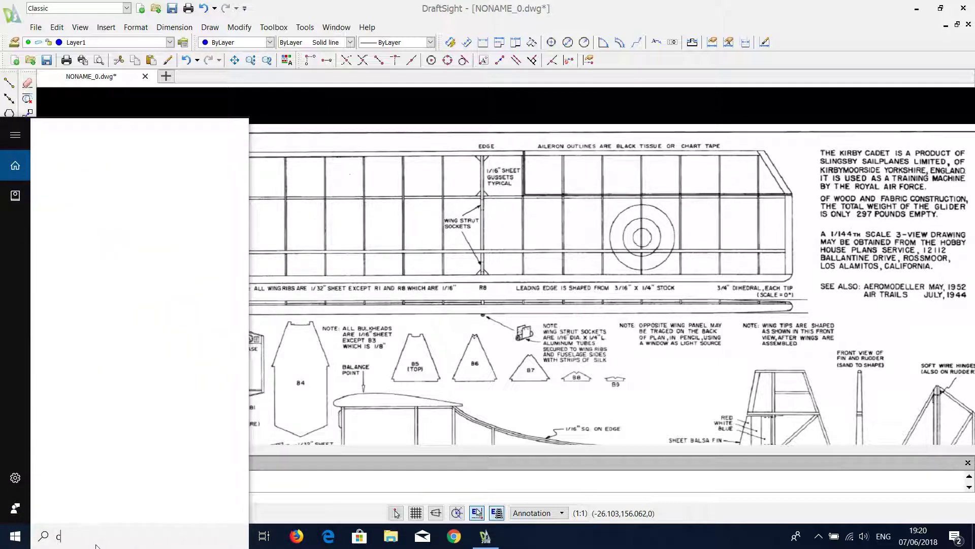
left_click(123, 194)
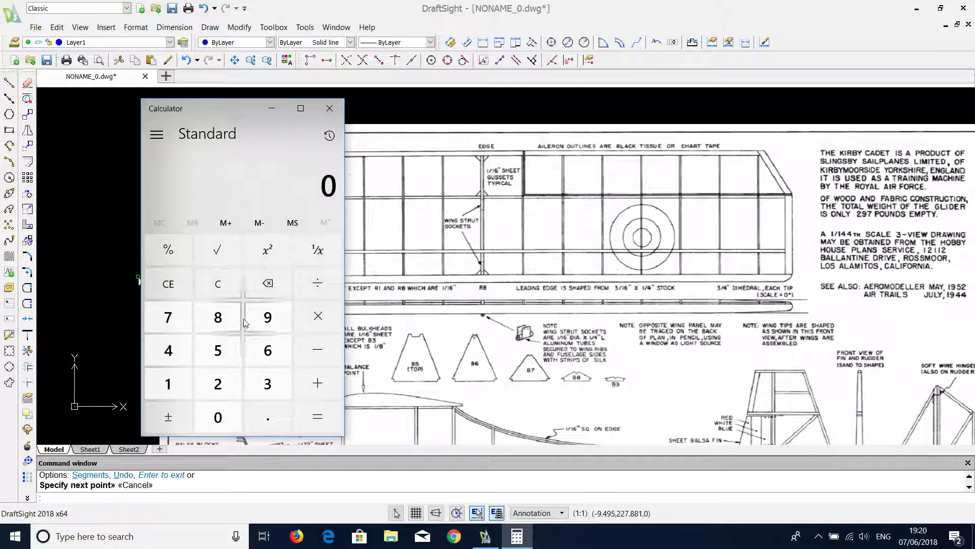
left_click(272, 329)
left_click(218, 415)
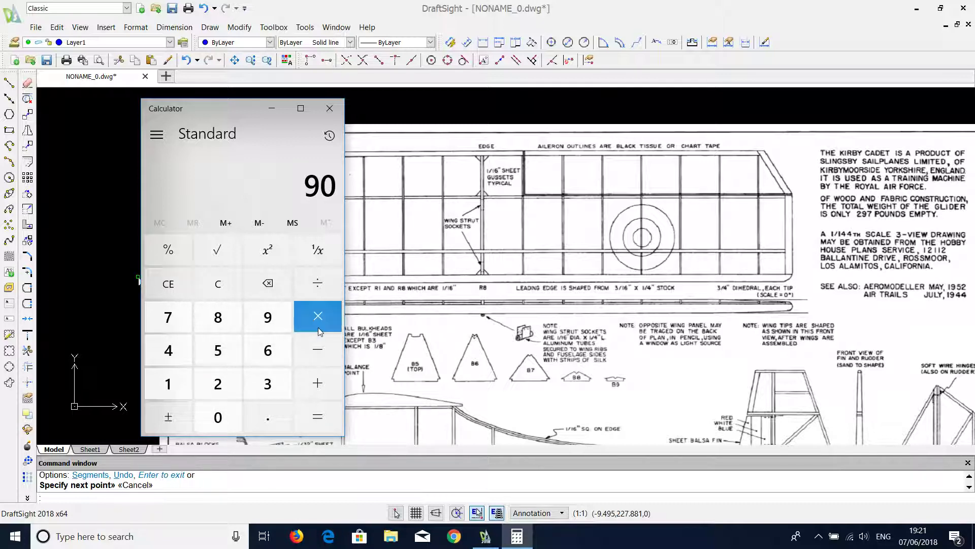
left_click(319, 330)
left_click(217, 383)
left_click(217, 350)
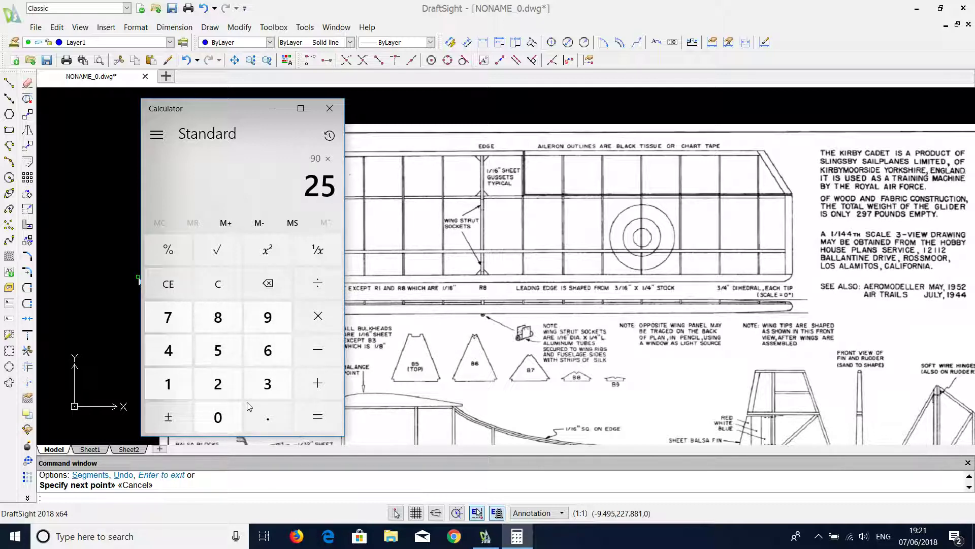
left_click(267, 417)
left_click(168, 350)
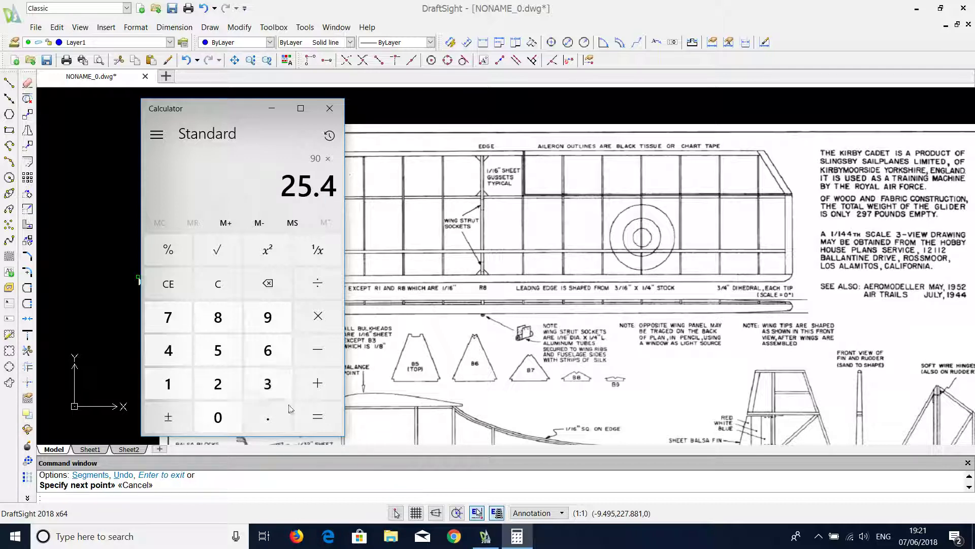
left_click(323, 419)
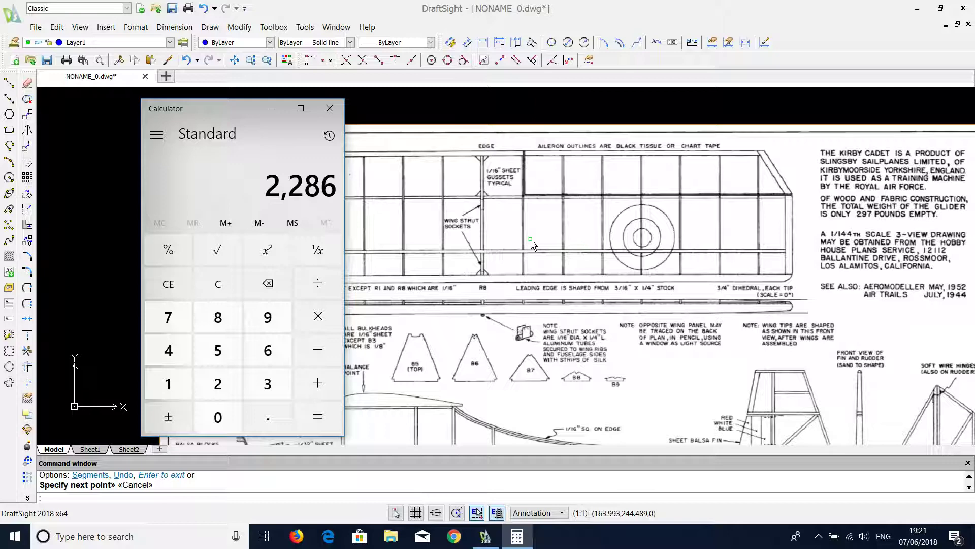
Step: Divide 2,286 by 2 to get 1,143
left_click(318, 284)
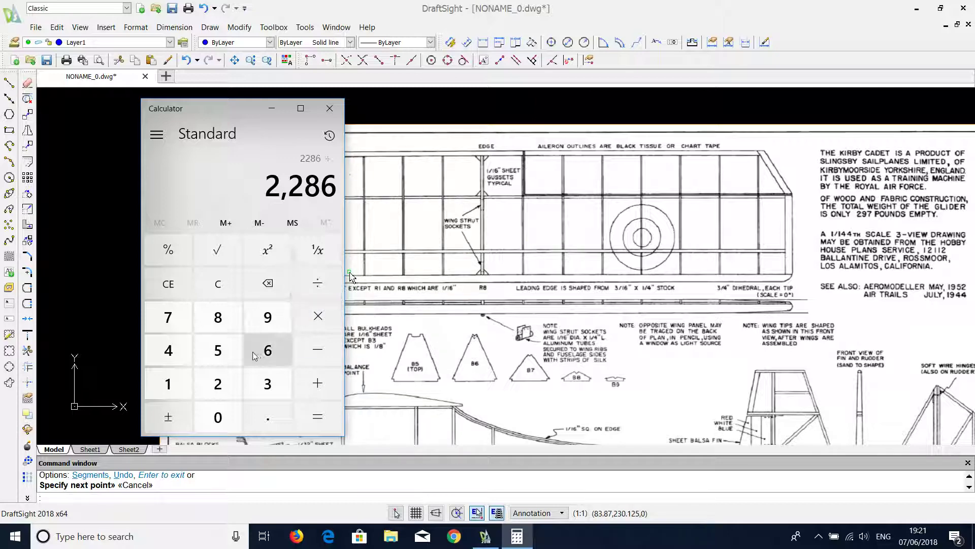
left_click(218, 384)
left_click(317, 417)
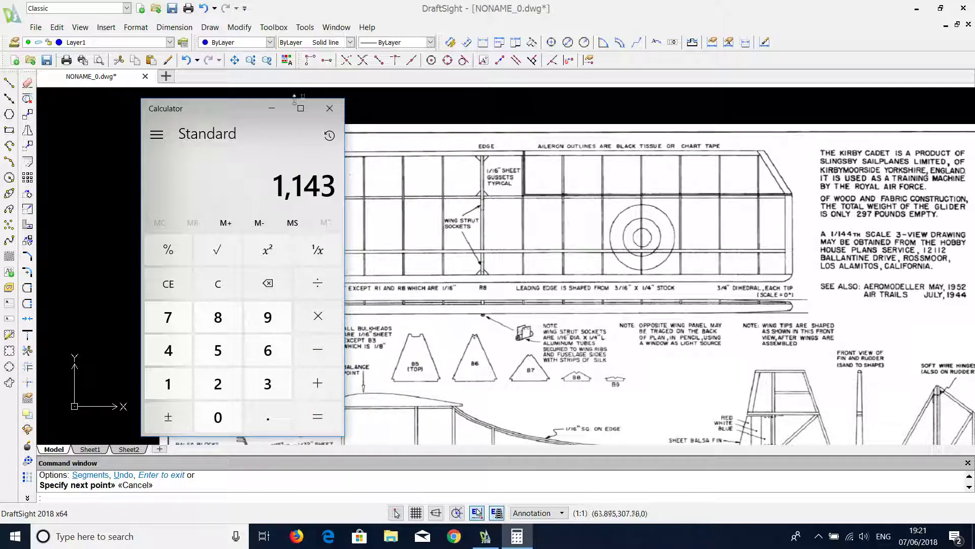
Step: Trace root rib R1 as a vertical line along the wing's inner edge, with Polar on
left_click(272, 108)
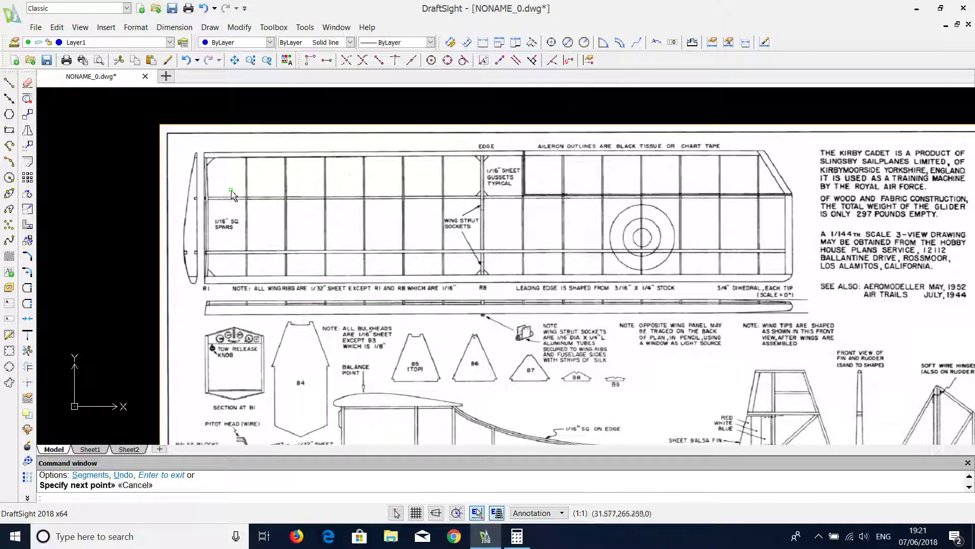
left_click(10, 84)
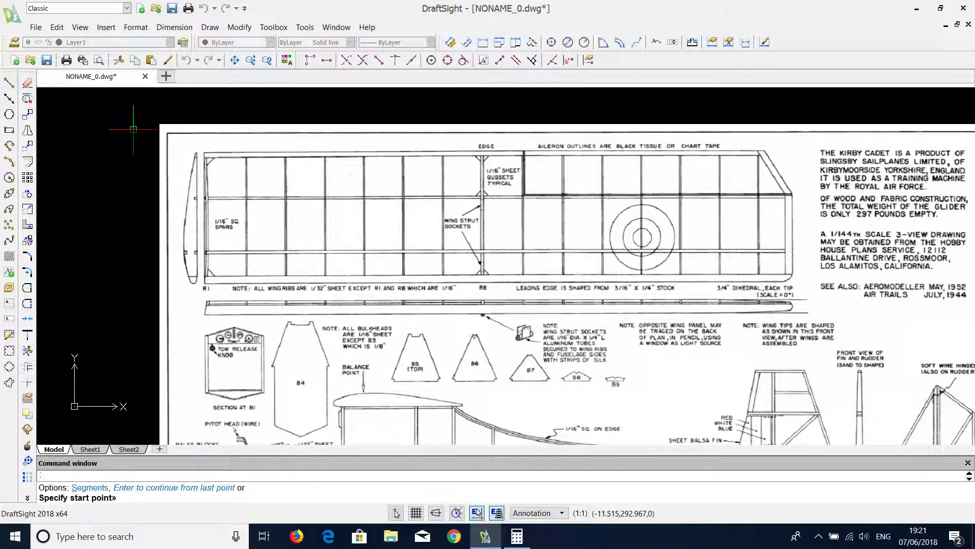
scroll(167, 144, "up", 3)
scroll(229, 157, "up", 2)
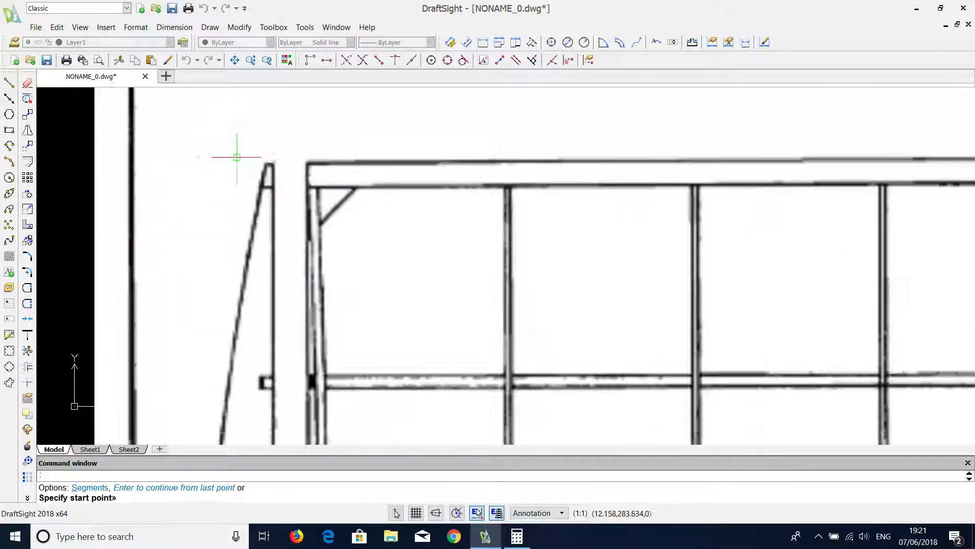
left_click(306, 148)
scroll(283, 218, "down", 3)
scroll(286, 304, "up", 2)
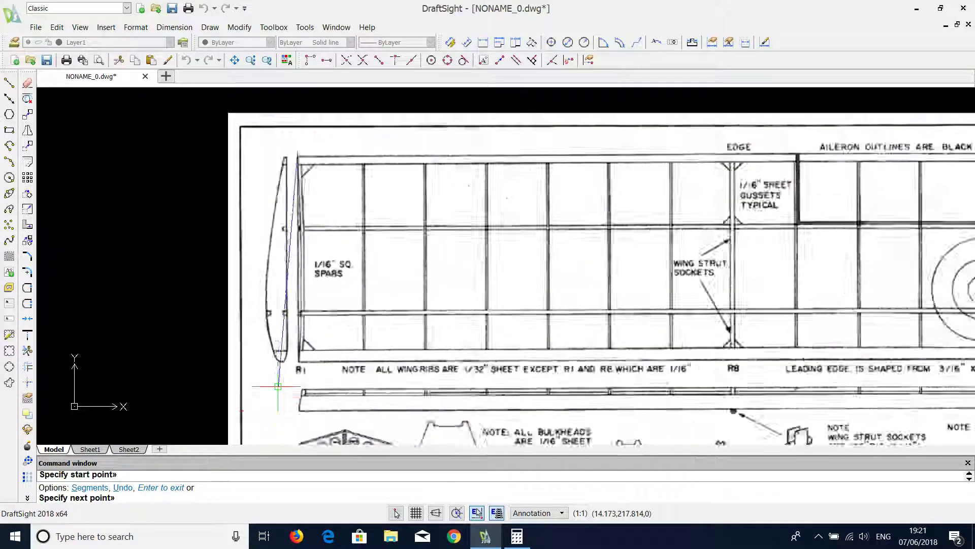
scroll(290, 381, "up", 3)
left_click(456, 512)
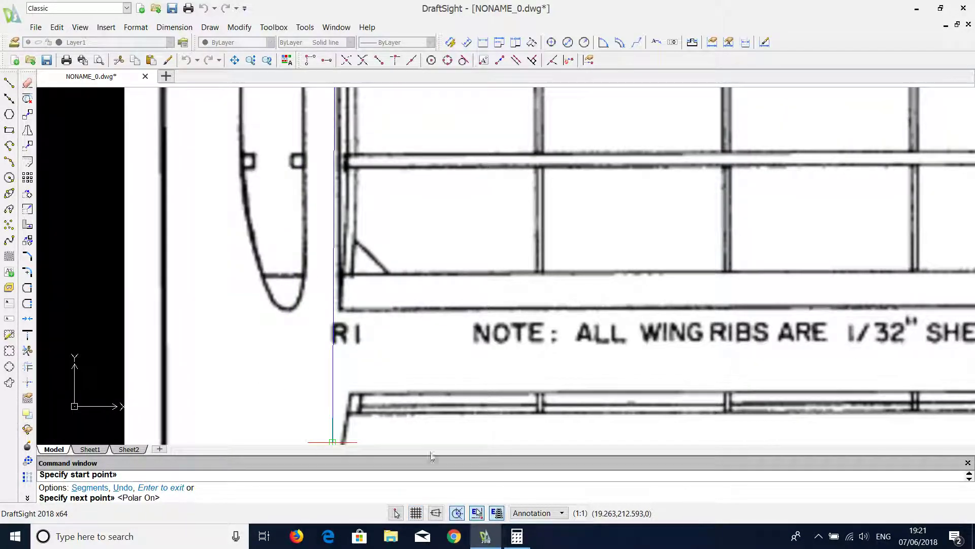
left_click(338, 336)
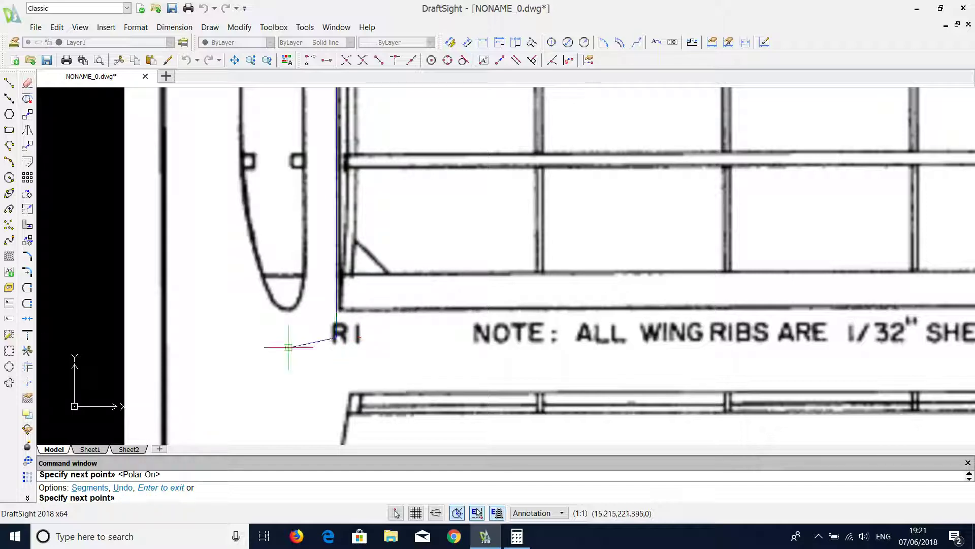
scroll(289, 347, "down", 2)
scroll(290, 343, "down", 2)
scroll(324, 257, "up", 4)
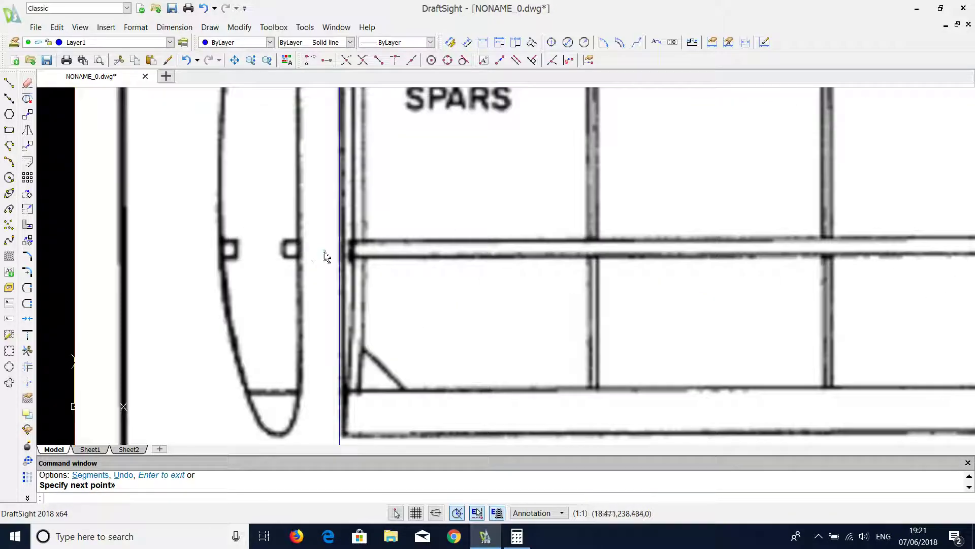
scroll(328, 257, "up", 2)
key("Return")
key("Return")
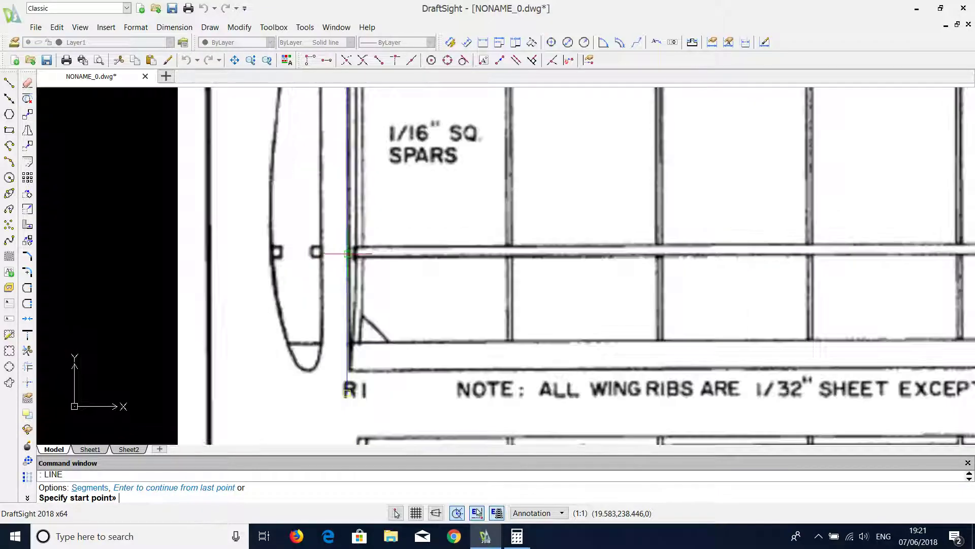
scroll(347, 247, "down", 2)
scroll(349, 248, "down", 1)
scroll(348, 211, "down", 1)
scroll(348, 211, "down", 1)
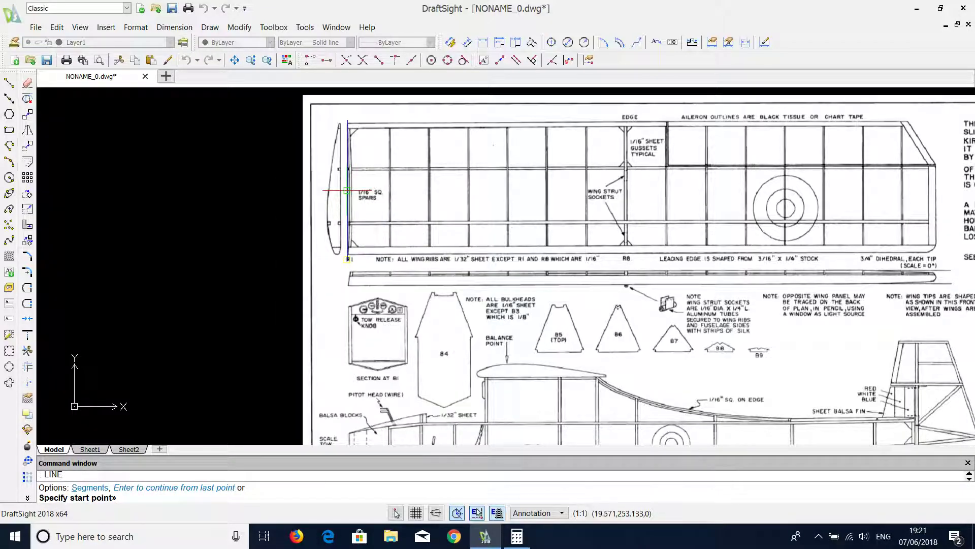
left_click(347, 192)
key("Escape")
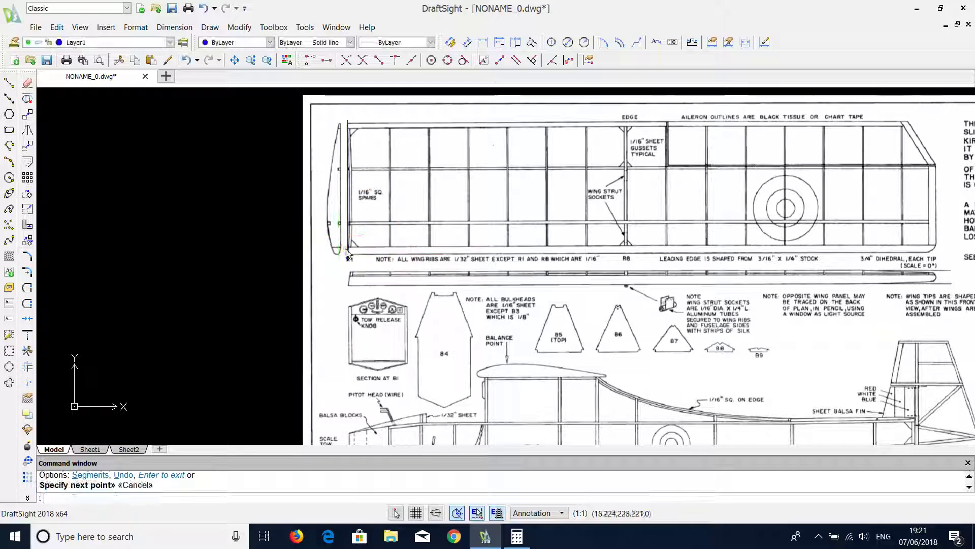
Step: Turn on Midpoint in the ESnap settings
right_click(479, 515)
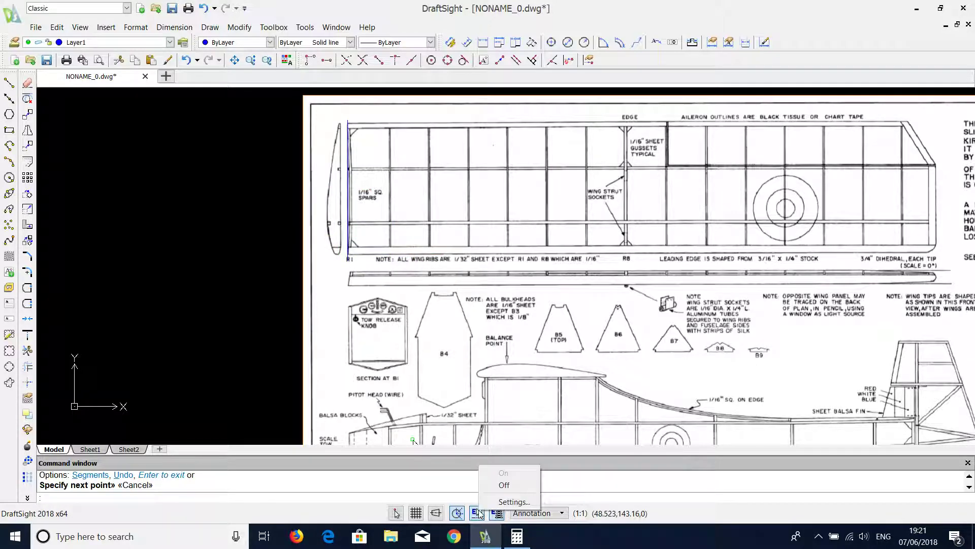
left_click(495, 503)
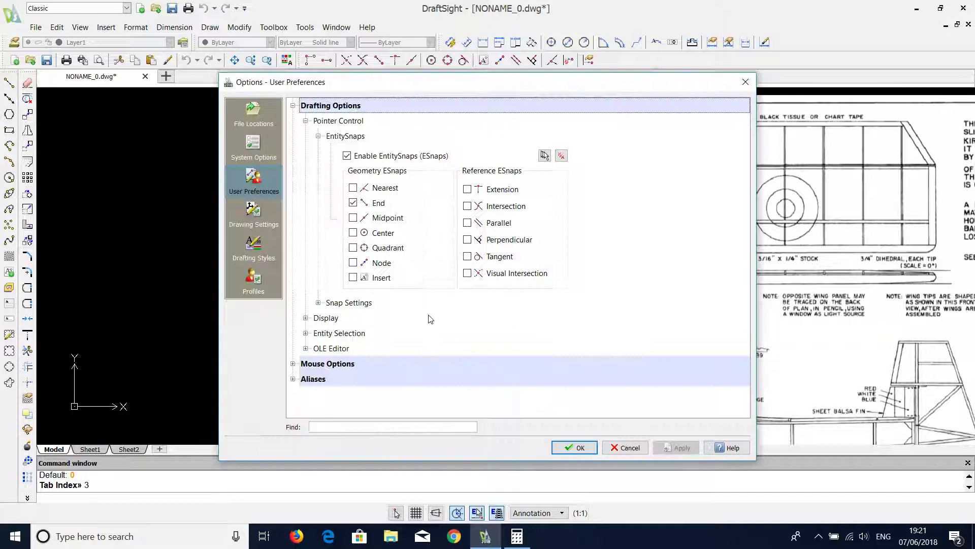
left_click(354, 218)
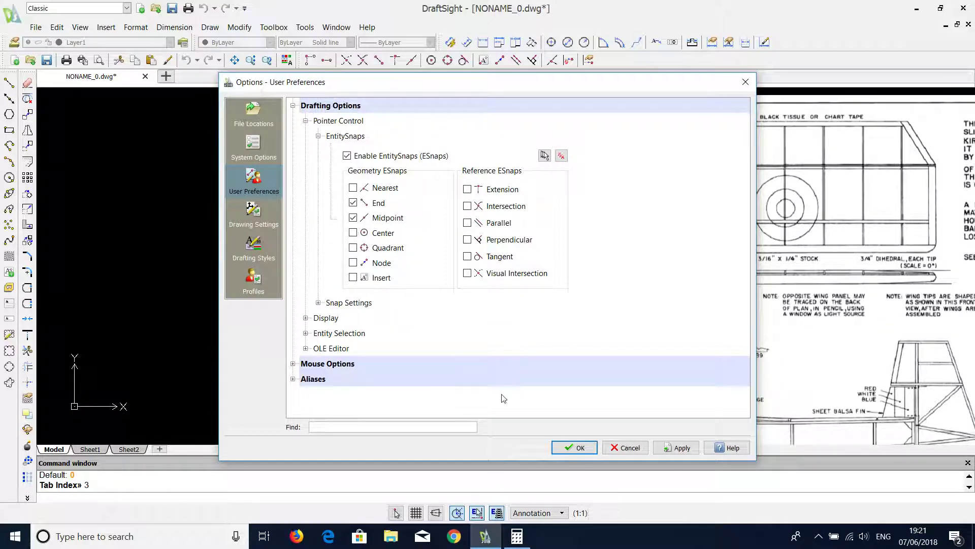
Step: Confirm the snaps, draw the line to the wing tip, and enable the Inquiry toolbar
left_click(576, 448)
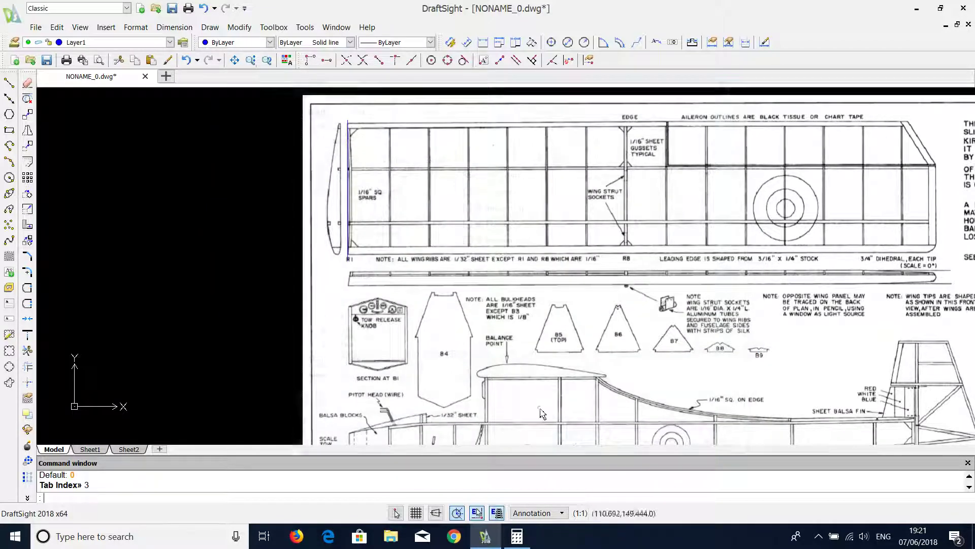
scroll(360, 207, "up", 4)
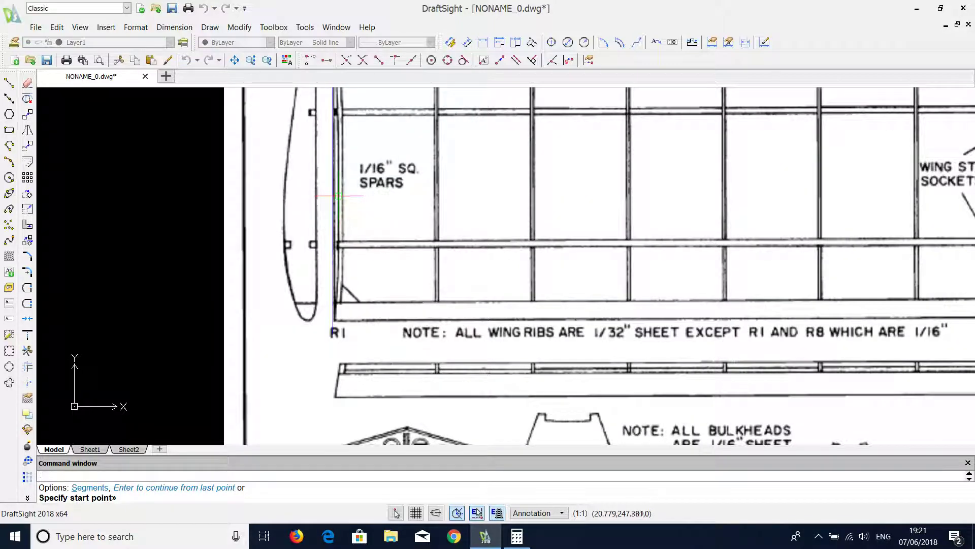
scroll(336, 304, "down", 5)
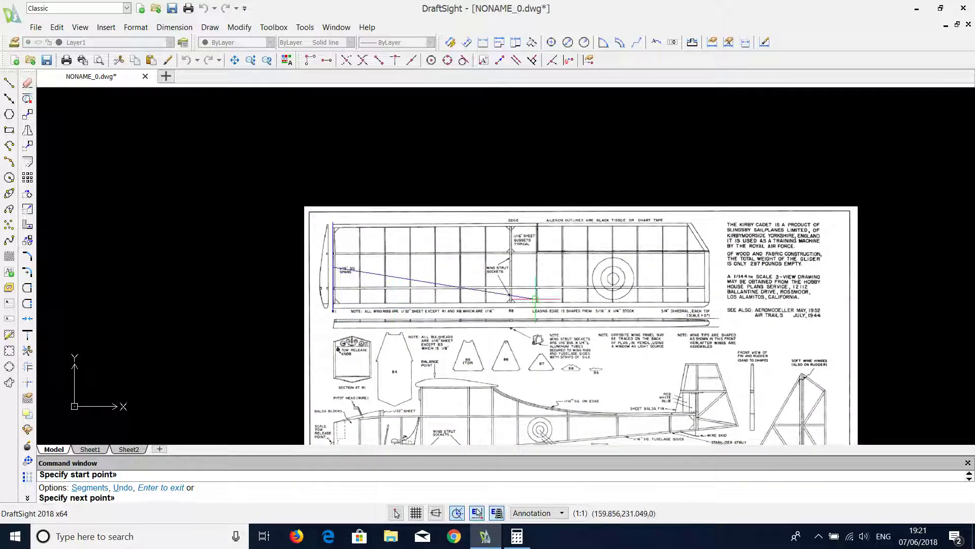
scroll(689, 260, "up", 2)
scroll(693, 261, "up", 2)
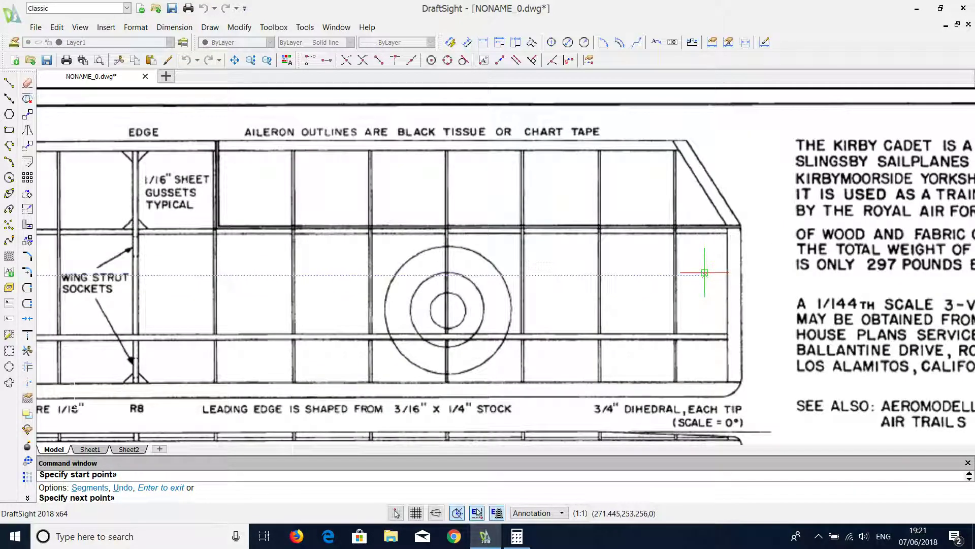
left_click(740, 275)
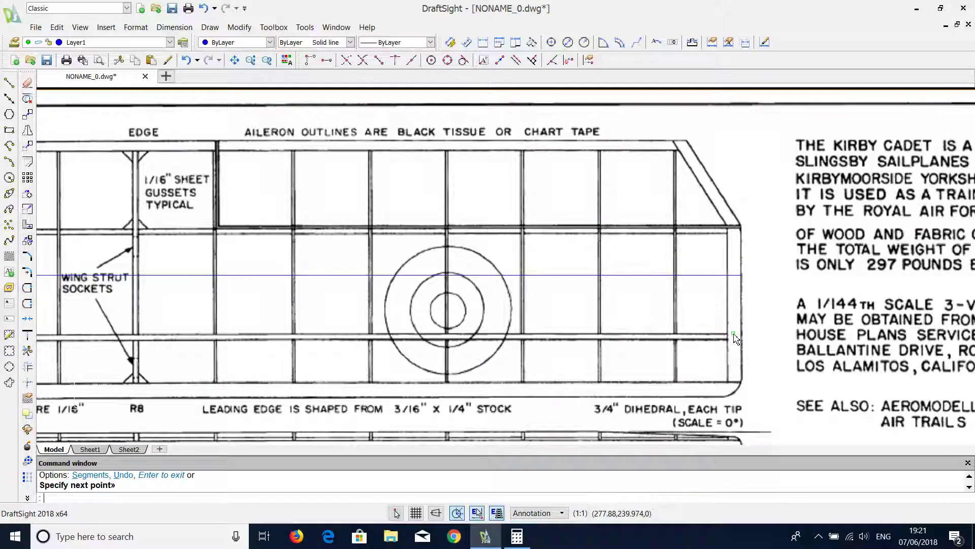
scroll(733, 337, "down", 1)
scroll(733, 338, "down", 2)
scroll(730, 338, "down", 3)
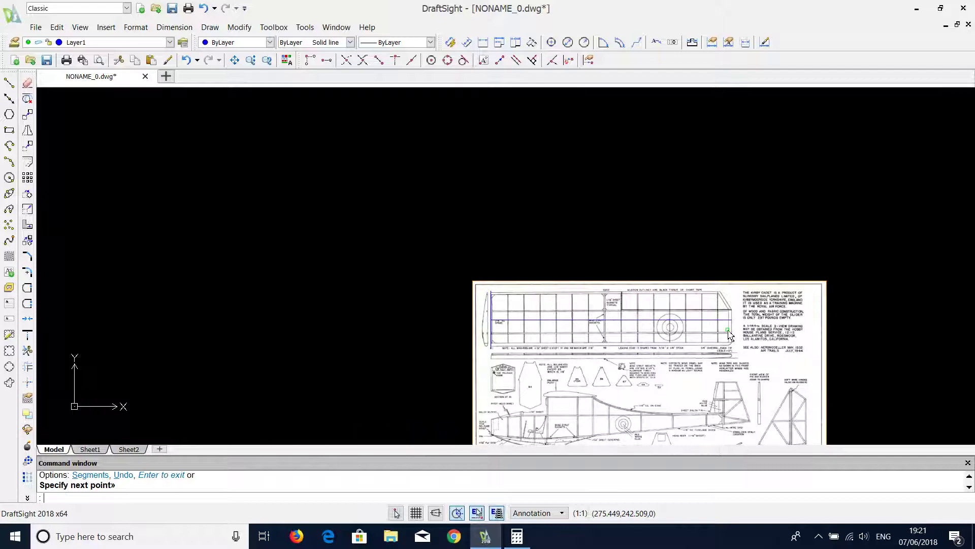
scroll(768, 412, "down", 3)
scroll(773, 414, "up", 2)
scroll(774, 413, "up", 2)
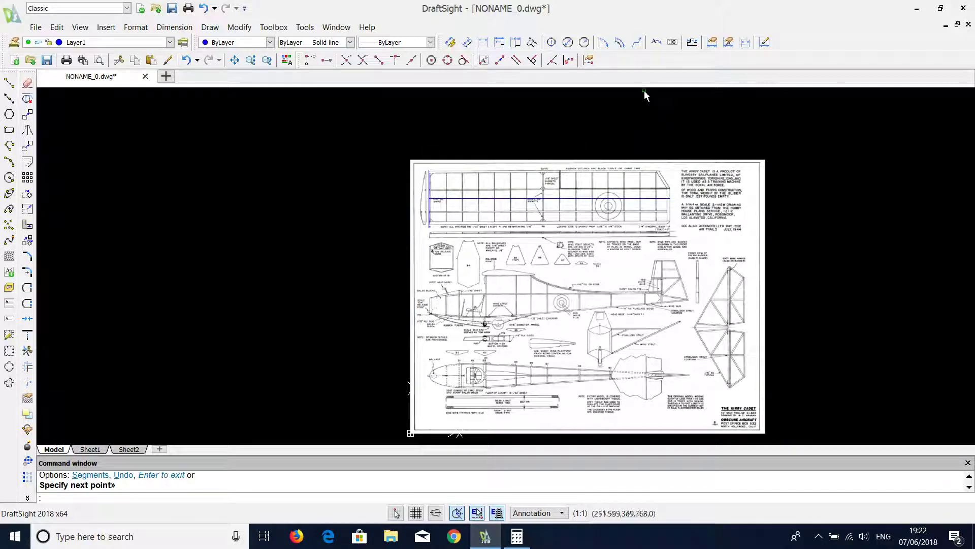
right_click(641, 59)
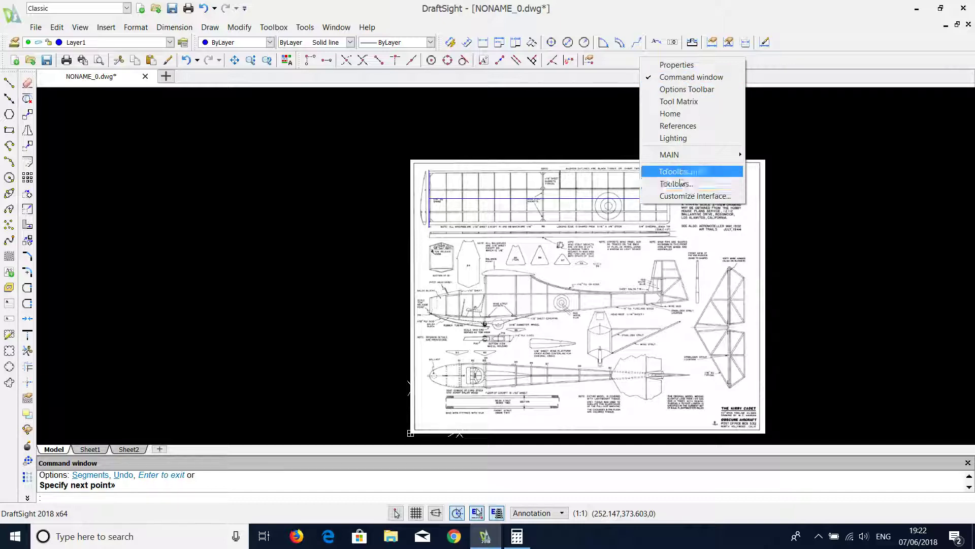
left_click(675, 184)
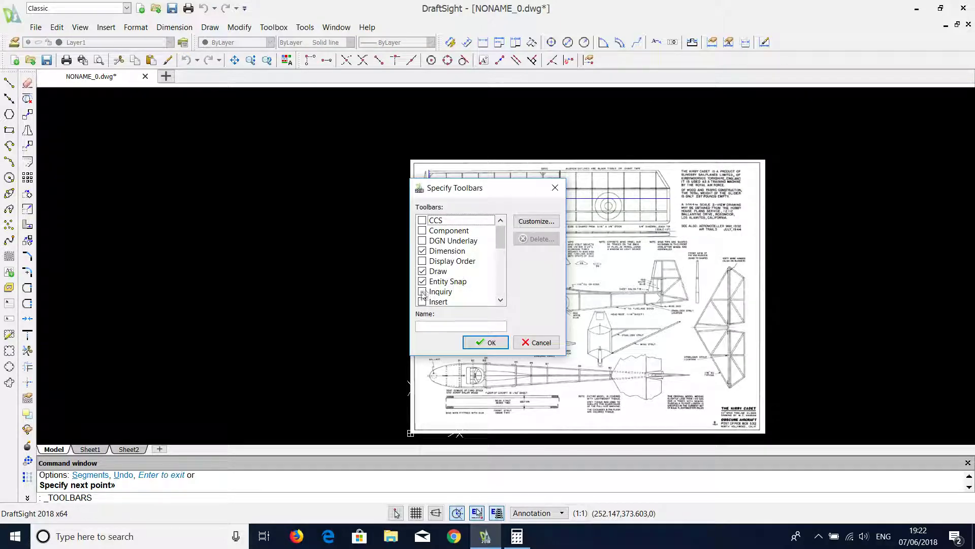
left_click(422, 292)
left_click(486, 343)
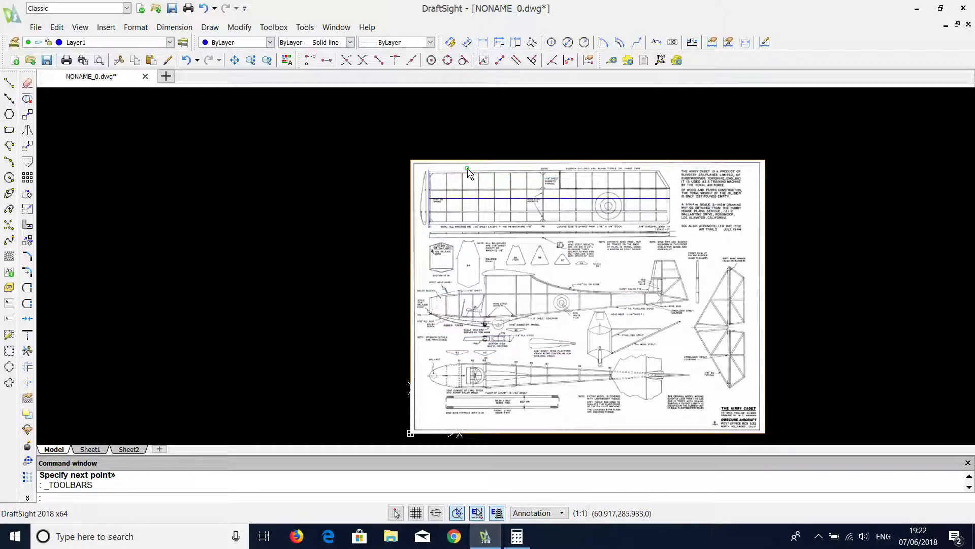
Step: Measure the Distance from the root edge to the wing tip: 259.853
left_click(611, 60)
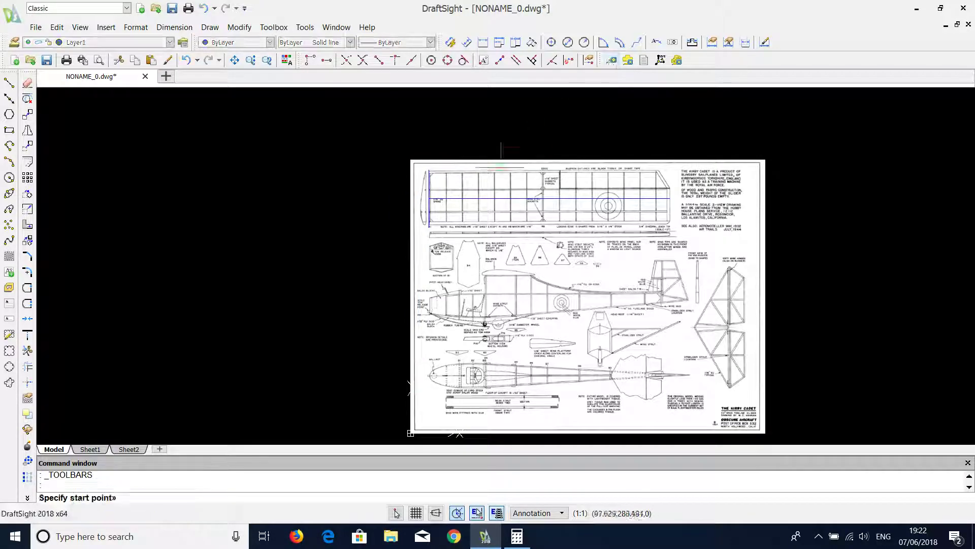
left_click(430, 196)
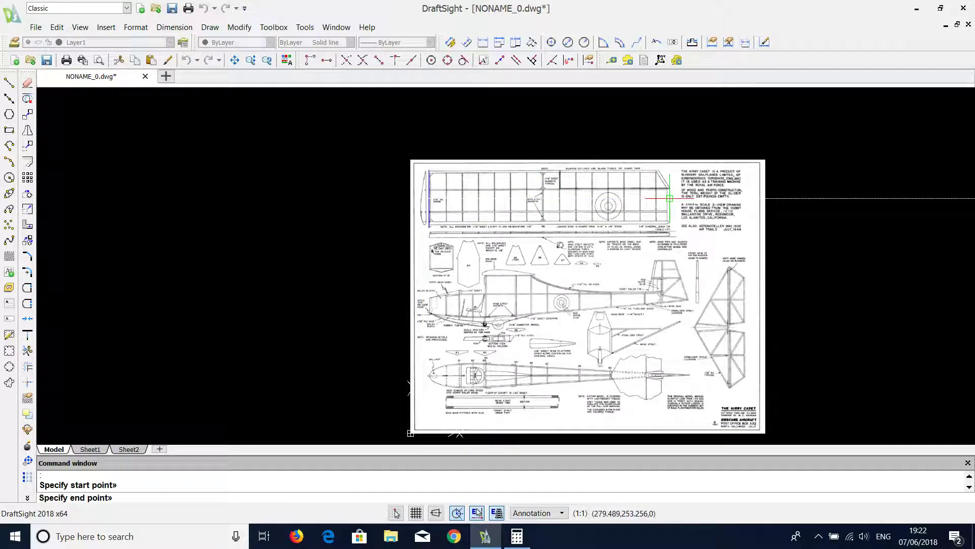
left_click(669, 197)
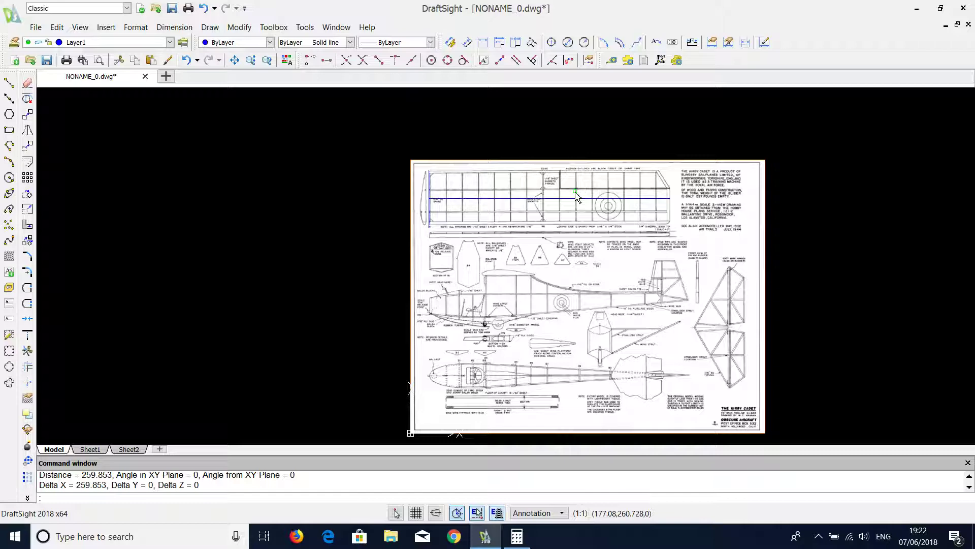
scroll(581, 259, "down", 2)
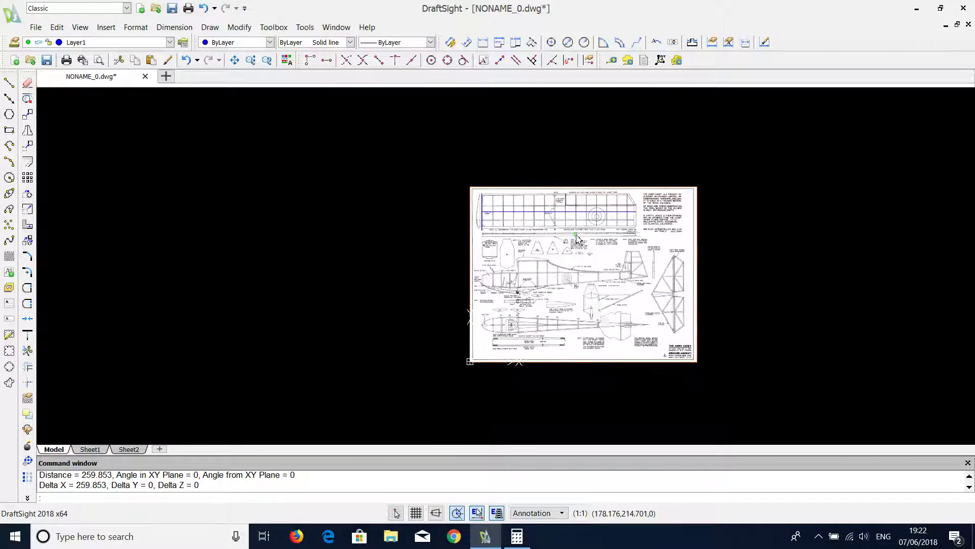
scroll(602, 319, "up", 1)
scroll(602, 318, "up", 3)
scroll(596, 191, "down", 1)
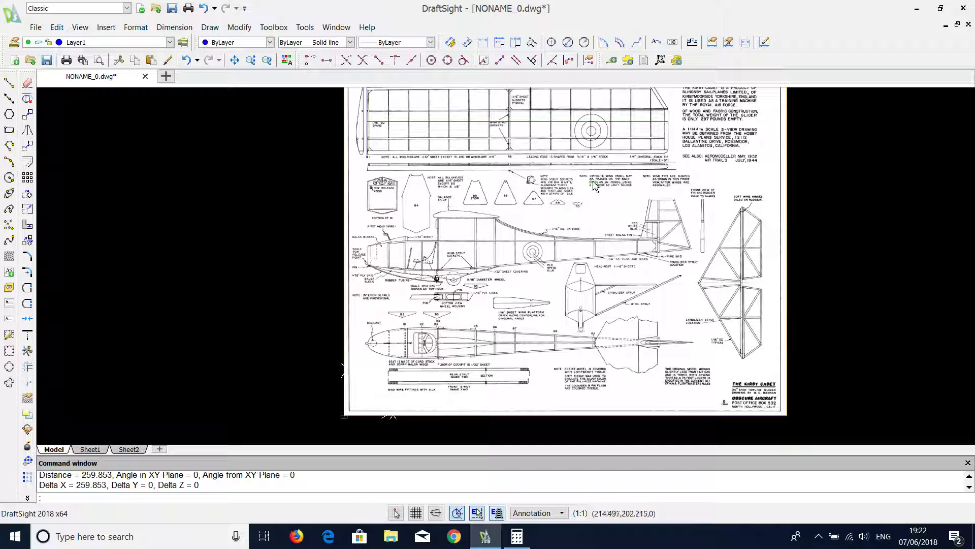
scroll(595, 187, "down", 1)
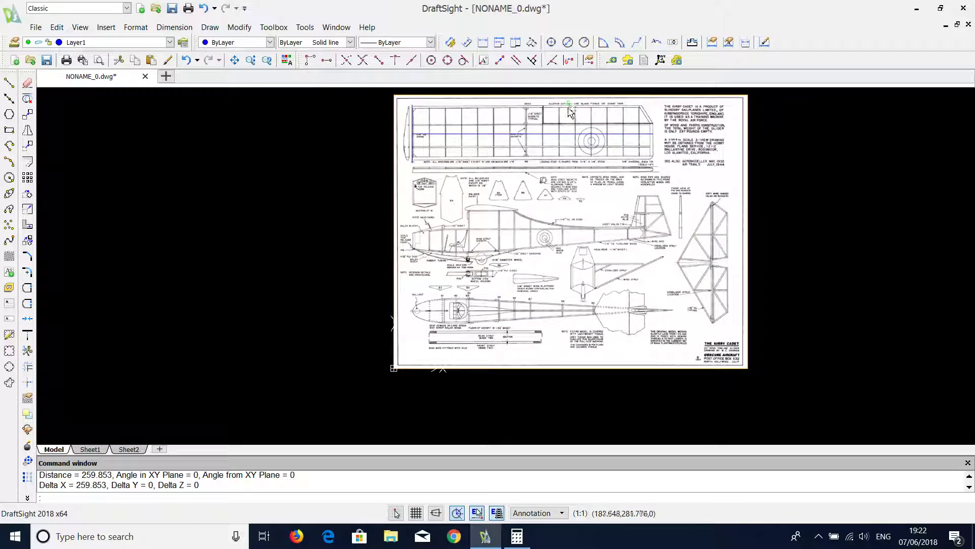
scroll(559, 157, "down", 1)
scroll(555, 119, "up", 1)
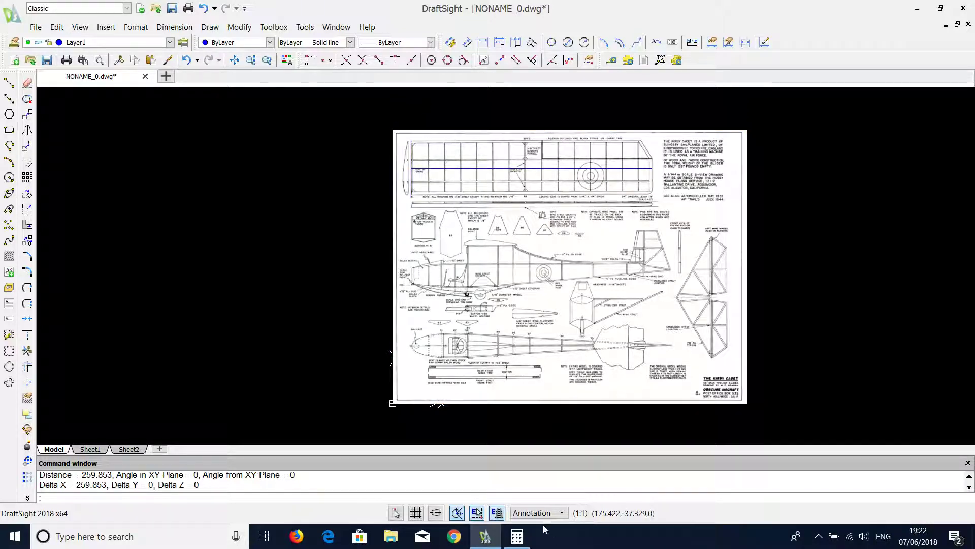
left_click(519, 536)
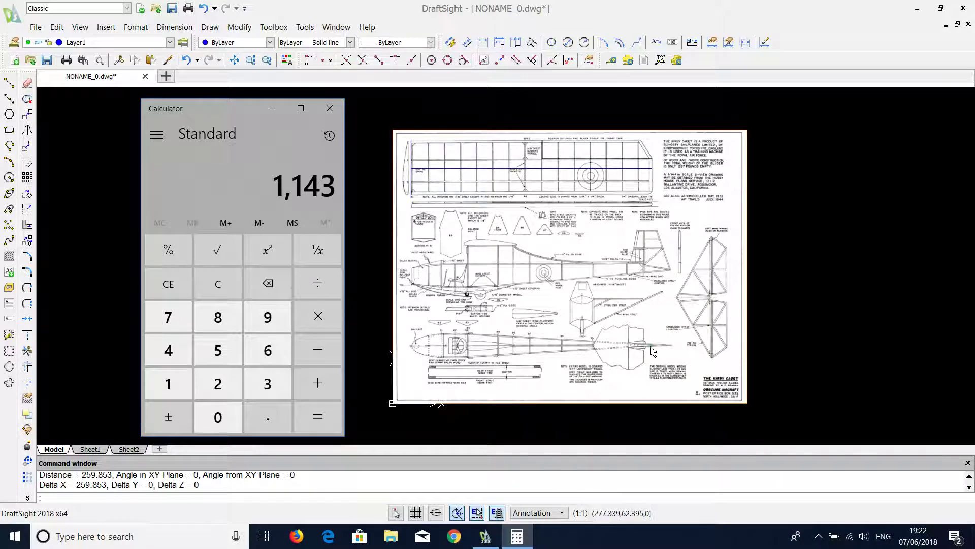
left_click(784, 318)
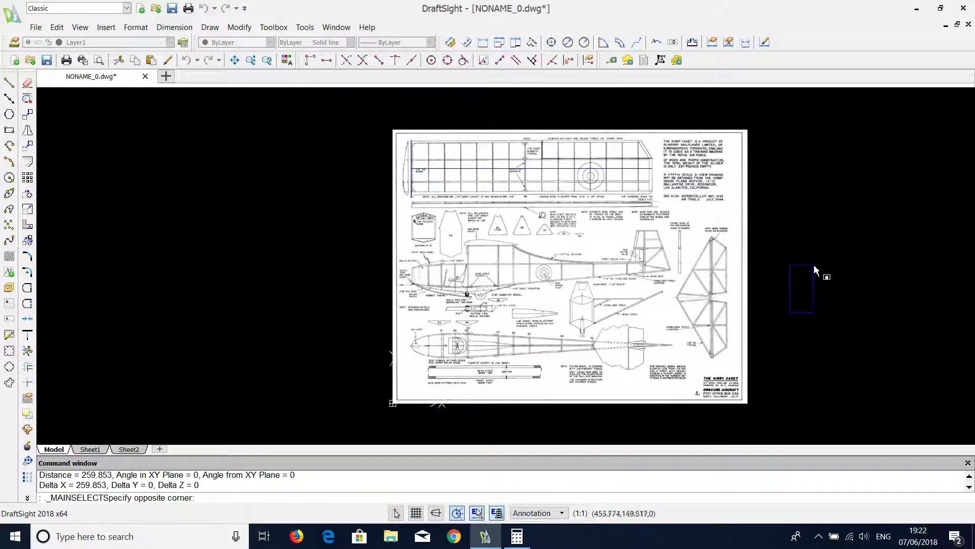
key("Escape")
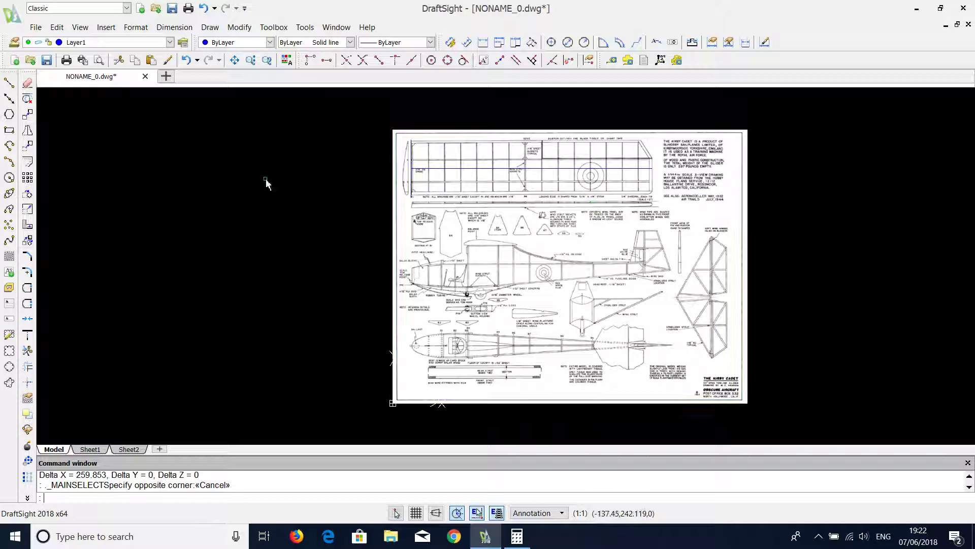
Step: Select the plan image and traced wing lines for scaling, using base point 0,0
left_click(27, 210)
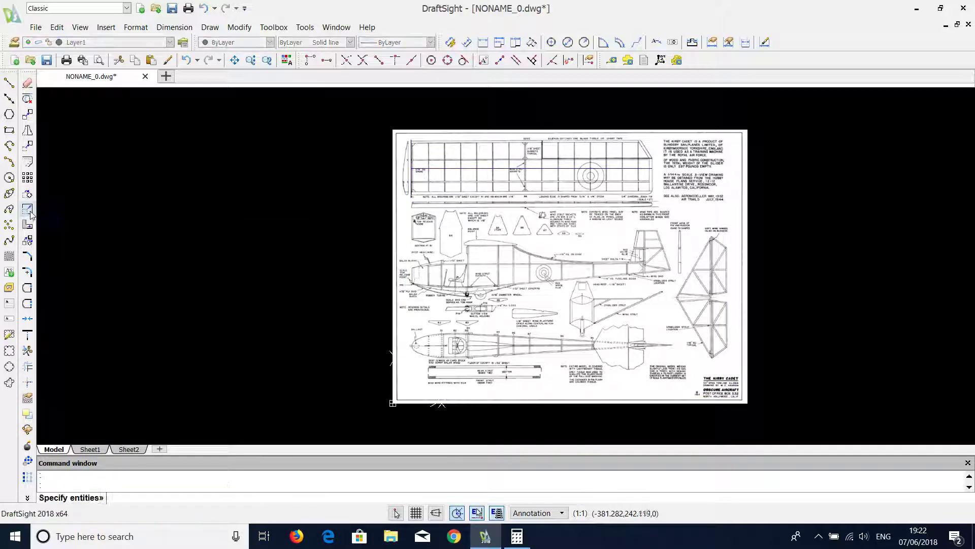
left_click(809, 257)
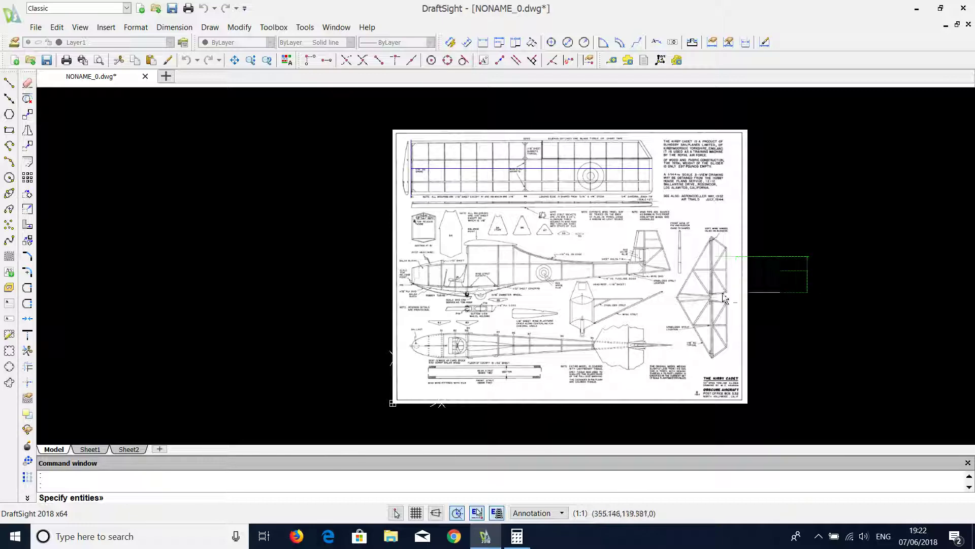
left_click(706, 306)
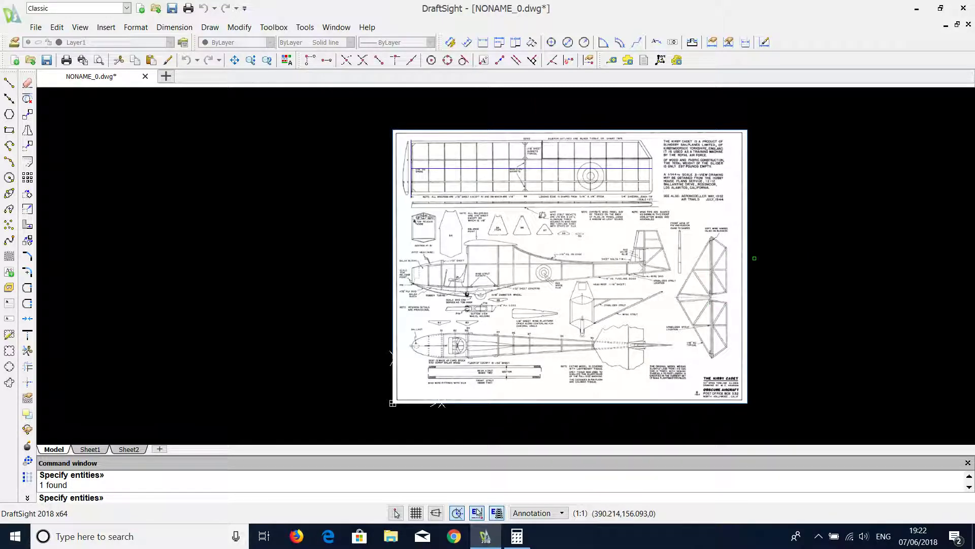
left_click(798, 312)
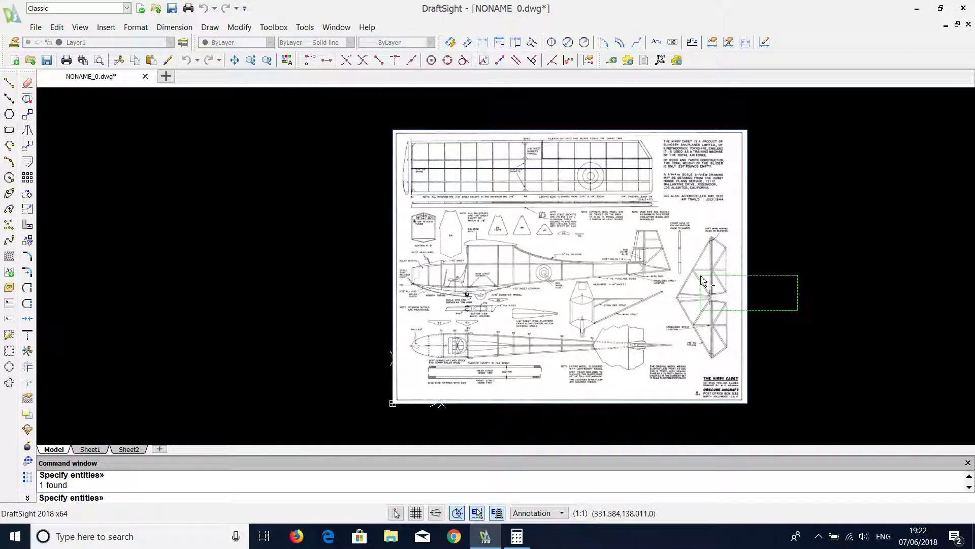
left_click(328, 102)
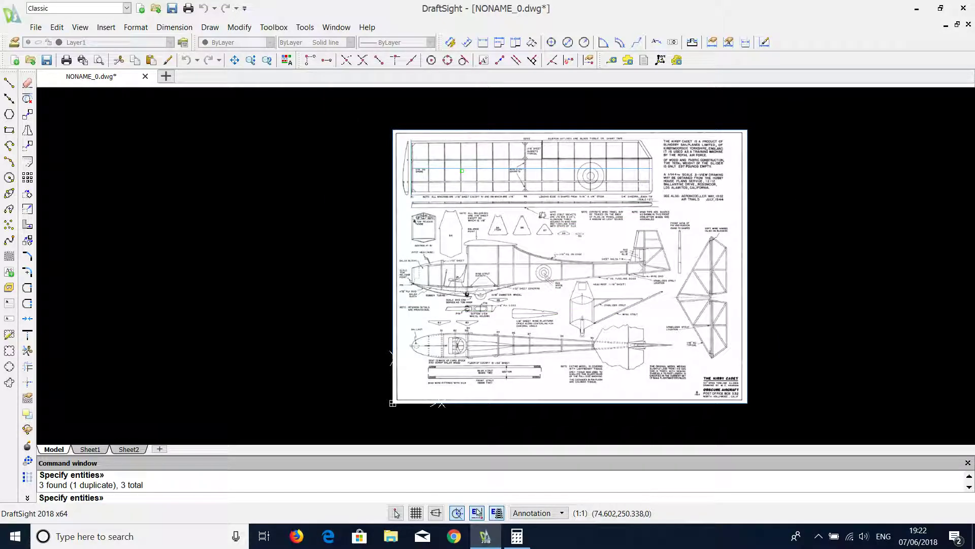
key("Return")
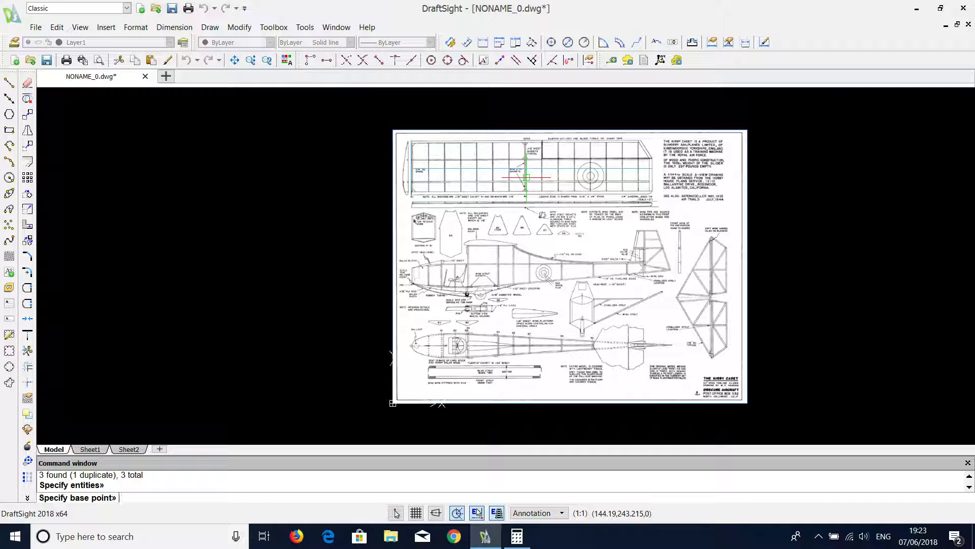
type("0")
key("Return")
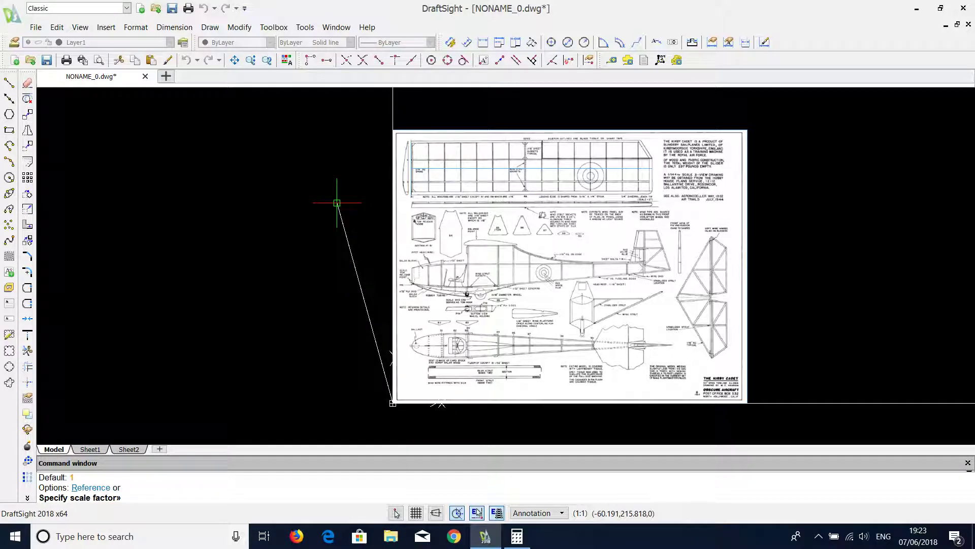
Step: Scale by reference from the wing's left end to its right tip, setting the span to 1143
right_click(301, 181)
left_click(338, 277)
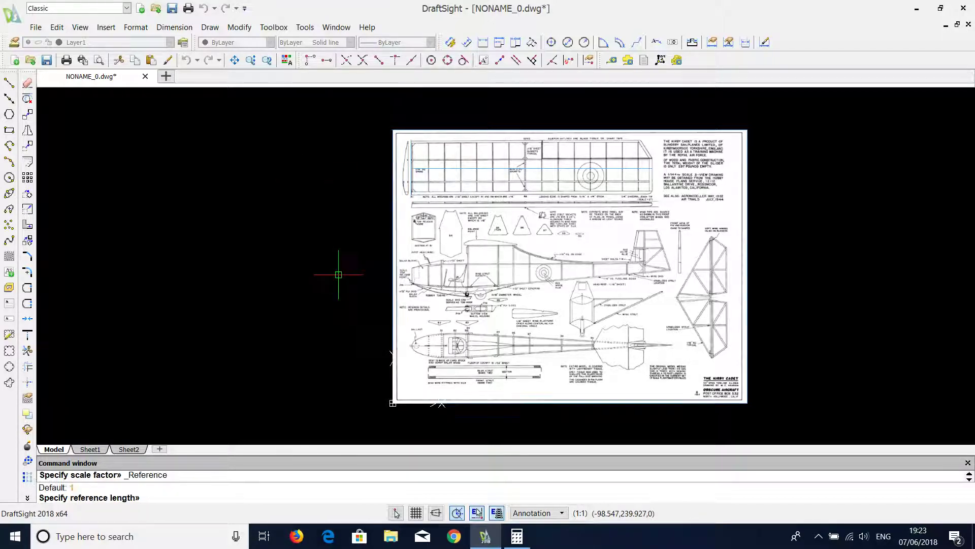
scroll(405, 189, "up", 3)
scroll(390, 174, "up", 3)
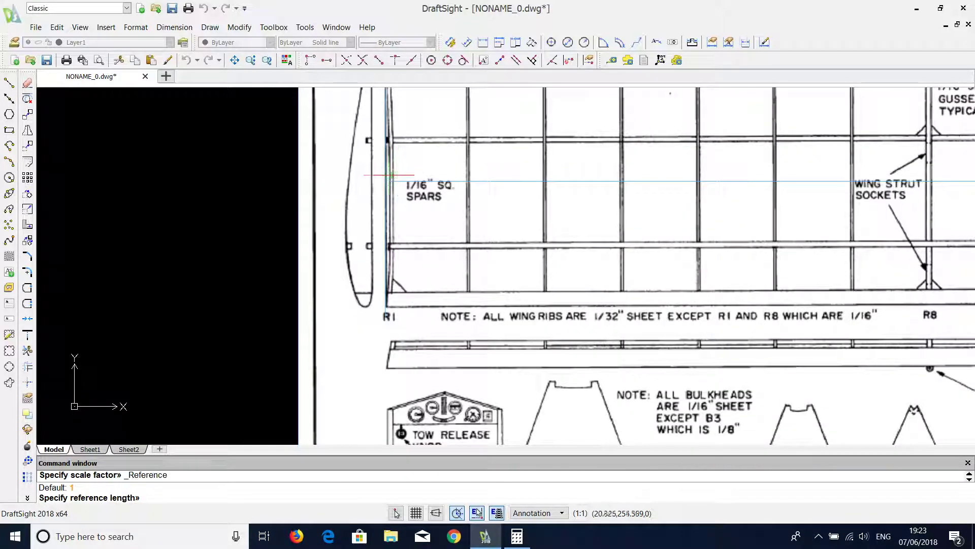
left_click(390, 176)
scroll(385, 187, "down", 3)
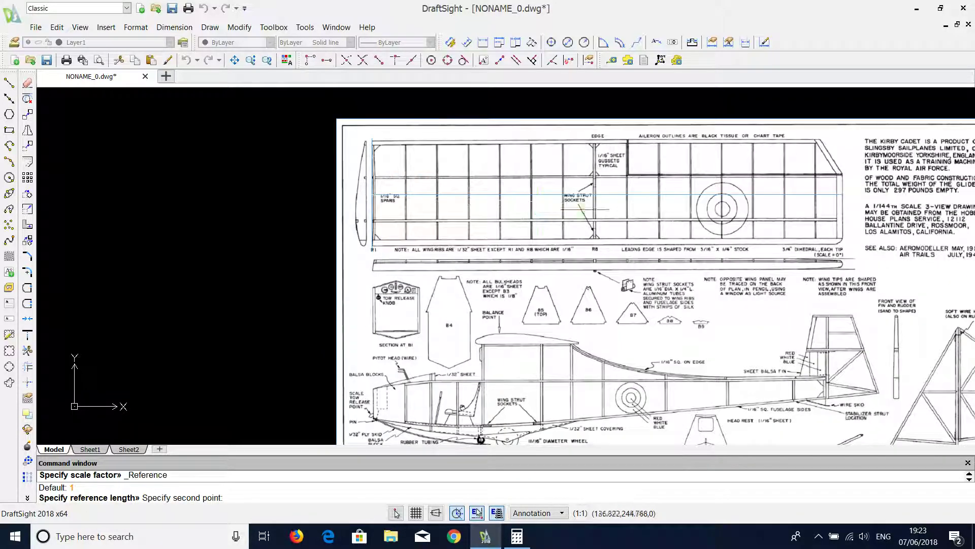
left_click(842, 194)
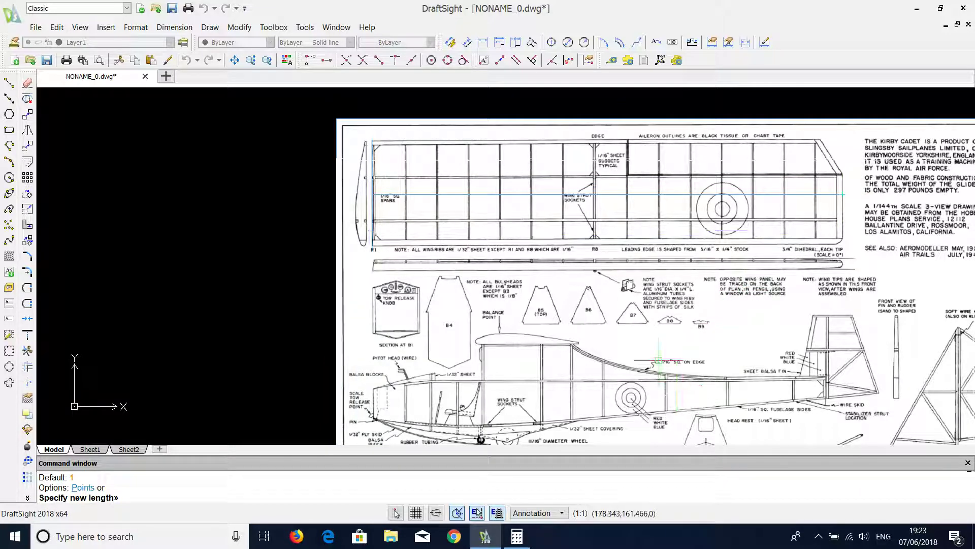
left_click(516, 537)
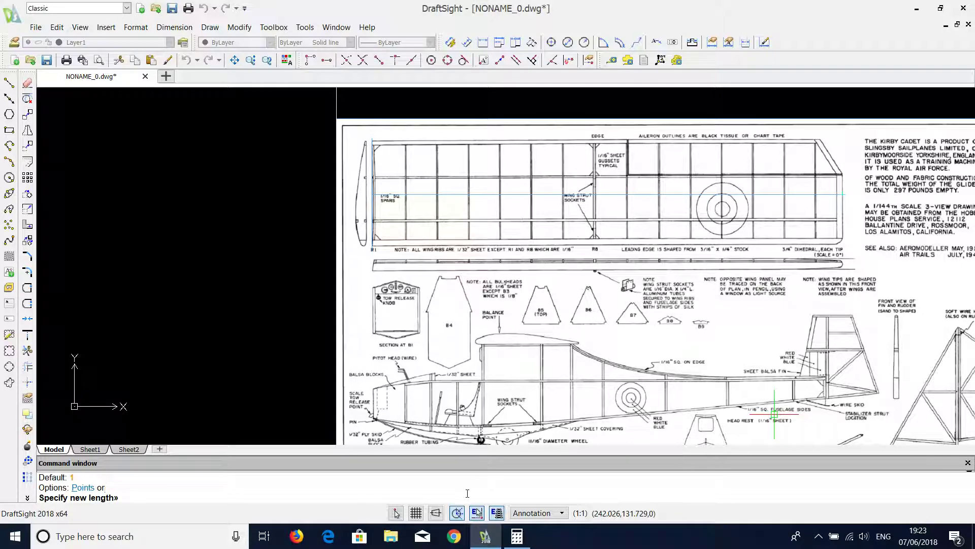
type("11")
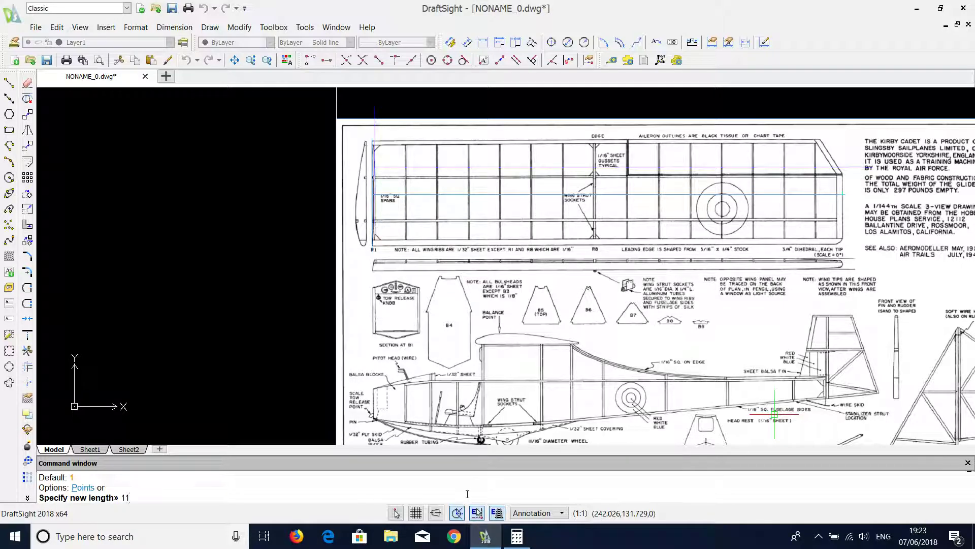
type("43")
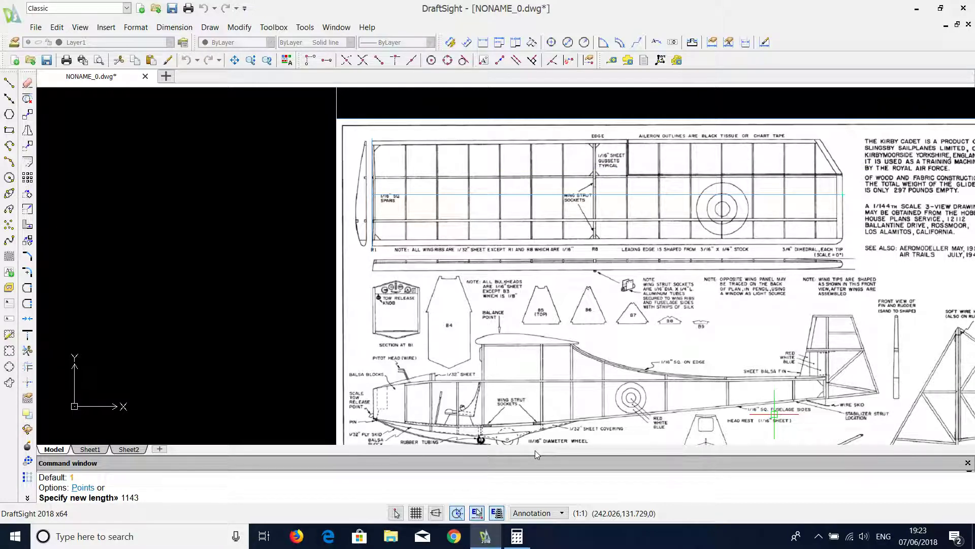
key("Return")
scroll(494, 370, "down", 5)
scroll(509, 363, "down", 3)
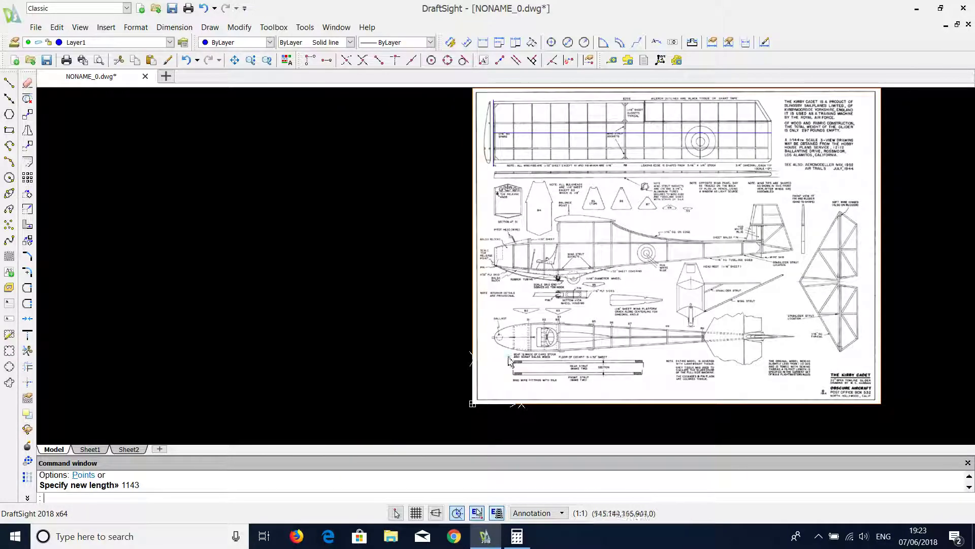
scroll(589, 332, "down", 3)
scroll(633, 326, "up", 2)
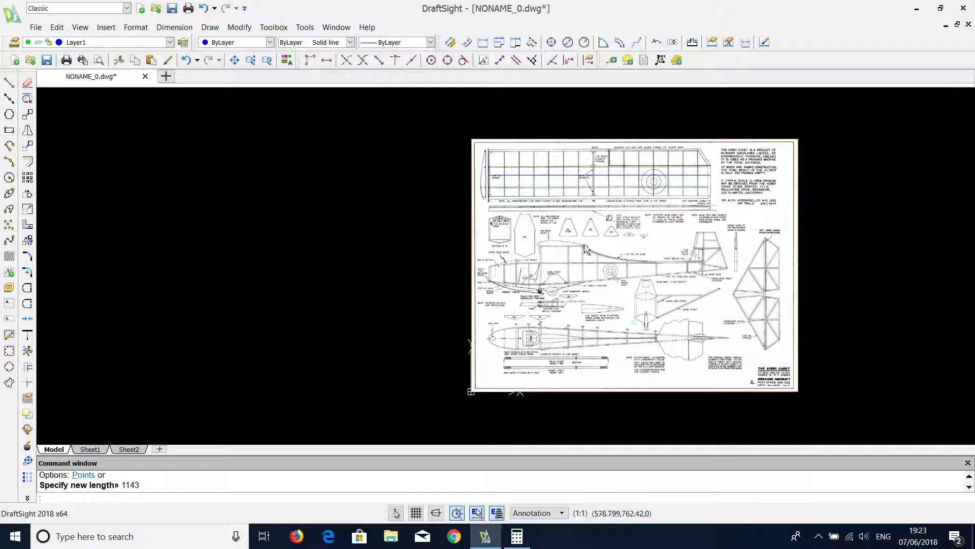
scroll(673, 226, "up", 1)
scroll(674, 226, "up", 1)
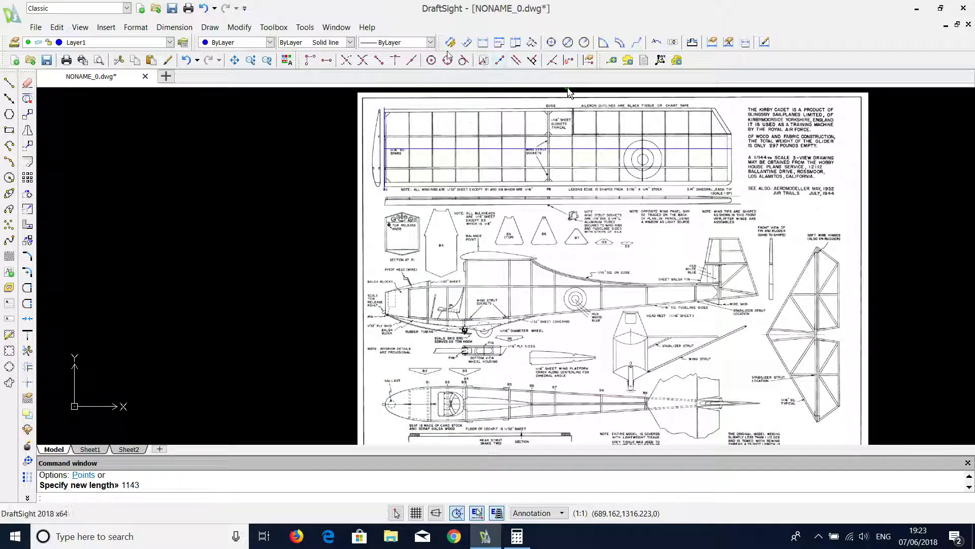
Step: Measure from the wing's left end to its right tip to confirm a distance of 1143
left_click(612, 60)
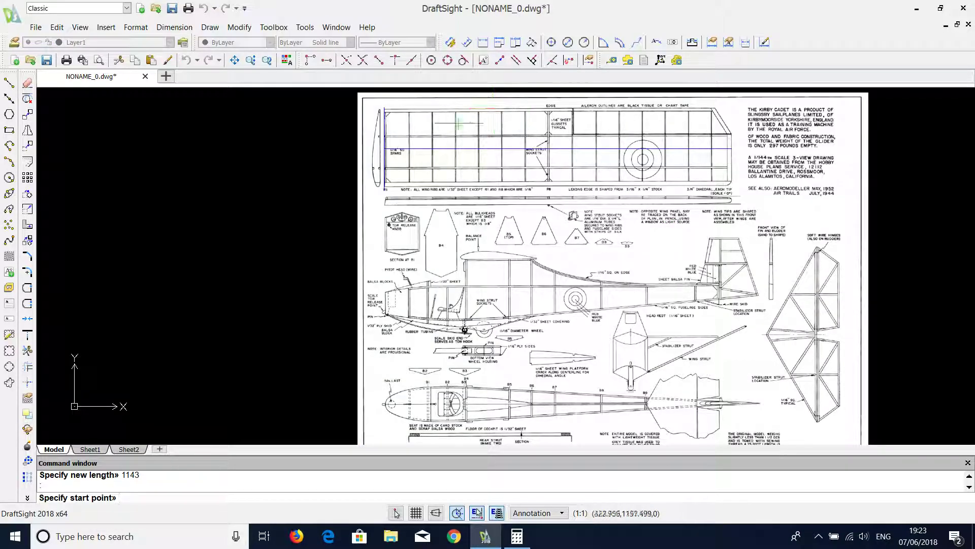
left_click(387, 145)
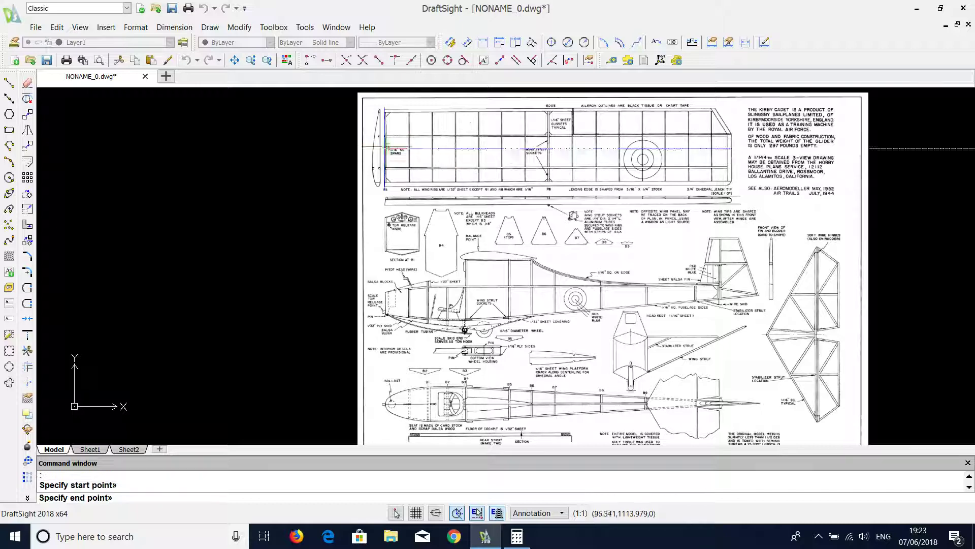
left_click(730, 146)
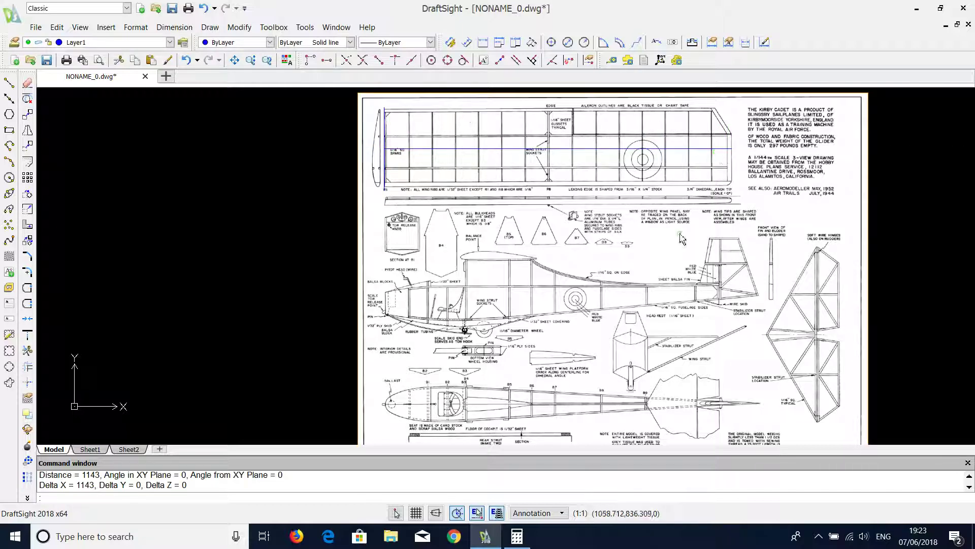
scroll(680, 239, "down", 1)
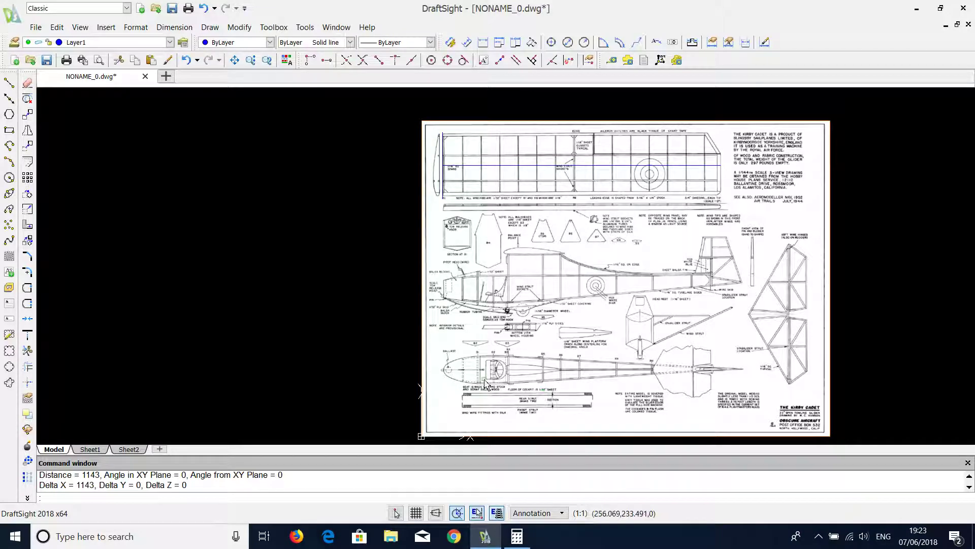
scroll(486, 385, "up", 5)
scroll(381, 358, "up", 5)
scroll(302, 328, "up", 5)
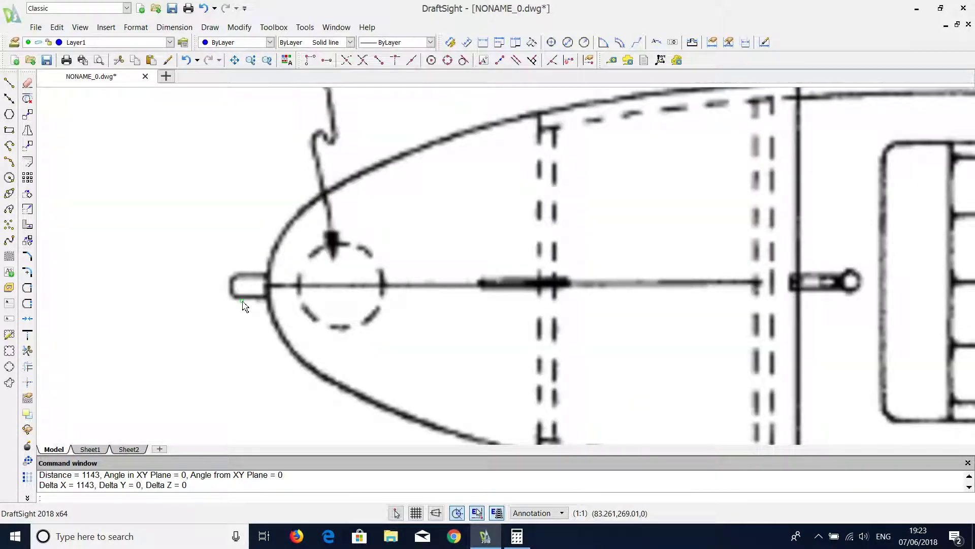
type("l")
Step: Draw a line from the fuselage nose to the tail tip
key("Return")
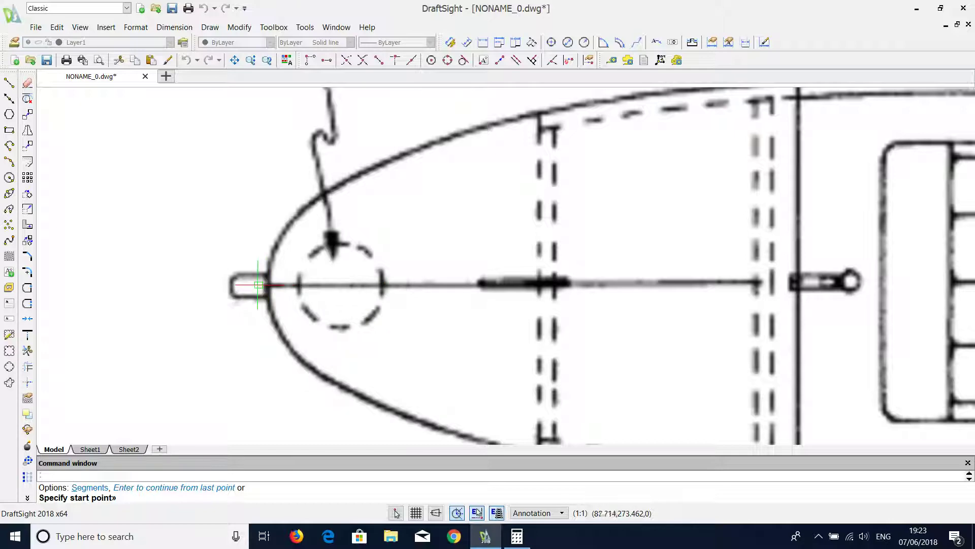
left_click(254, 286)
scroll(254, 284, "down", 5)
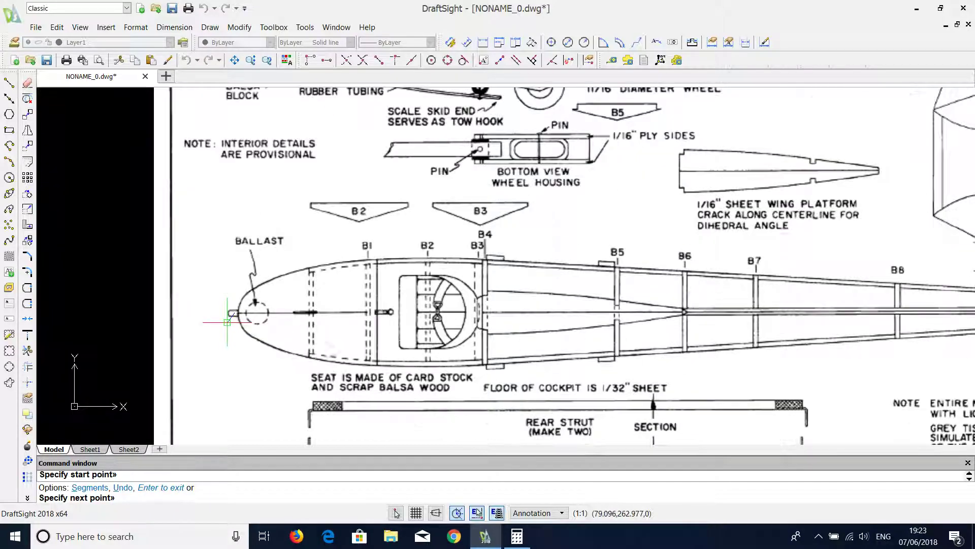
scroll(236, 309, "down", 5)
scroll(343, 320, "down", 3)
scroll(418, 333, "up", 3)
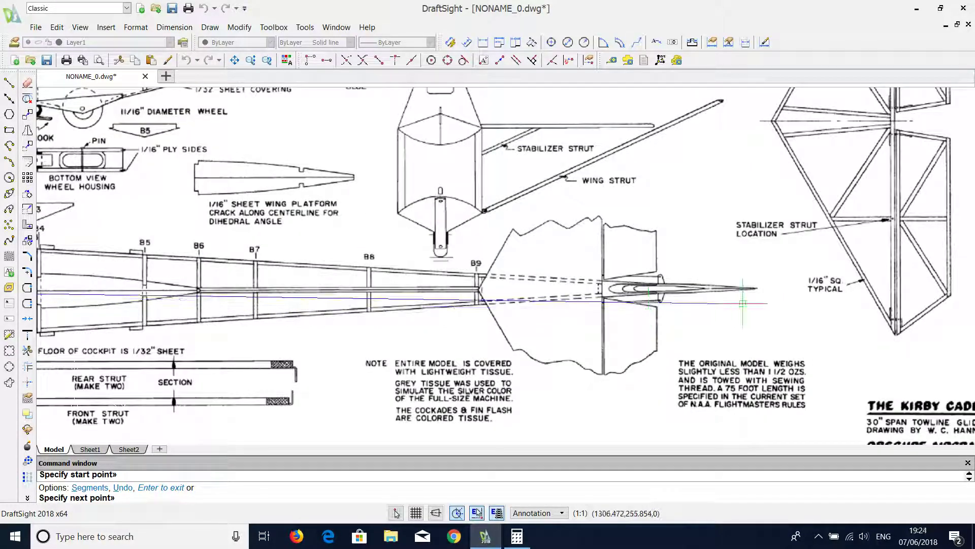
left_click(781, 288)
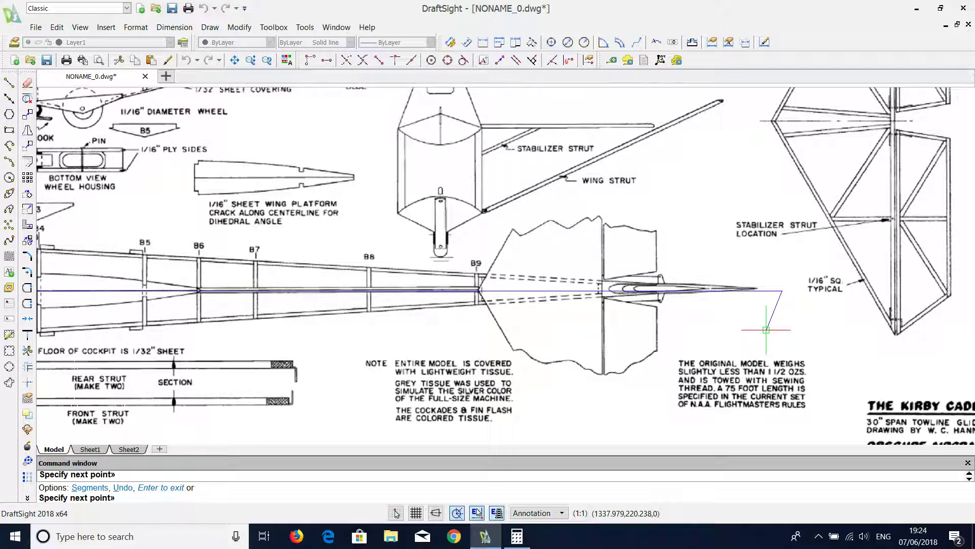
scroll(660, 310, "up", 1)
scroll(660, 311, "up", 2)
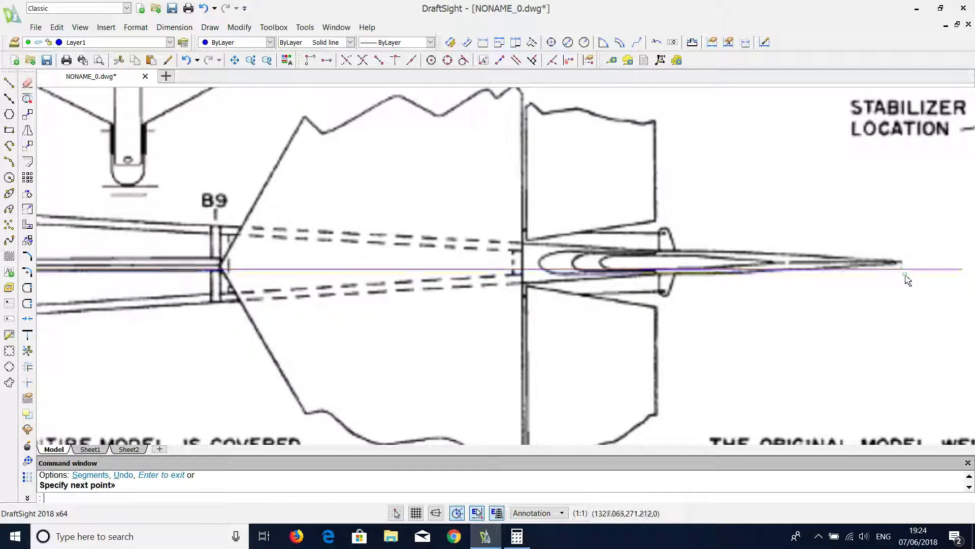
scroll(905, 274, "down", 4)
scroll(883, 327, "down", 5)
scroll(897, 327, "up", 1)
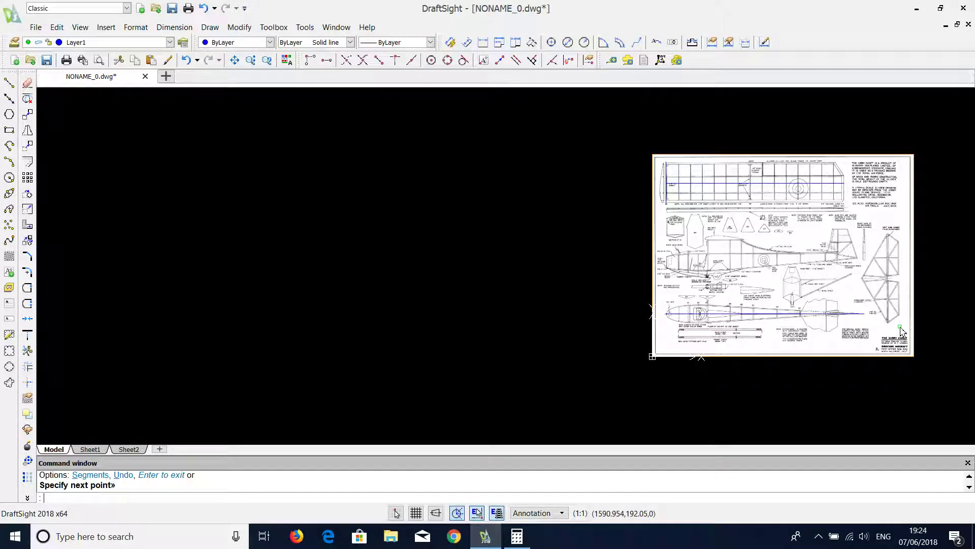
Step: Finish the centreline and window-select the plan with all traced lines
key("Escape")
left_click(624, 134)
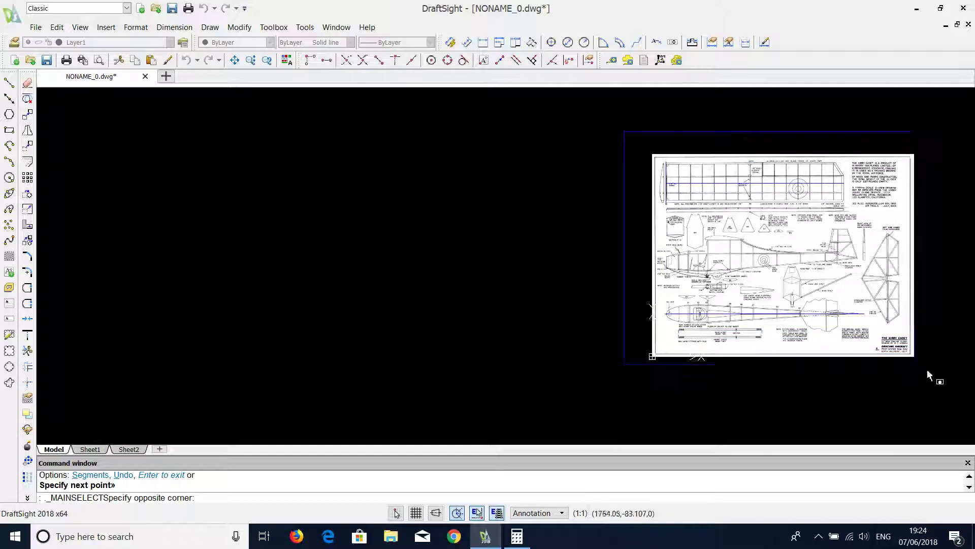
left_click(911, 368)
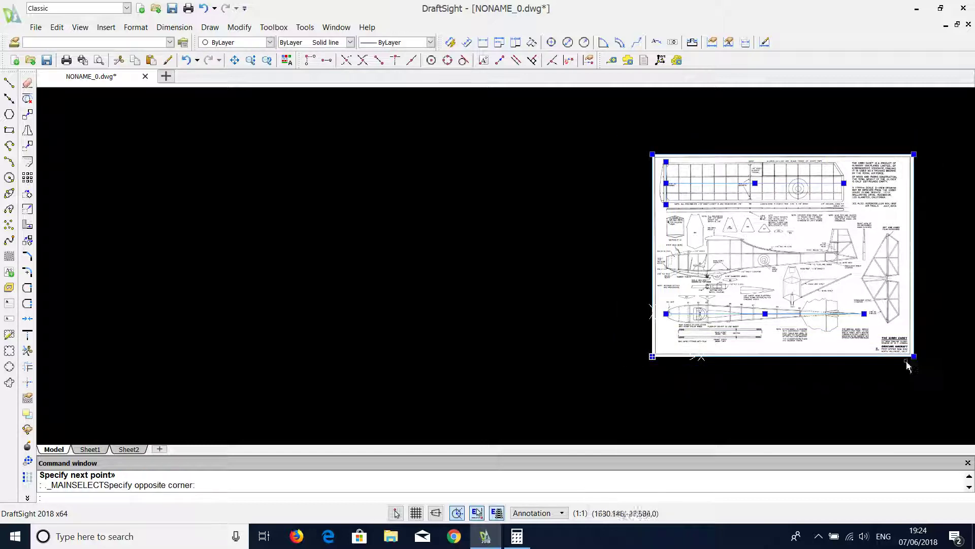
Step: Rotate the selection about the fuselage nose by reference, leveling the nose-to-tail centreline horizontally
left_click(28, 193)
scroll(640, 323, "up", 3)
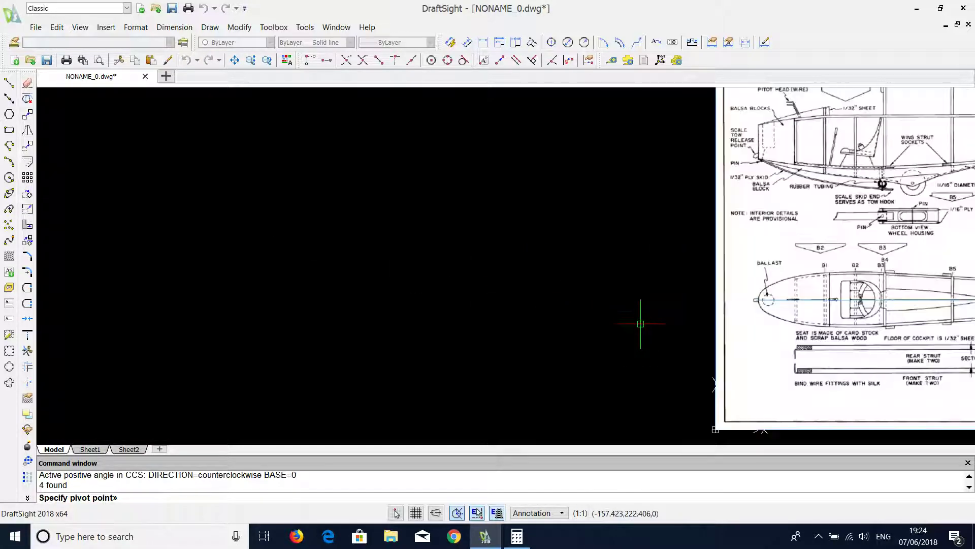
scroll(773, 305, "up", 2)
scroll(672, 294, "up", 2)
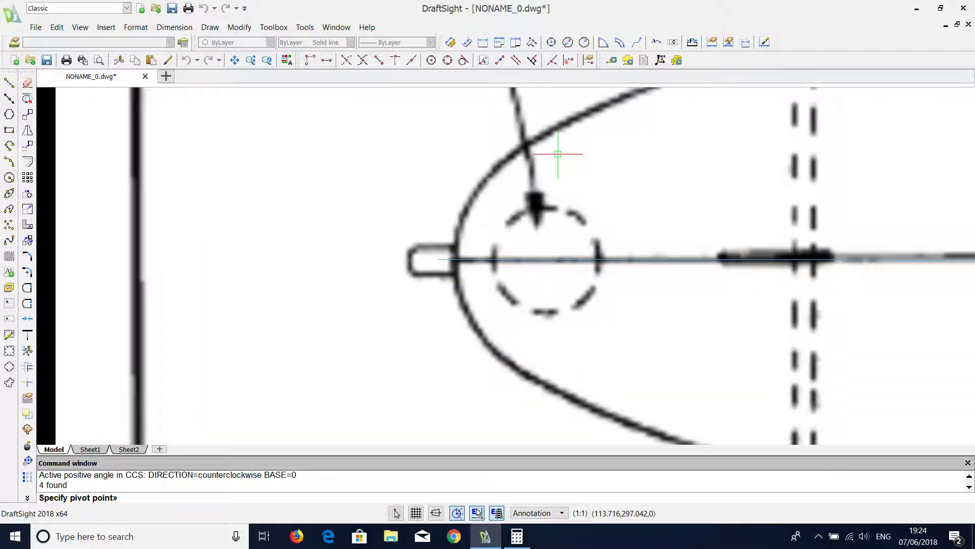
left_click(559, 60)
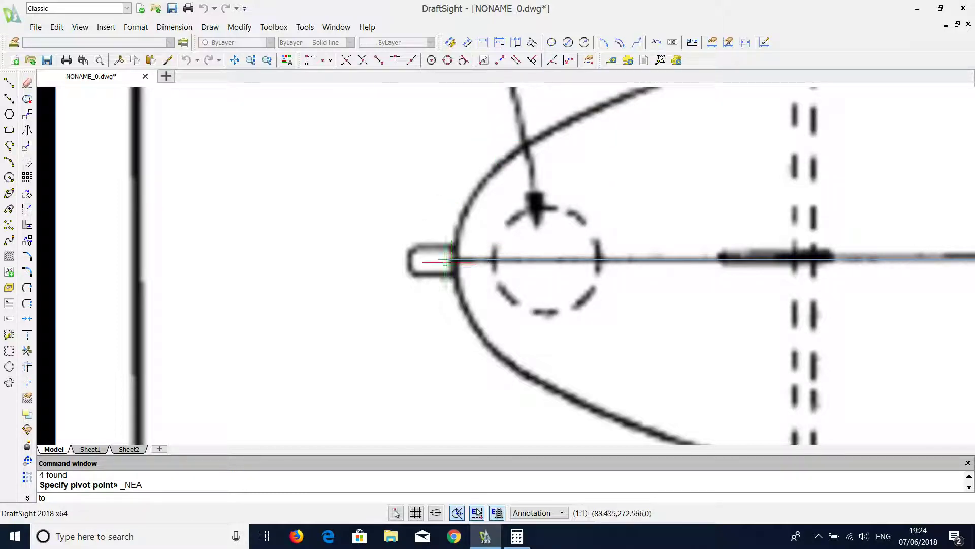
left_click(451, 259)
scroll(431, 267, "down", 2)
scroll(427, 268, "down", 1)
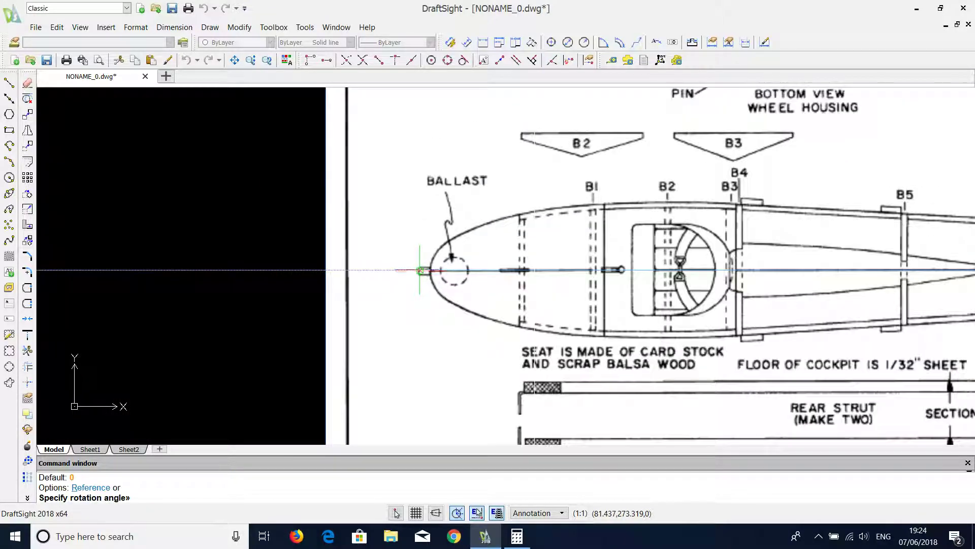
scroll(427, 269, "down", 2)
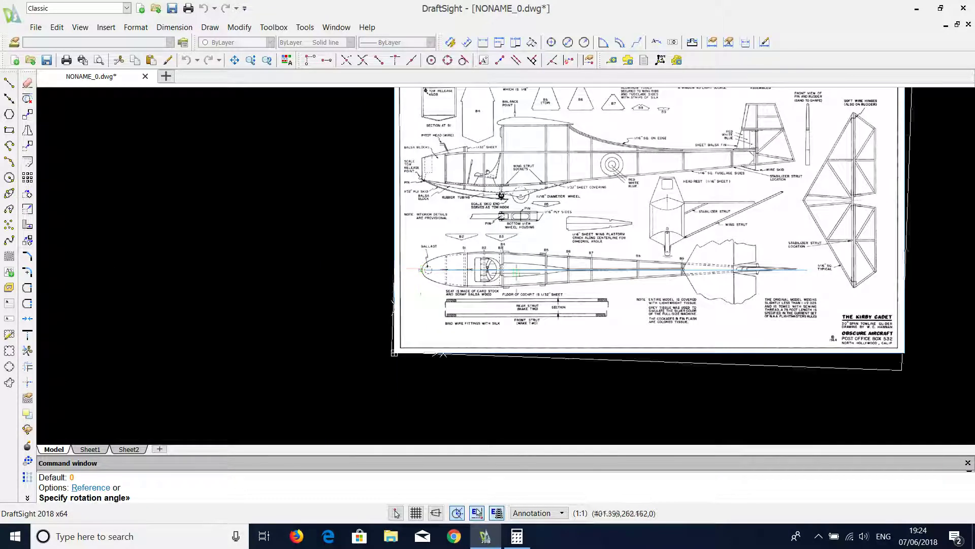
right_click(352, 249)
left_click(389, 335)
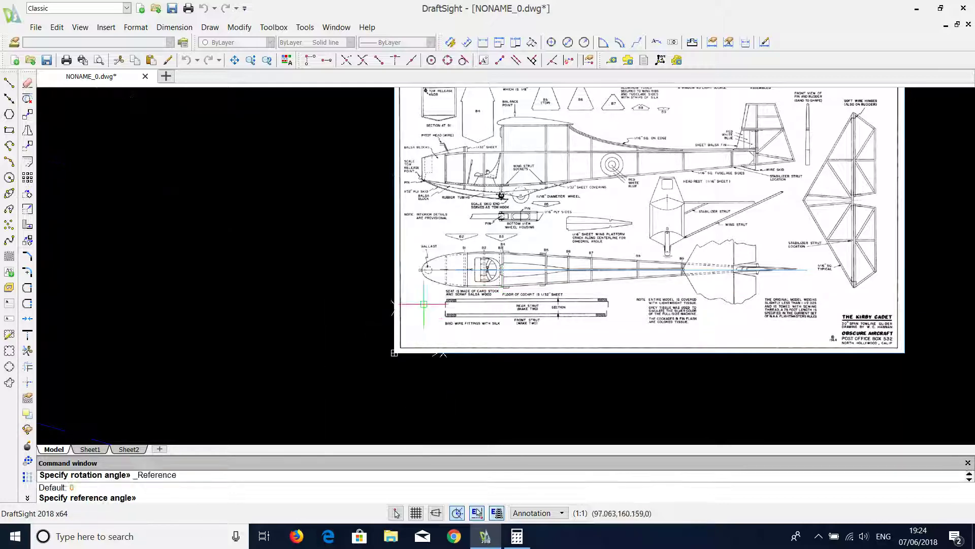
scroll(425, 277, "up", 3)
left_click(387, 220)
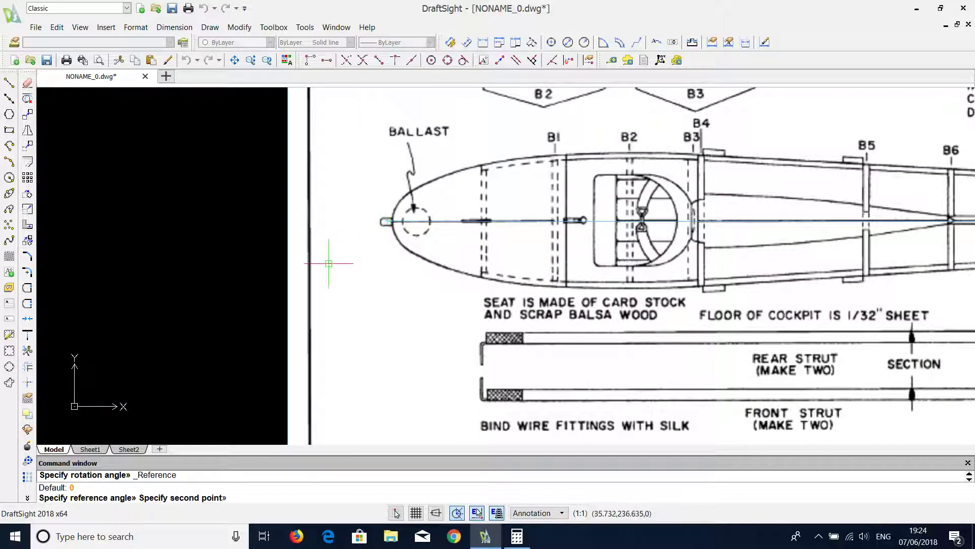
scroll(327, 261, "down", 3)
scroll(643, 273, "up", 3)
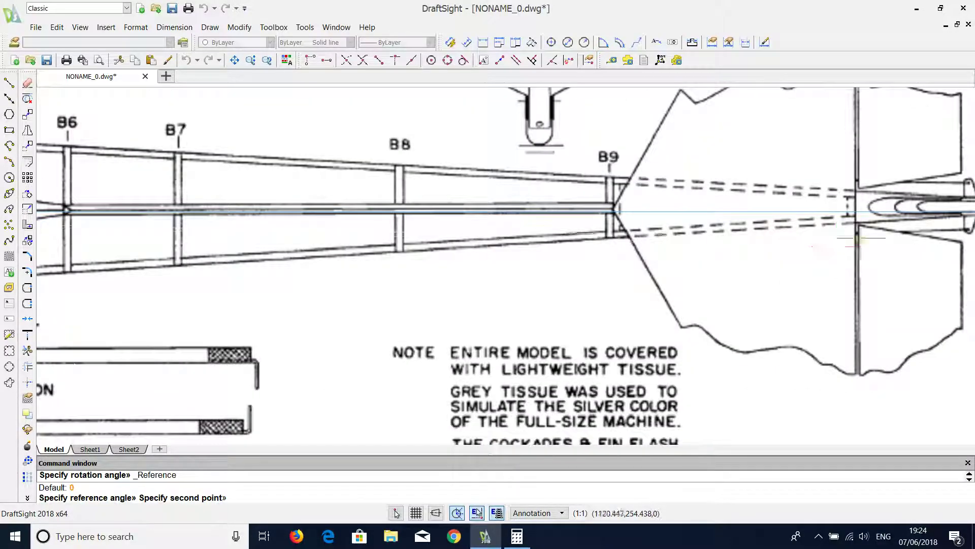
scroll(806, 262, "down", 1)
scroll(914, 244, "down", 2)
scroll(937, 244, "down", 1)
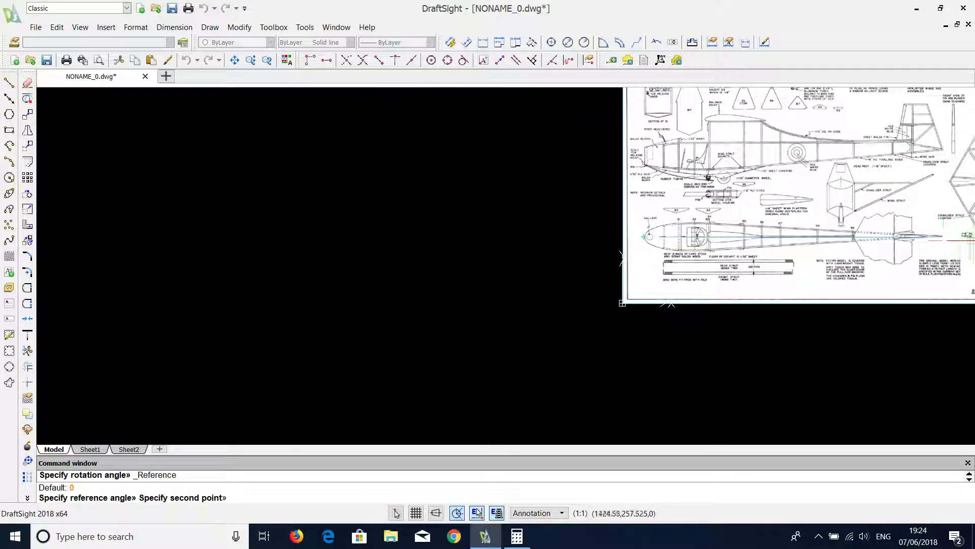
scroll(964, 245, "up", 3)
scroll(964, 244, "up", 2)
scroll(661, 202, "up", 2)
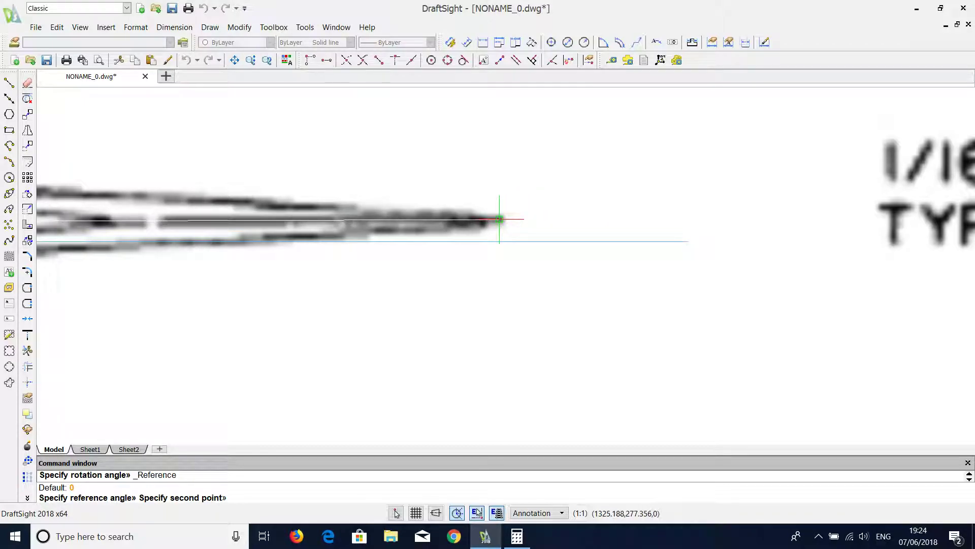
left_click(498, 221)
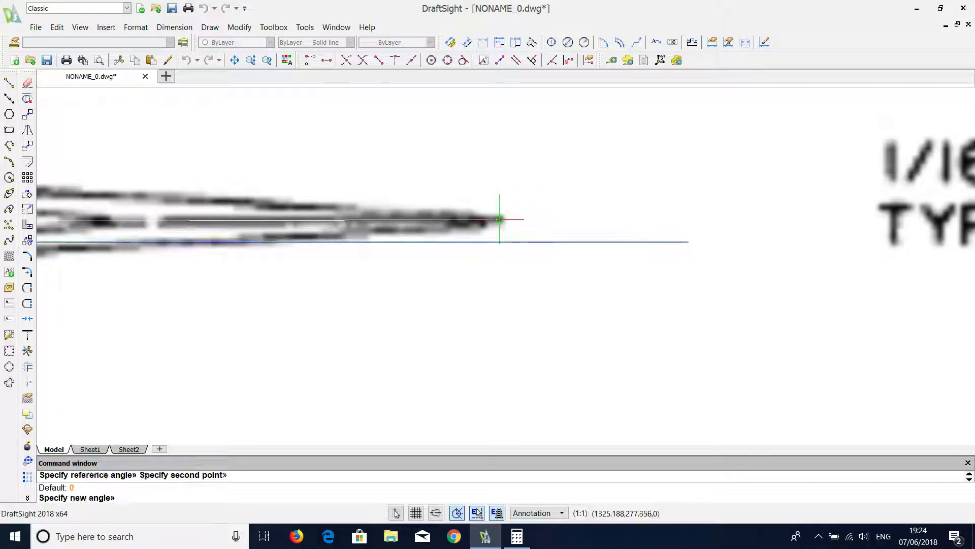
left_click(528, 243)
scroll(575, 253, "down", 1)
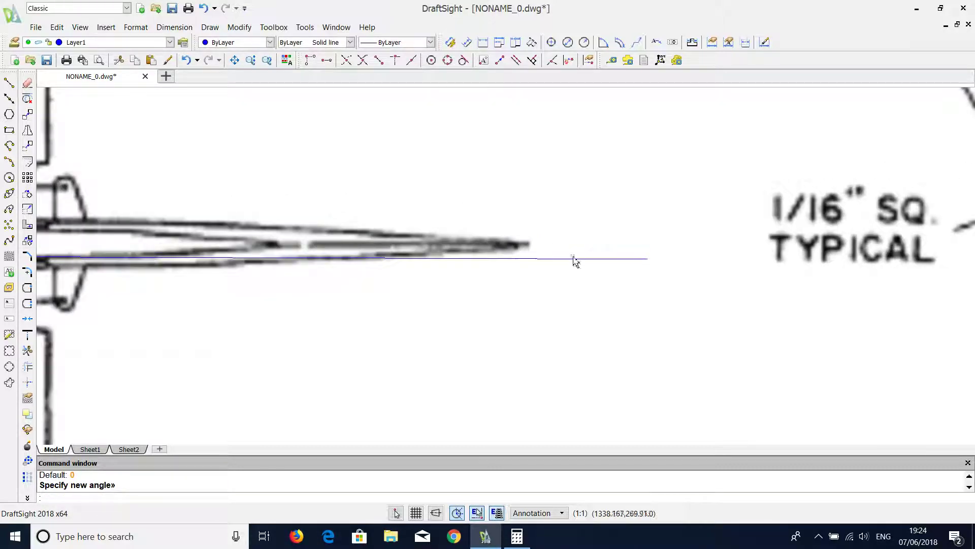
left_click(573, 263)
Step: Delete the old guide line and draw a new centreline from fuselage nose to tail tip
key("Delete")
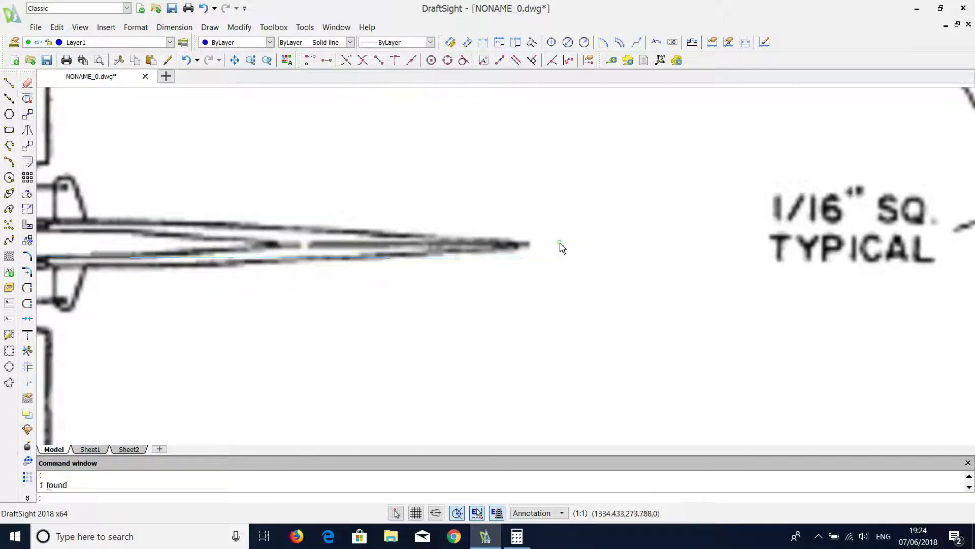
scroll(559, 247, "down", 3)
scroll(554, 252, "down", 2)
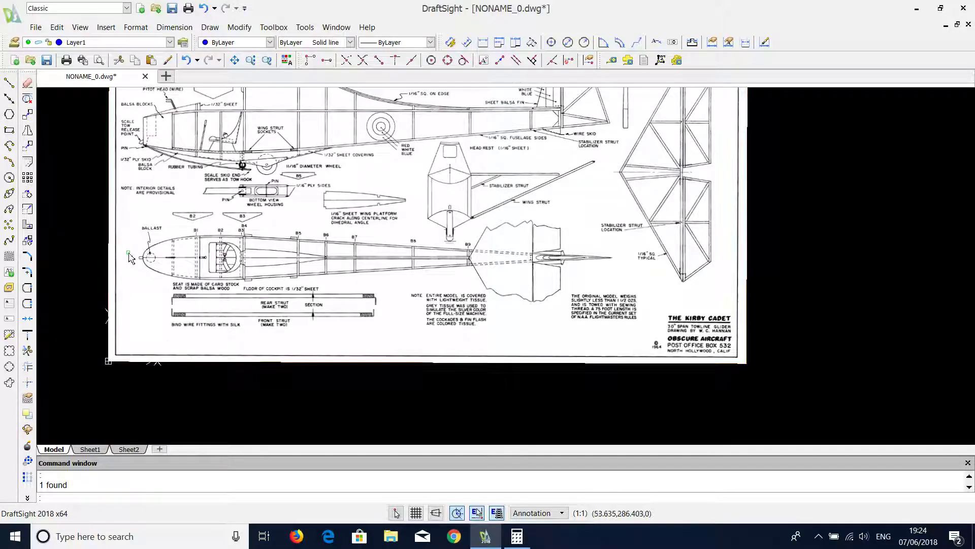
scroll(157, 252, "up", 3)
scroll(126, 261, "up", 1)
type("l")
key("Return")
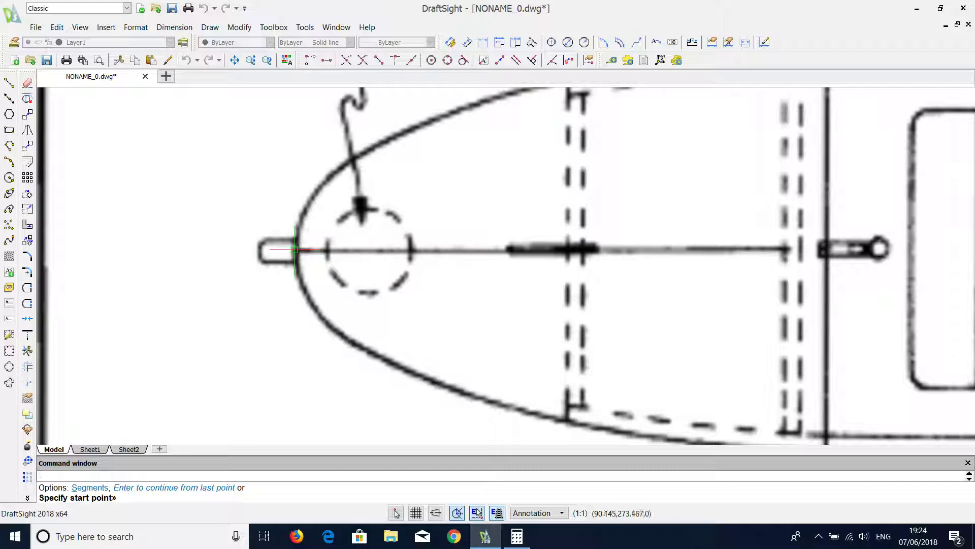
left_click(294, 251)
scroll(298, 256, "down", 3)
scroll(305, 263, "down", 3)
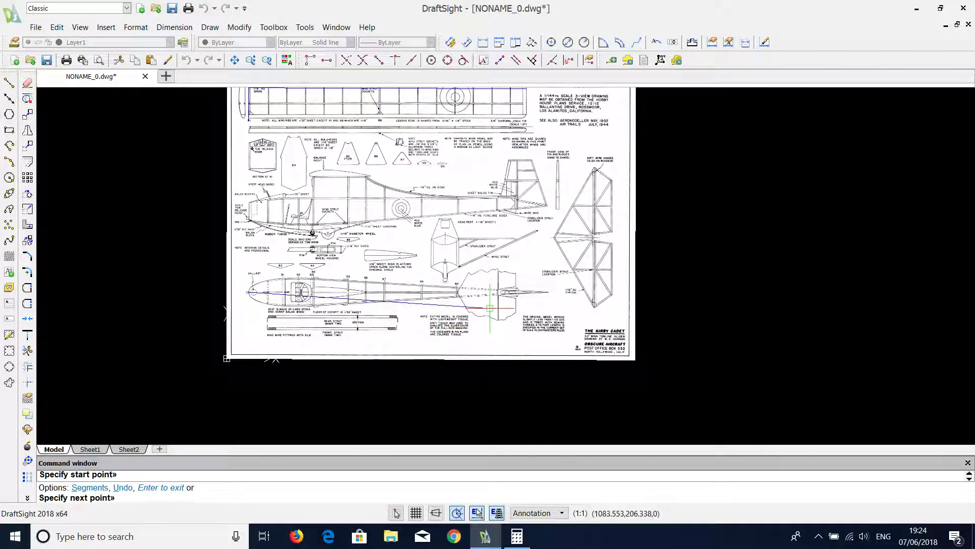
scroll(495, 297, "up", 3)
scroll(685, 252, "up", 1)
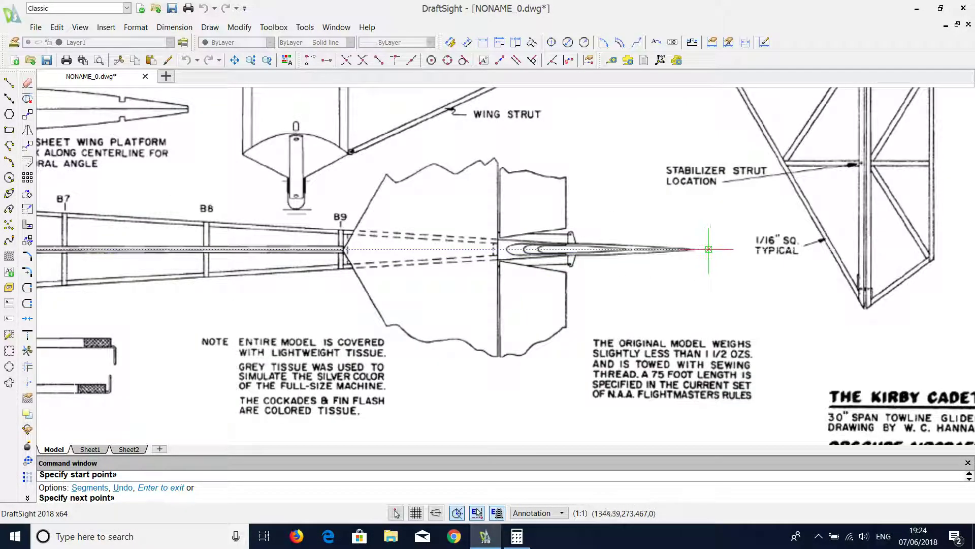
left_click(712, 278)
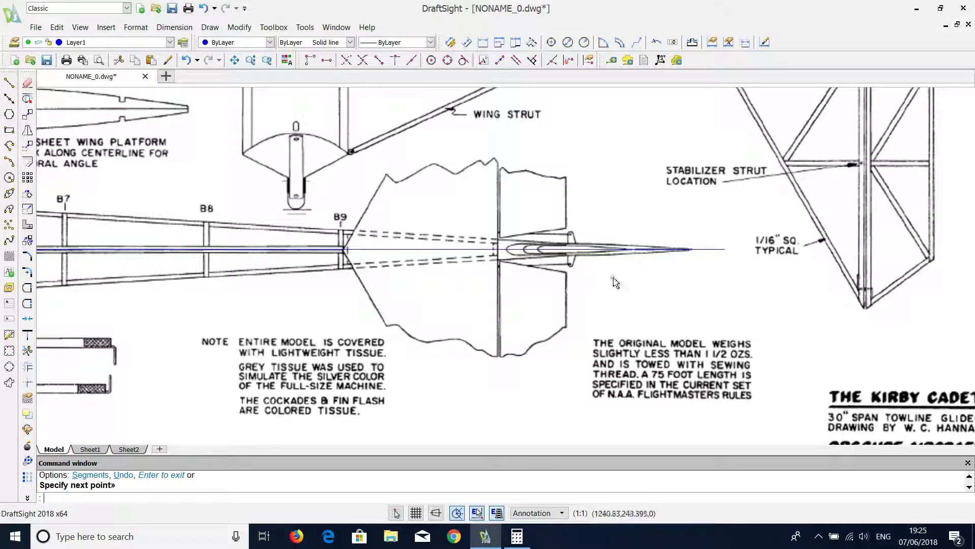
scroll(439, 254, "up", 2)
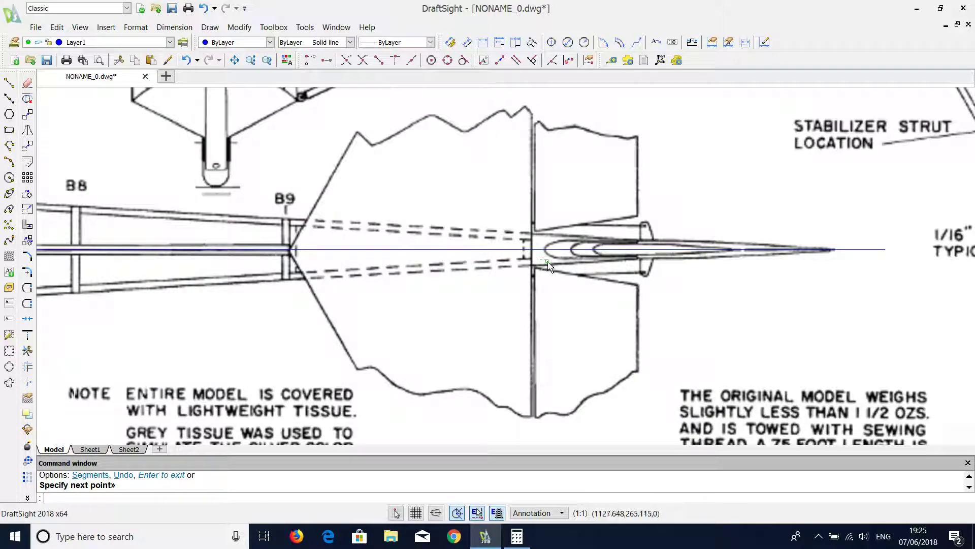
scroll(550, 266, "down", 3)
scroll(538, 252, "down", 3)
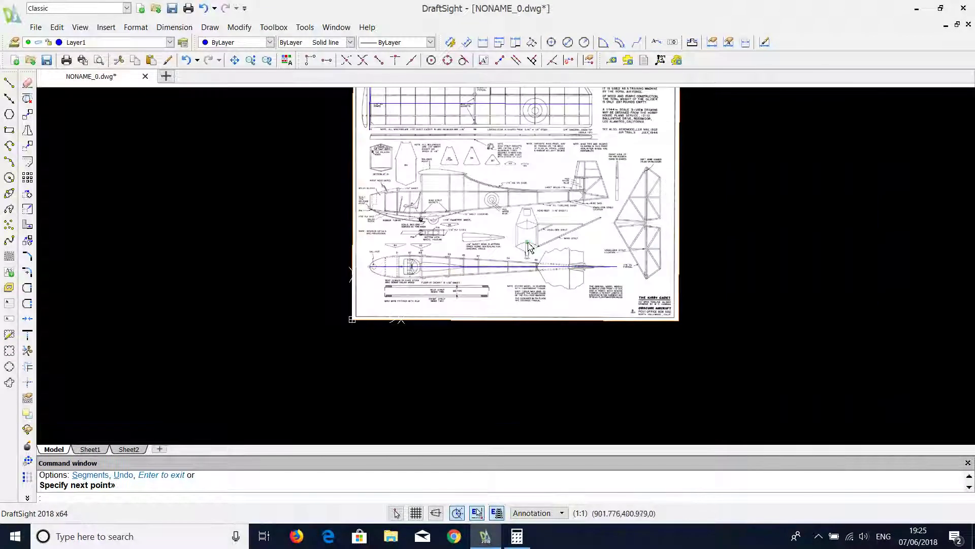
key("Return")
Step: Draw a horizontal line from wing root rib R1 to the wing tip edge
left_click(439, 130)
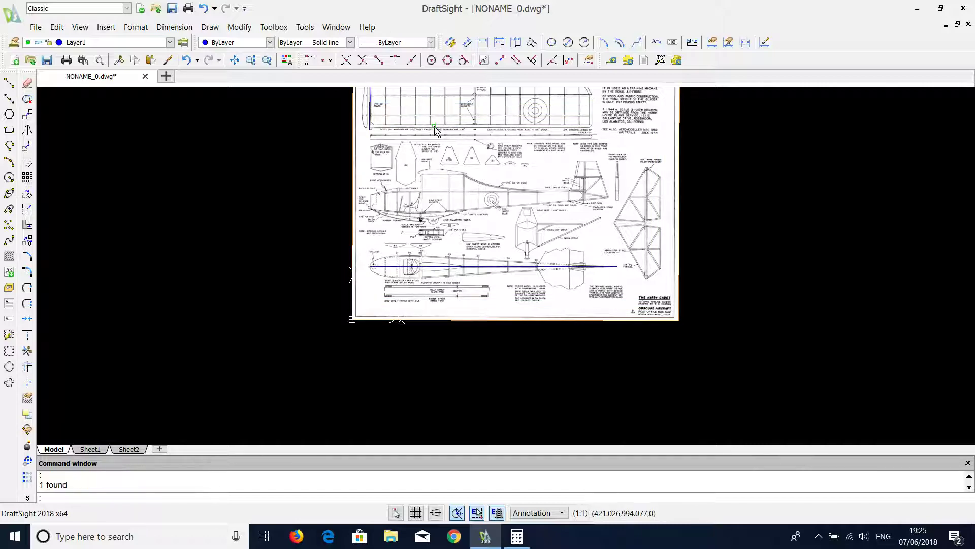
scroll(471, 204, "down", 1)
key("Escape")
scroll(465, 202, "up", 3)
scroll(383, 200, "up", 3)
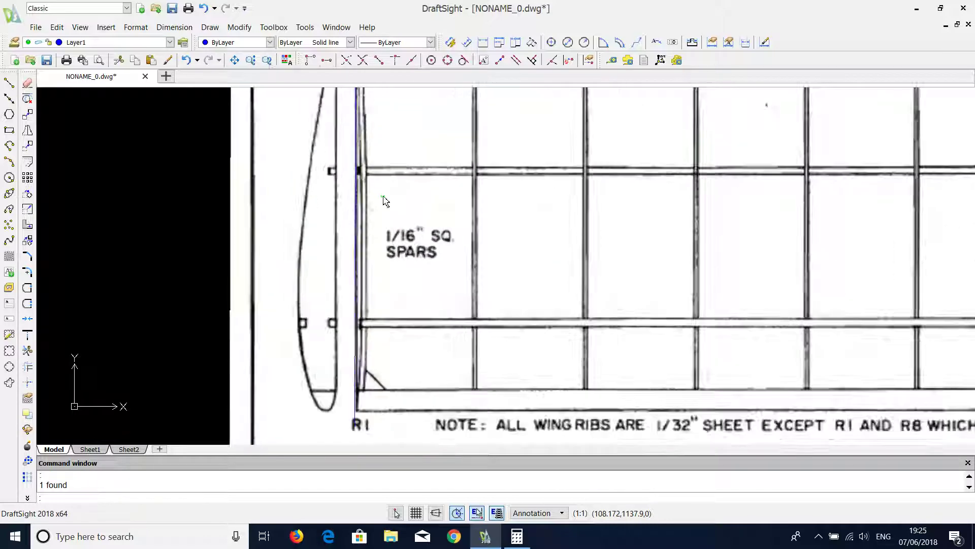
key("Return")
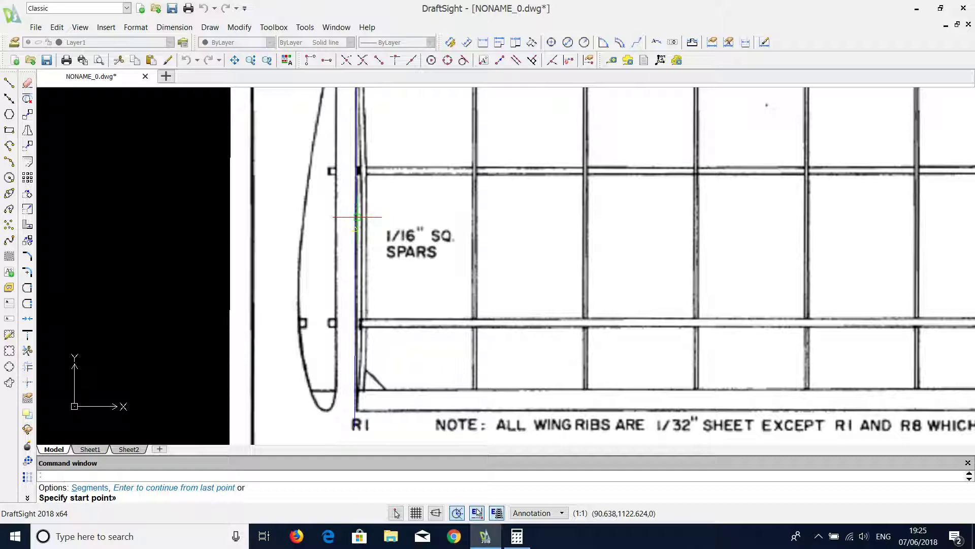
left_click(356, 218)
scroll(429, 246, "down", 1)
scroll(495, 251, "down", 4)
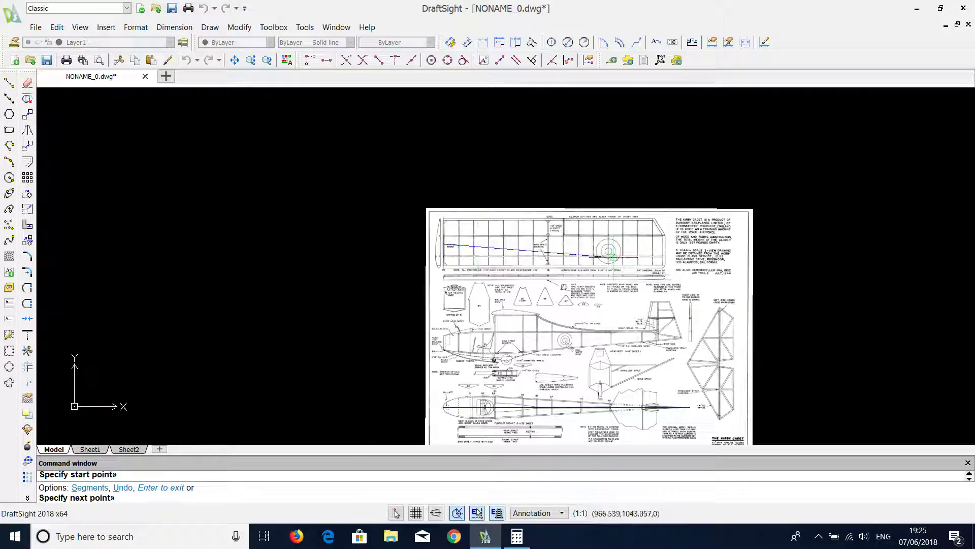
scroll(610, 251, "up", 1)
scroll(609, 251, "up", 4)
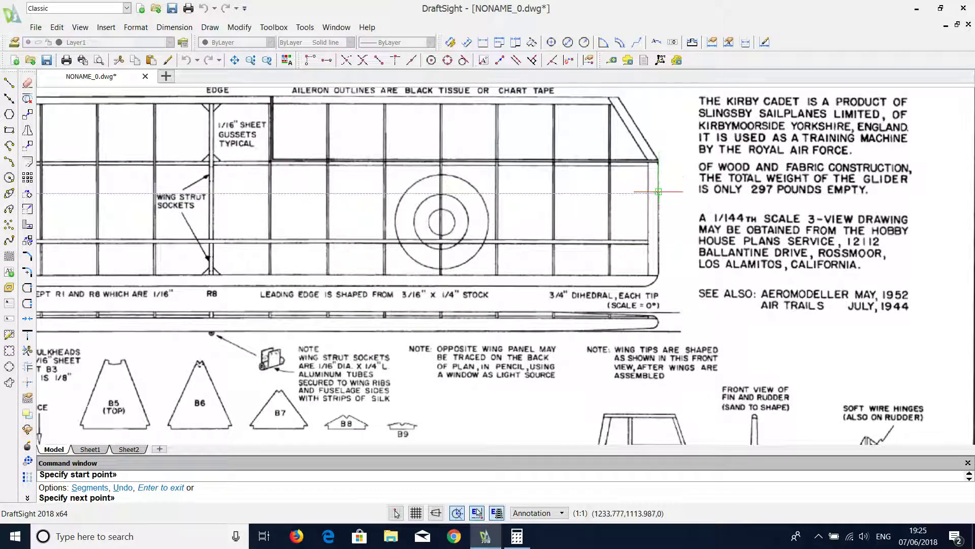
scroll(659, 192, "up", 3)
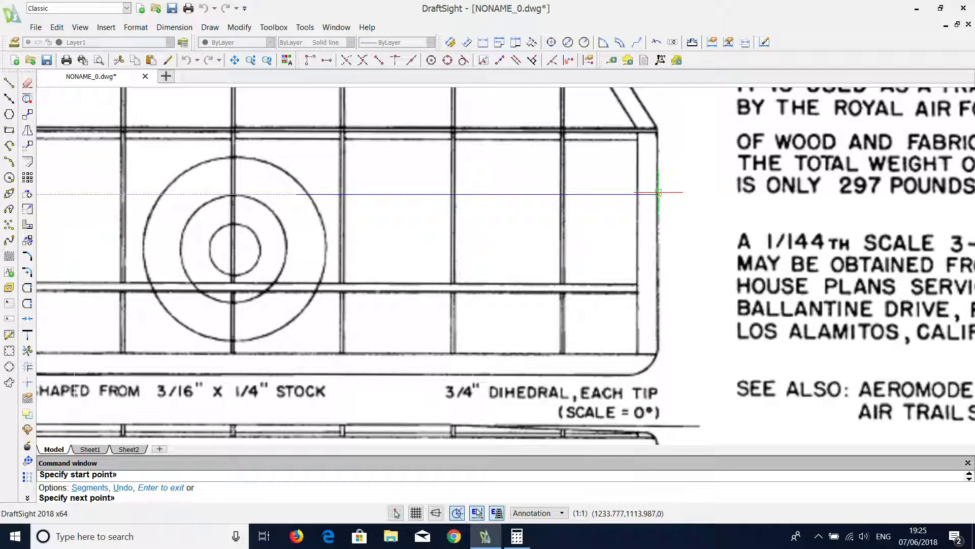
left_click(657, 193)
key("Return")
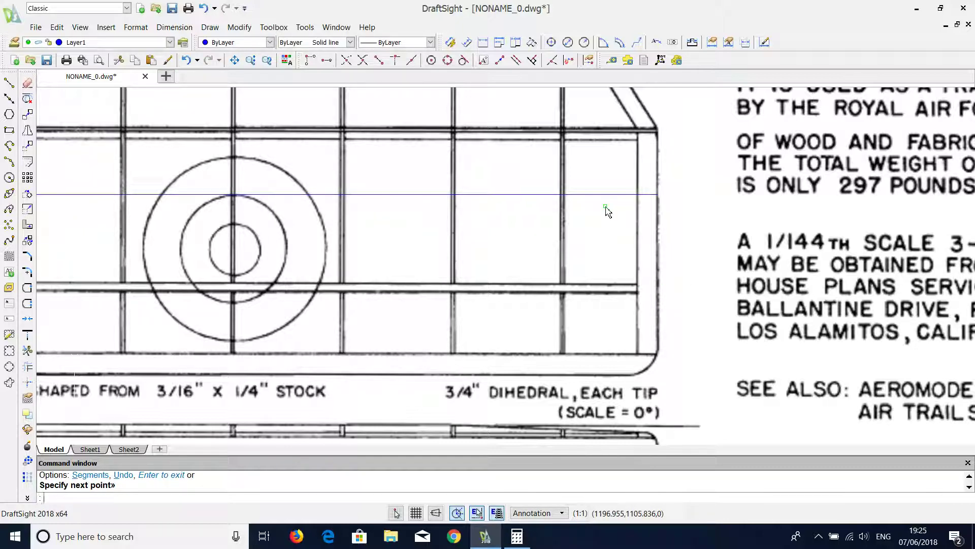
Step: Move the horizontal wing line down onto the wing's lower edge
left_click(583, 194)
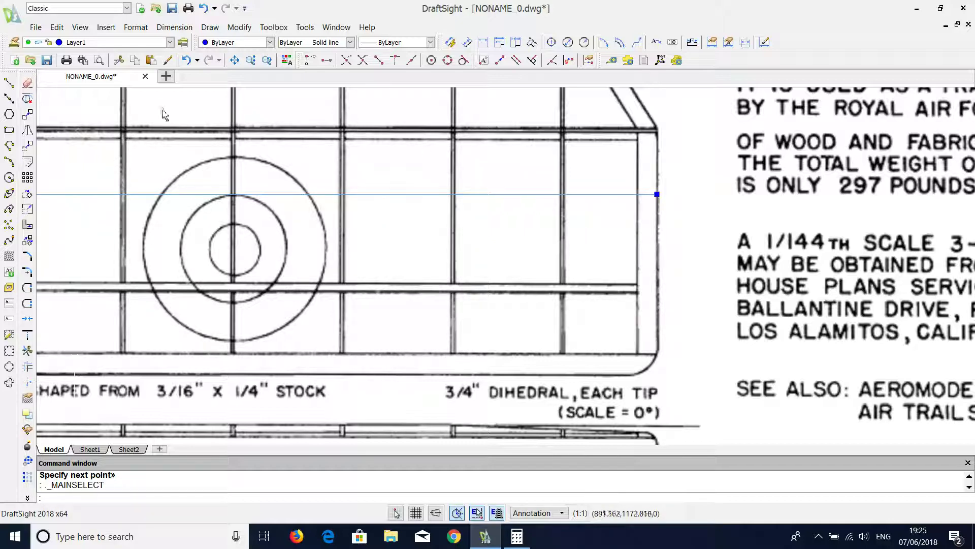
left_click(27, 145)
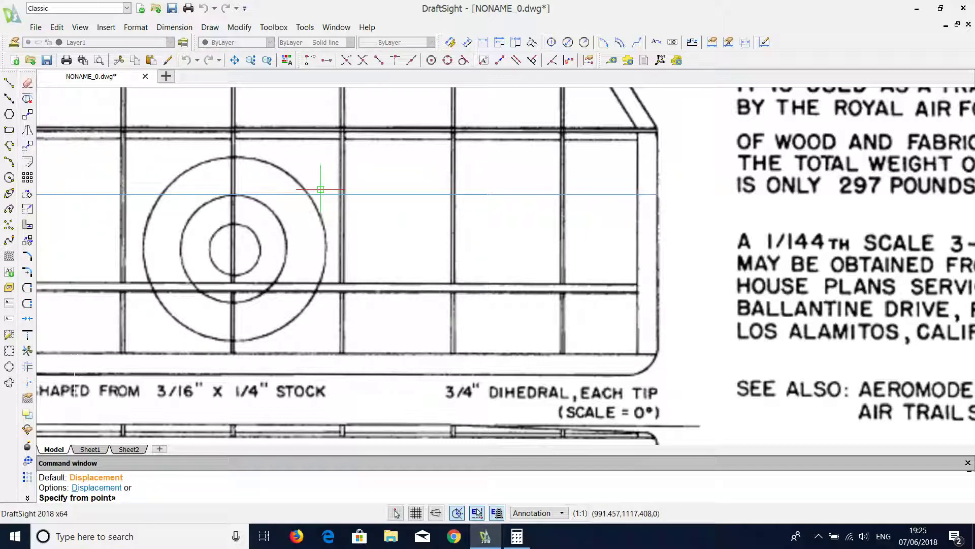
left_click(567, 162)
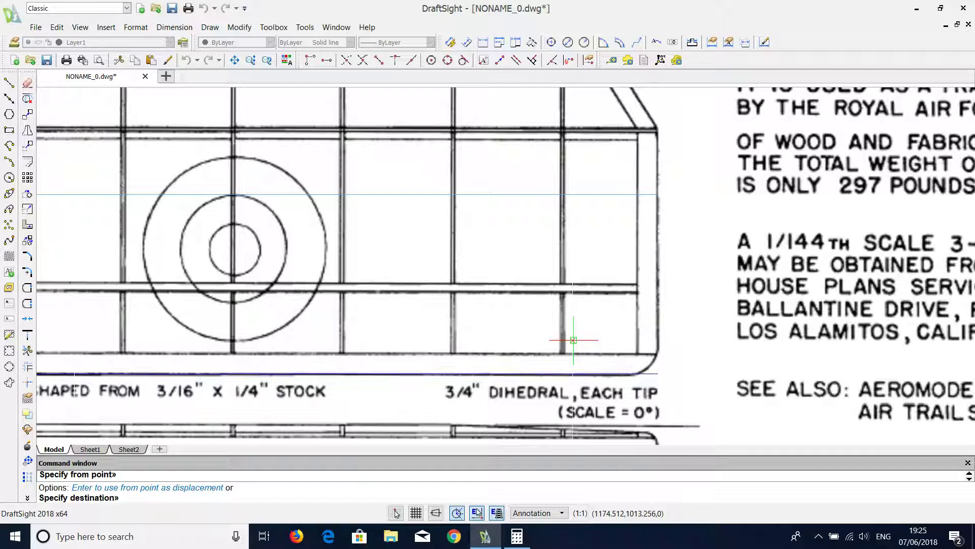
left_click(574, 341)
scroll(633, 334, "down", 5)
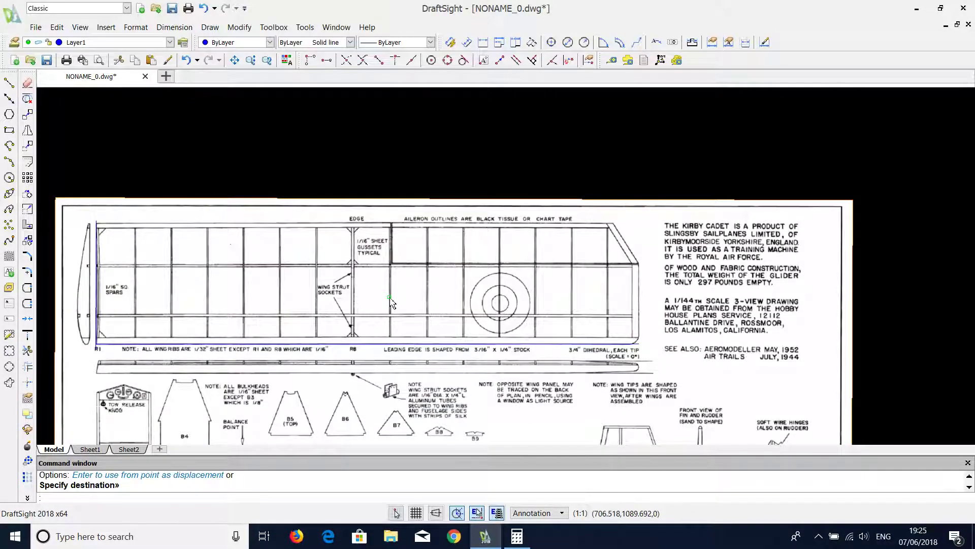
scroll(150, 343, "up", 3)
scroll(149, 343, "up", 3)
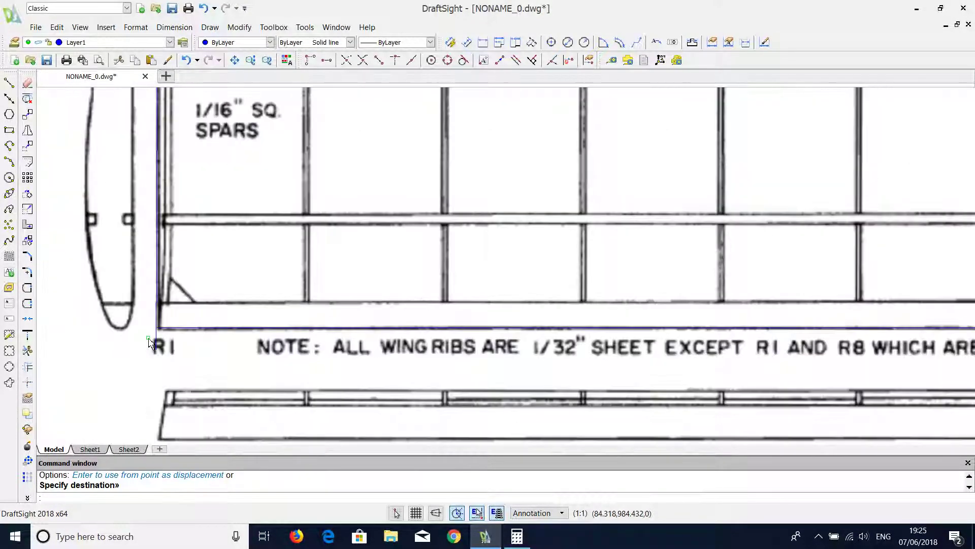
scroll(150, 343, "up", 2)
scroll(157, 338, "up", 2)
scroll(168, 331, "up", 2)
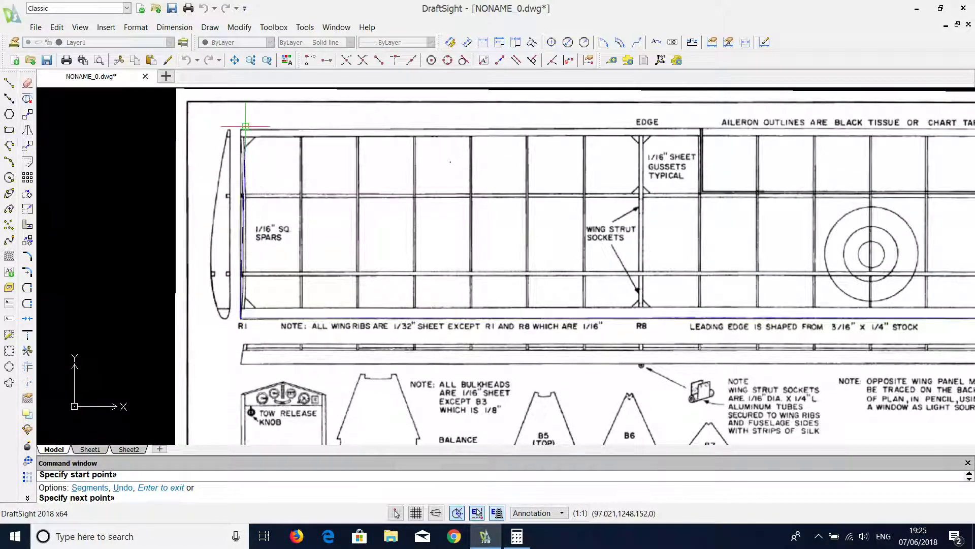
scroll(245, 126, "up", 2)
scroll(239, 134, "up", 2)
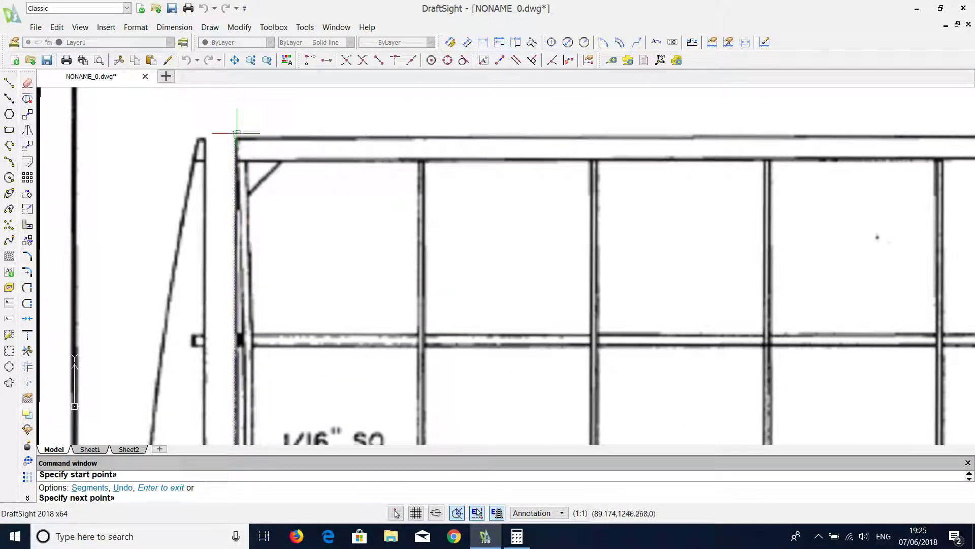
Step: Trace the outline from the wing's top-left corner along the top edge and down the angled tip
left_click(235, 138)
scroll(225, 183, "down", 2)
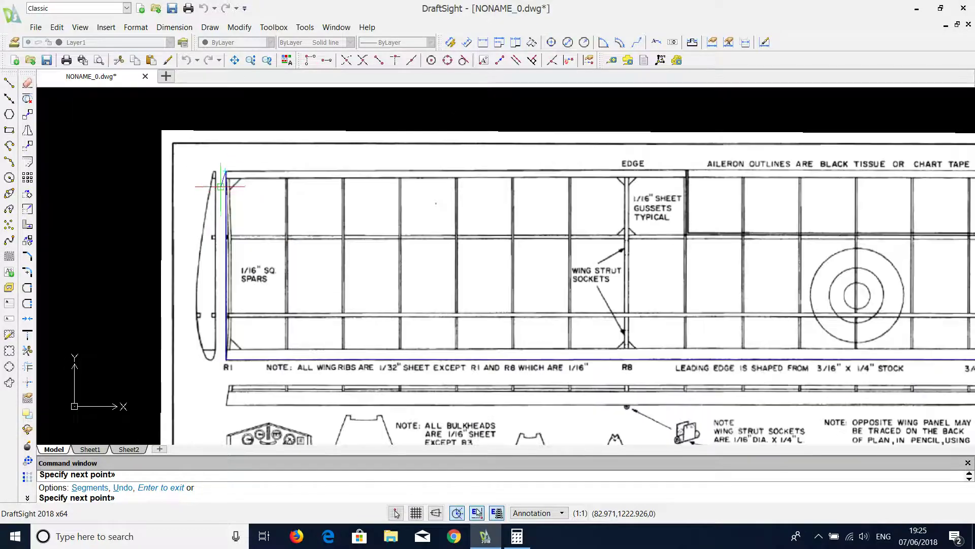
scroll(225, 183, "down", 2)
scroll(427, 197, "up", 2)
scroll(457, 187, "up", 2)
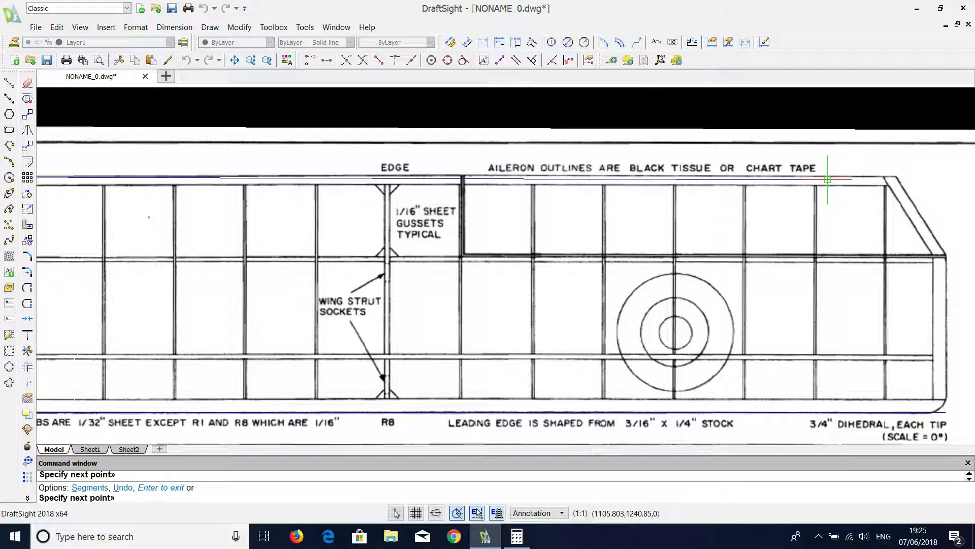
scroll(830, 179, "down", 2)
scroll(881, 172, "up", 3)
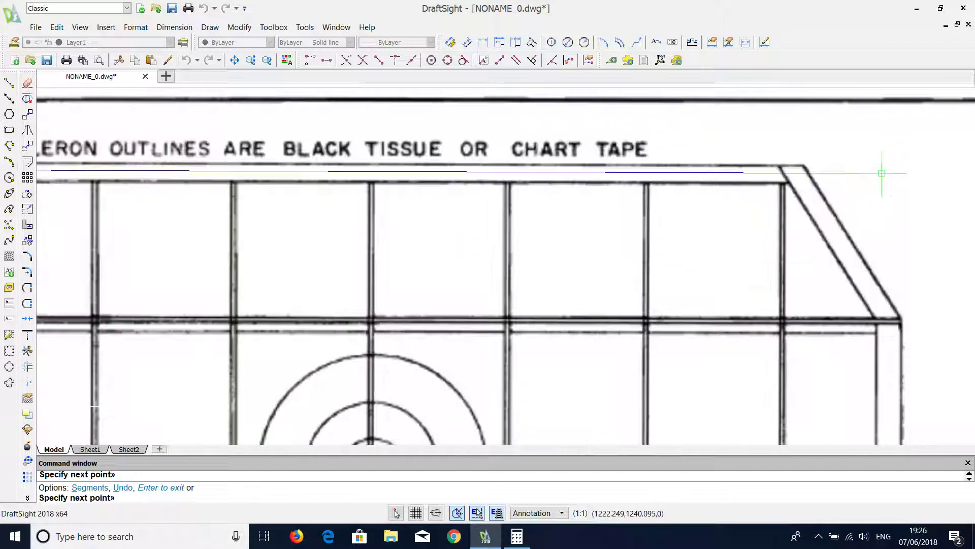
scroll(881, 173, "up", 2)
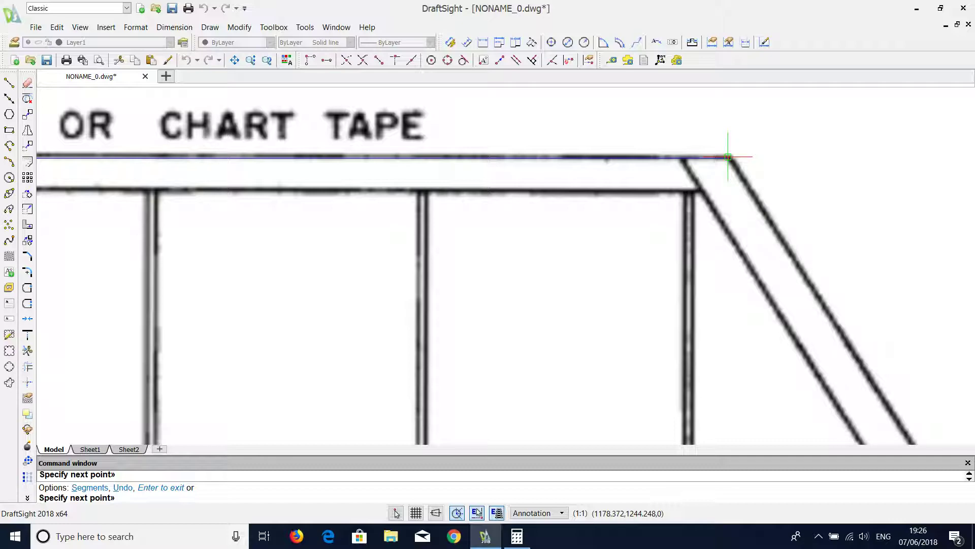
left_click(729, 158)
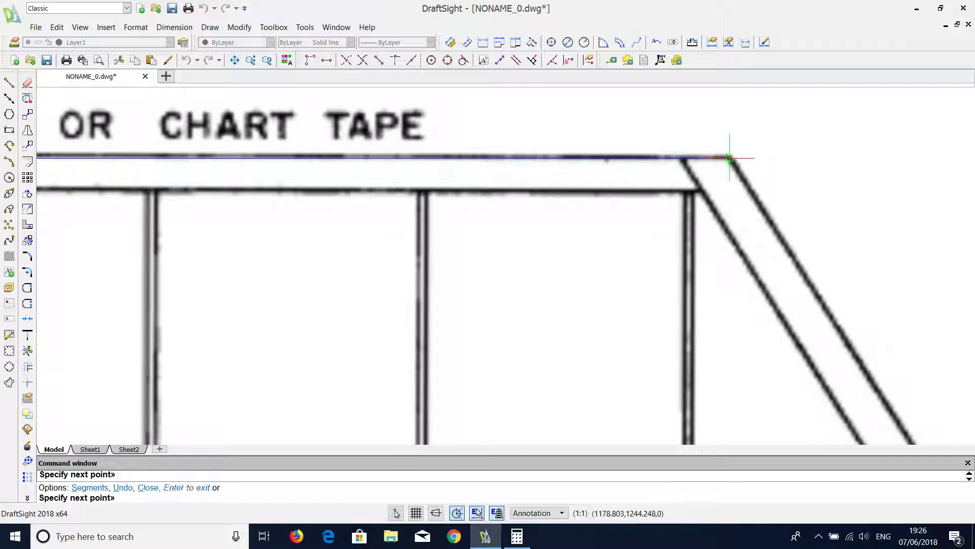
scroll(729, 158, "down", 2)
scroll(762, 229, "up", 1)
scroll(781, 263, "up", 2)
scroll(781, 263, "up", 1)
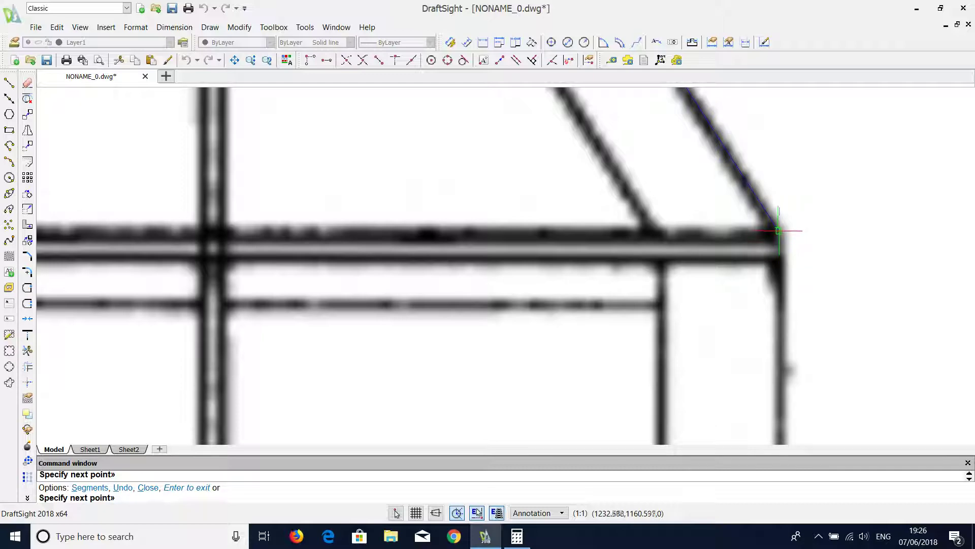
left_click(756, 251)
scroll(757, 251, "down", 2)
scroll(747, 214, "down", 1)
scroll(754, 386, "up", 4)
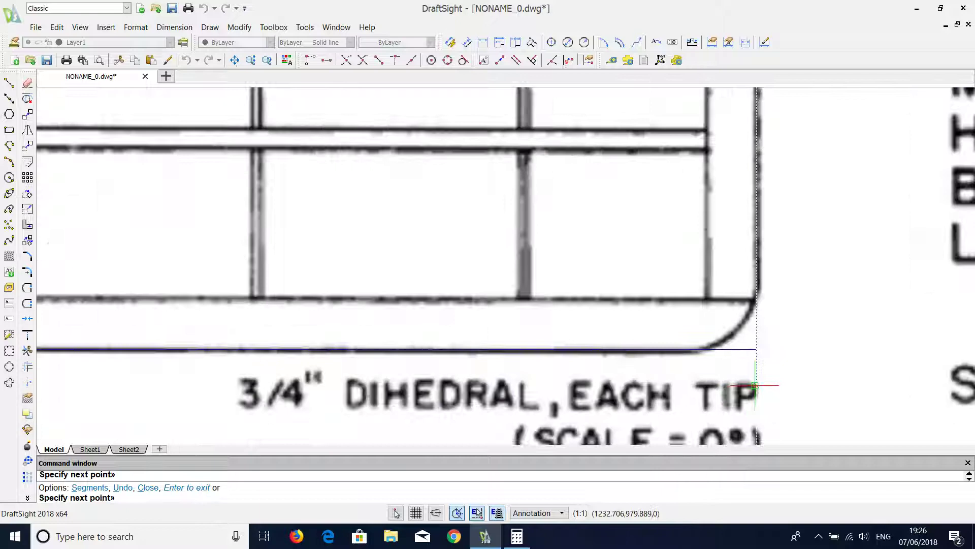
left_click(779, 369)
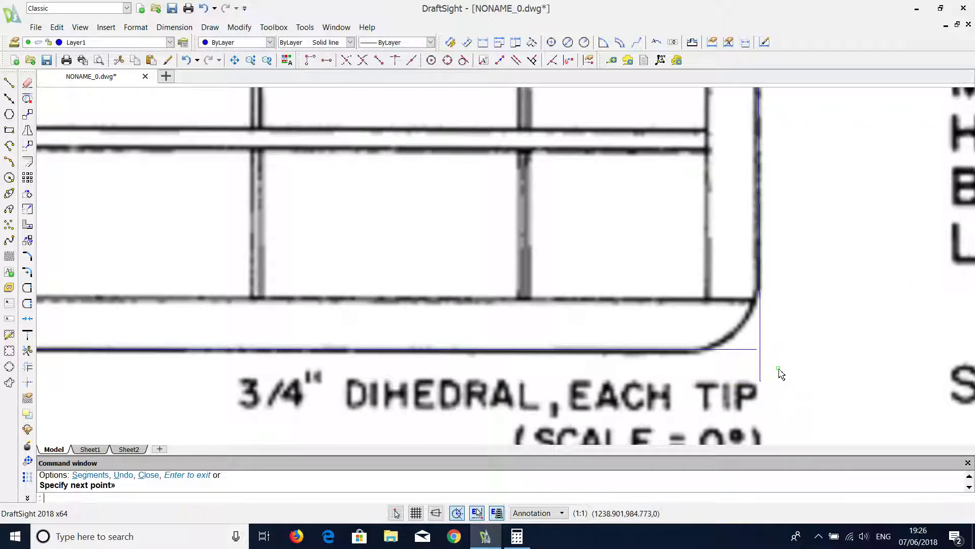
scroll(777, 359, "up", 2)
right_click(775, 351)
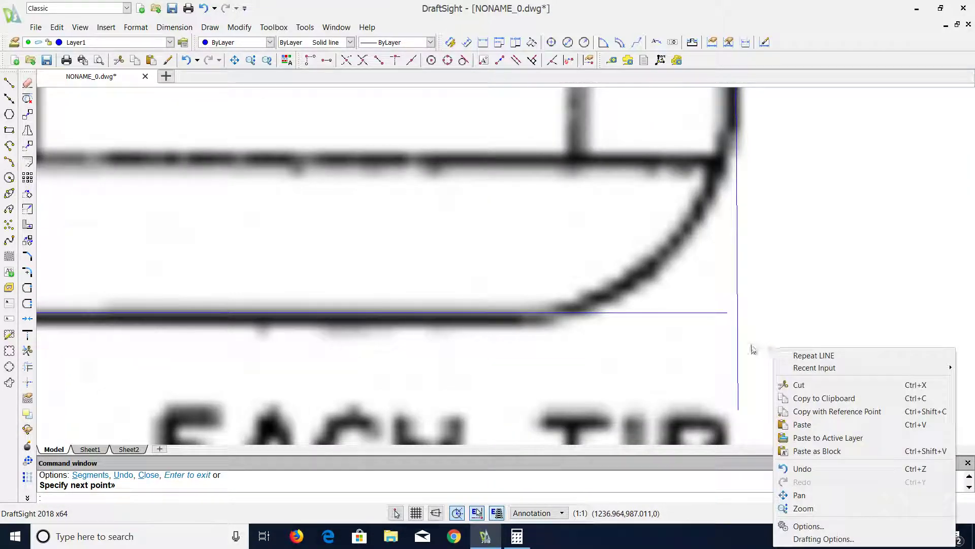
key("Escape")
key("Escape")
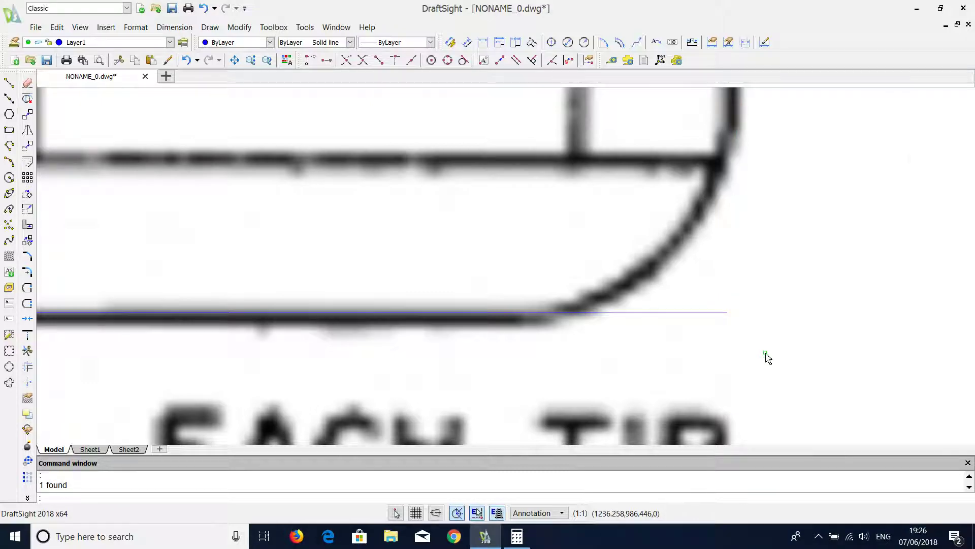
scroll(767, 344, "down", 3)
scroll(785, 229, "down", 2)
scroll(788, 178, "down", 1)
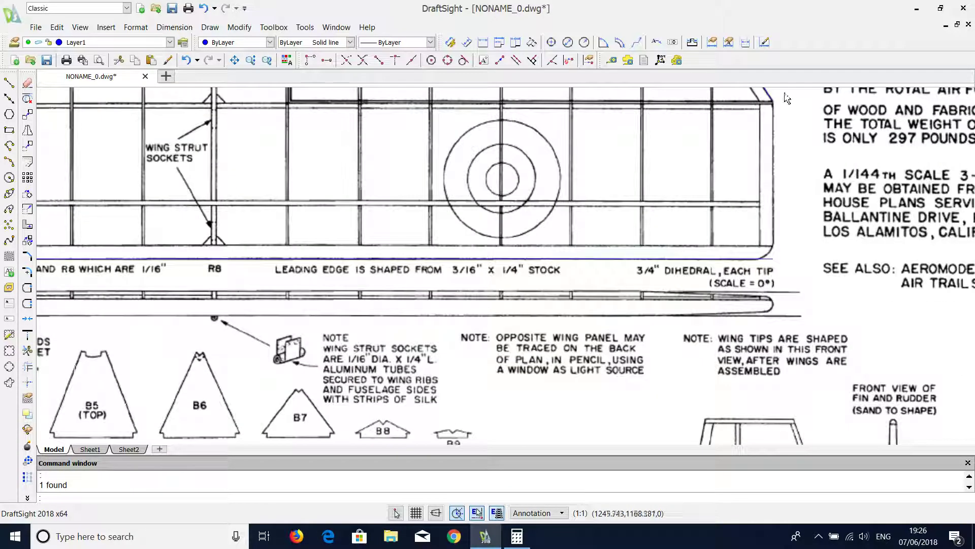
scroll(787, 99, "up", 3)
scroll(784, 97, "up", 2)
Step: Draw a line from the angled tip's lower corner down past the wing's bottom edge
right_click_drag(747, 153, 729, 161)
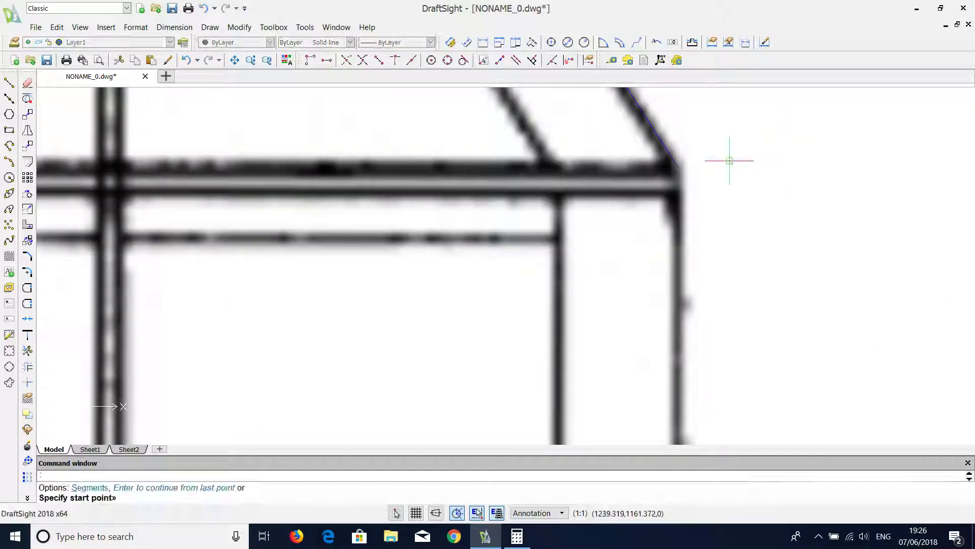
left_click(678, 167)
scroll(693, 255, "down", 2)
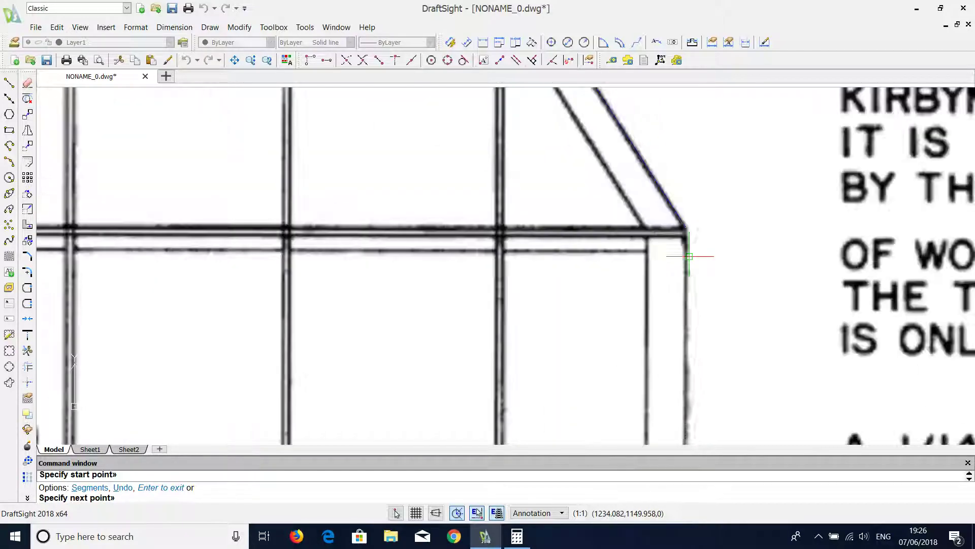
scroll(692, 267, "down", 2)
scroll(706, 365, "up", 2)
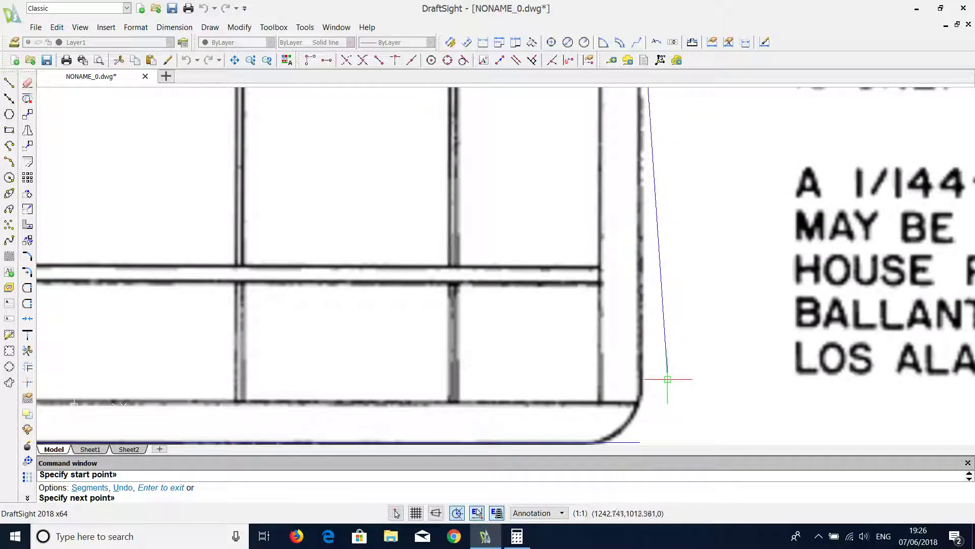
scroll(679, 383, "down", 2)
scroll(670, 385, "up", 2)
scroll(659, 385, "up", 2)
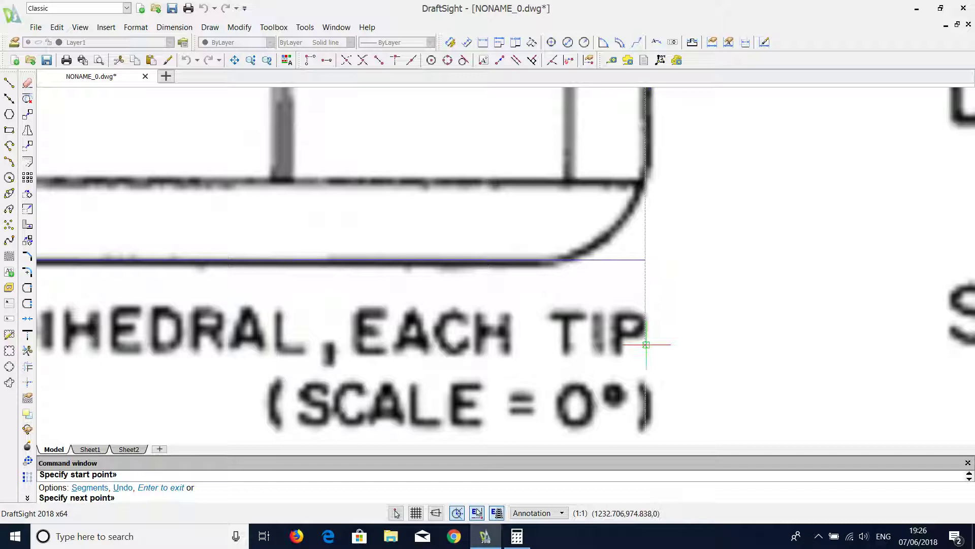
left_click(646, 343)
key("Return")
scroll(649, 266, "up", 2)
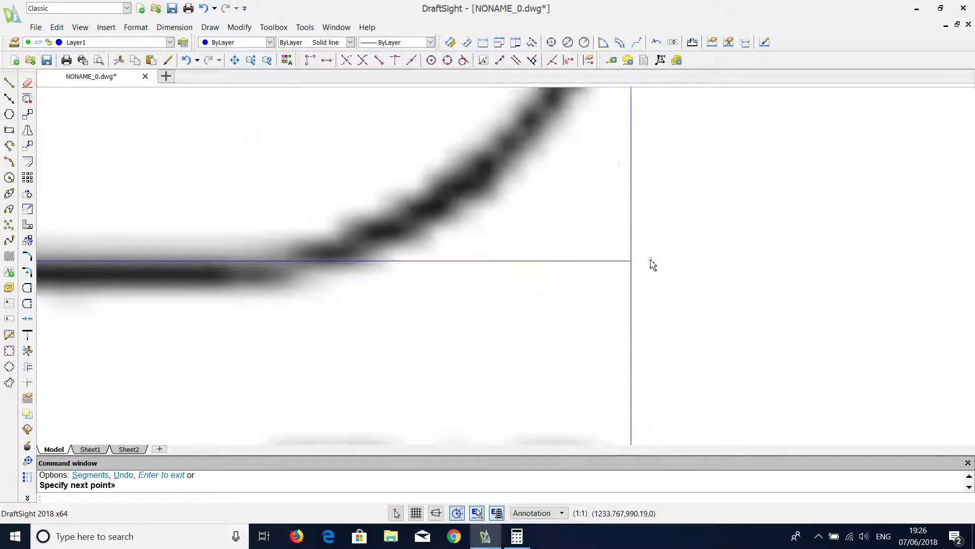
scroll(638, 272, "up", 2)
scroll(591, 266, "up", 1)
scroll(590, 266, "up", 2)
scroll(595, 281, "up", 2)
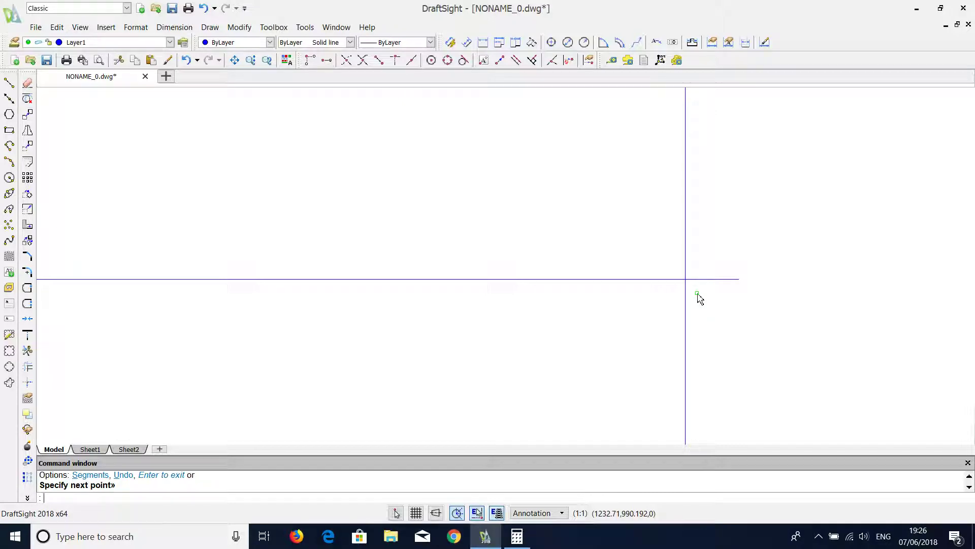
scroll(699, 312, "down", 2)
scroll(699, 312, "down", 1)
scroll(699, 312, "down", 1)
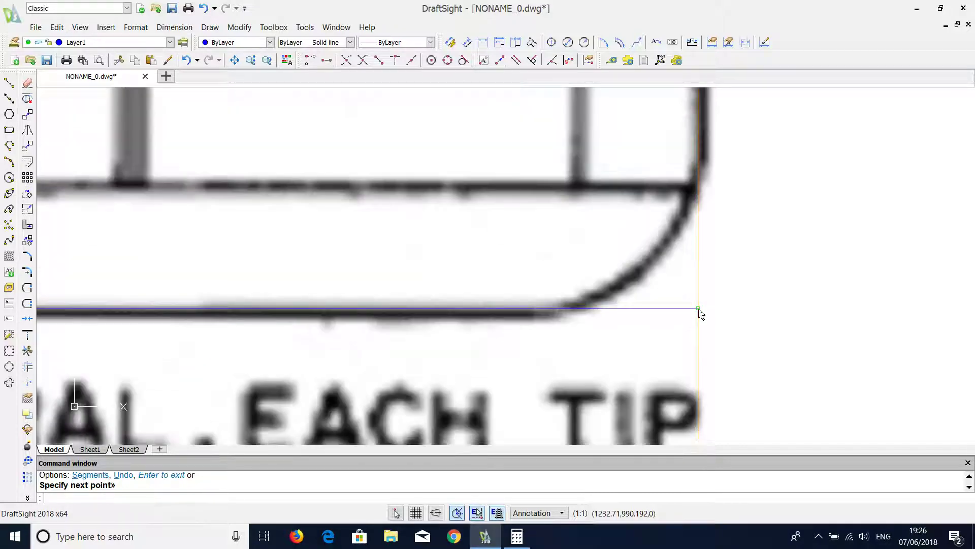
scroll(701, 313, "down", 1)
scroll(696, 282, "down", 1)
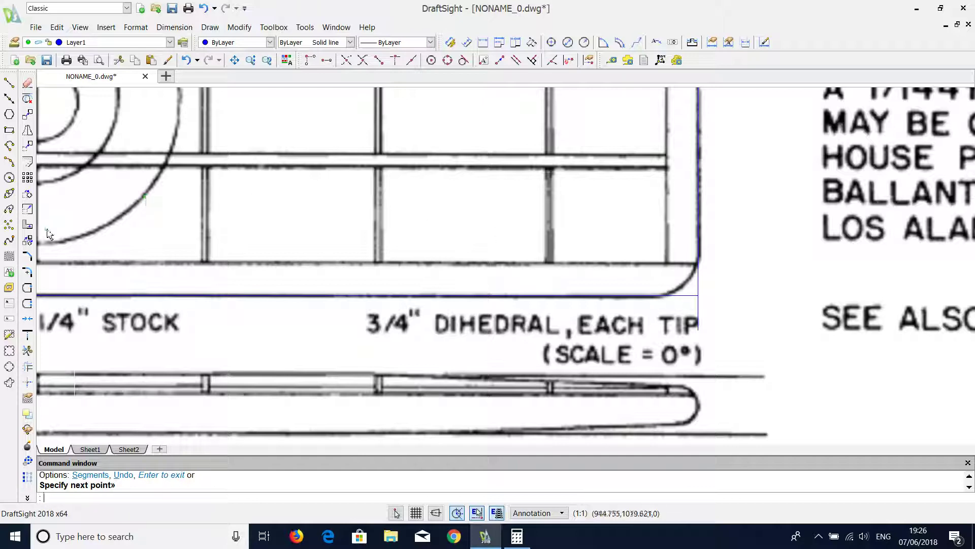
Step: Set a radius-10 fillet using Perpendicular snap, then pick the vertical tip line as the first edge
left_click(31, 272)
scroll(511, 300, "up", 3)
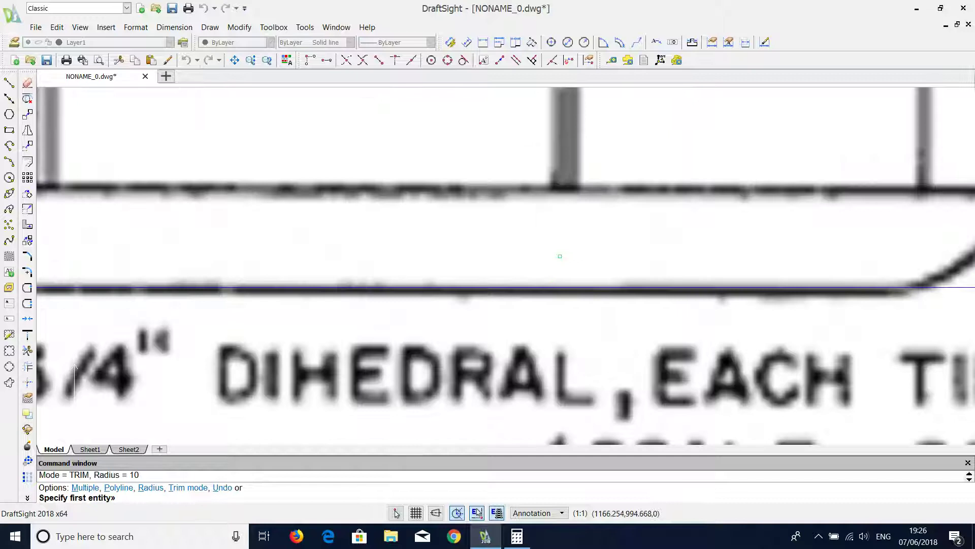
right_click(553, 240)
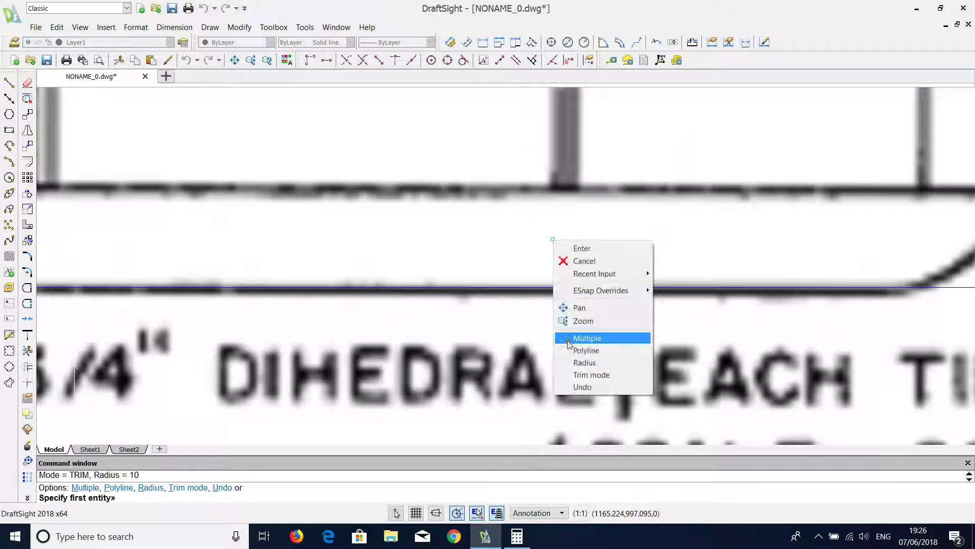
left_click(584, 363)
scroll(595, 320, "down", 2)
scroll(610, 289, "down", 1)
scroll(622, 272, "up", 4)
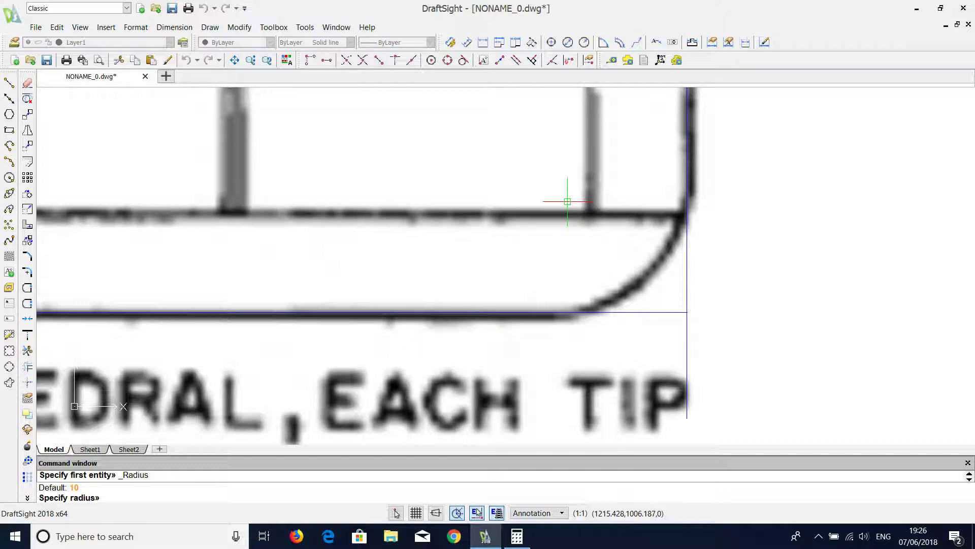
left_click(568, 202)
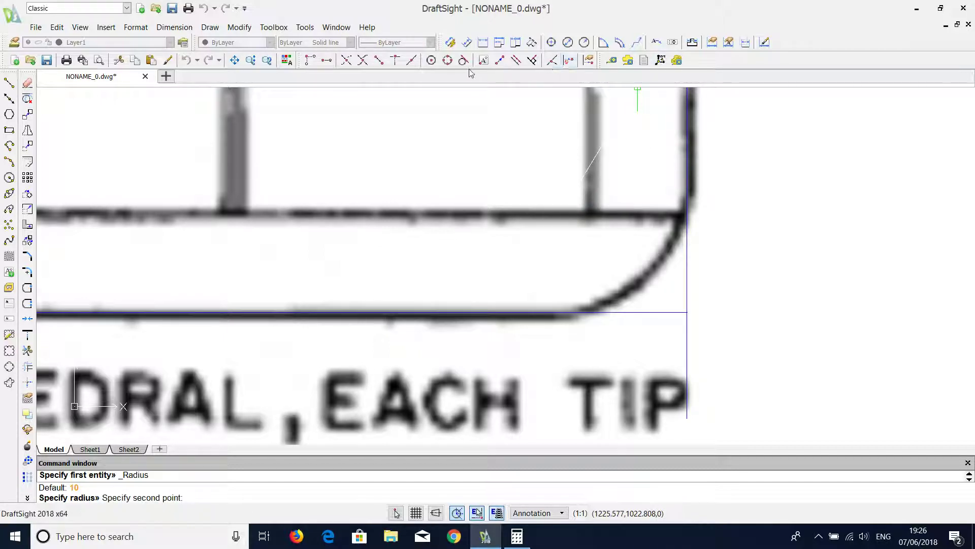
left_click(532, 60)
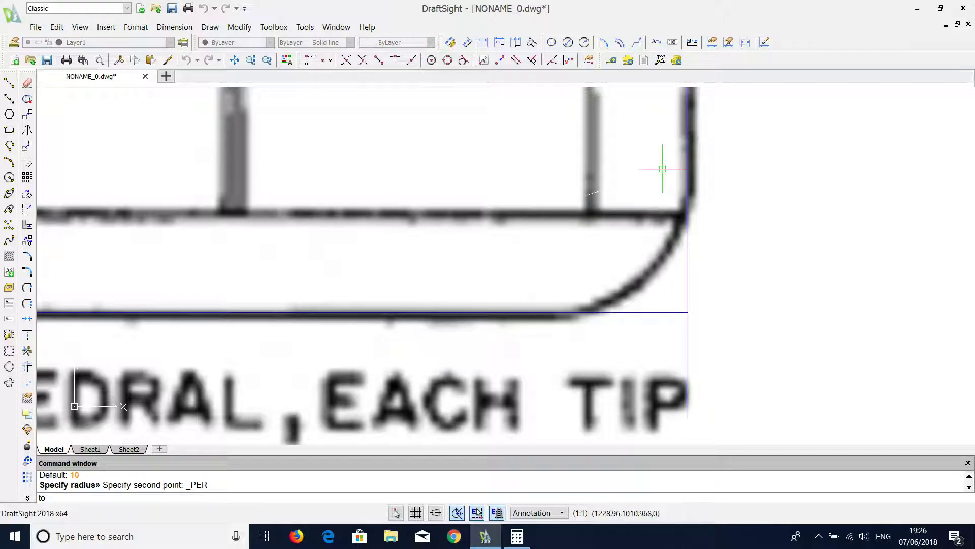
left_click(687, 189)
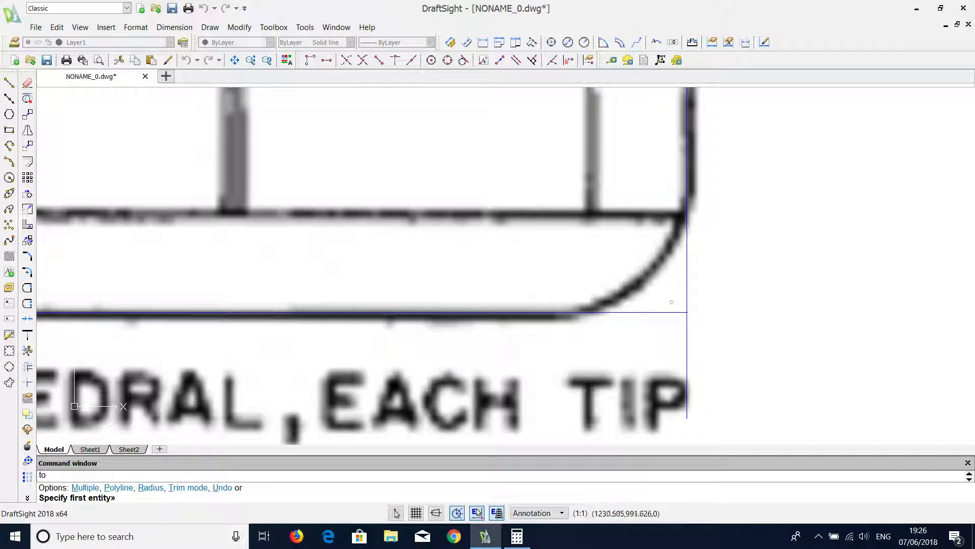
left_click(688, 312)
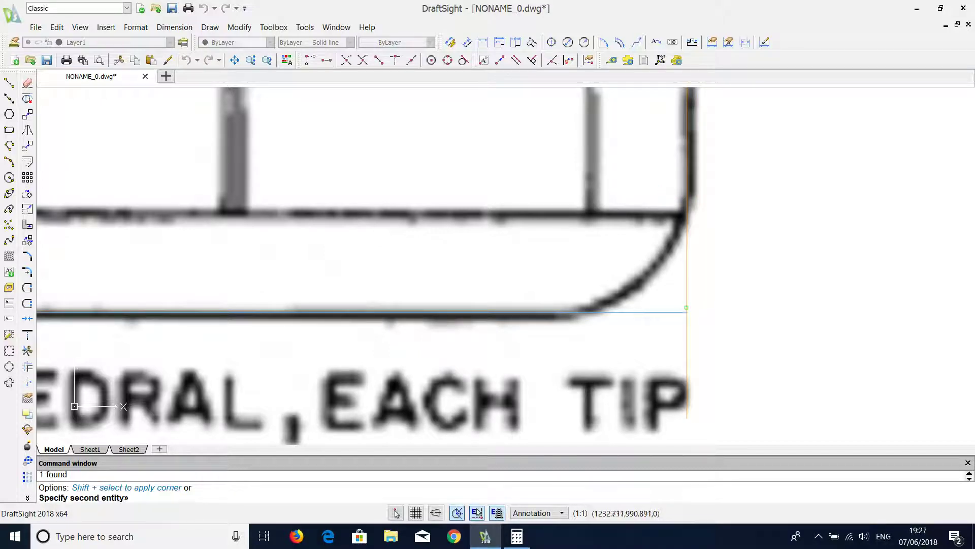
scroll(687, 300, "down", 2)
scroll(687, 300, "down", 2)
scroll(690, 303, "down", 1)
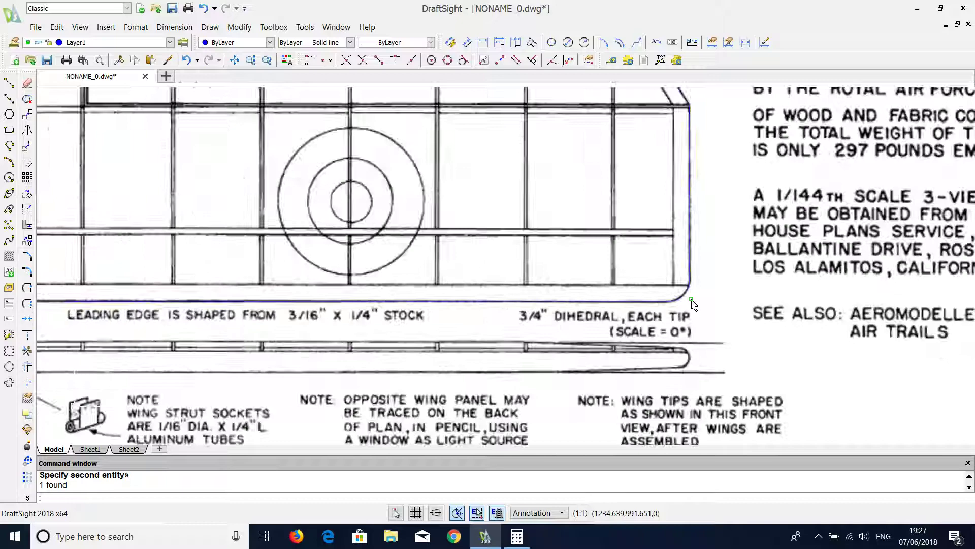
scroll(691, 304, "down", 2)
scroll(692, 303, "down", 1)
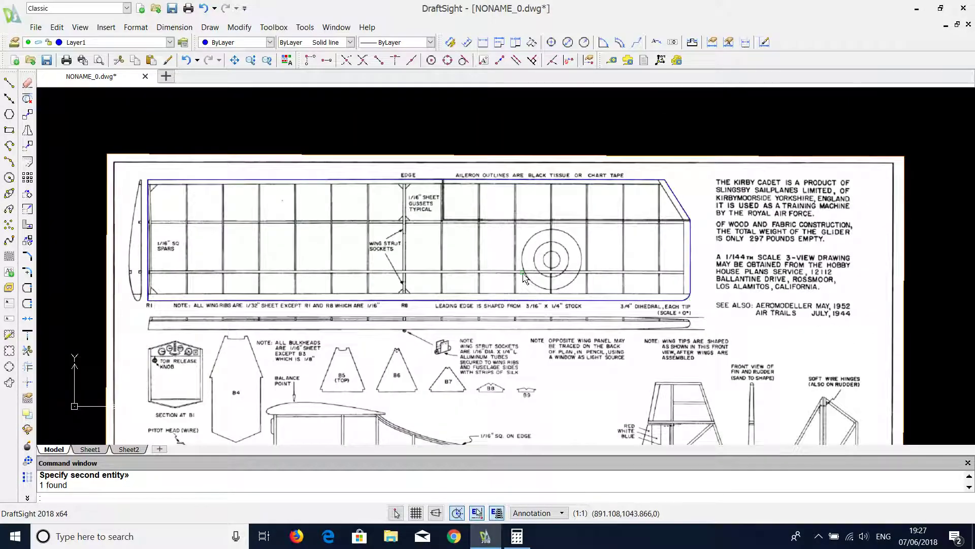
scroll(157, 233, "up", 1)
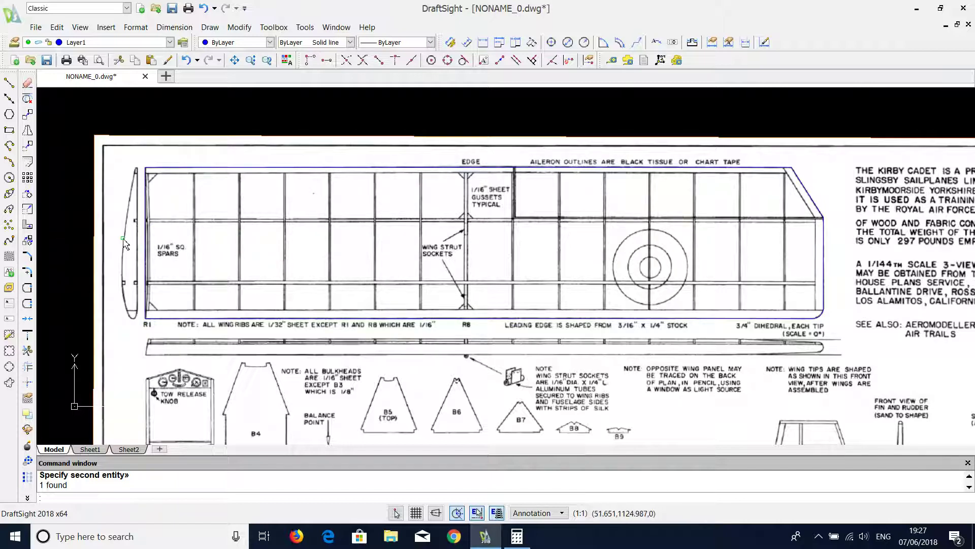
scroll(731, 243, "up", 1)
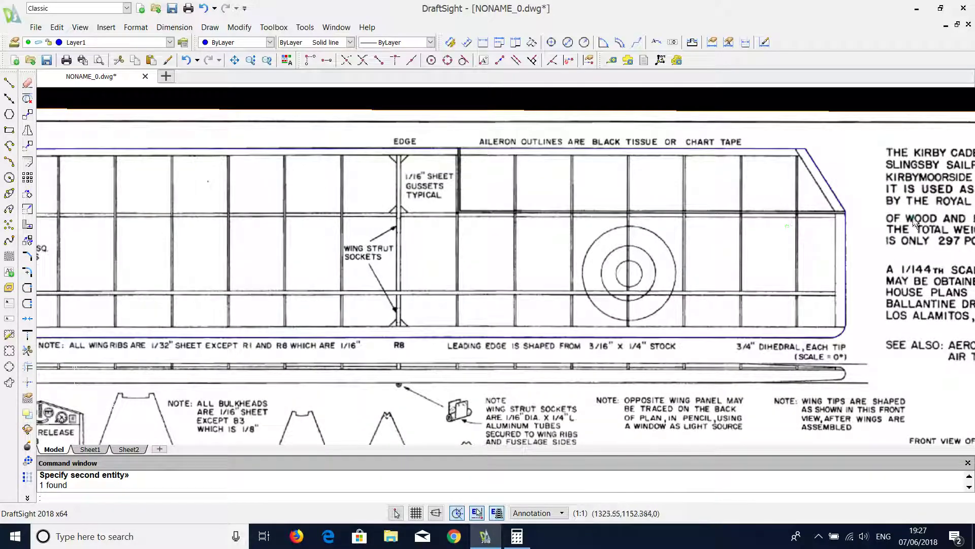
scroll(888, 218, "up", 3)
Step: Draw the upper spar line from the wing-tip corner to a perpendicular point
right_click_drag(761, 223, 800, 219)
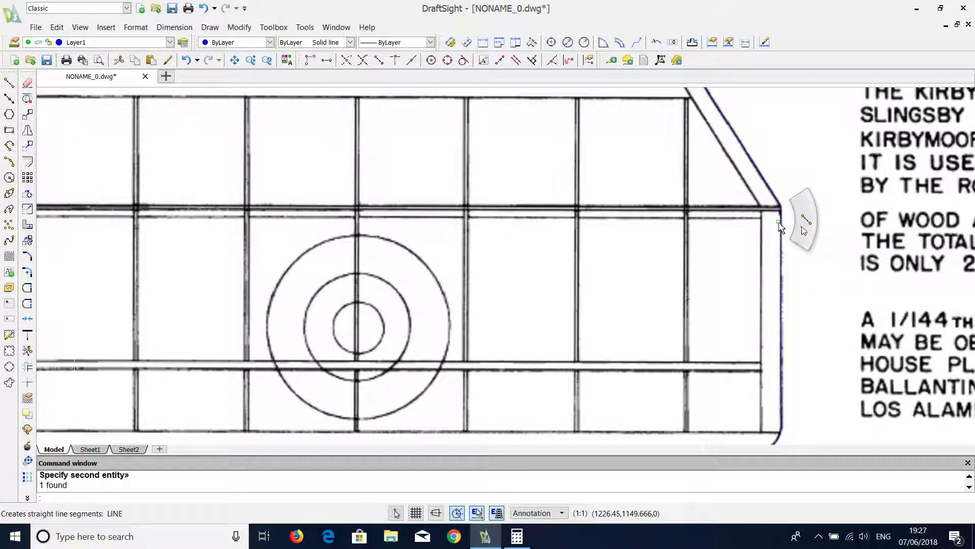
left_click(780, 205)
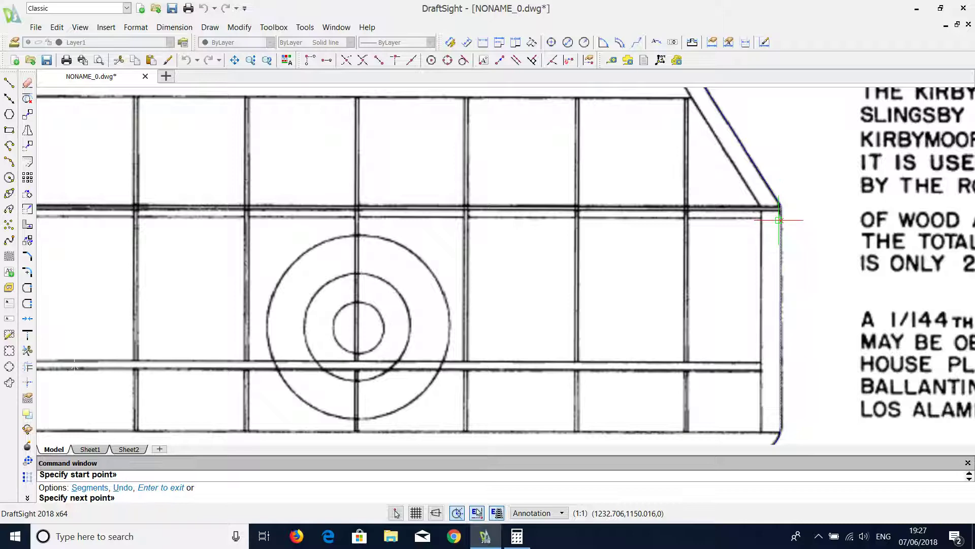
scroll(762, 218, "down", 2)
scroll(726, 227, "down", 2)
scroll(539, 236, "up", 2)
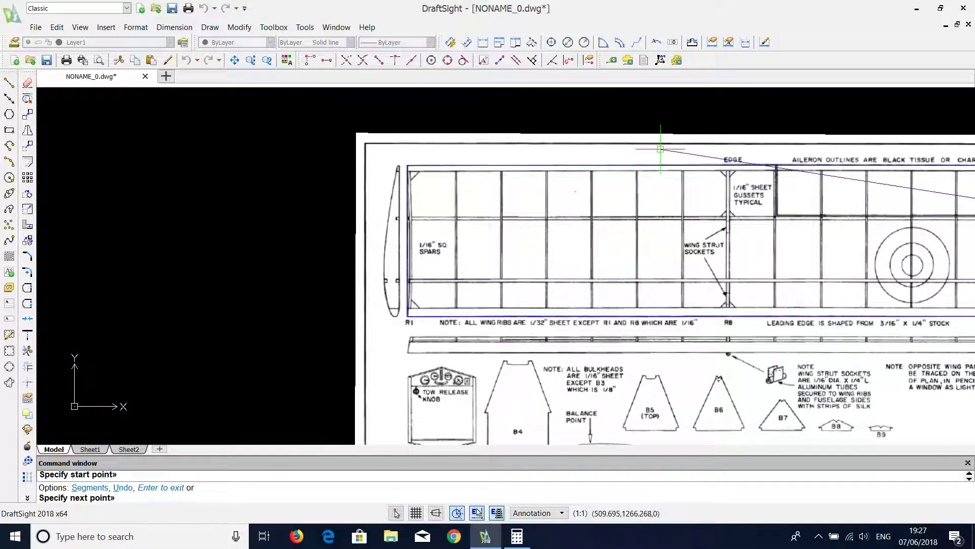
left_click(533, 63)
left_click(407, 233)
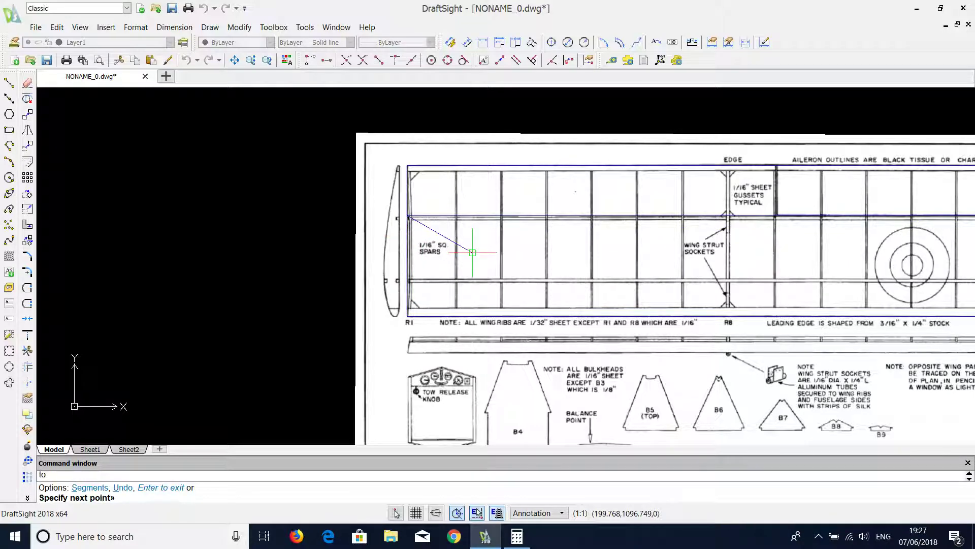
key("Return")
scroll(473, 253, "down", 1)
scroll(616, 243, "up", 1)
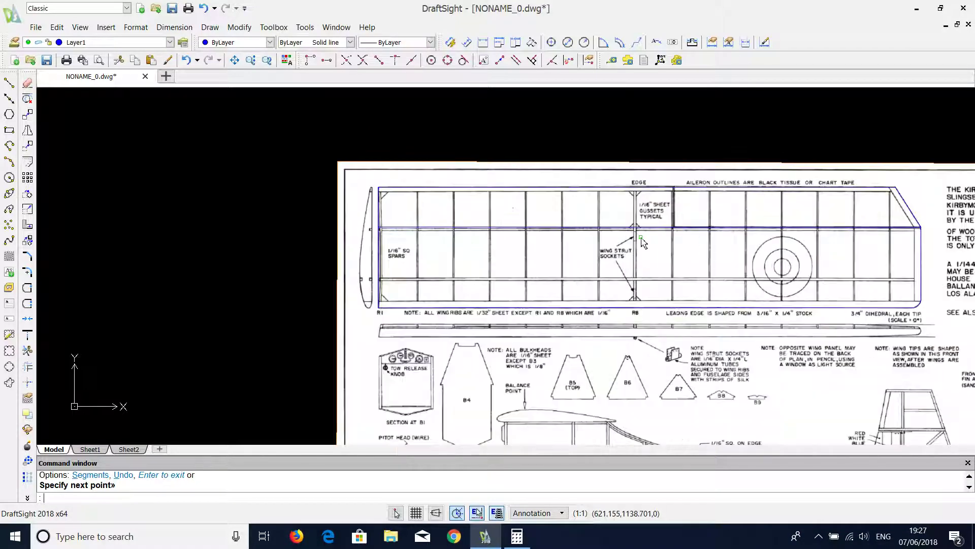
scroll(678, 234, "up", 2)
scroll(625, 257, "up", 3)
scroll(625, 257, "up", 1)
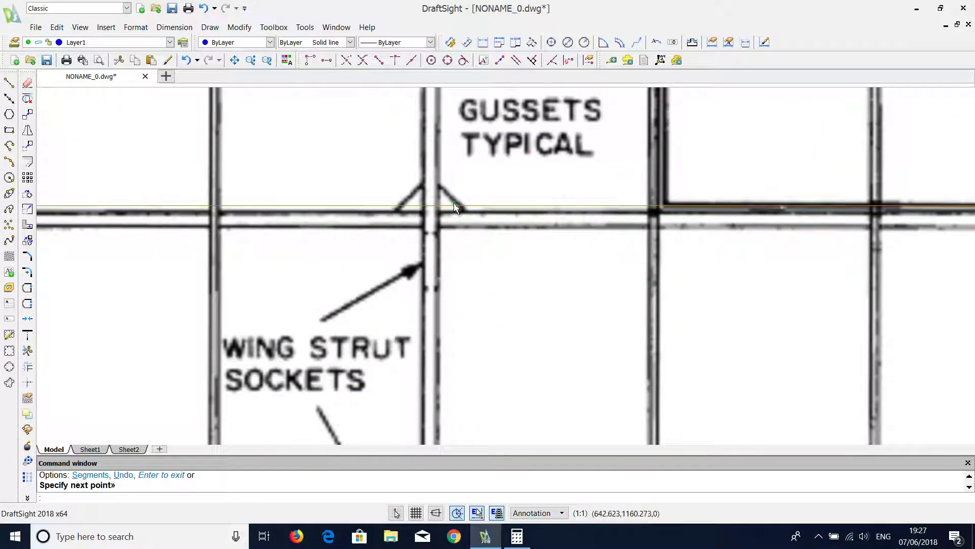
Step: Offset the spar line slightly downward to form the spar's second edge
left_click(27, 162)
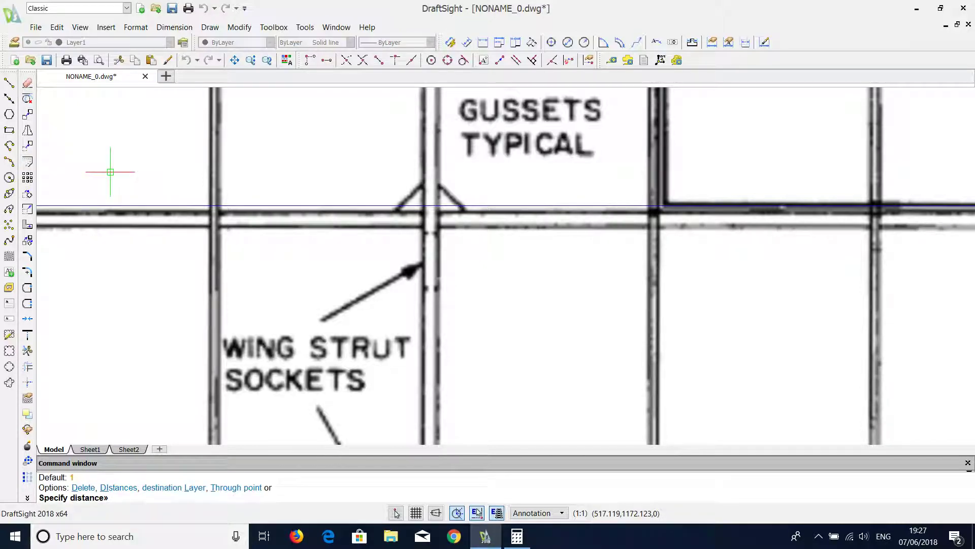
type("6")
key("Return")
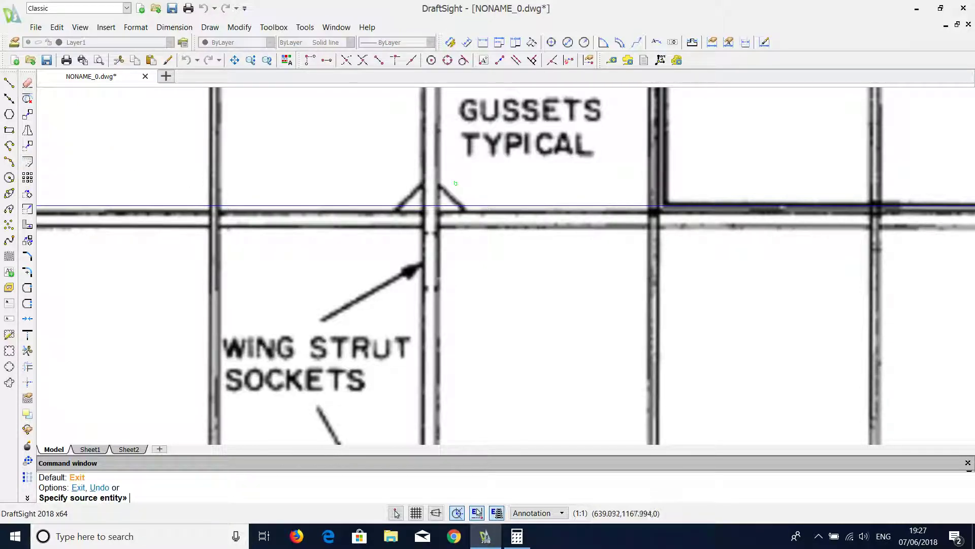
left_click(468, 202)
left_click(483, 262)
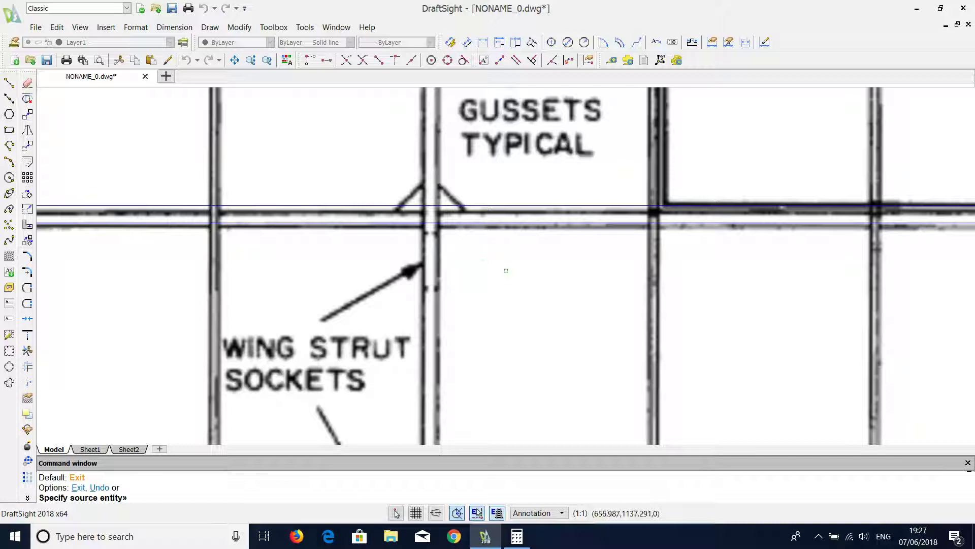
scroll(506, 270, "down", 5)
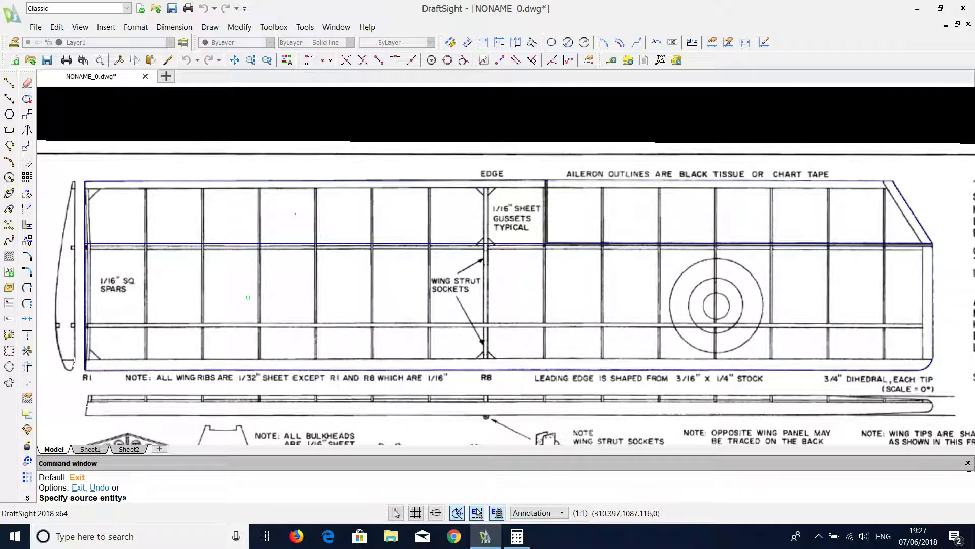
left_click(223, 245)
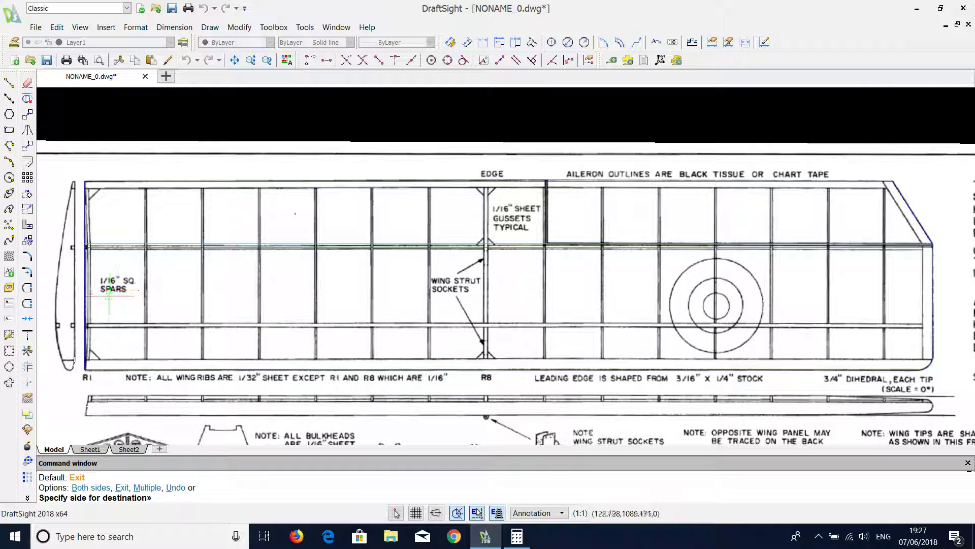
key("Escape")
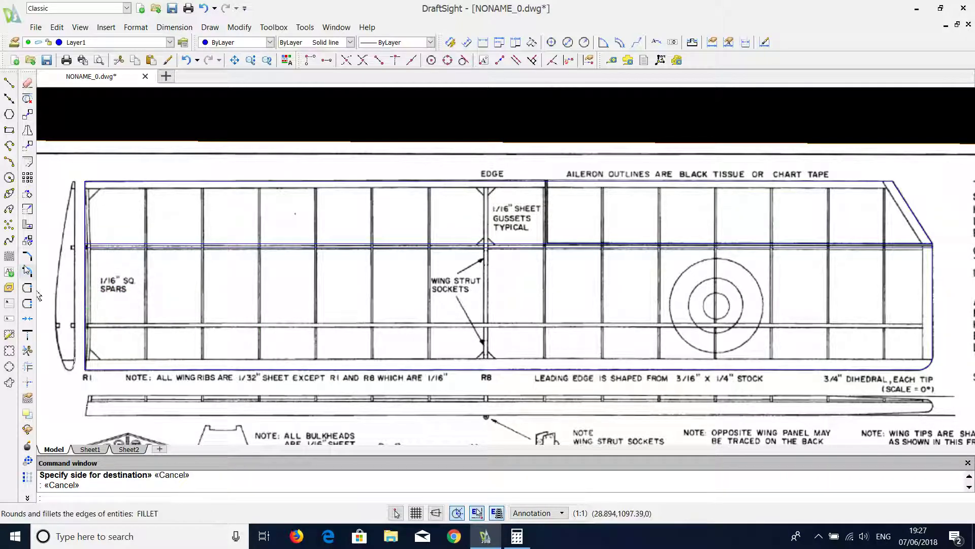
scroll(151, 236, "up", 5)
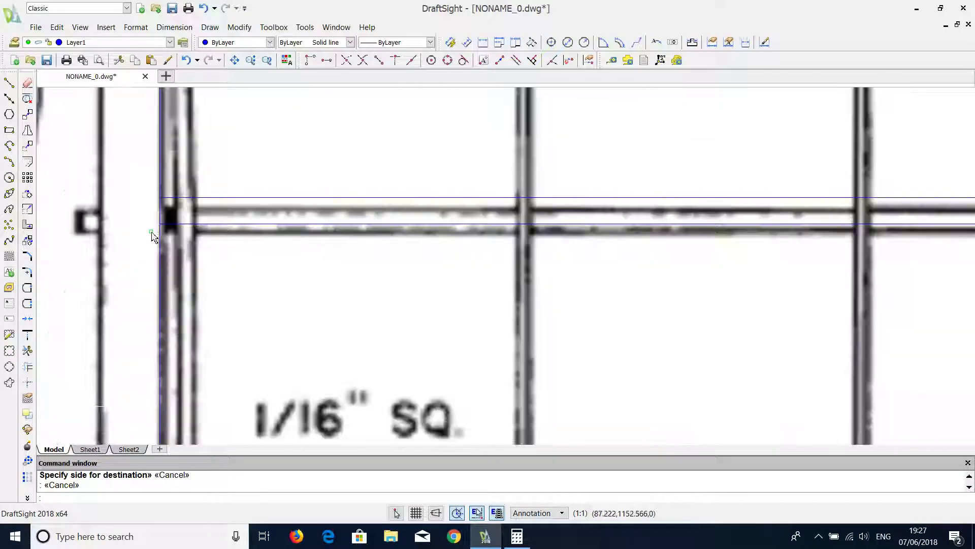
Step: Copy both upper spar lines from a base point down onto the lower spar
left_click(231, 200)
left_click(224, 229)
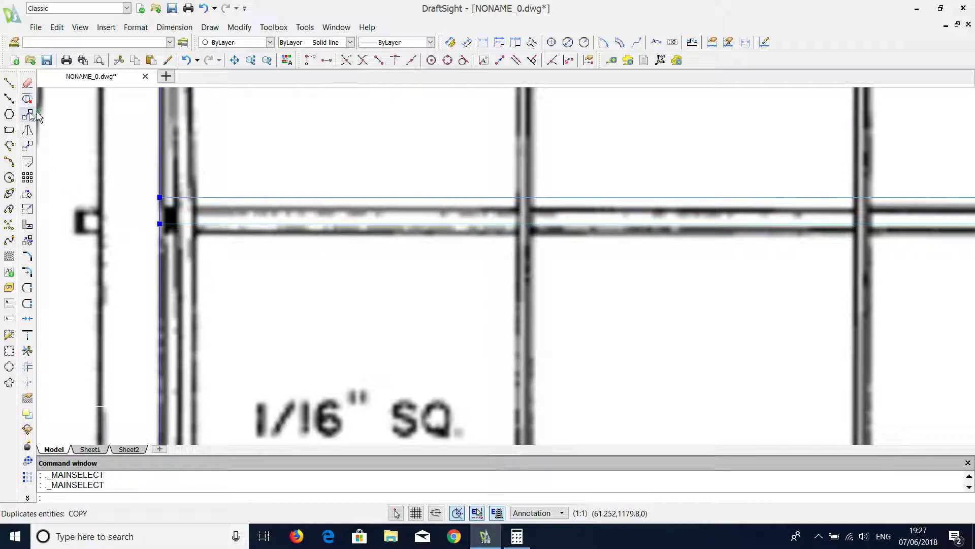
left_click(28, 114)
scroll(227, 177, "down", 2)
left_click(239, 216)
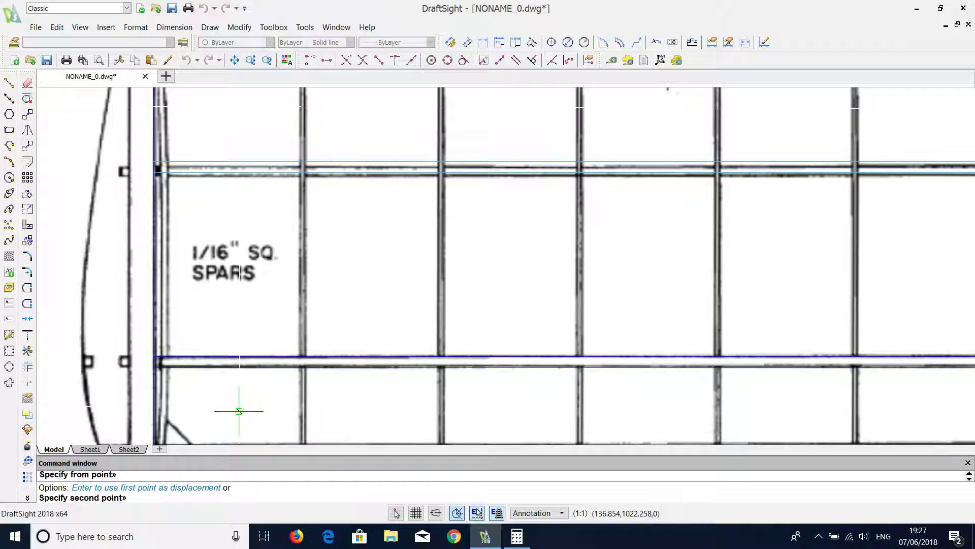
left_click(282, 326)
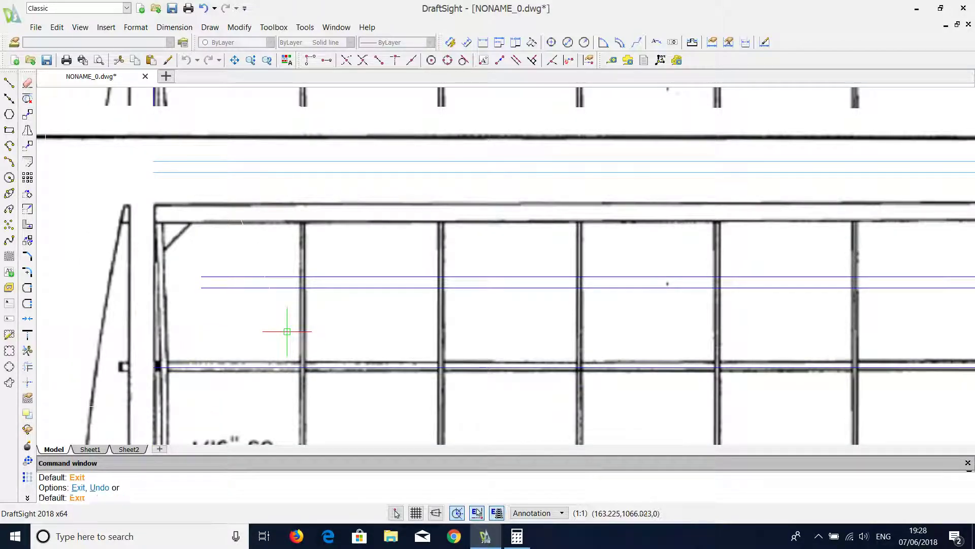
scroll(283, 315, "down", 3)
scroll(284, 317, "down", 1)
scroll(282, 312, "down", 2)
scroll(278, 305, "up", 3)
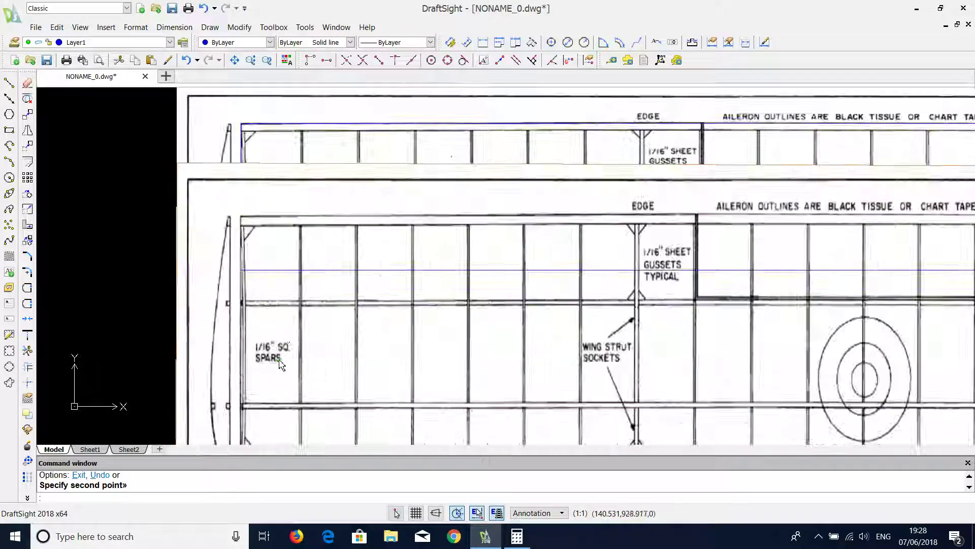
scroll(271, 298, "down", 3)
scroll(276, 252, "down", 2)
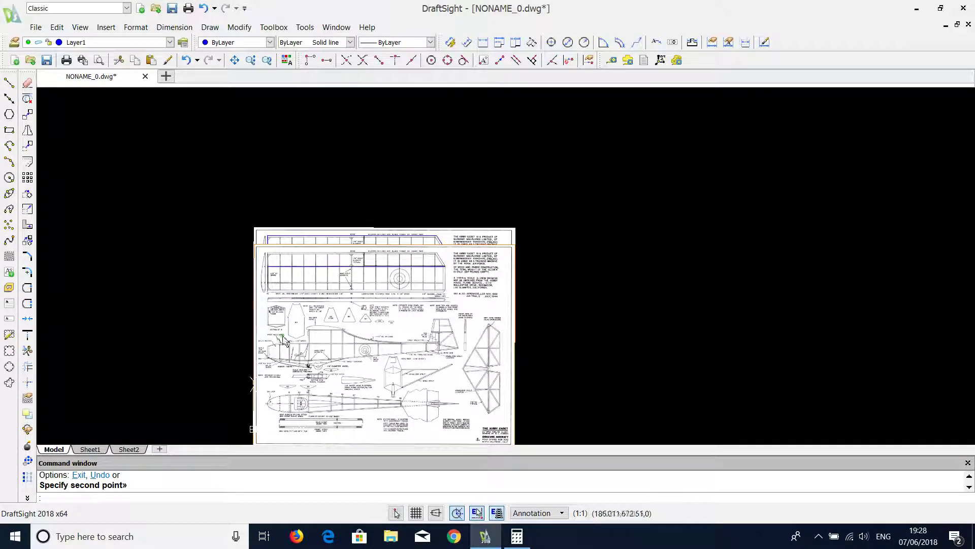
scroll(384, 366, "up", 3)
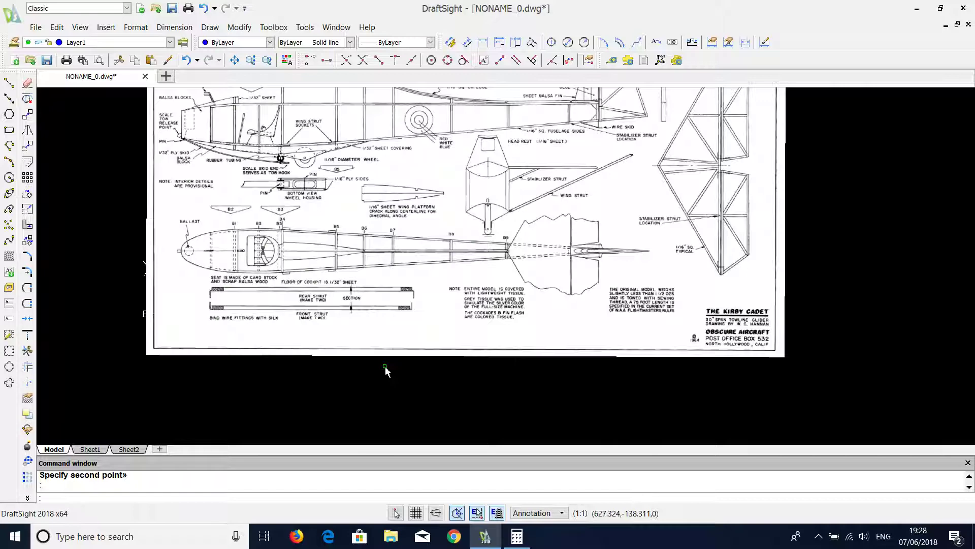
left_click(382, 363)
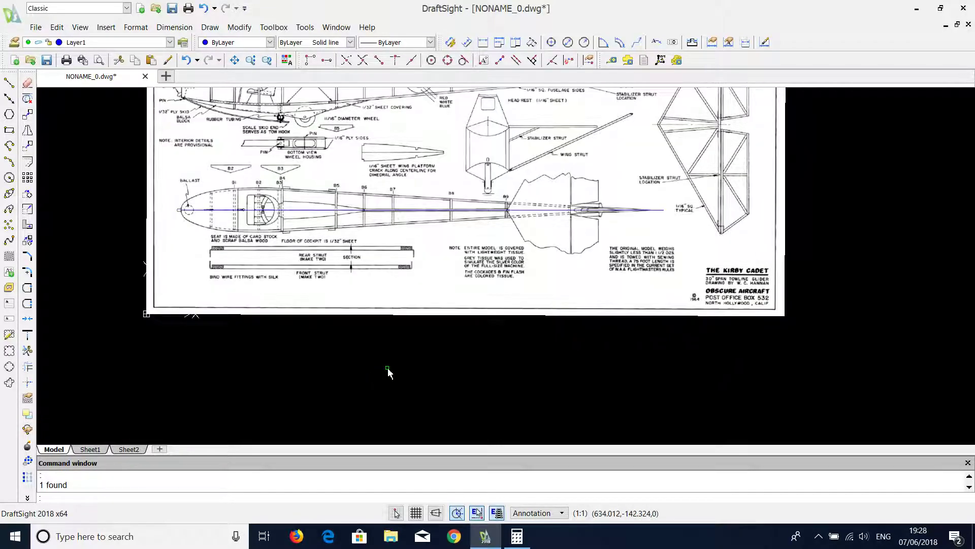
scroll(368, 394, "down", 1)
scroll(333, 288, "down", 1)
scroll(304, 172, "up", 2)
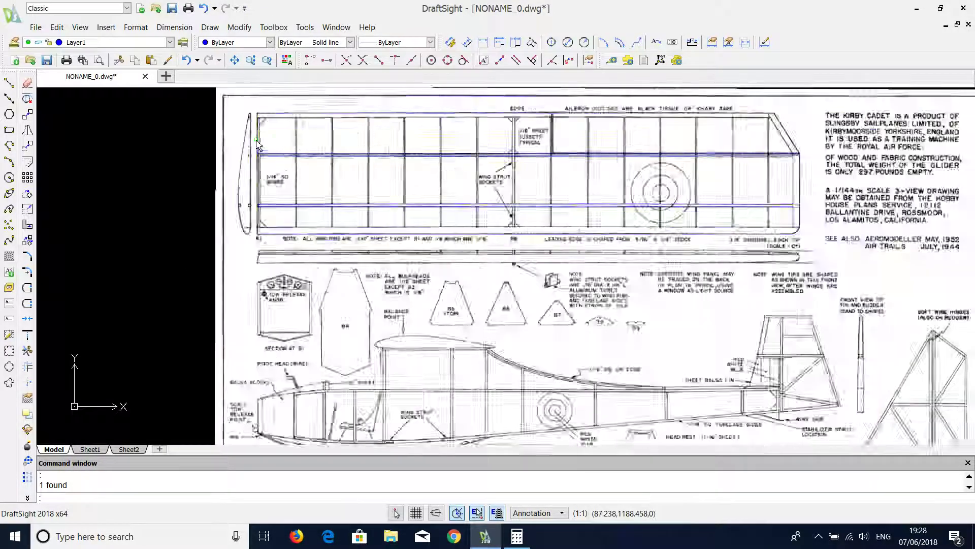
scroll(238, 185, "up", 2)
scroll(237, 185, "up", 1)
scroll(267, 298, "up", 1)
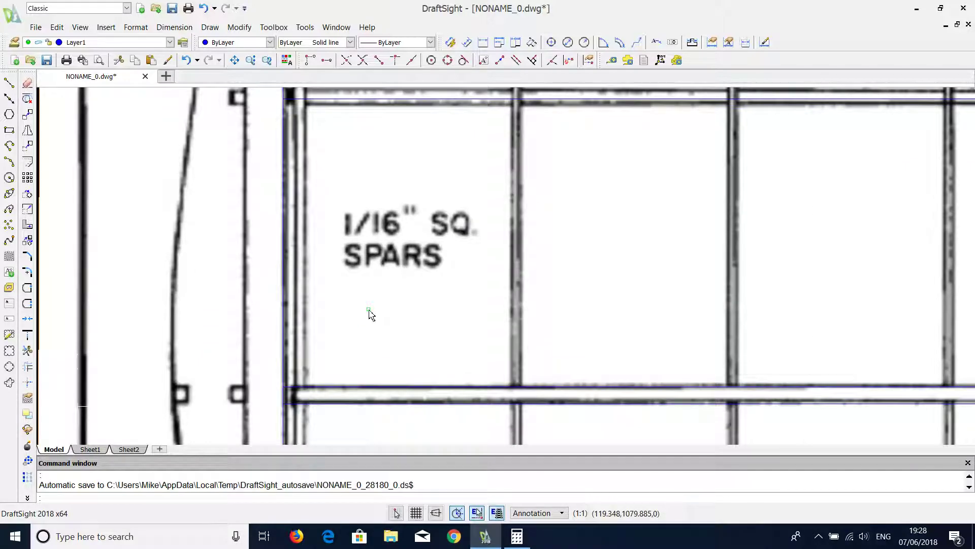
scroll(374, 290, "down", 1)
scroll(332, 201, "down", 1)
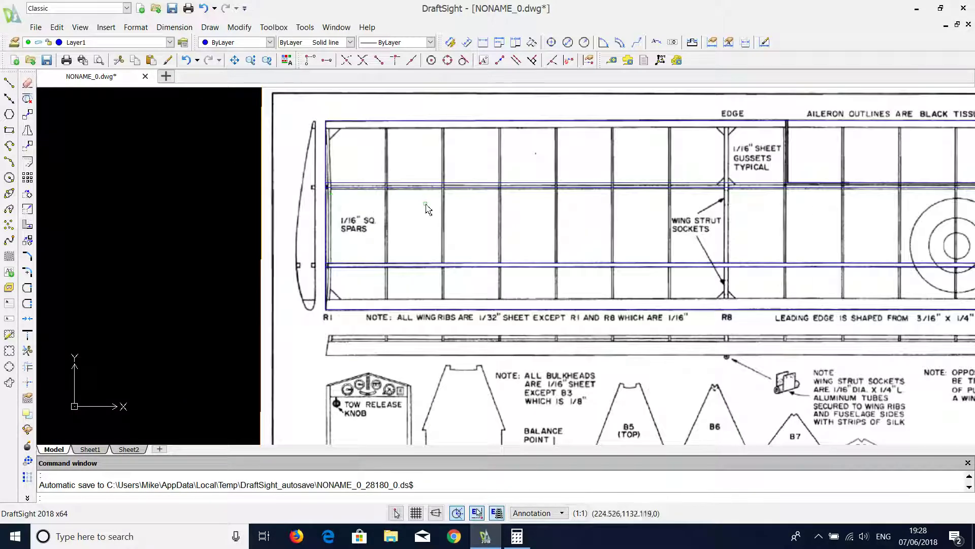
scroll(427, 210, "down", 1)
scroll(716, 194, "up", 3)
scroll(739, 179, "up", 1)
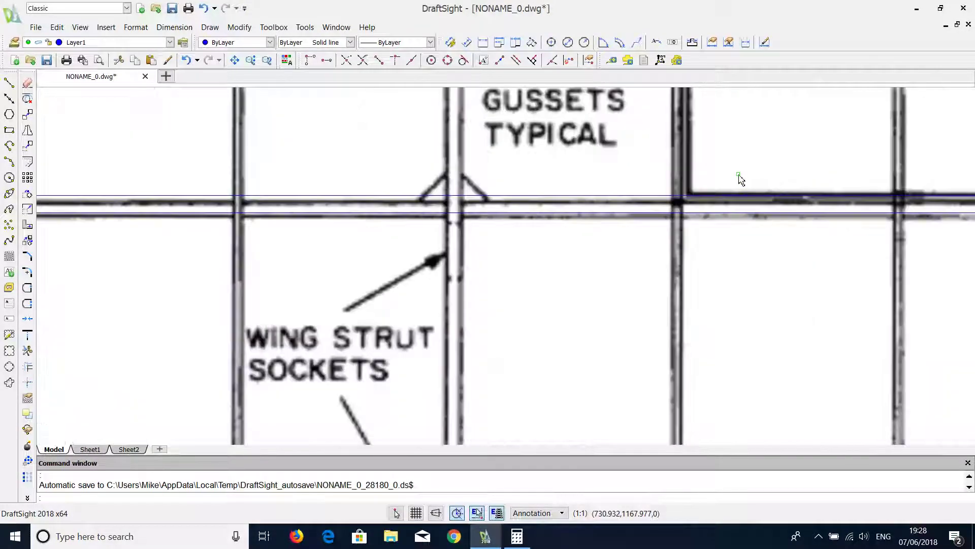
scroll(681, 193, "down", 2)
scroll(724, 194, "down", 2)
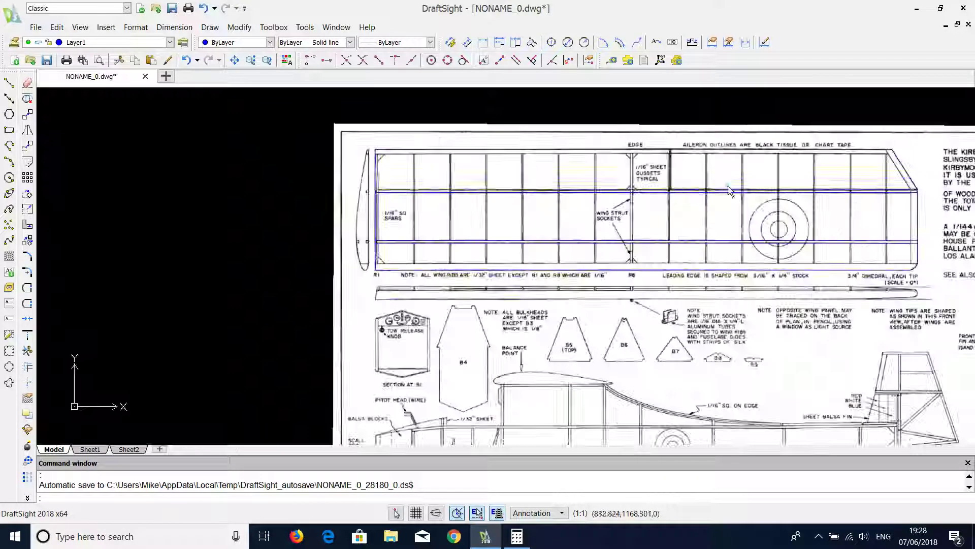
scroll(838, 196, "up", 2)
scroll(881, 198, "up", 1)
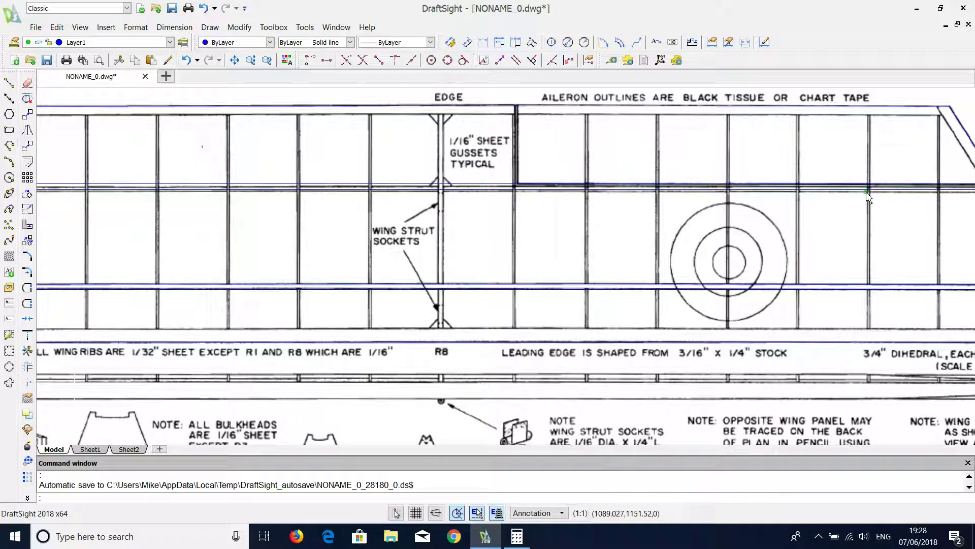
Step: Select the two spar lines at the wing tip for a move, then cancel the stretch
middle_click_drag(867, 198, 657, 195)
scroll(772, 186, "up", 3)
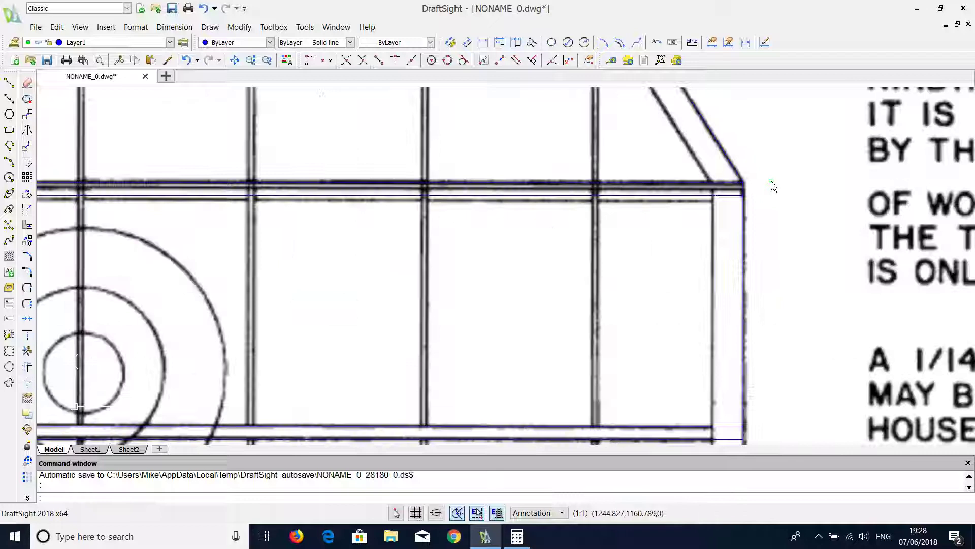
scroll(772, 187, "up", 1)
scroll(744, 180, "up", 1)
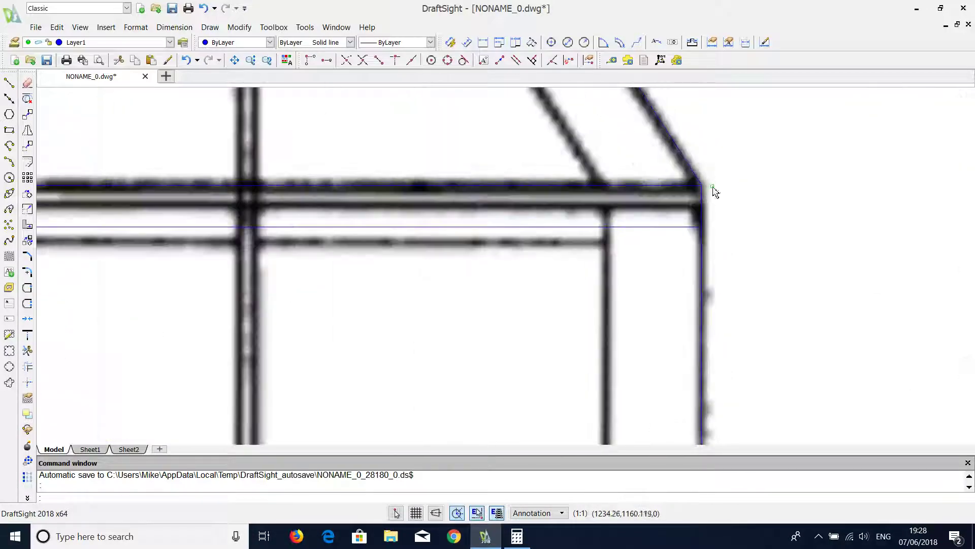
left_click(658, 191)
left_click(617, 227)
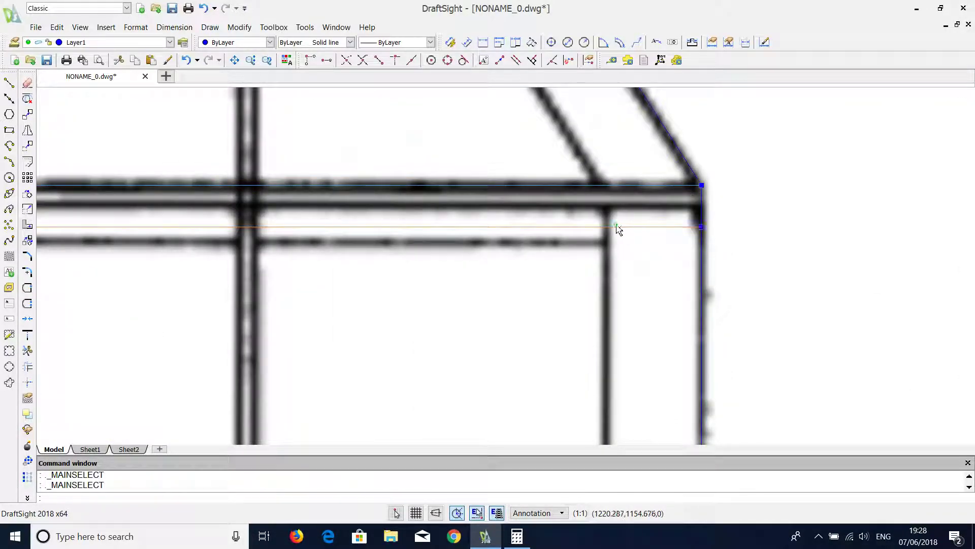
type("m")
key("Return")
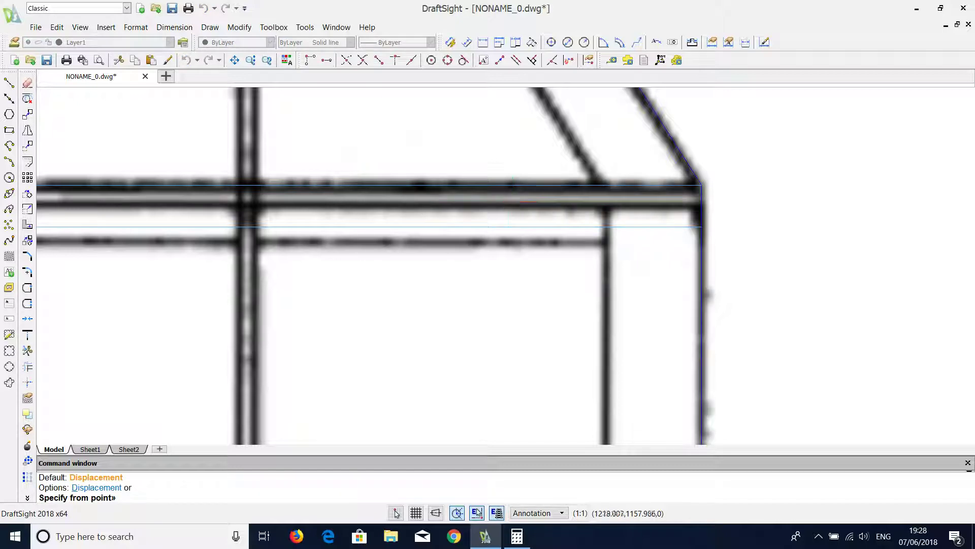
left_click(752, 195)
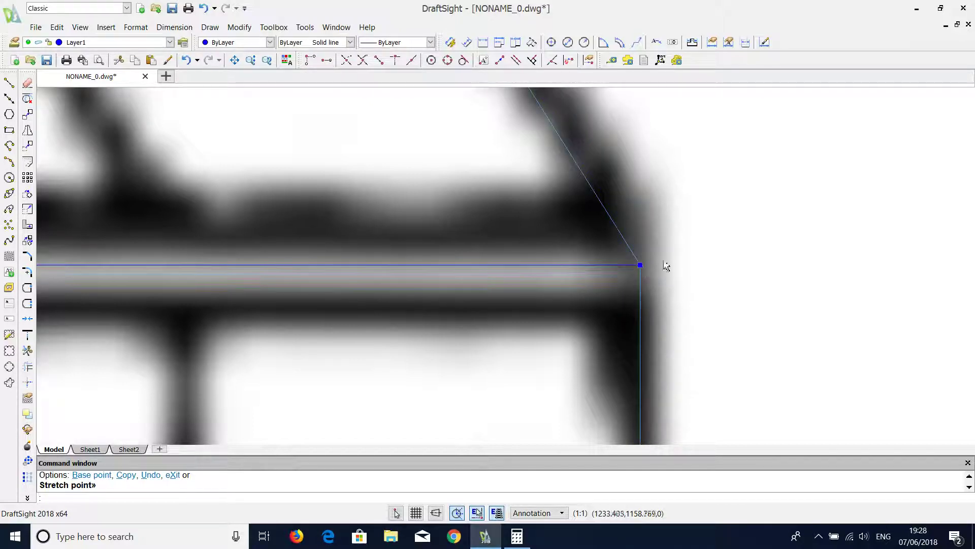
scroll(666, 265, "down", 2)
scroll(670, 256, "down", 2)
key("Escape")
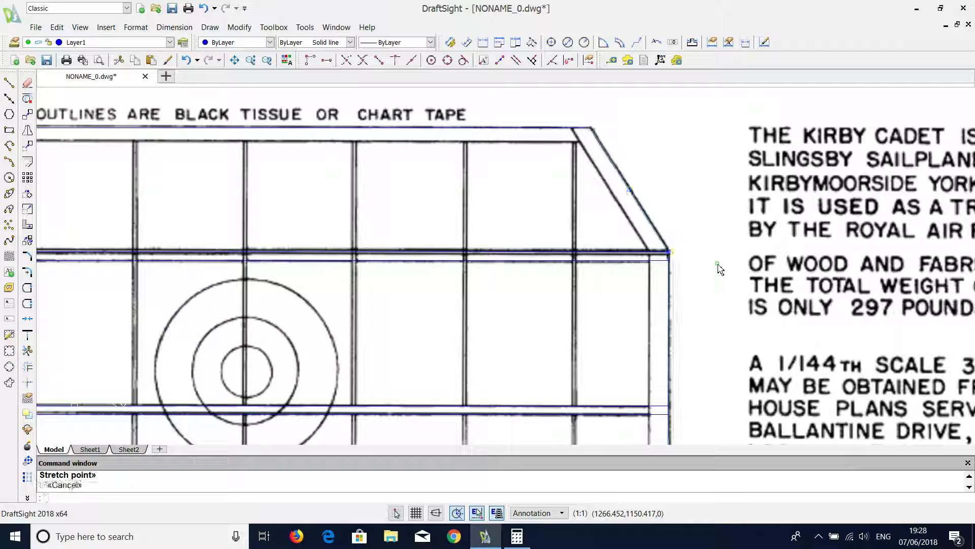
scroll(719, 269, "down", 3)
scroll(717, 267, "down", 2)
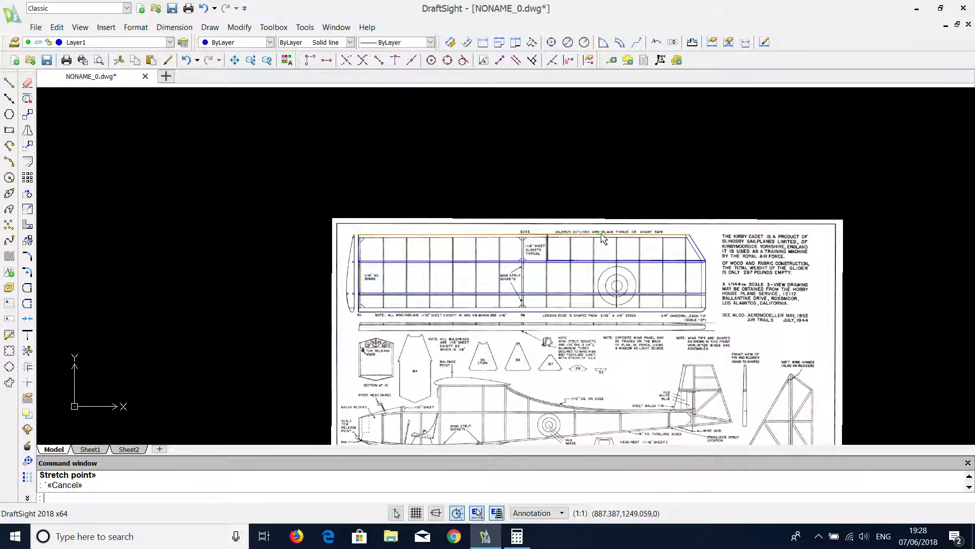
middle_click_drag(533, 159, 500, 115)
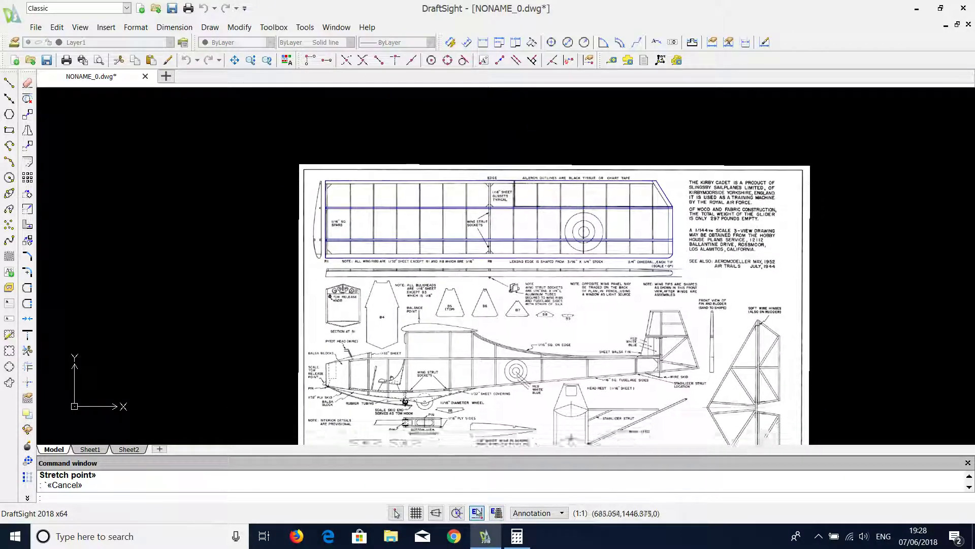
scroll(612, 290, "down", 1)
scroll(612, 289, "up", 1)
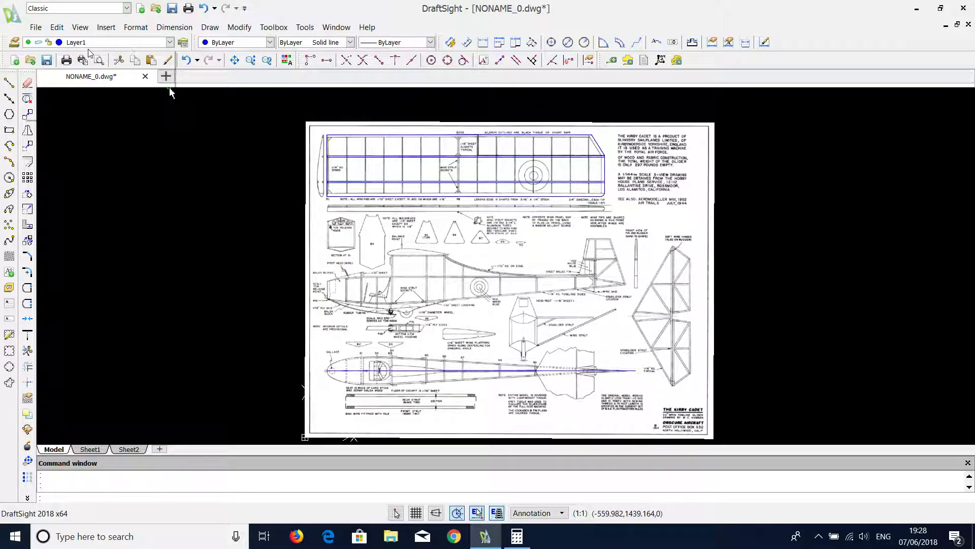
left_click(170, 42)
left_click(28, 53)
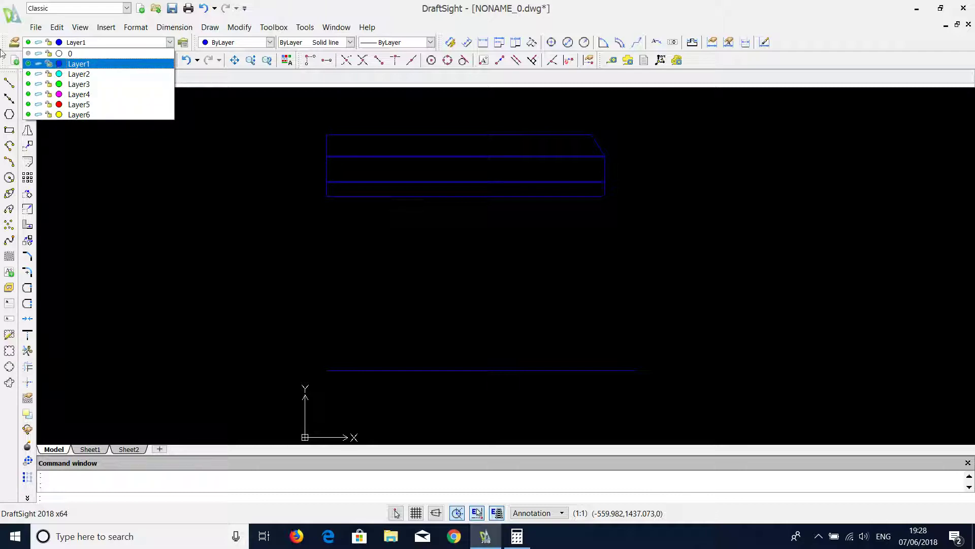
left_click(29, 53)
left_click(183, 179)
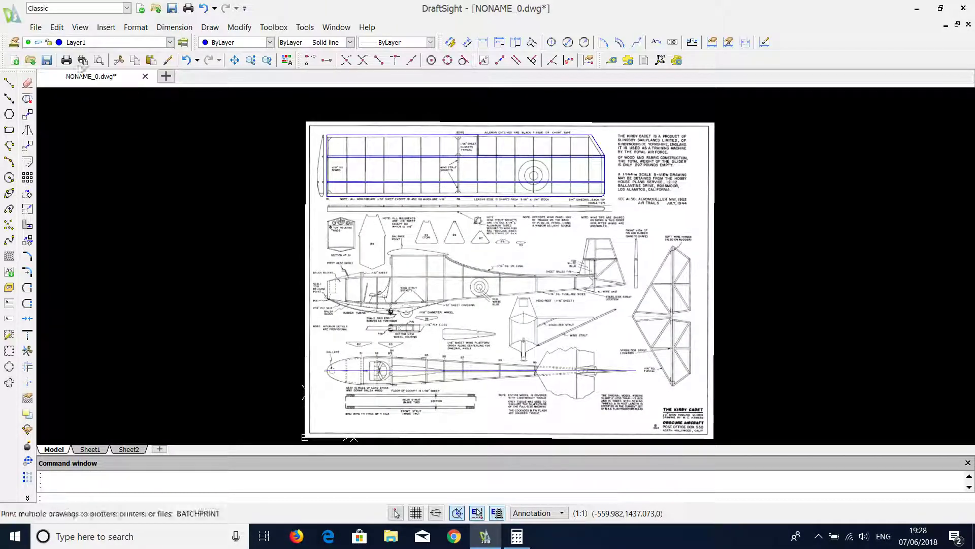
scroll(290, 221, "up", 1)
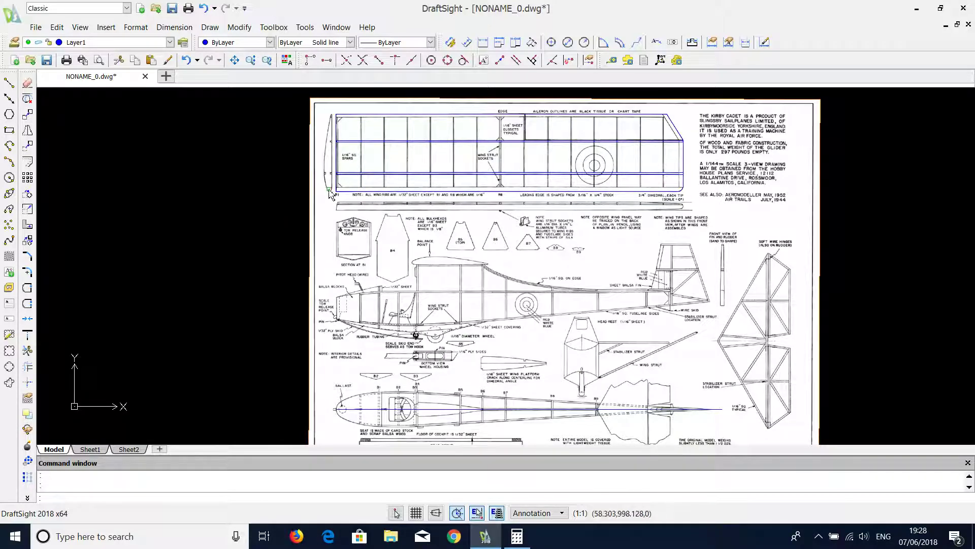
scroll(335, 191, "up", 3)
scroll(336, 191, "up", 3)
scroll(335, 191, "up", 1)
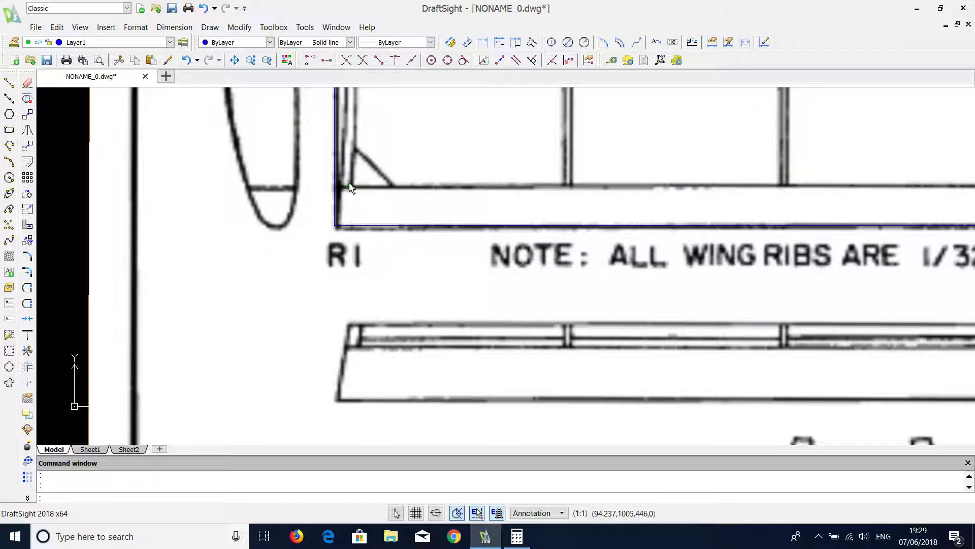
Step: Offset the wing's lower edge line inward by 10
left_click(28, 161)
type("10")
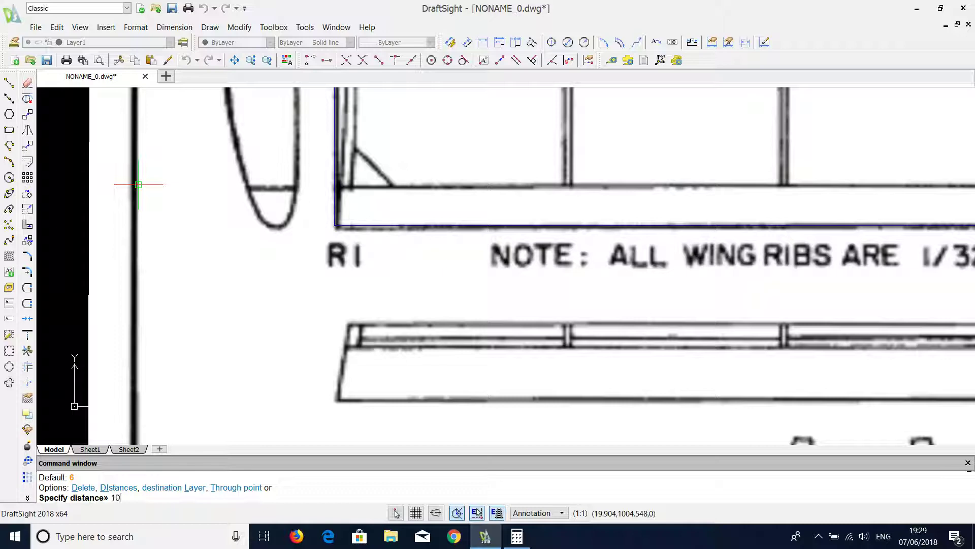
key("Return")
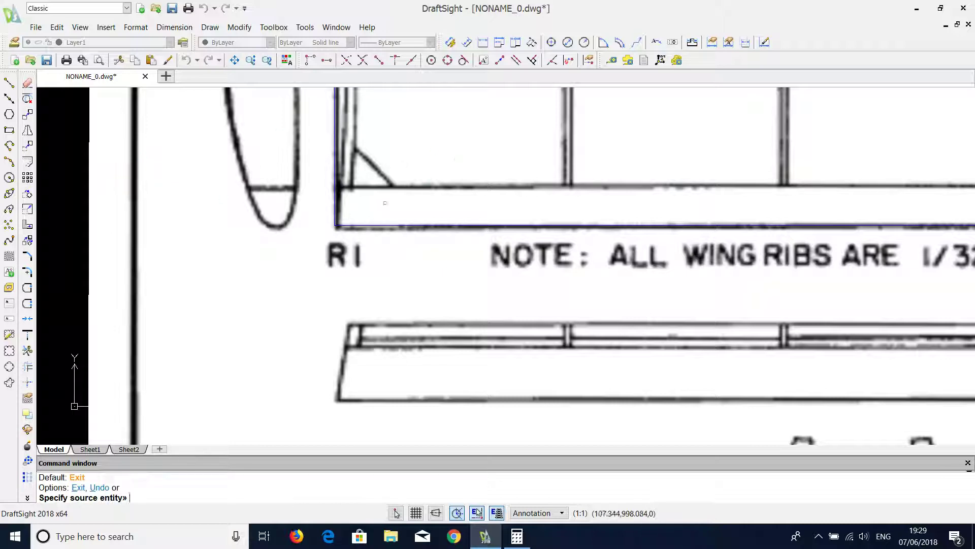
left_click(371, 225)
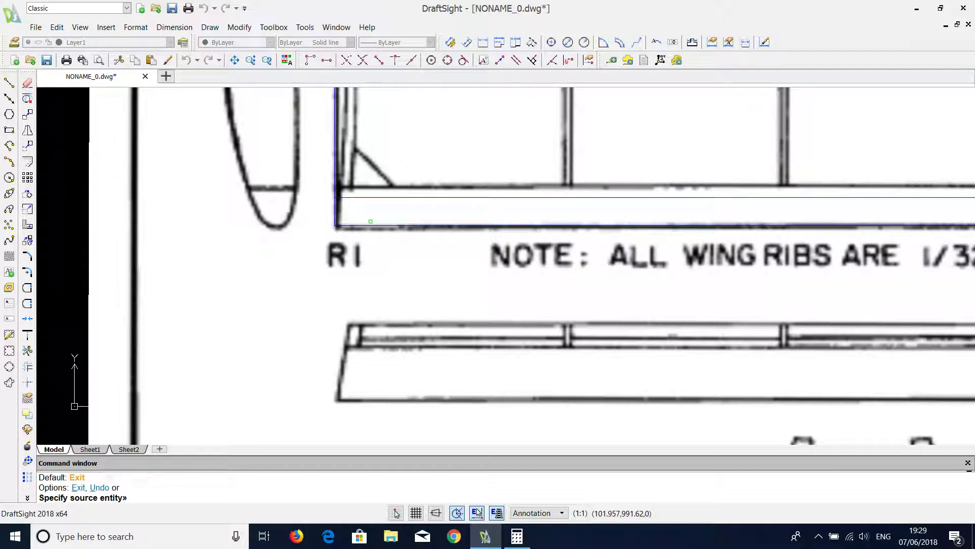
key("Return")
key("Return")
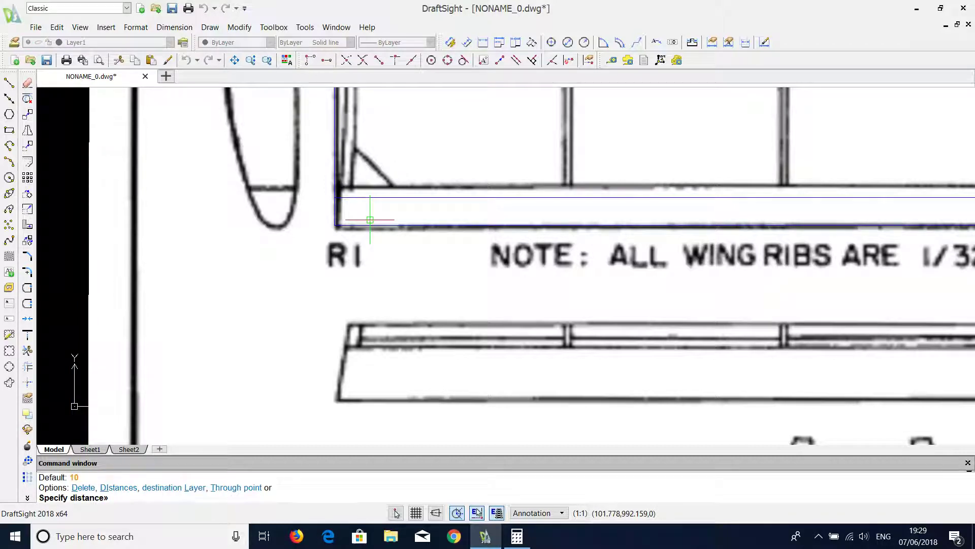
Step: Convert 1/8 inch to 3.175 mm in Calculator and offset the rib edge by 3.175
left_click(517, 535)
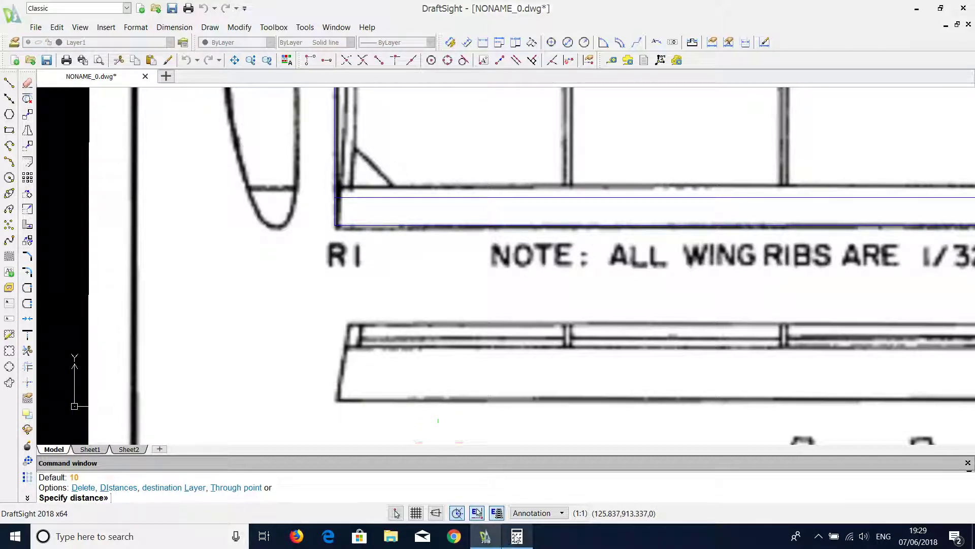
type("1")
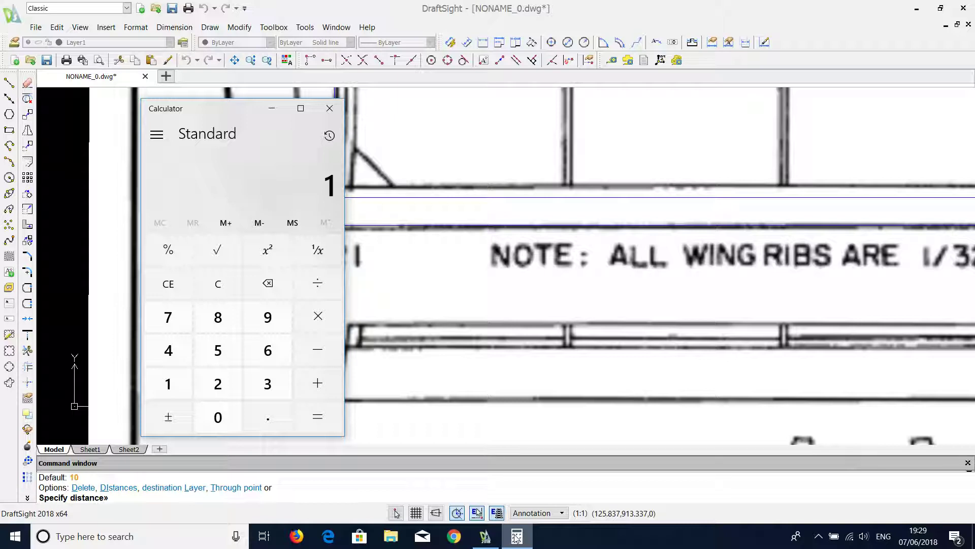
type(" ÷ 8")
key("Return")
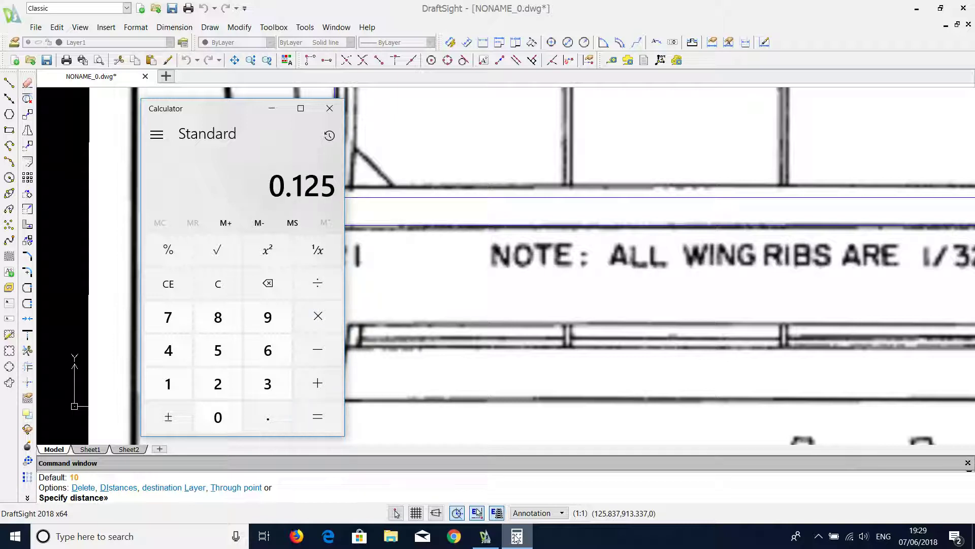
type("25.4")
key("Return")
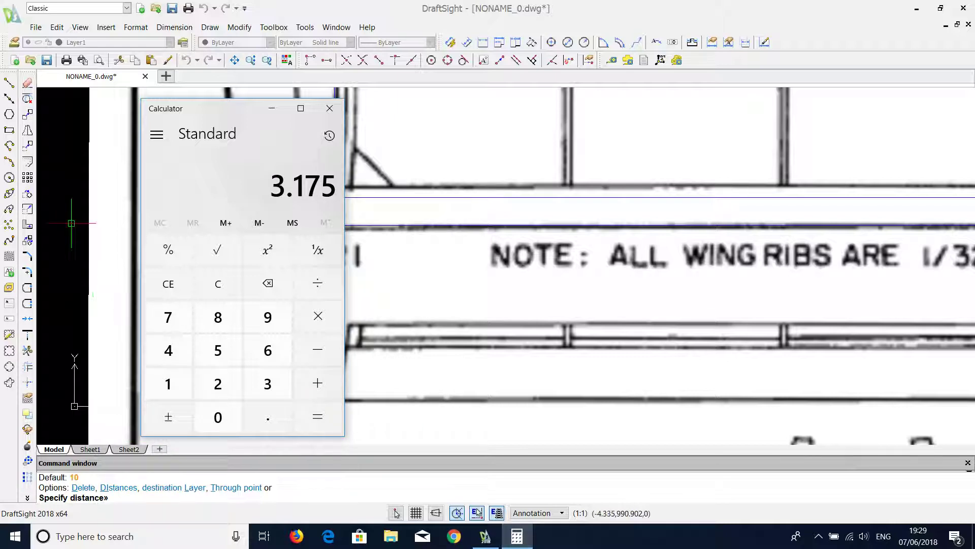
left_click(37, 169)
type("3.175")
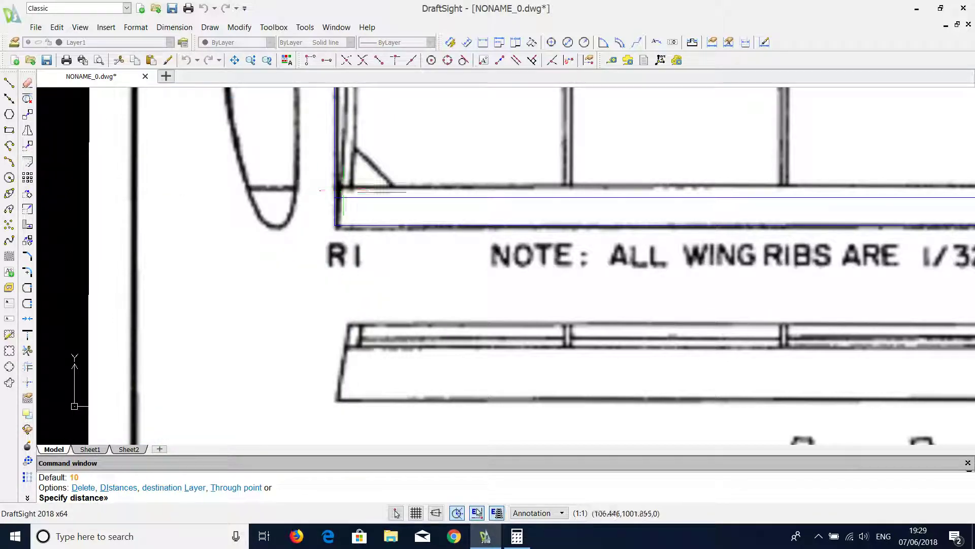
key("Return")
left_click(384, 193)
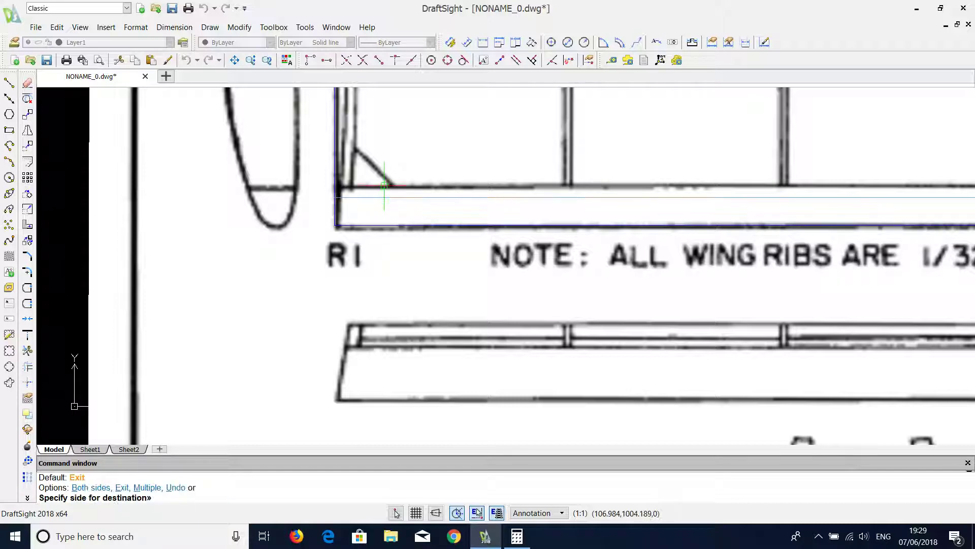
scroll(452, 173, "down", 2)
scroll(453, 173, "down", 3)
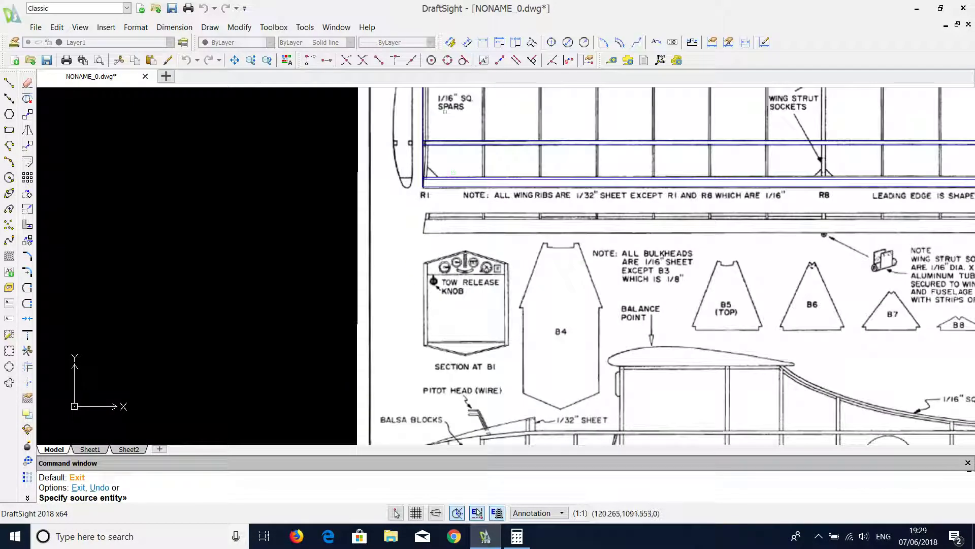
scroll(440, 192, "up", 4)
scroll(440, 193, "down", 3)
scroll(440, 192, "down", 2)
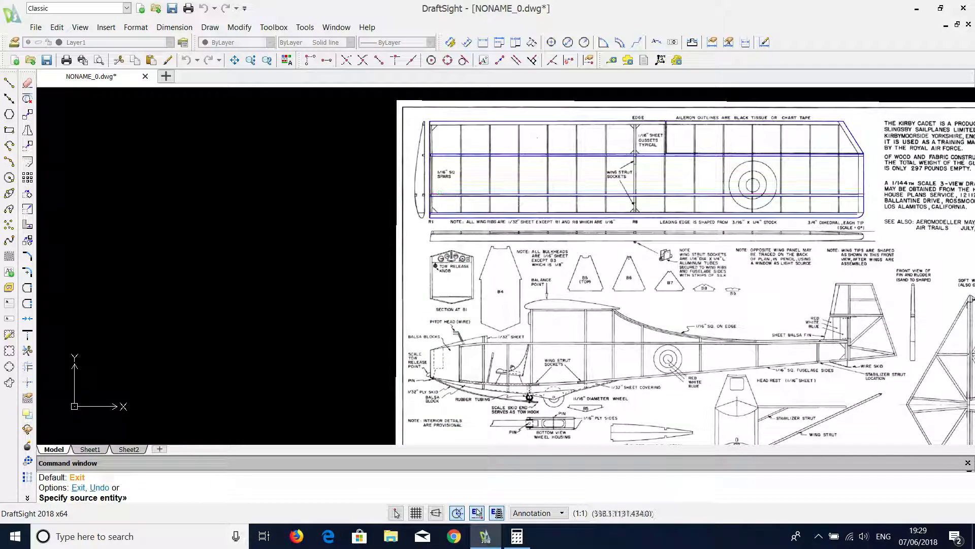
scroll(663, 152, "up", 1)
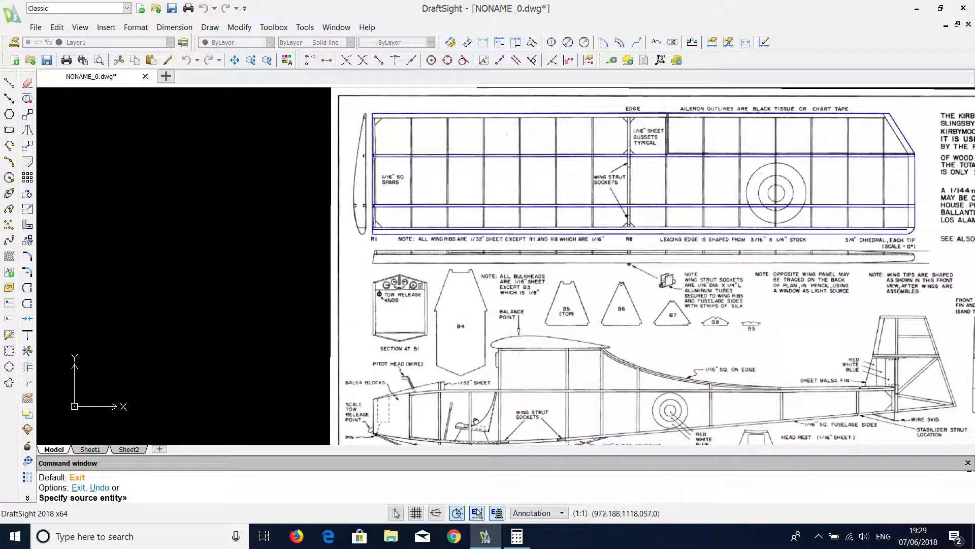
scroll(929, 215, "up", 6)
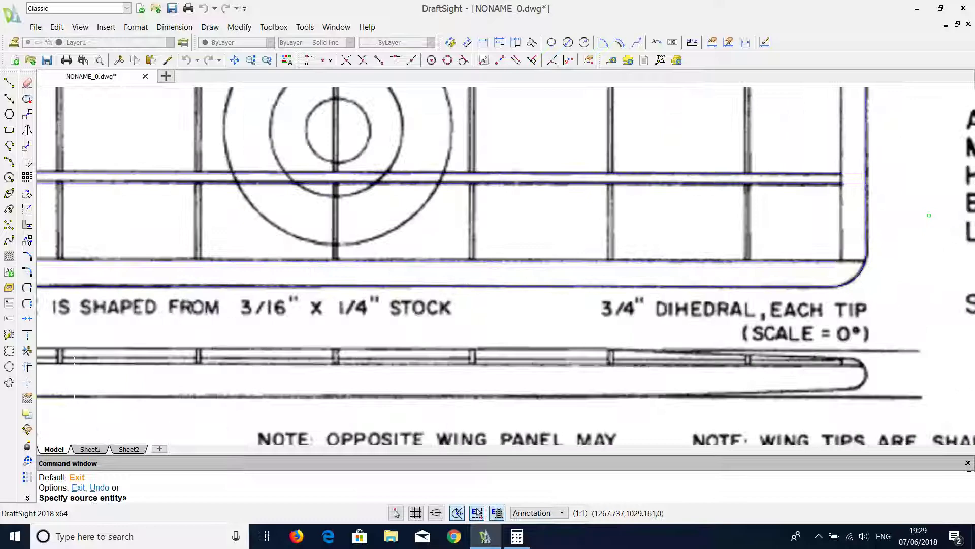
scroll(929, 215, "up", 1)
scroll(897, 219, "up", 2)
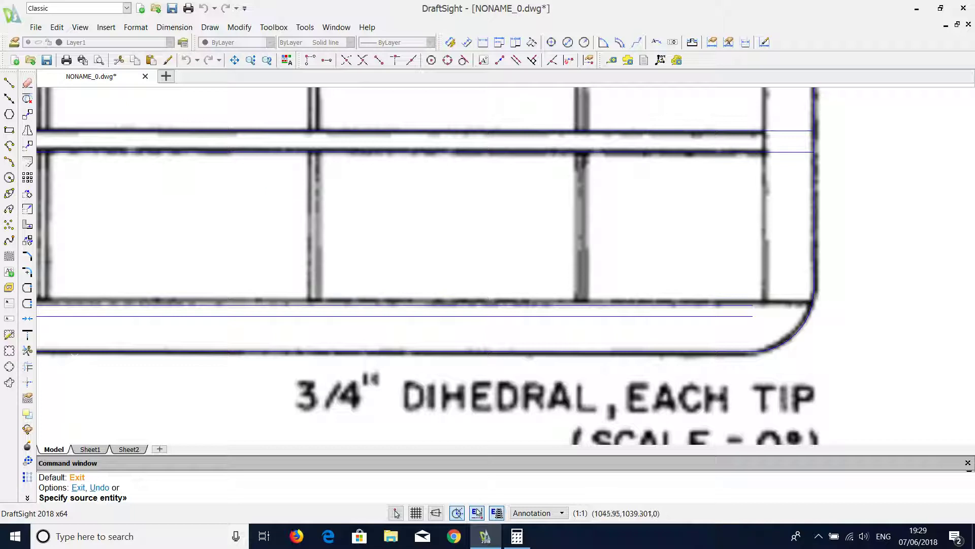
Step: End the stray property-matching command and start an offset at 12.7 units
left_click(27, 161)
type("12")
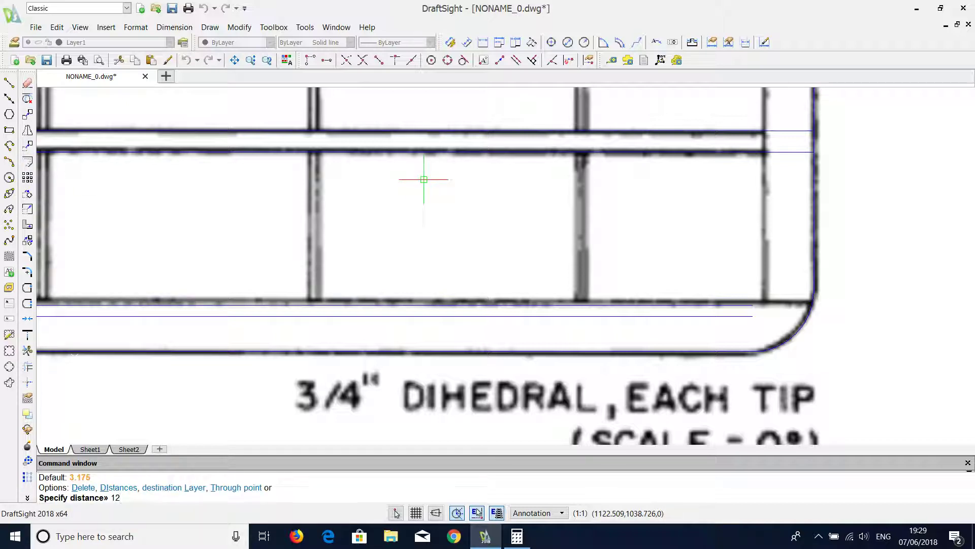
key("Return")
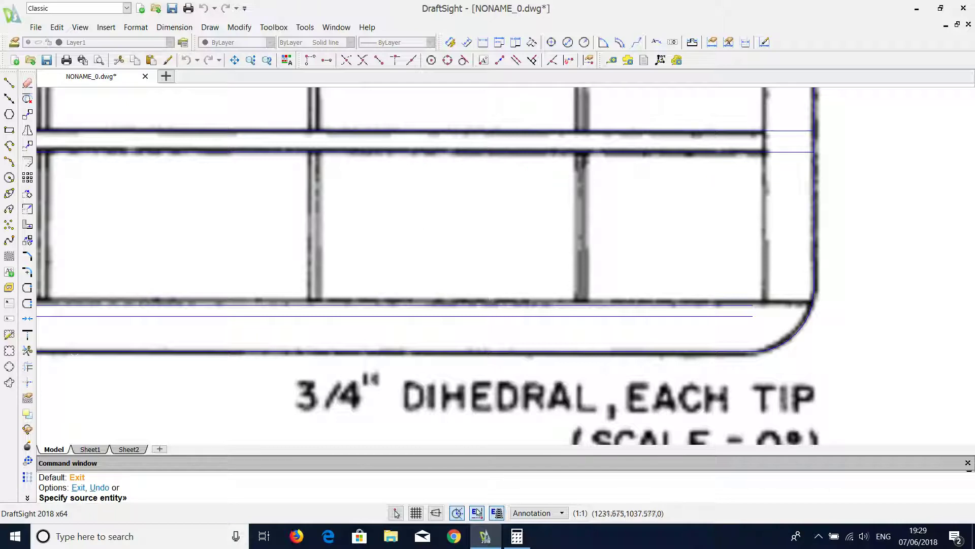
scroll(812, 174, "down", 3)
scroll(798, 249, "down", 2)
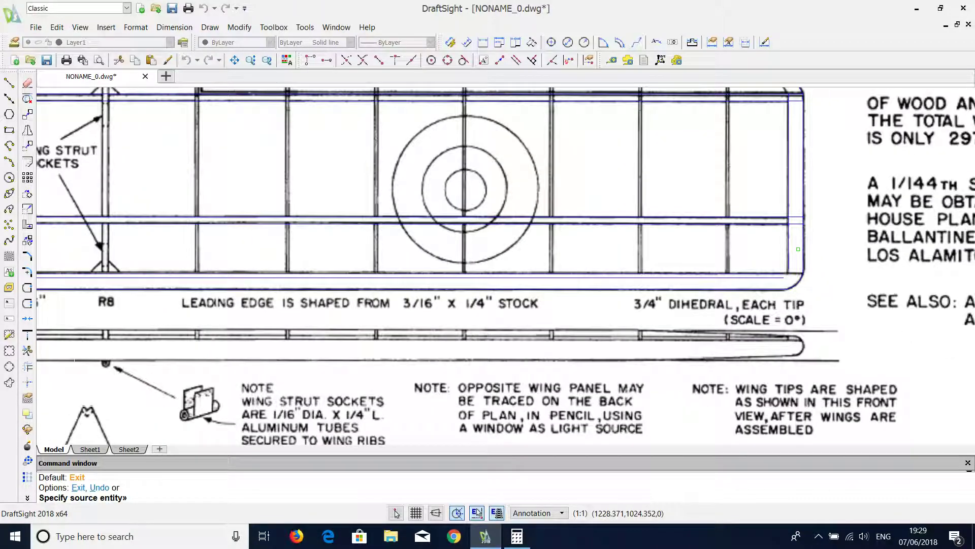
scroll(798, 249, "down", 1)
scroll(787, 79, "up", 1)
scroll(785, 102, "up", 3)
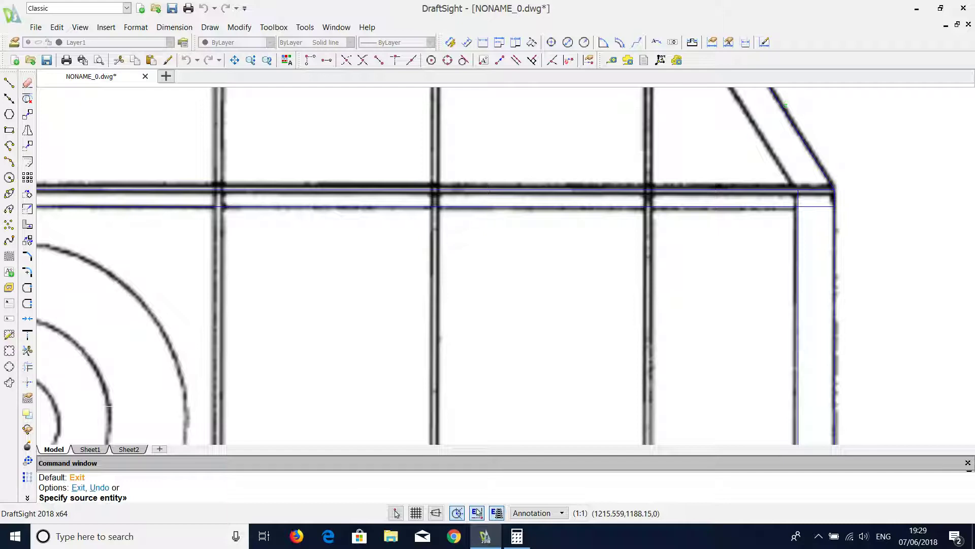
scroll(795, 100, "down", 1)
scroll(812, 172, "down", 2)
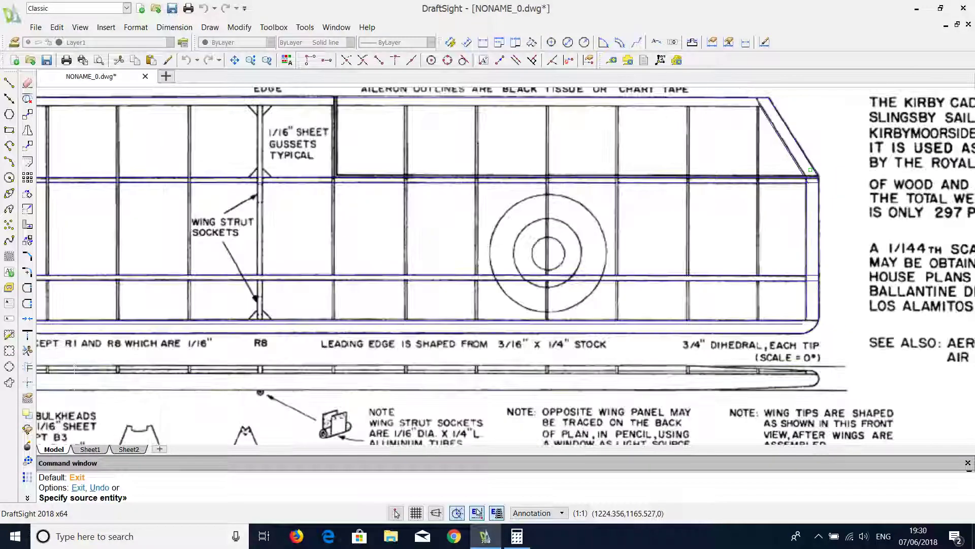
scroll(811, 172, "down", 1)
scroll(792, 145, "up", 3)
scroll(778, 125, "up", 1)
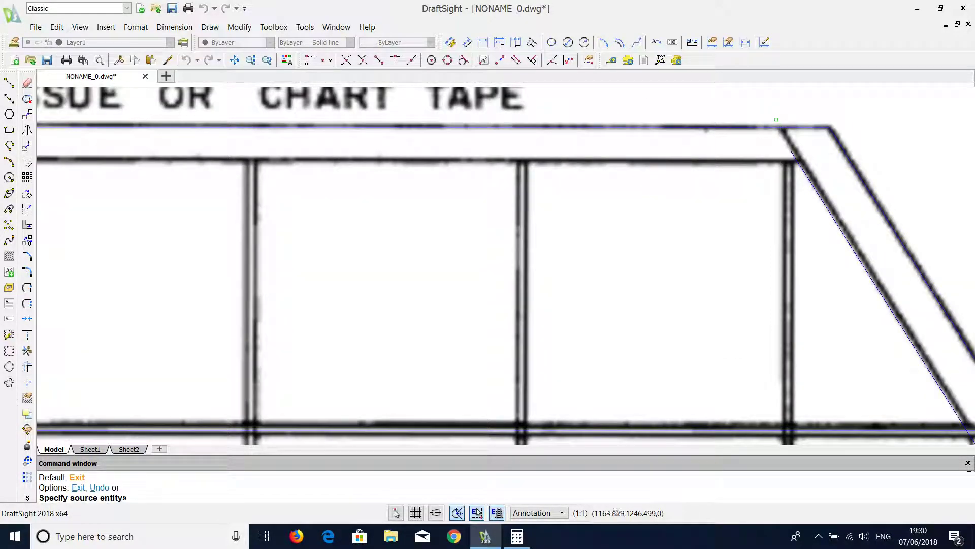
key("Escape")
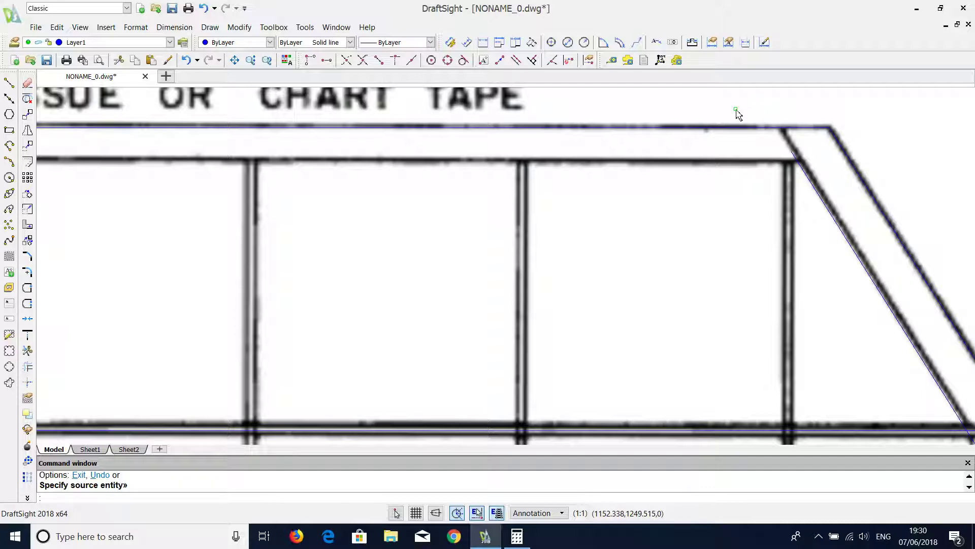
scroll(737, 125, "down", 3)
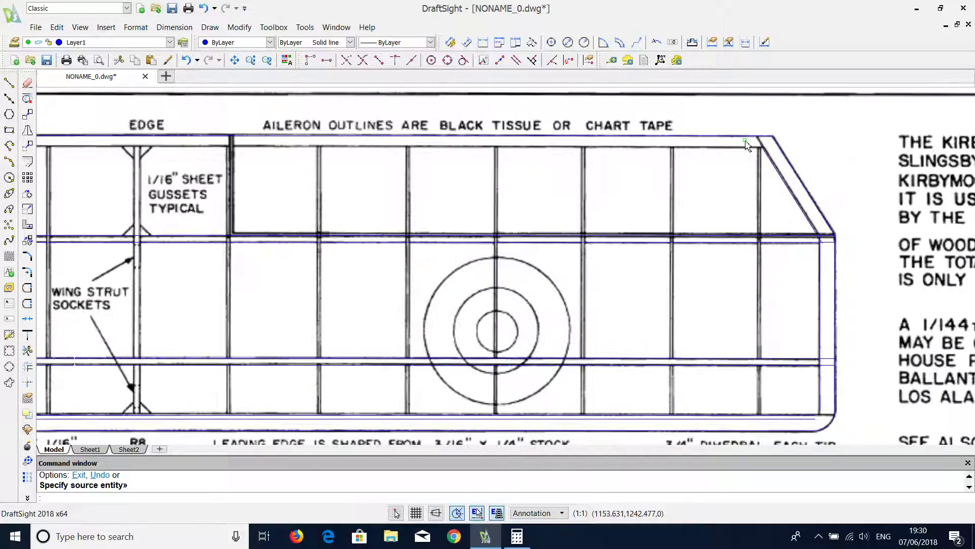
scroll(747, 145, "up", 1)
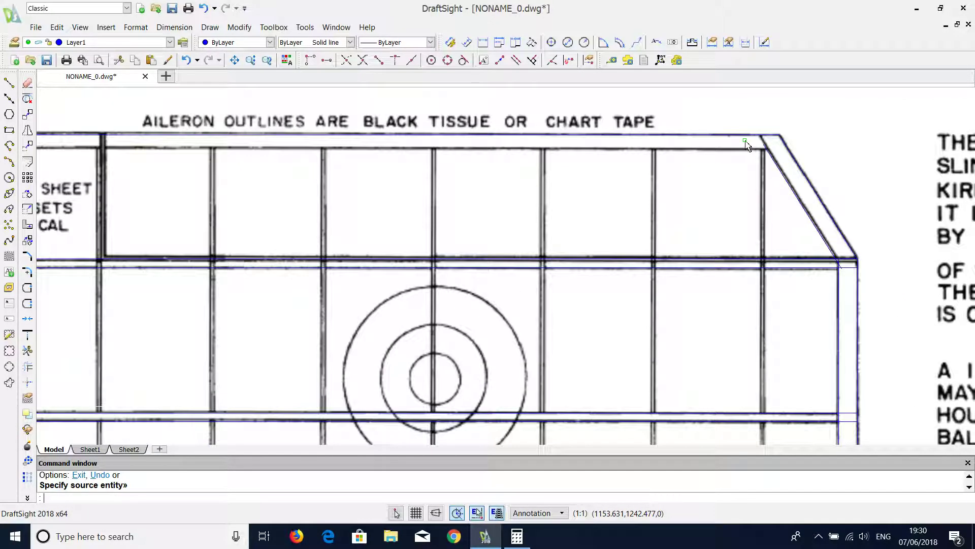
key("Return")
key("Return")
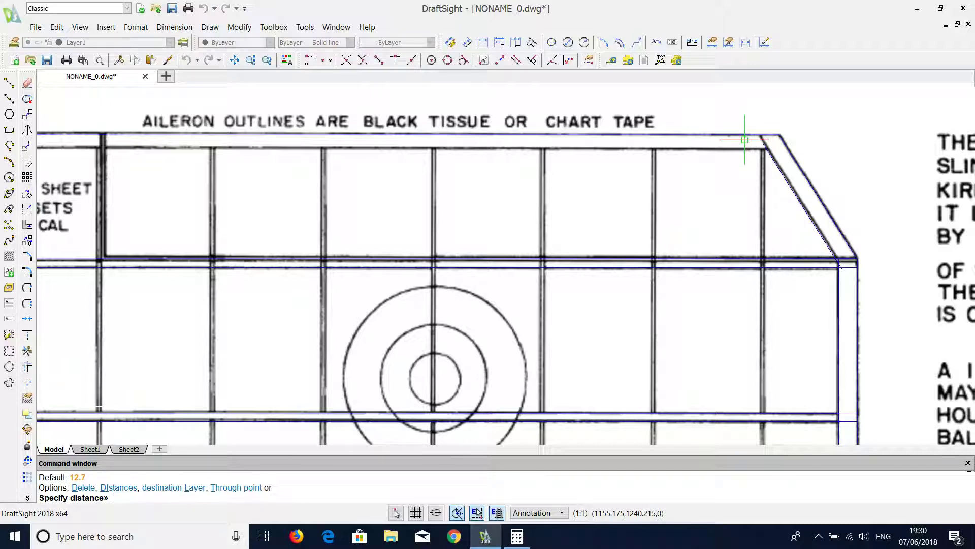
key("Return")
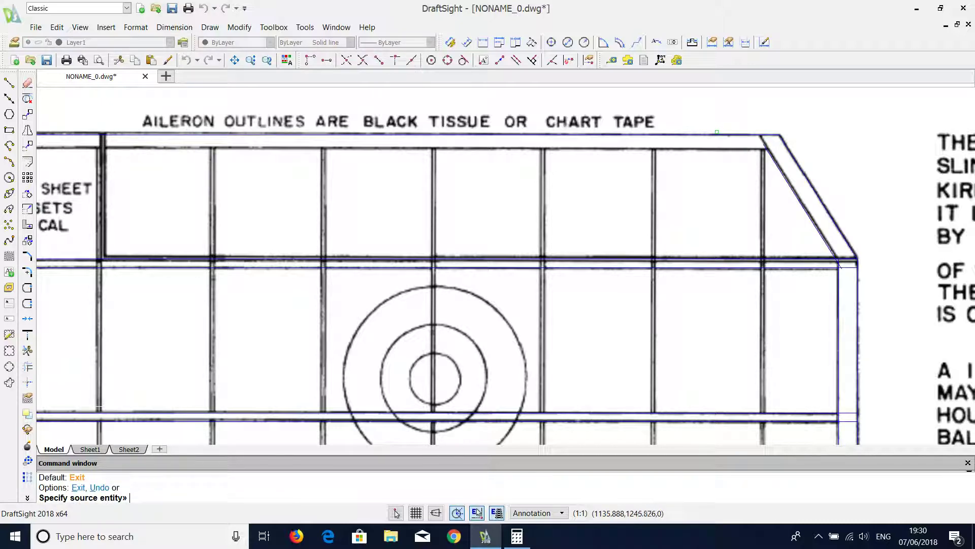
scroll(731, 205, "down", 5)
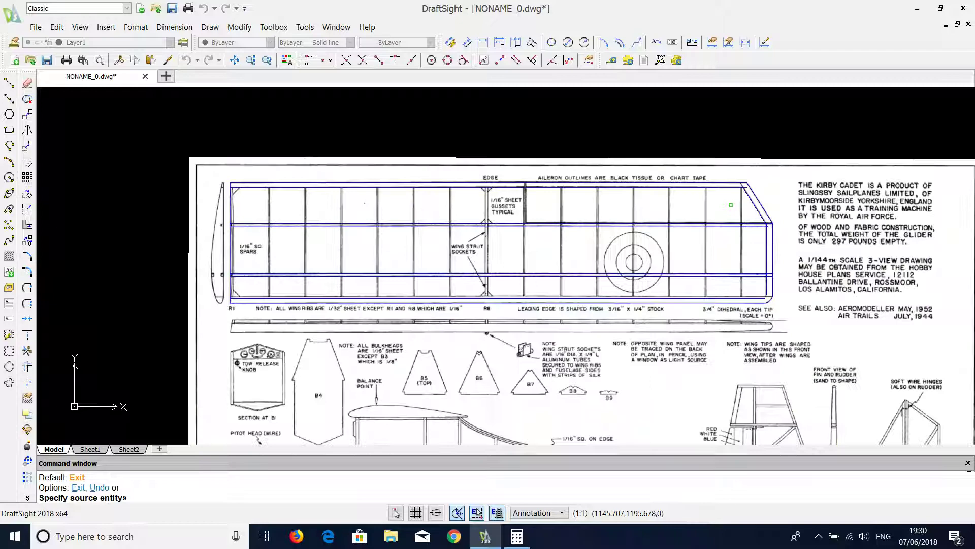
scroll(764, 178, "up", 3)
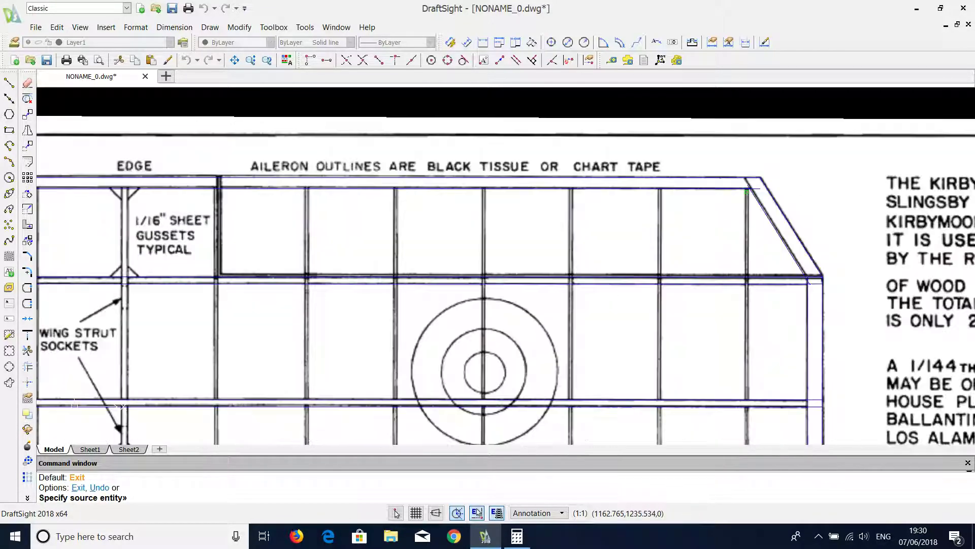
scroll(754, 184, "up", 3)
scroll(739, 189, "up", 3)
scroll(712, 229, "down", 1)
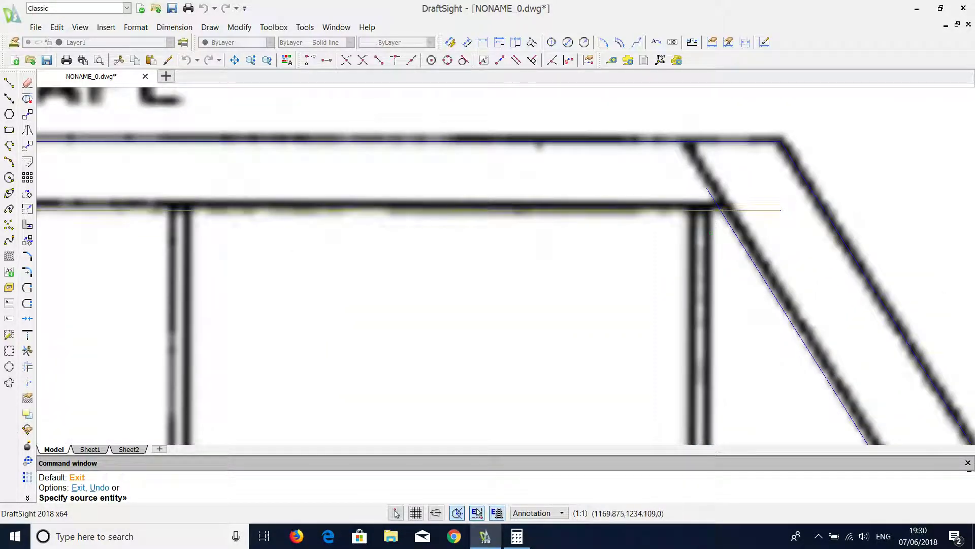
Step: End the offset and make a first attempt at trimming the tip corner
key("Escape")
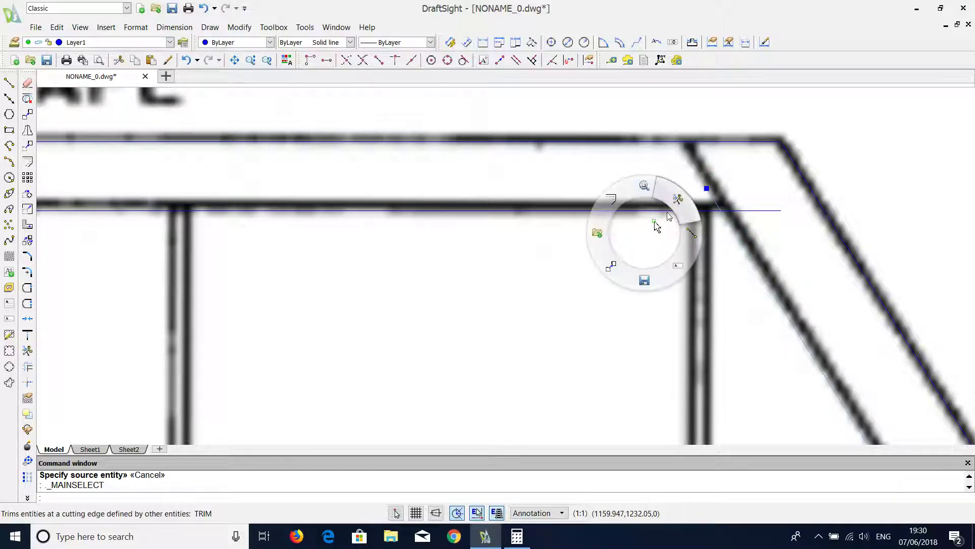
right_click_drag(650, 232, 670, 218)
left_click(738, 210)
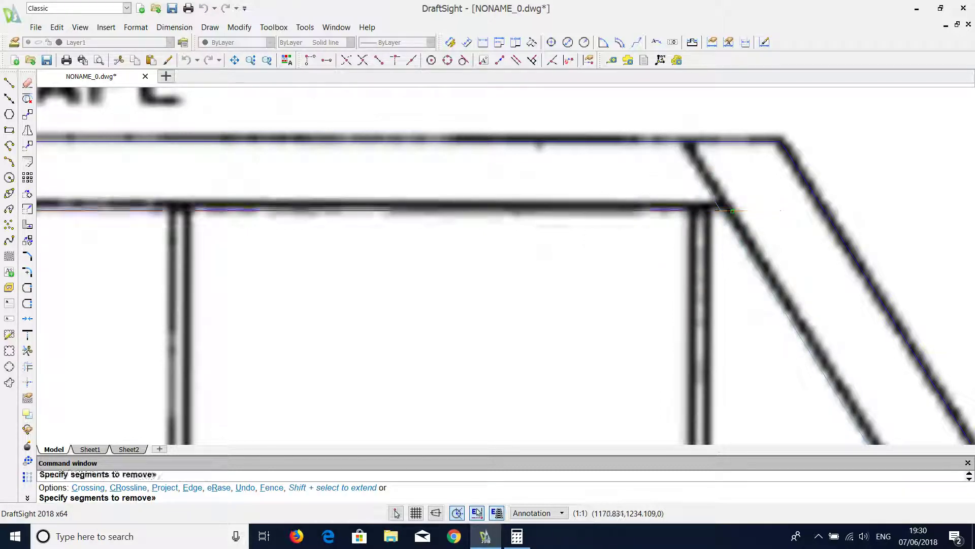
key("Escape")
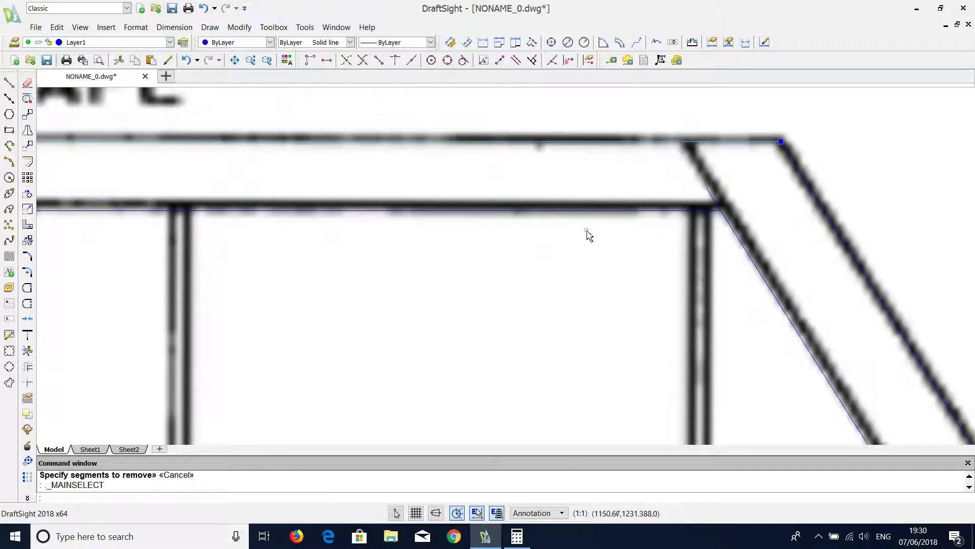
right_click_drag(588, 235, 586, 275)
key("Escape")
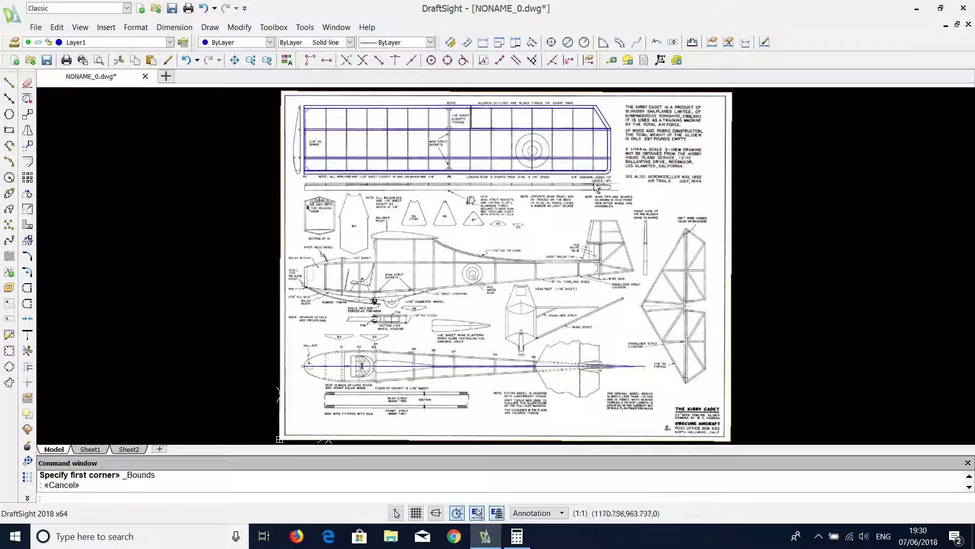
scroll(601, 171, "up", 2)
scroll(600, 158, "up", 1)
scroll(599, 155, "down", 3)
scroll(599, 99, "up", 3)
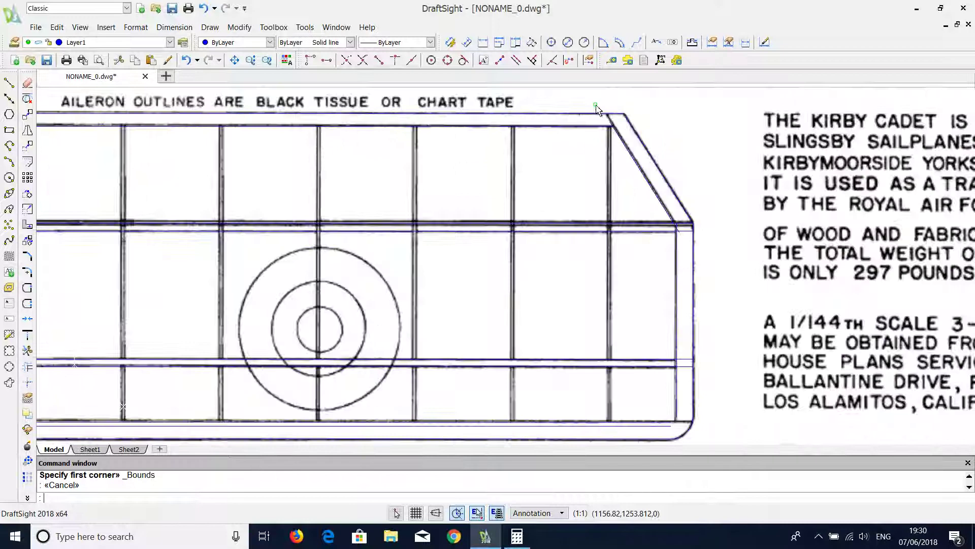
scroll(594, 105, "up", 2)
scroll(608, 114, "up", 1)
scroll(622, 137, "up", 1)
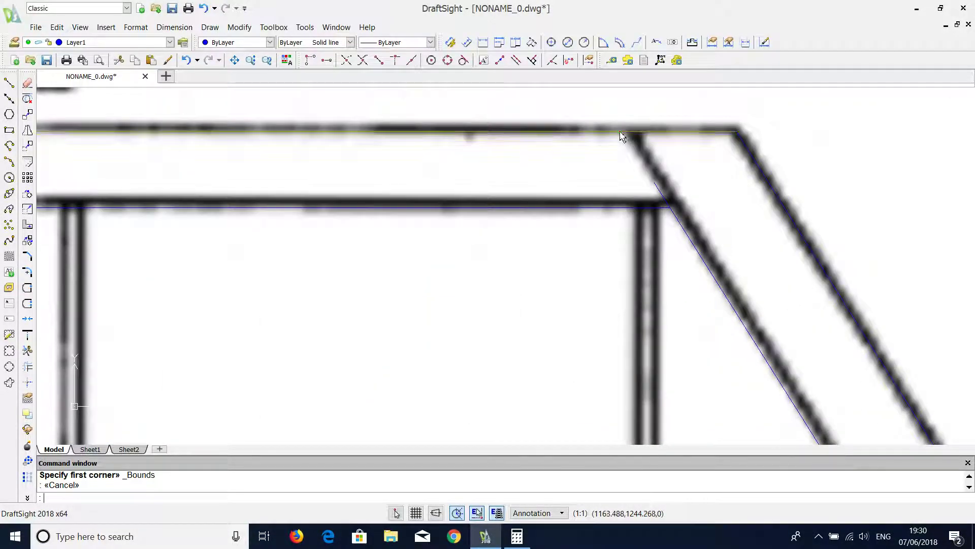
Step: Trim the line end past the angled tip against the horizontal beam
left_click(627, 204)
left_click(656, 188)
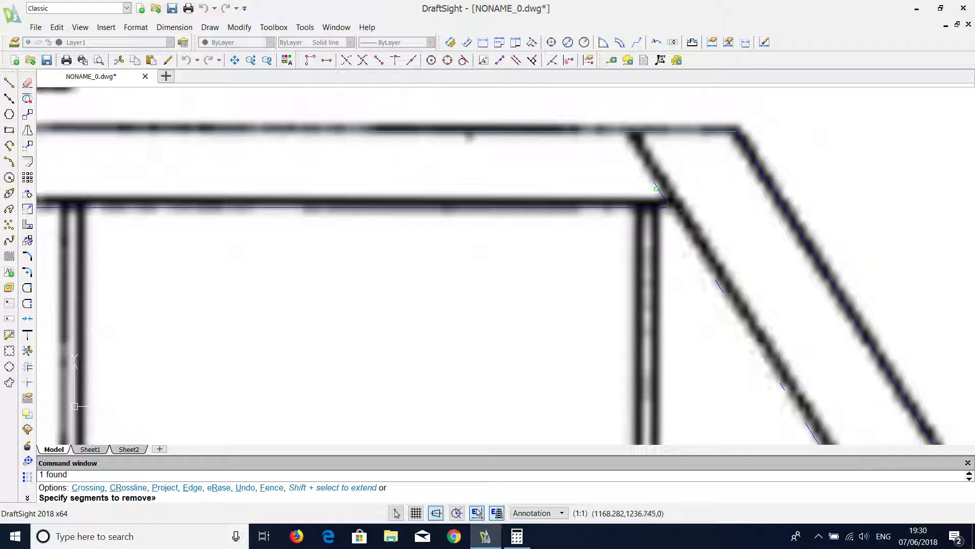
left_click(736, 319)
scroll(763, 351, "down", 1)
scroll(778, 373, "down", 1)
key("Escape")
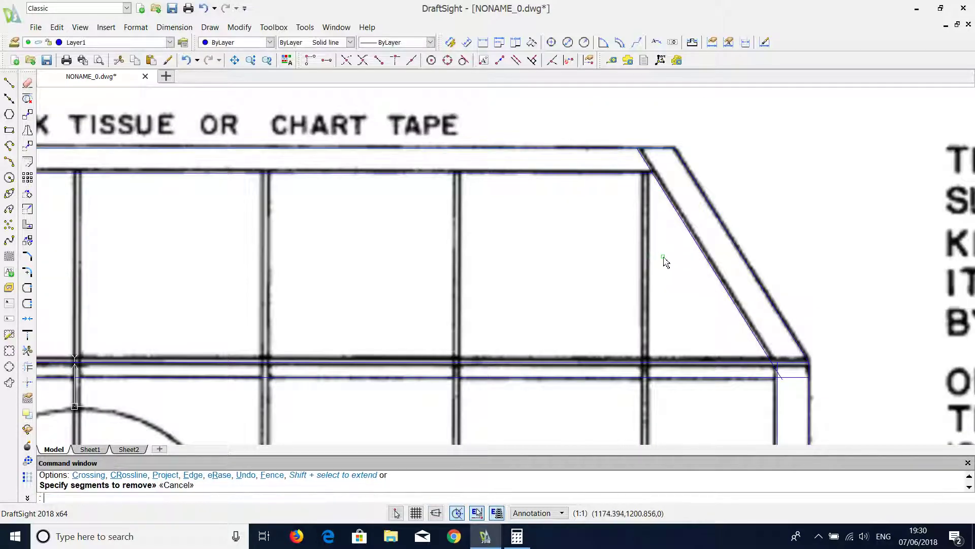
scroll(692, 283, "down", 1)
scroll(767, 321, "up", 4)
scroll(835, 371, "up", 2)
scroll(830, 365, "up", 1)
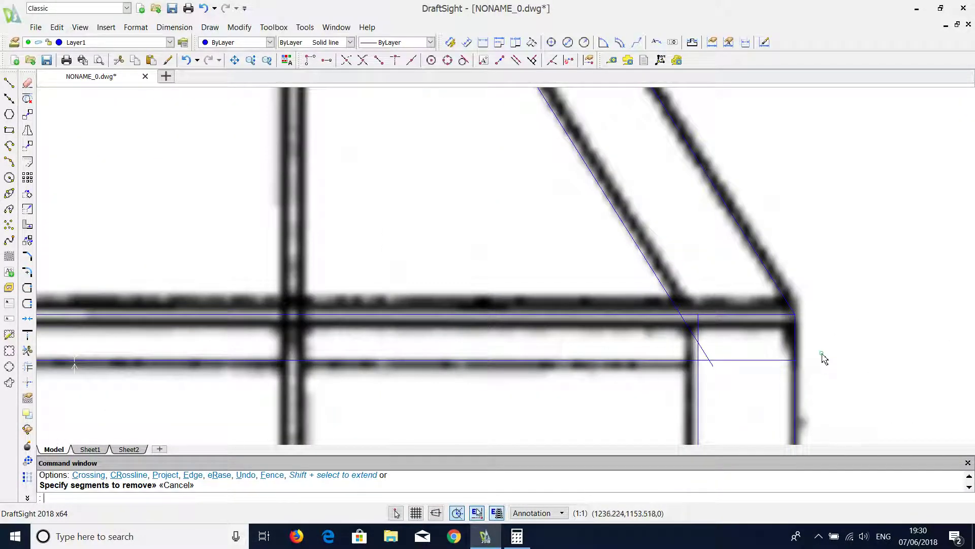
middle_click_drag(821, 351, 812, 208)
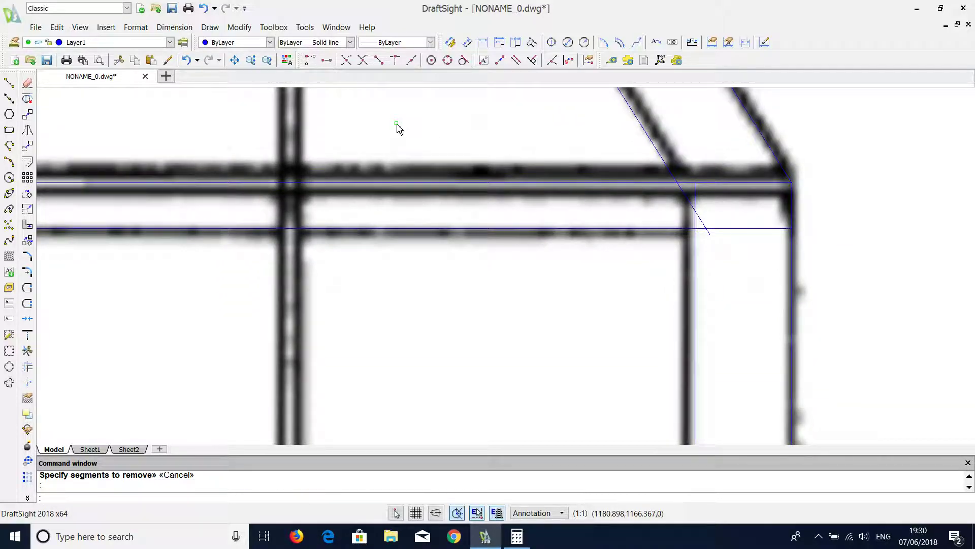
Step: Hide the plan image layer and trim the slanted line and horizontal end past the rib
left_click(114, 43)
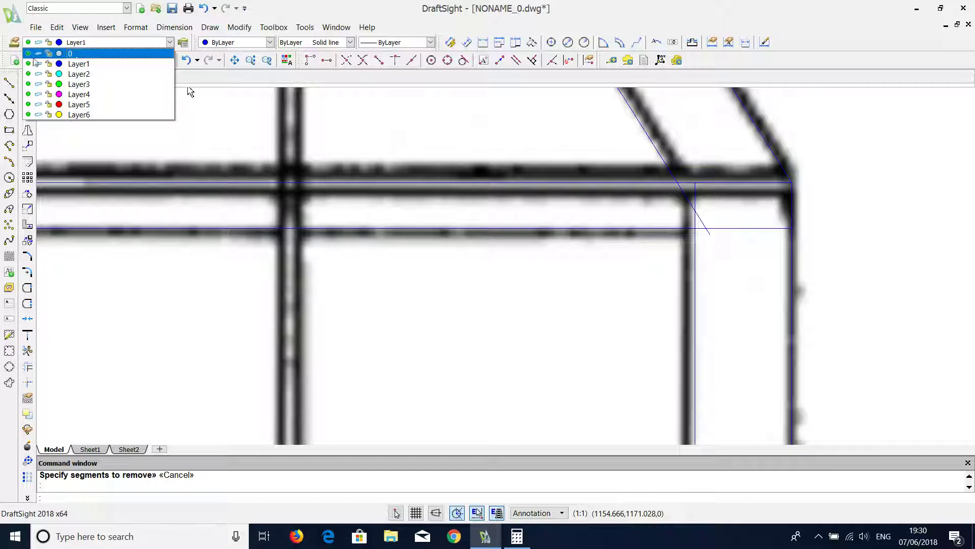
left_click(29, 54)
left_click(224, 92)
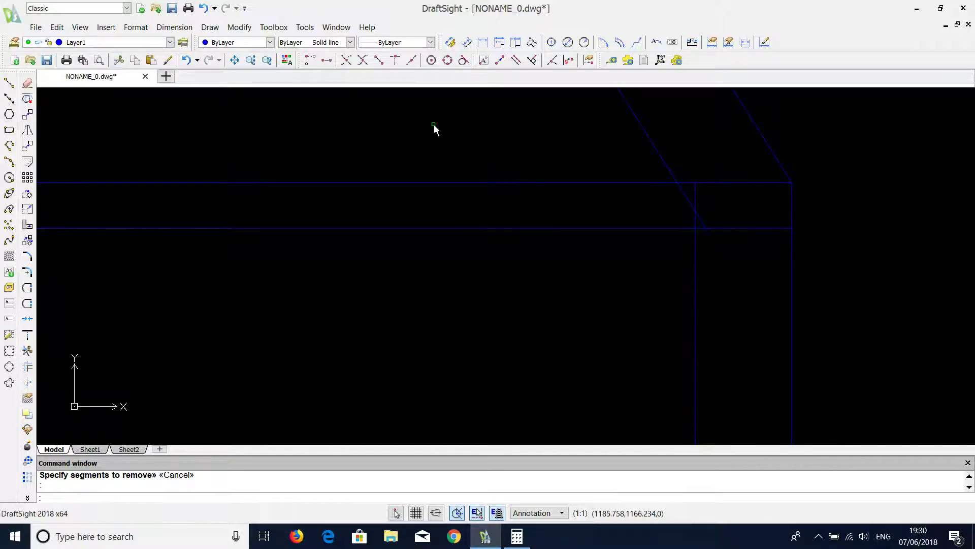
left_click(860, 295)
left_click(757, 247)
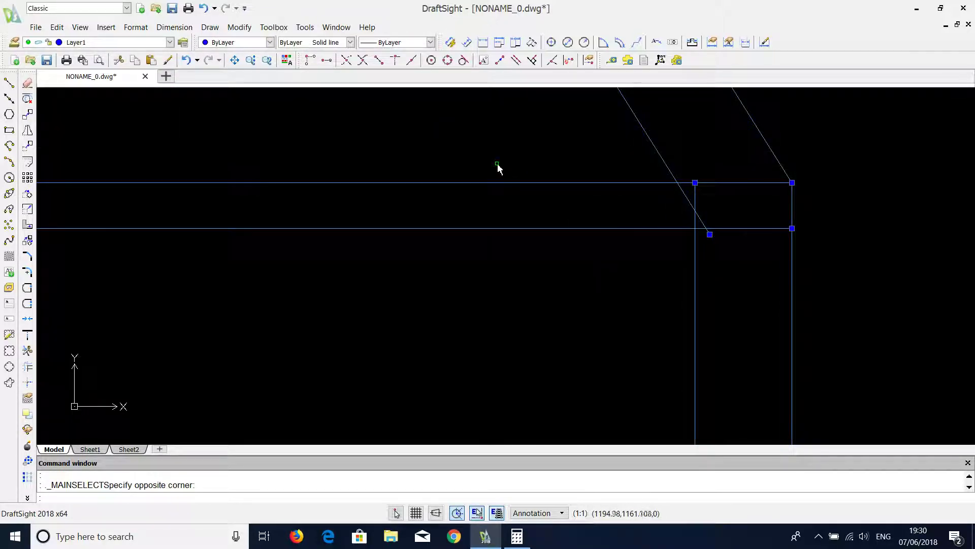
right_click(497, 165)
left_click(543, 163)
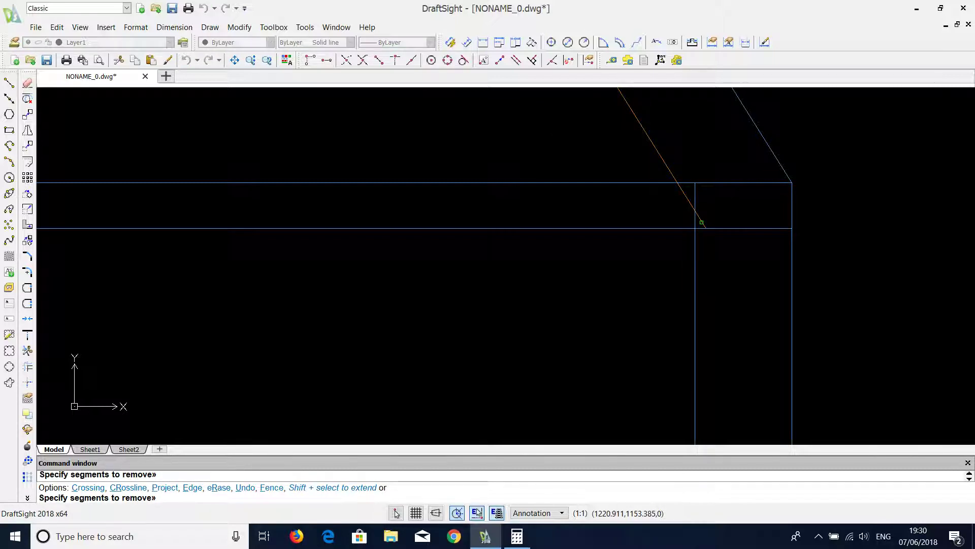
left_click(701, 223)
left_click(715, 228)
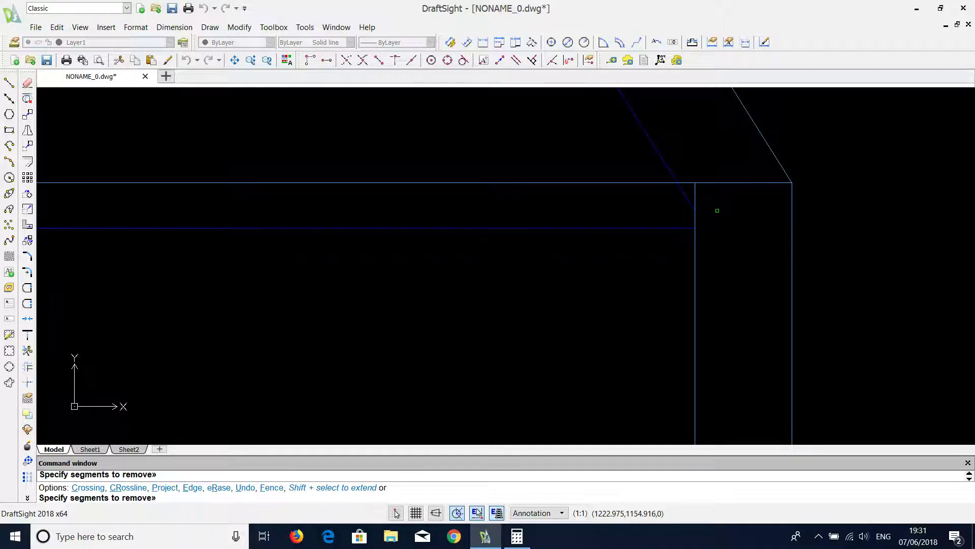
scroll(717, 210, "down", 4)
scroll(717, 211, "down", 5)
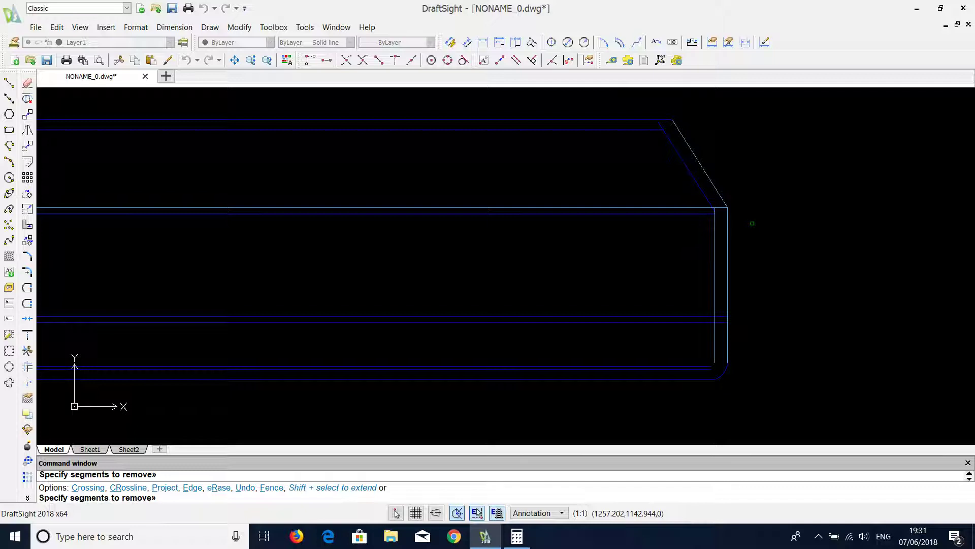
key("Escape")
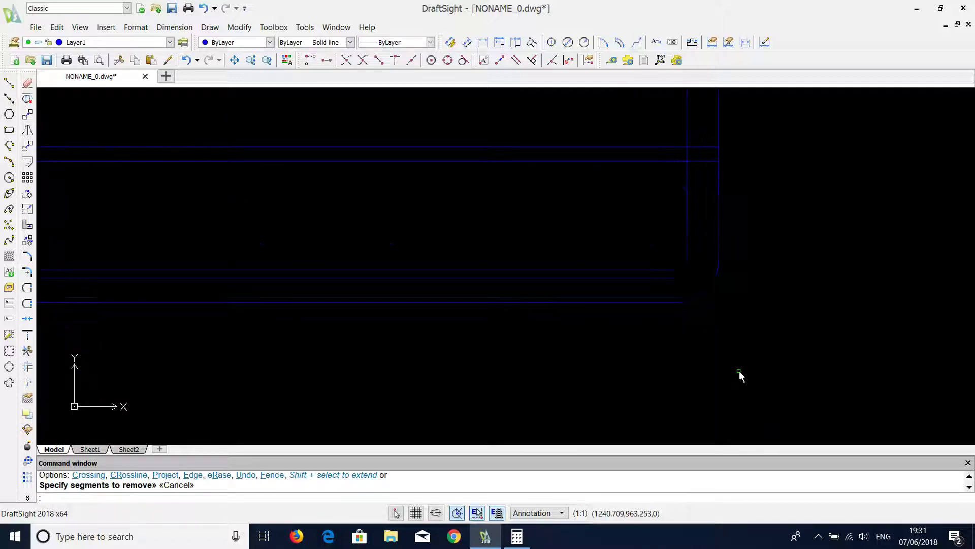
scroll(698, 283, "up", 3)
Step: Trim the segments near the rounded corner against the arc and line
left_click(726, 361)
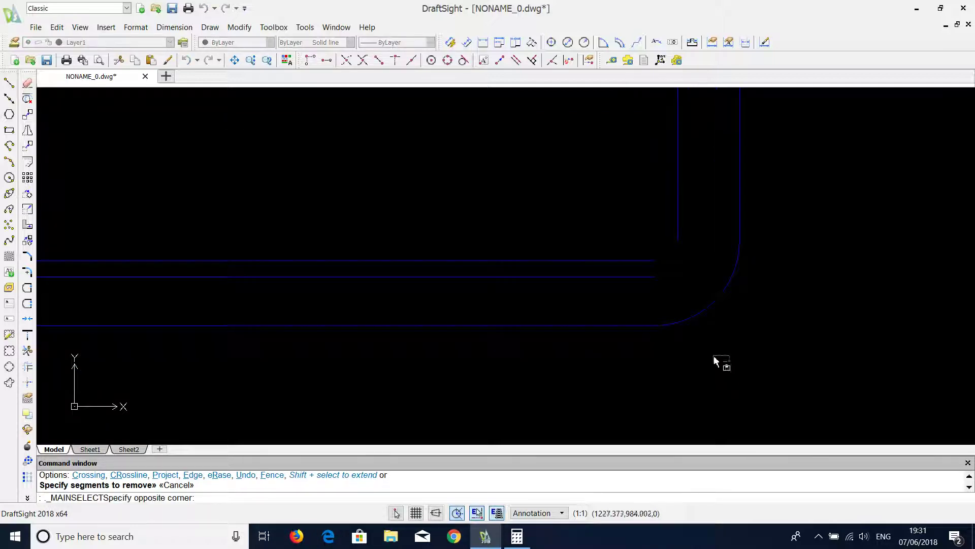
left_click(642, 317)
right_click_drag(690, 324, 710, 313)
left_click(710, 312)
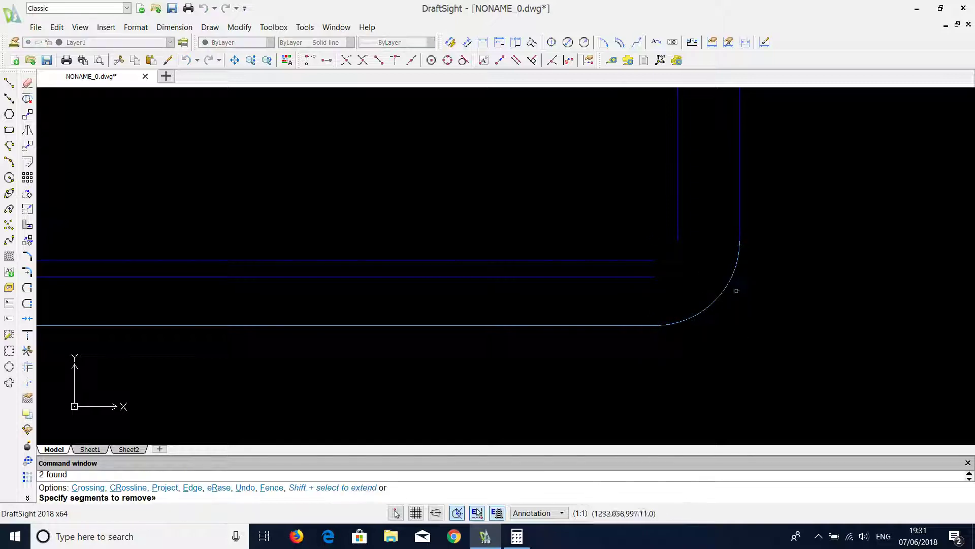
left_click(679, 255)
left_click(676, 225)
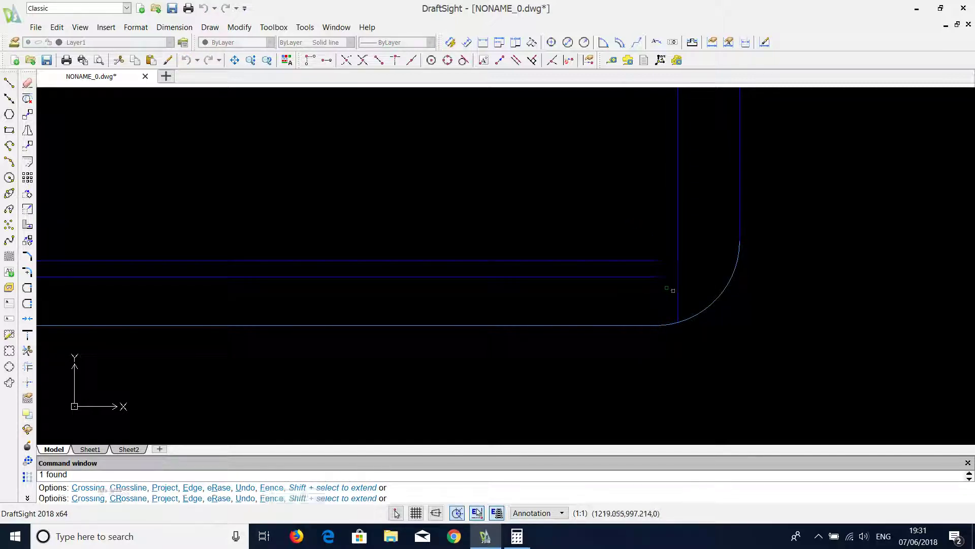
key("Escape")
left_click(663, 299)
Step: Extend the upper and lower spar lines to the vertical tip line
left_click(632, 298)
right_click(633, 300)
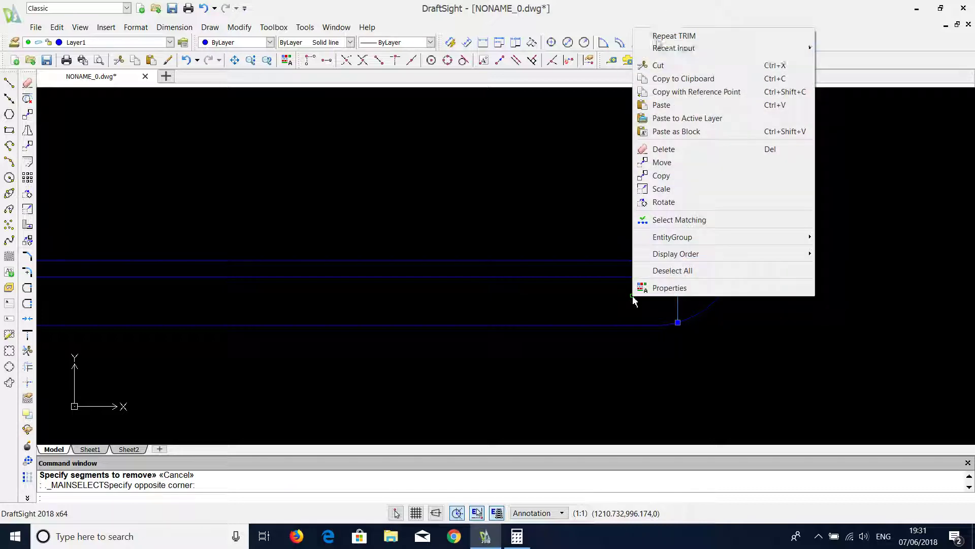
left_click(673, 36)
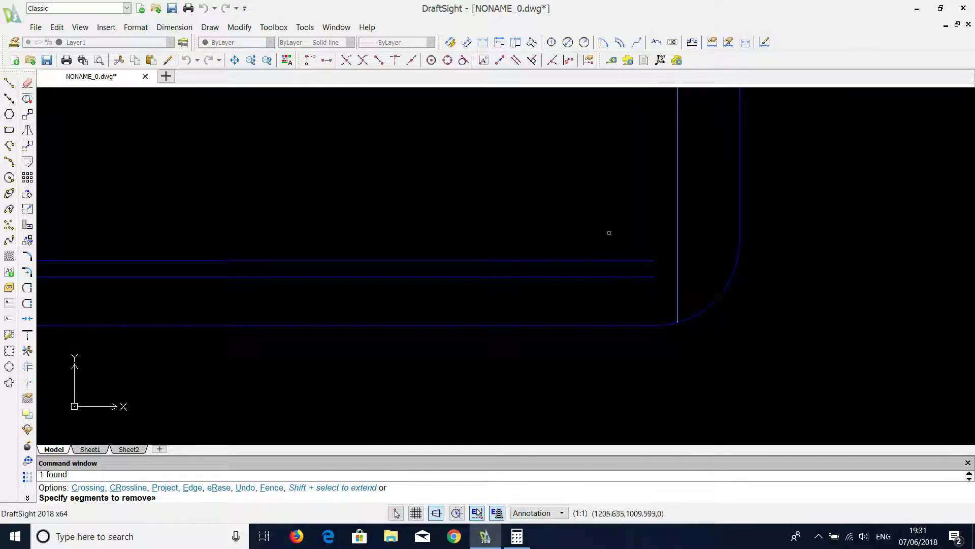
left_click(608, 242, "shift")
left_click(650, 280, "shift")
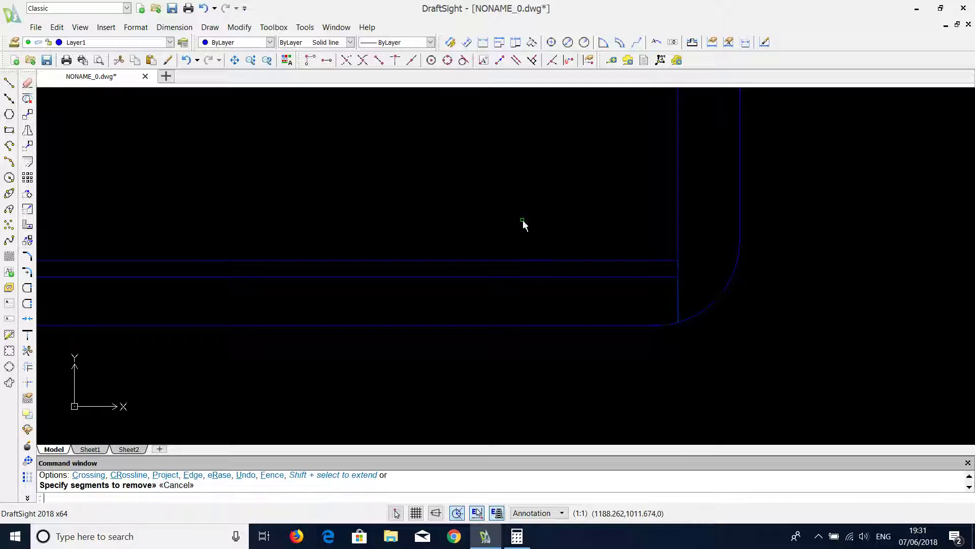
scroll(602, 285, "down", 3)
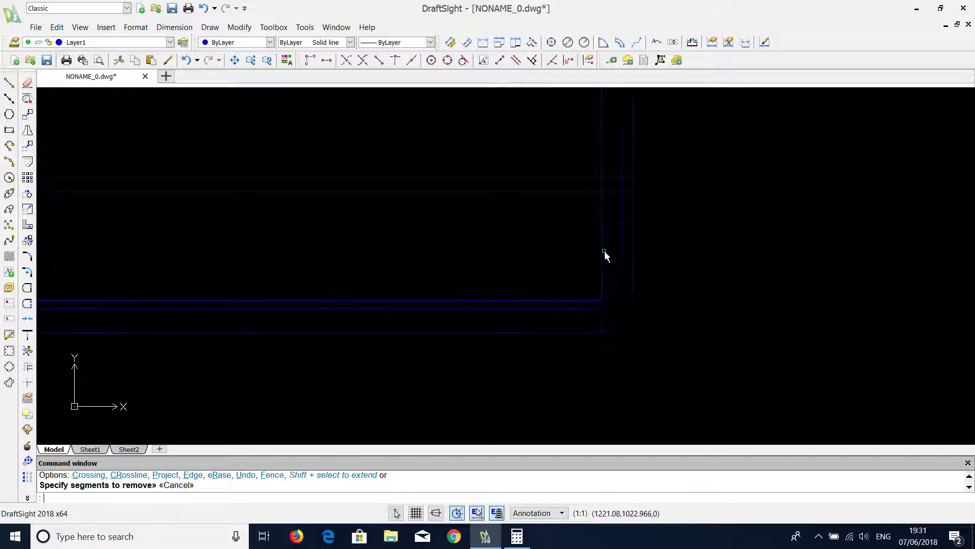
Step: Trim the line stub past the tip edge line with a crossing window
left_click(604, 256)
left_click(572, 240)
right_click(571, 243)
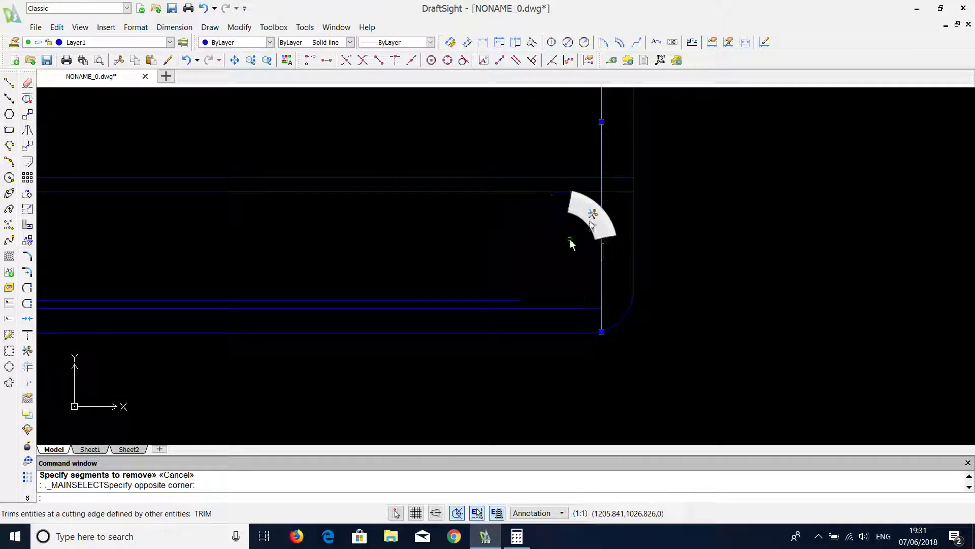
left_click(620, 163)
left_click(614, 196)
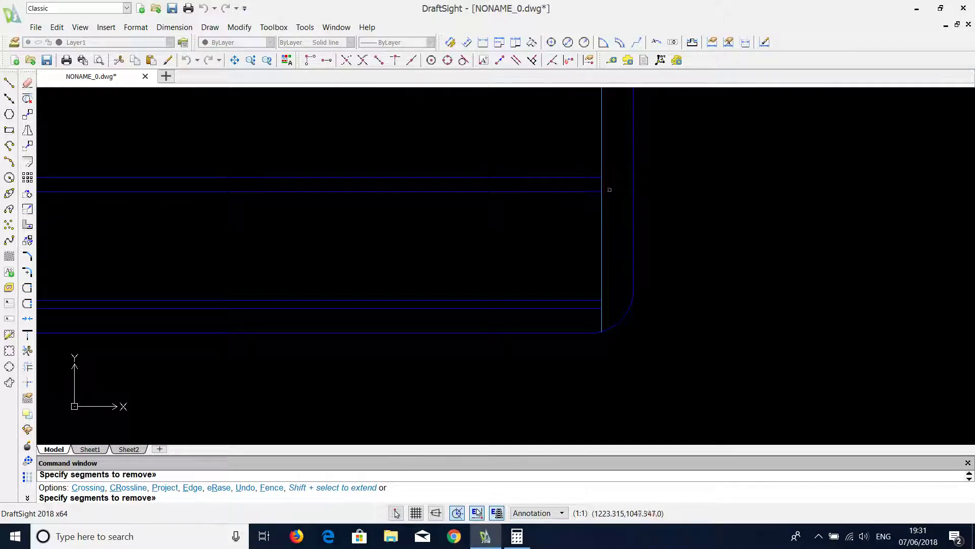
scroll(620, 296, "down", 2)
key("Escape")
scroll(707, 313, "down", 2)
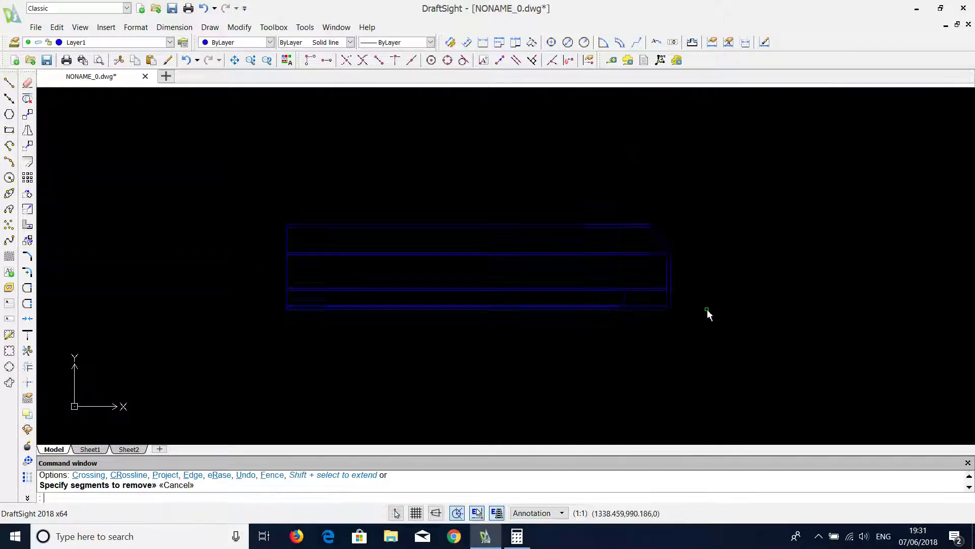
scroll(457, 317, "up", 1)
scroll(398, 318, "down", 1)
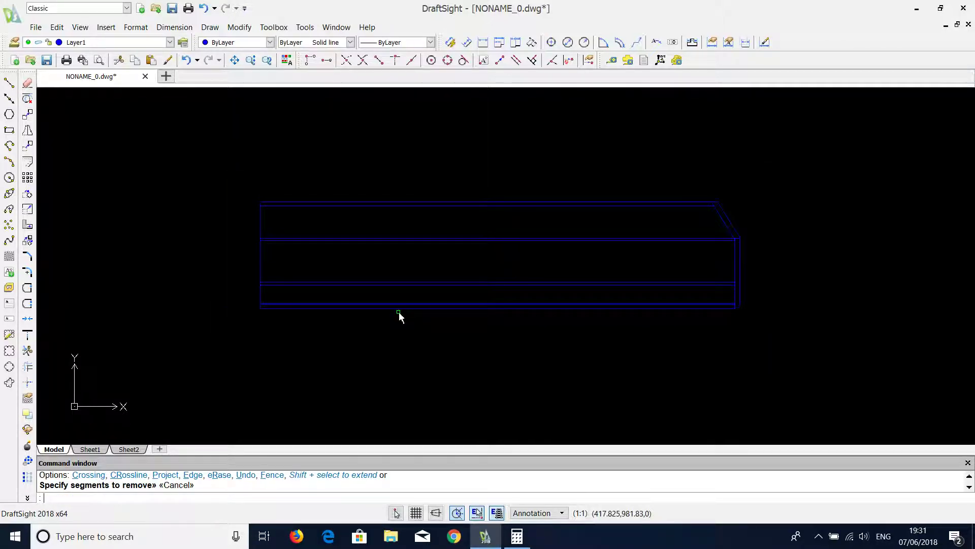
Step: Turn the plan image layer back on
left_click(124, 43)
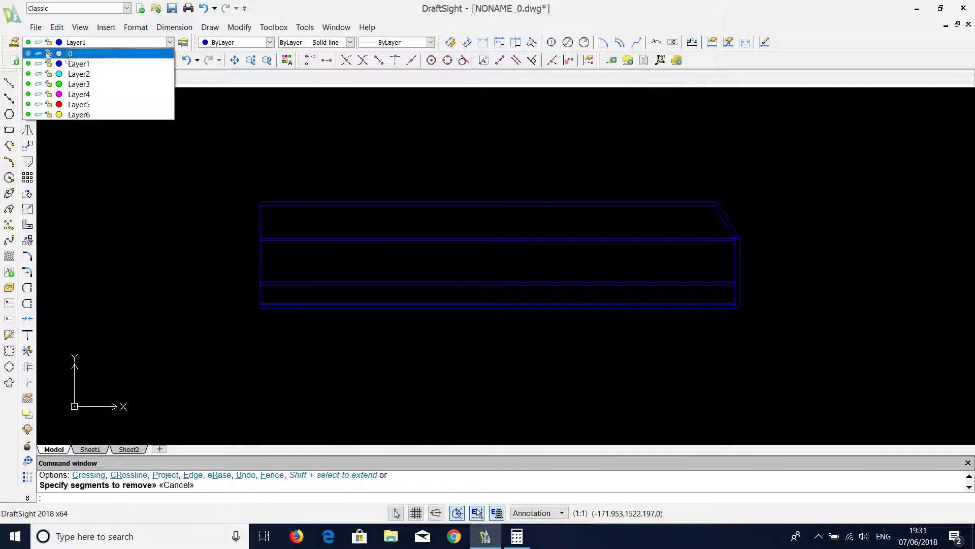
left_click(28, 53)
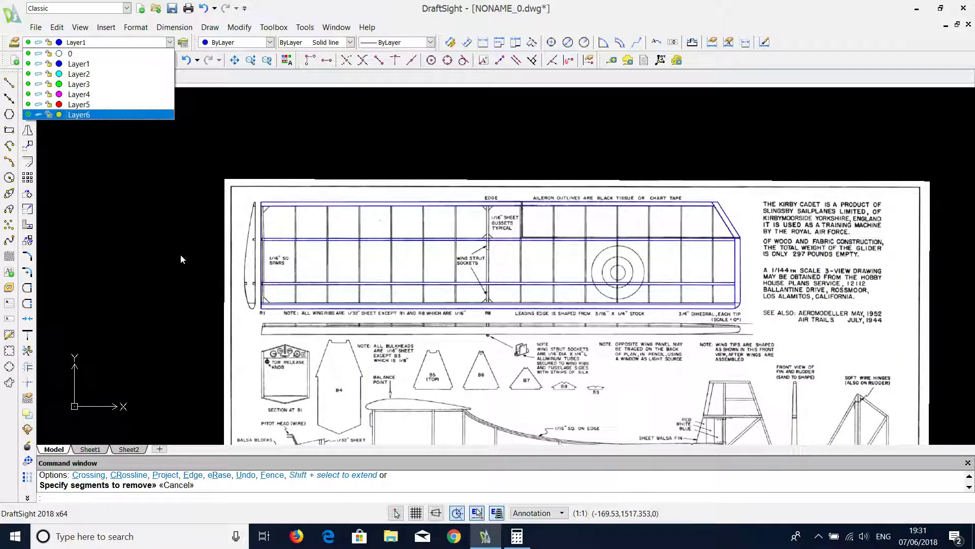
left_click(368, 162)
scroll(531, 246, "up", 1)
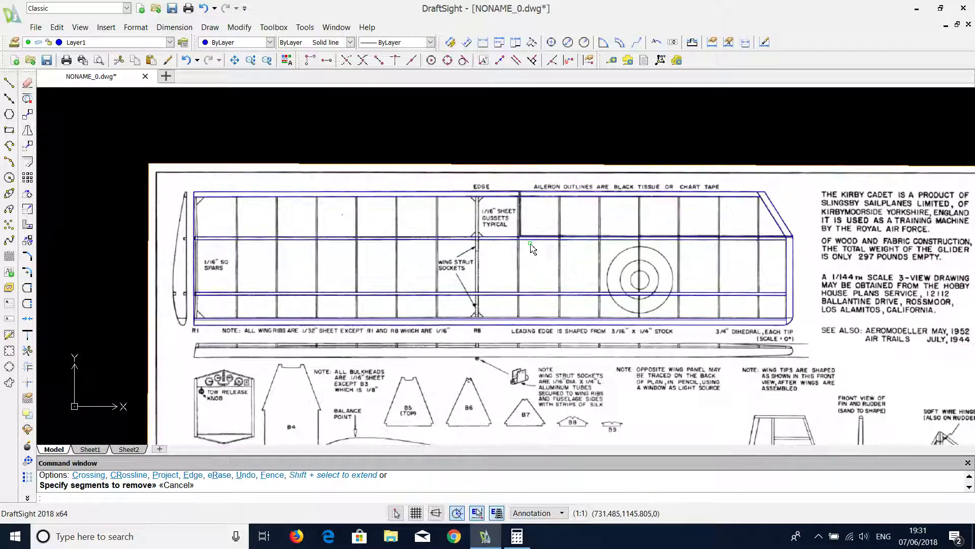
scroll(173, 272, "up", 1)
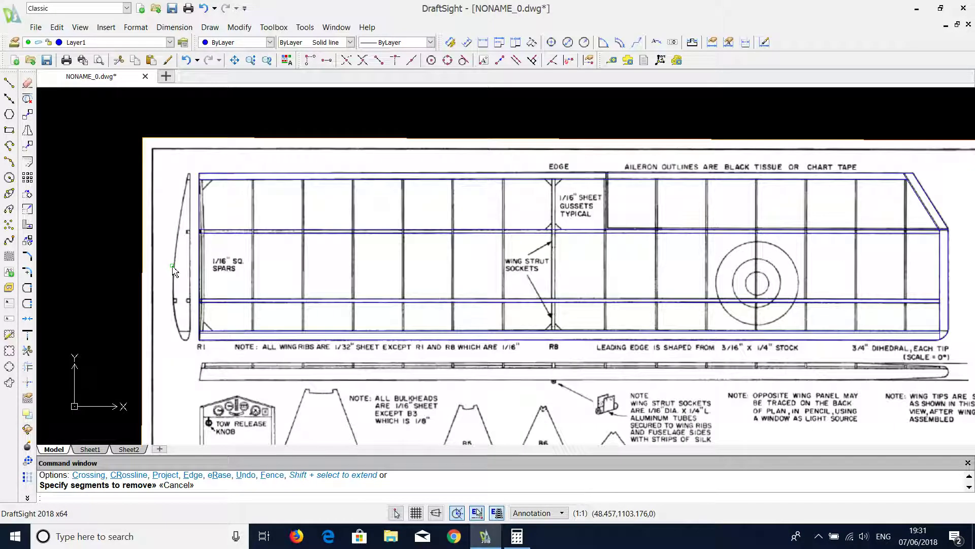
scroll(175, 271, "up", 1)
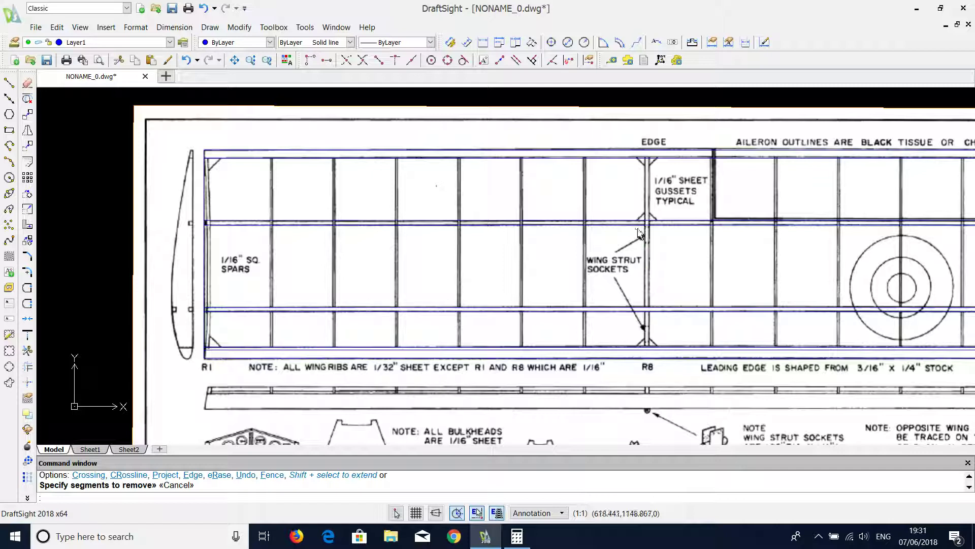
Step: Measure 84.176 from the wing's top-left corner with GetDistance
left_click(612, 61)
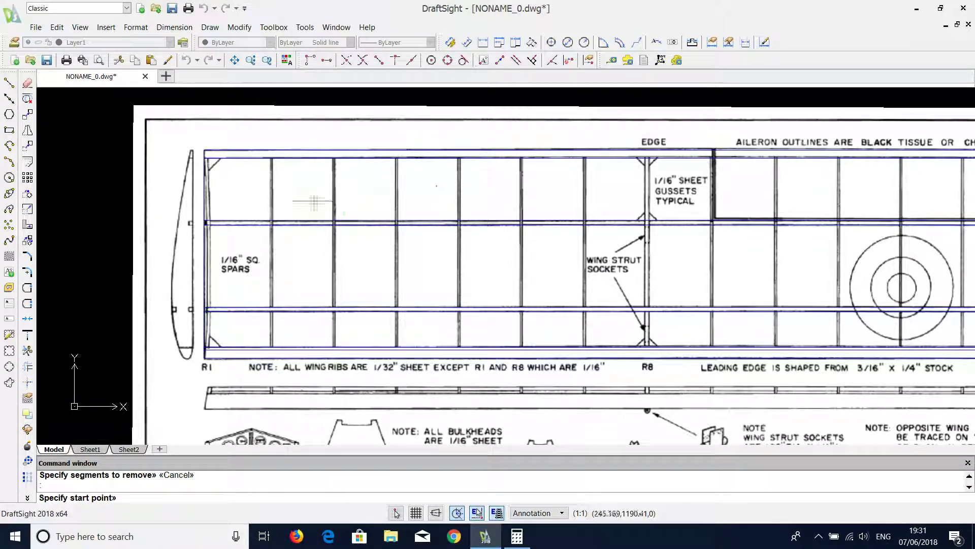
left_click(204, 152)
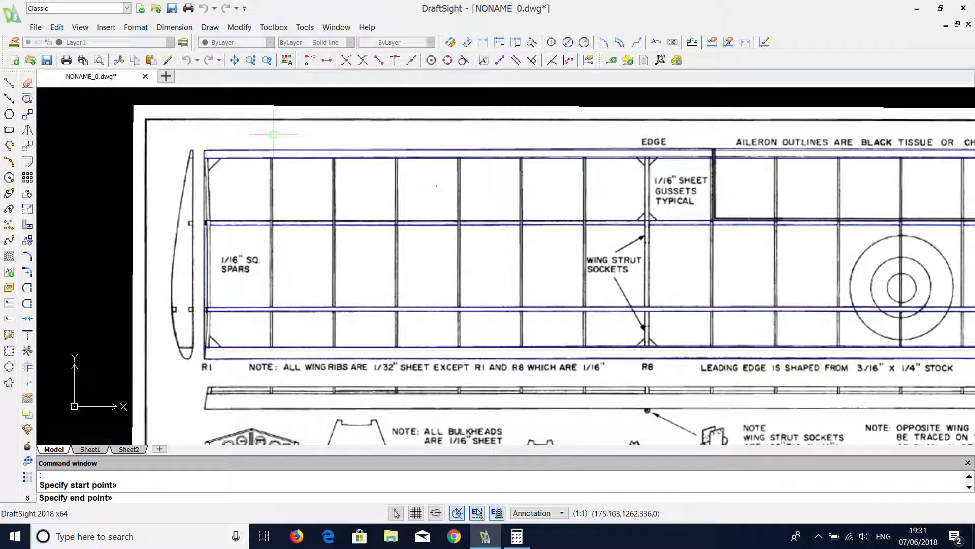
left_click(271, 136)
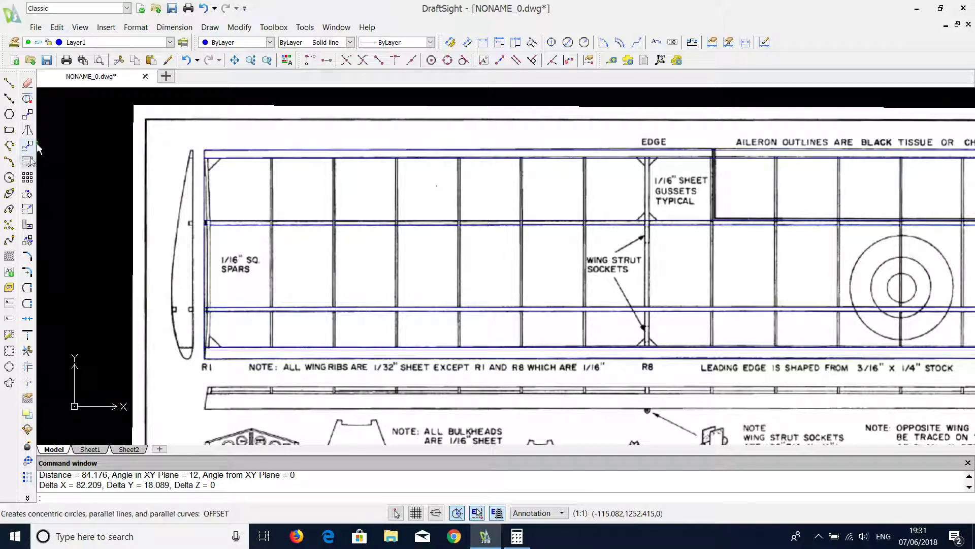
left_click(27, 177)
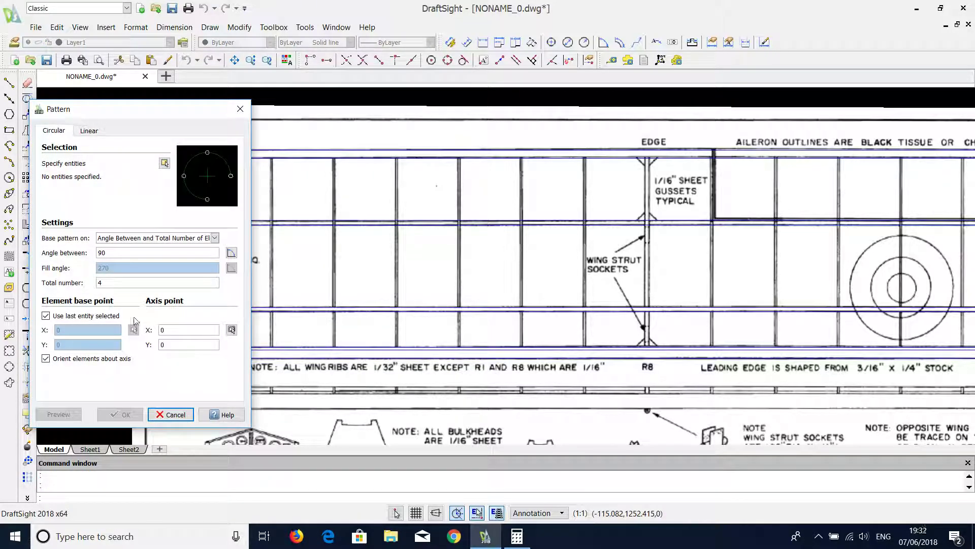
left_click_drag(159, 113, 424, 156)
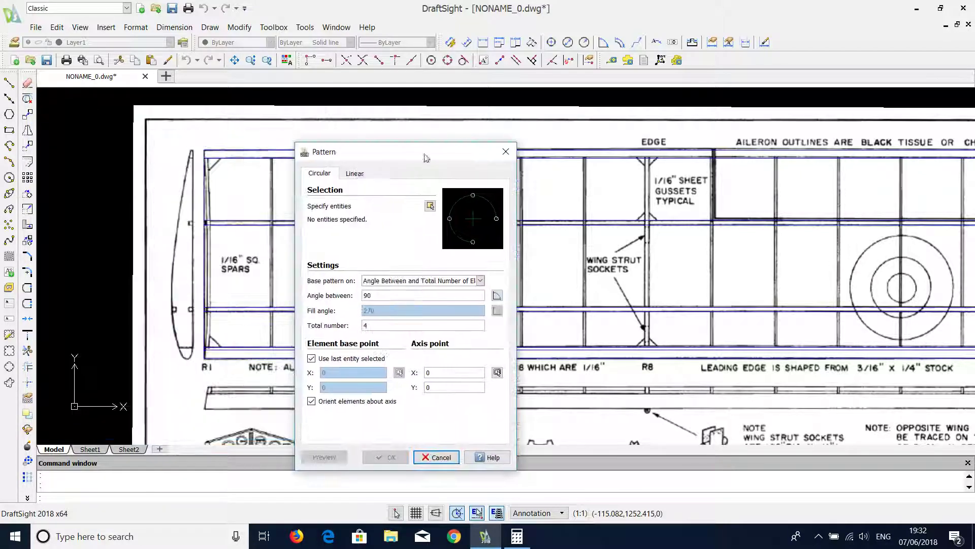
left_click(206, 208)
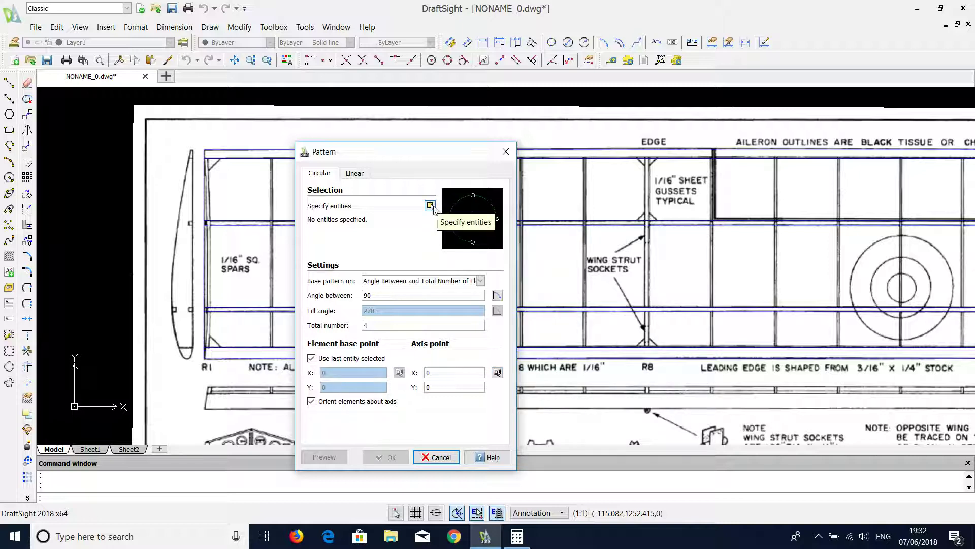
left_click(430, 206)
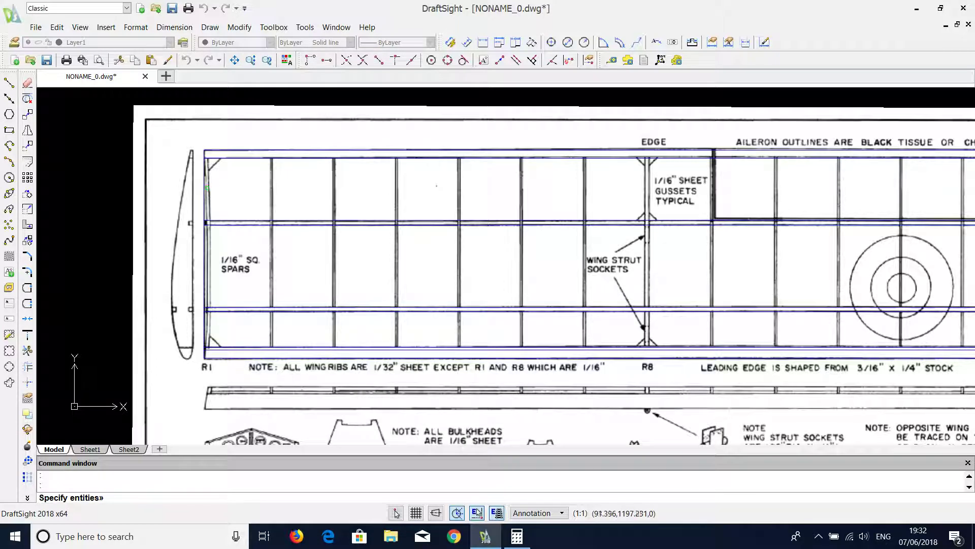
left_click(205, 187)
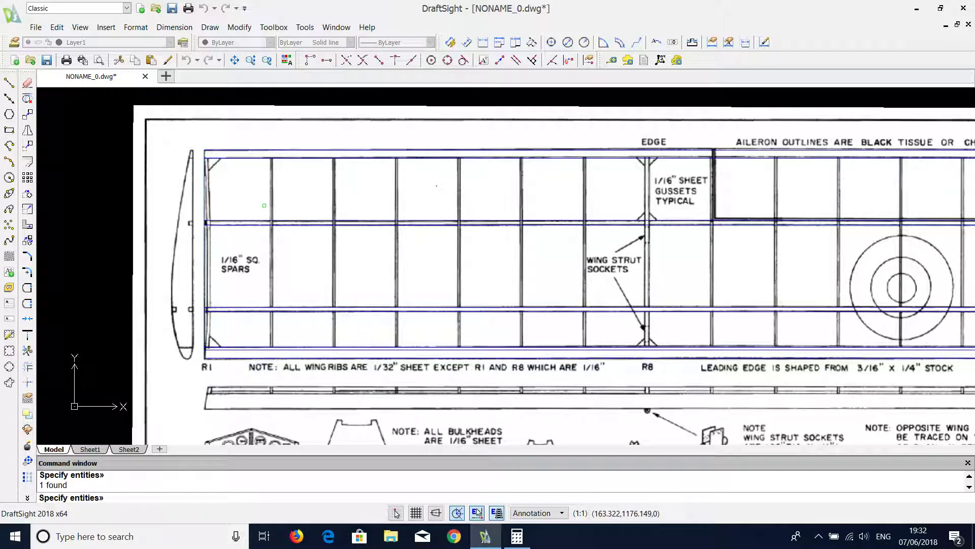
key("Return")
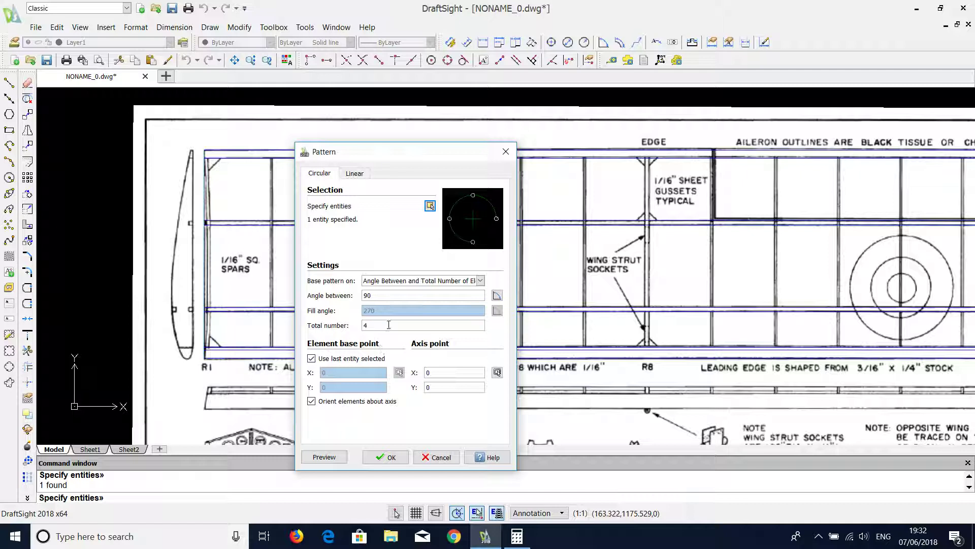
left_click(360, 176)
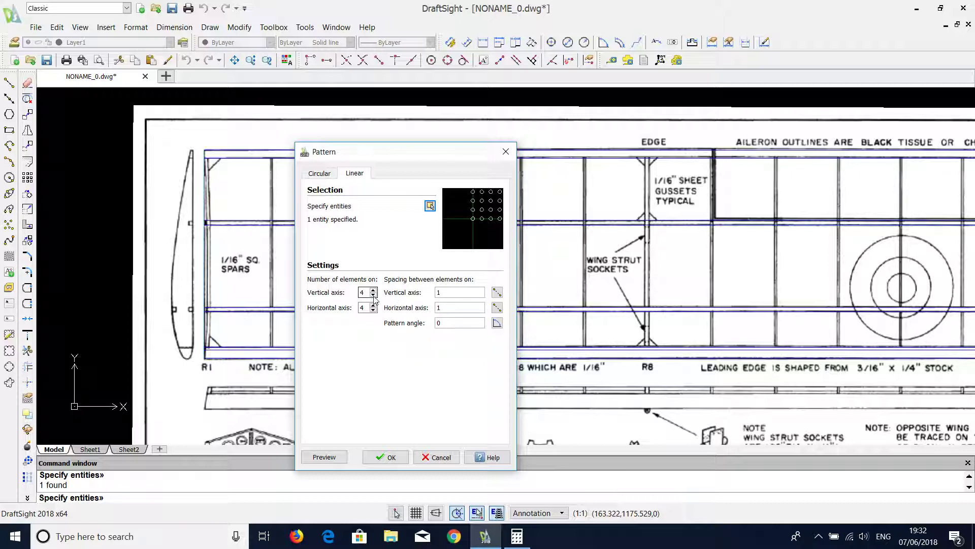
double_click(368, 293)
type("1")
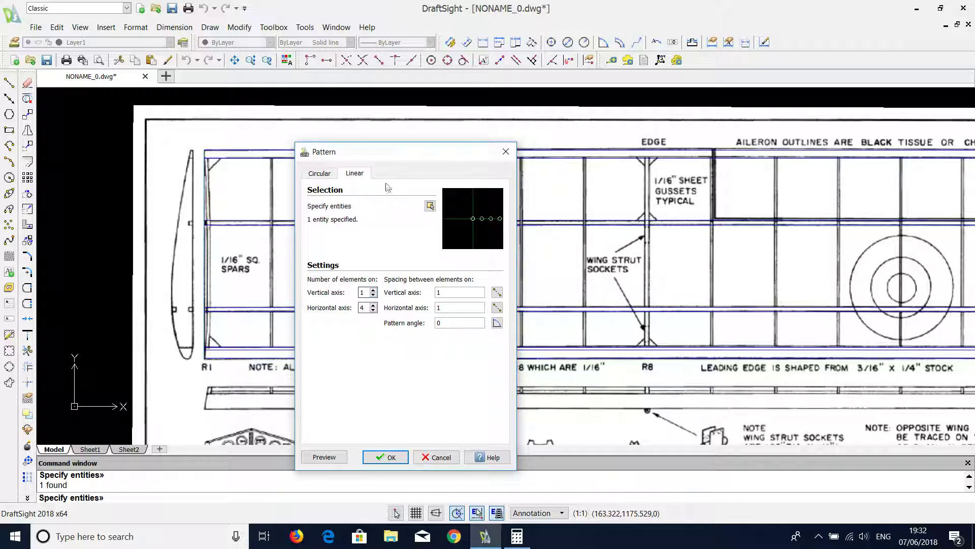
mouse_move(383, 151)
left_mouse_down()
mouse_move(371, 239)
mouse_move(343, 295)
left_mouse_up()
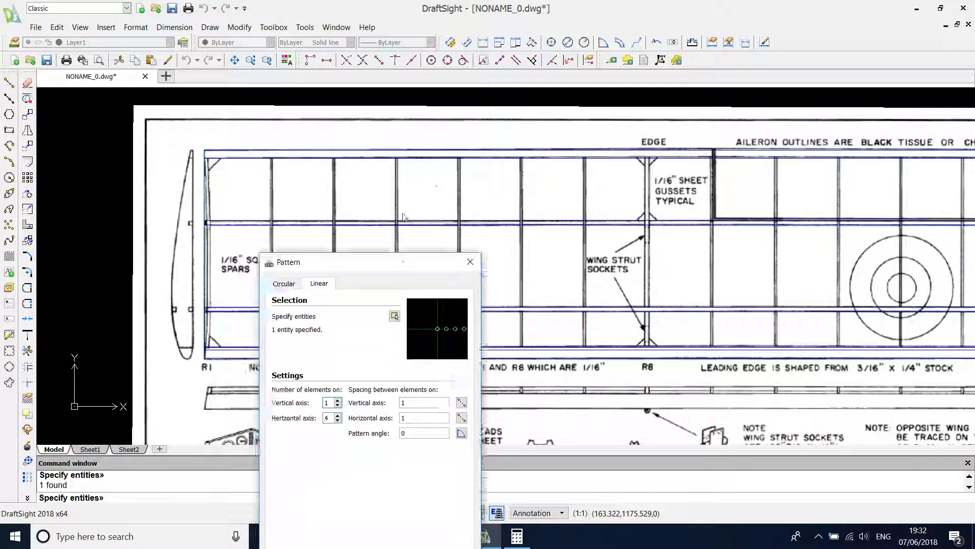
left_click_drag(400, 298, 385, 118)
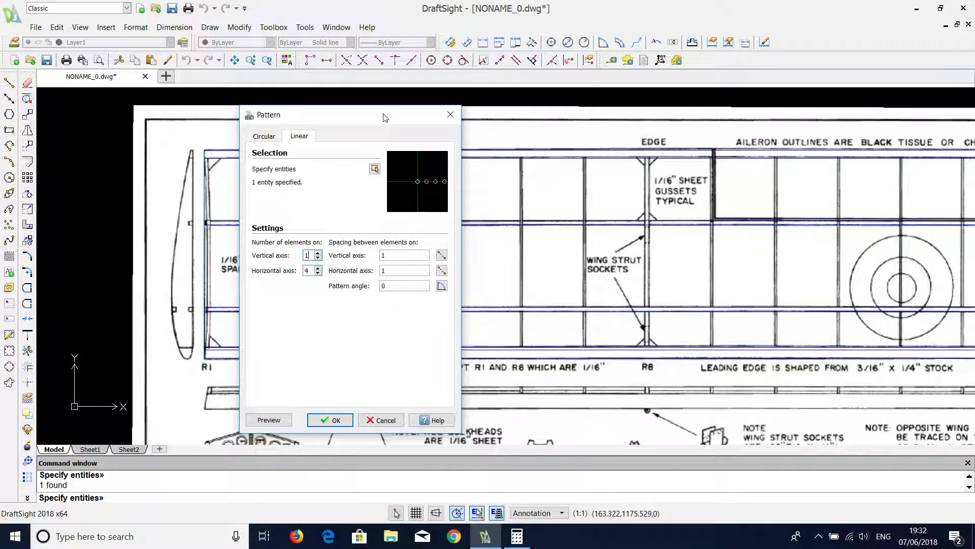
left_click(381, 420)
scroll(463, 304, "up", 1)
scroll(462, 303, "up", 1)
scroll(462, 304, "down", 1)
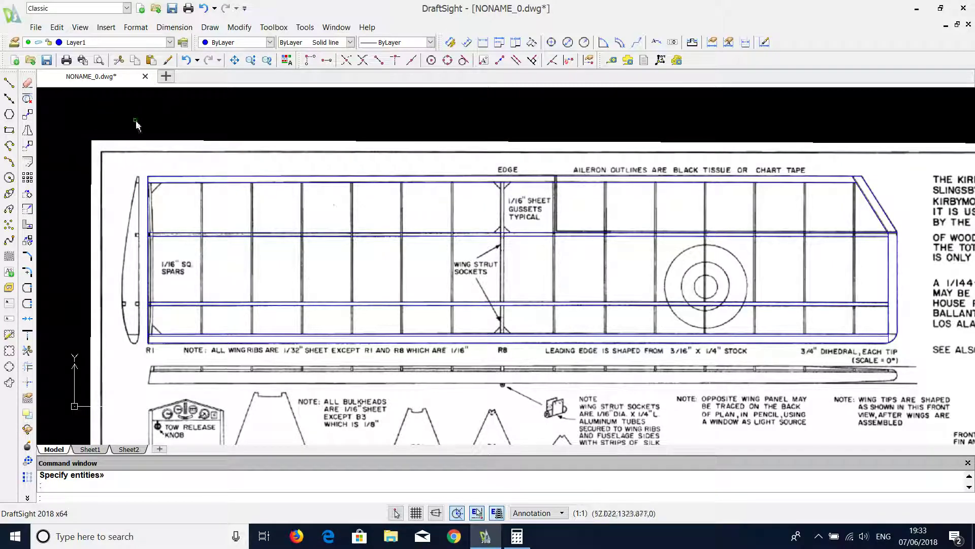
Step: Set up a 14-element linear pattern of the leftmost rib line
left_click(28, 178)
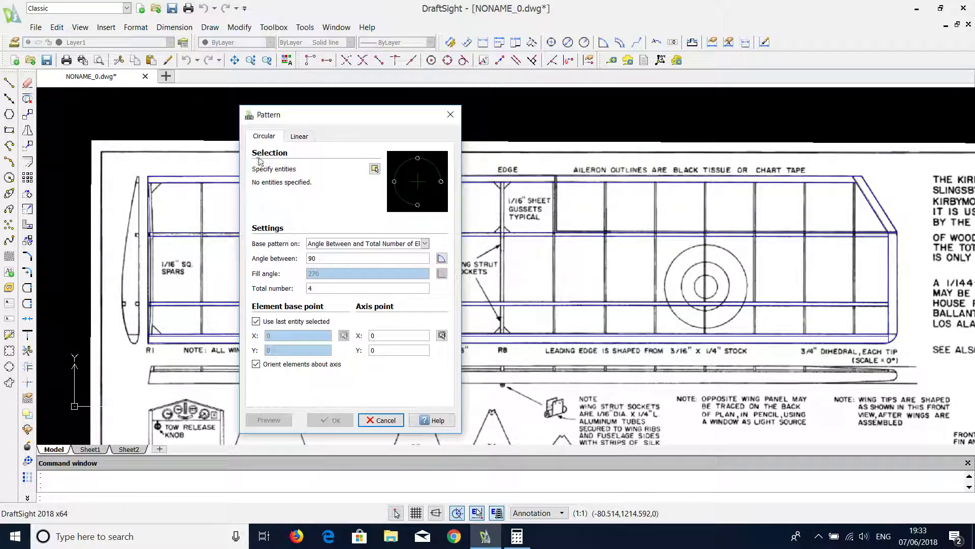
left_click(297, 137)
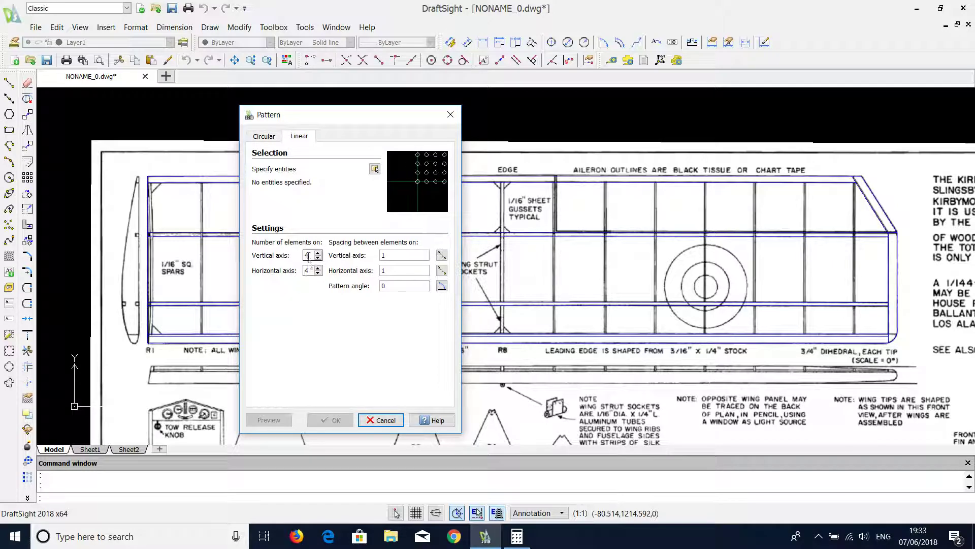
left_click_drag(307, 255, 293, 254)
type("1")
left_click(375, 169)
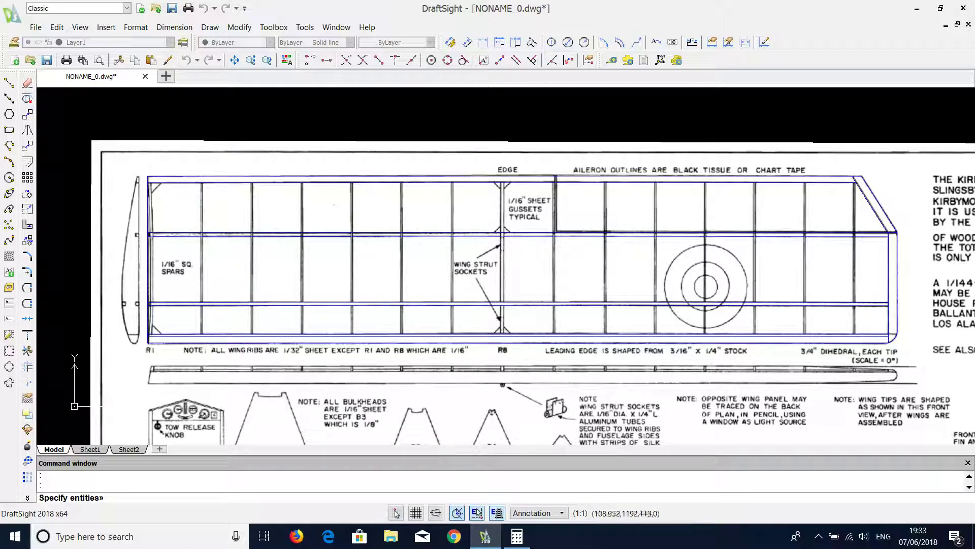
left_click(148, 259)
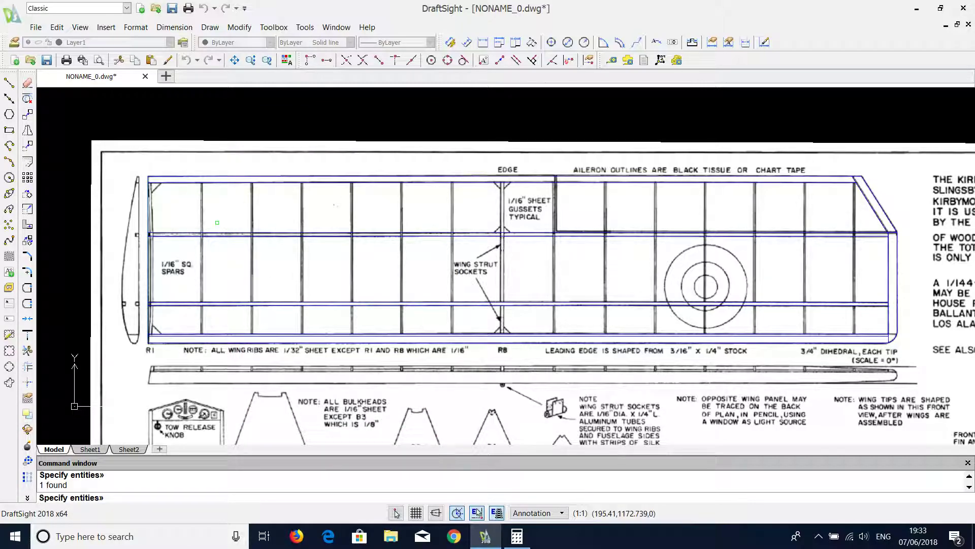
key("Return")
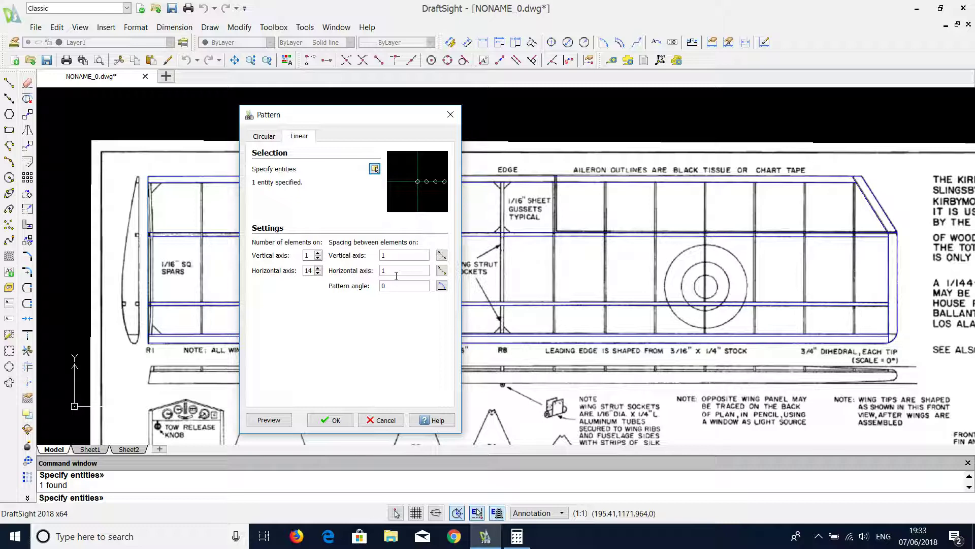
Step: Preview rib spacings of 85, 82 and 78, then create the pattern at 78
left_click_drag(394, 271, 374, 271)
type("85")
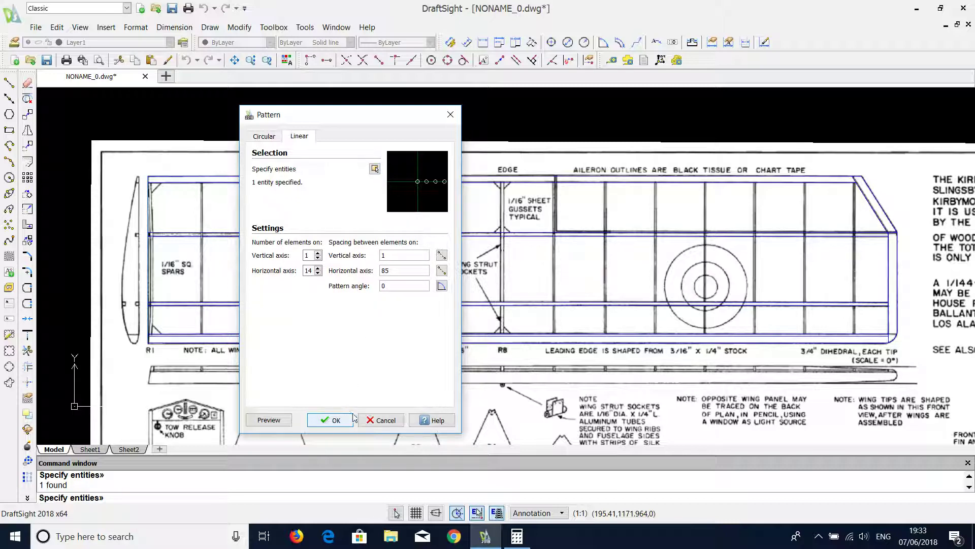
left_click(269, 419)
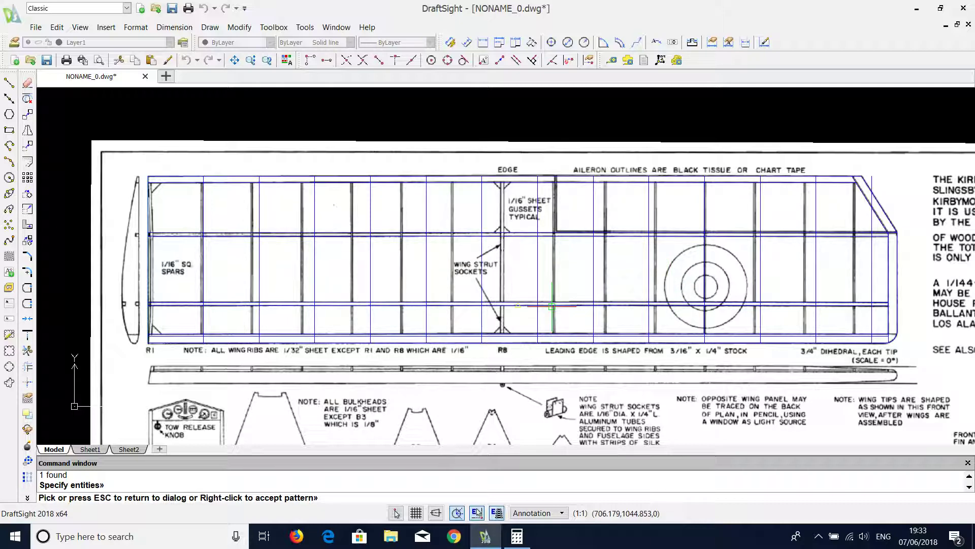
key("Escape")
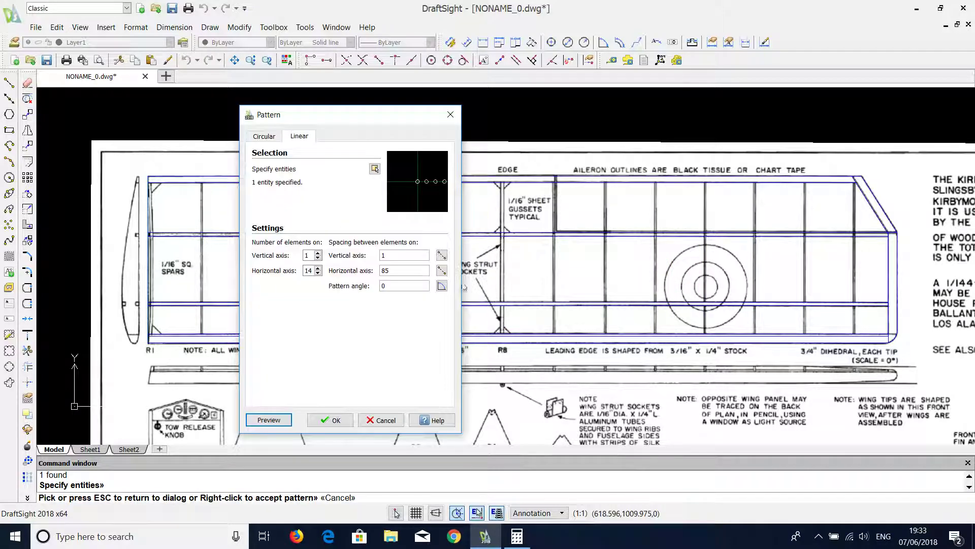
double_click(384, 270)
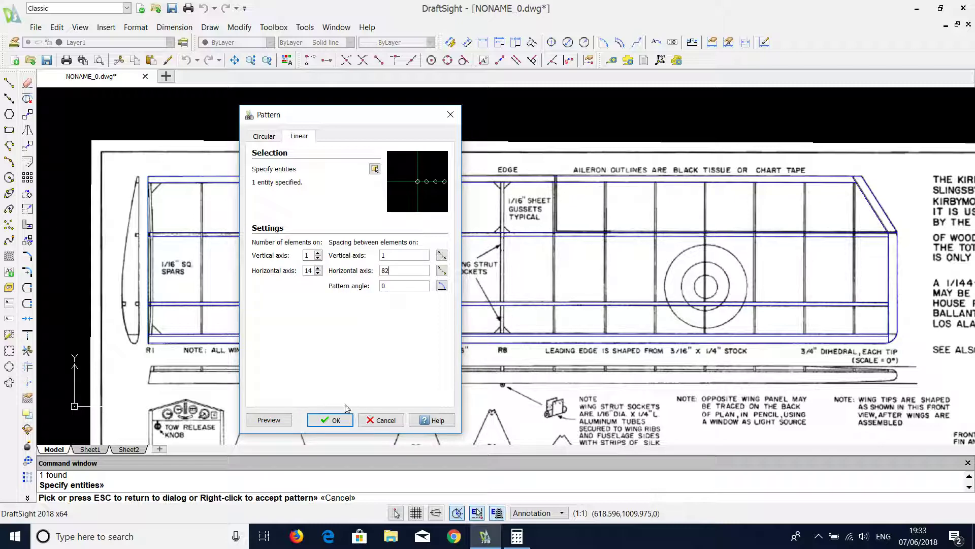
left_click(280, 421)
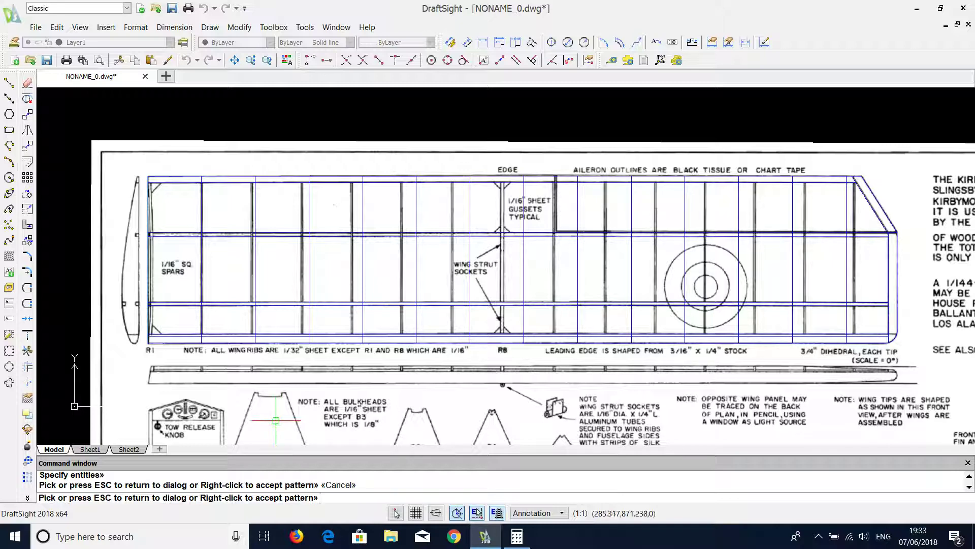
key("Escape")
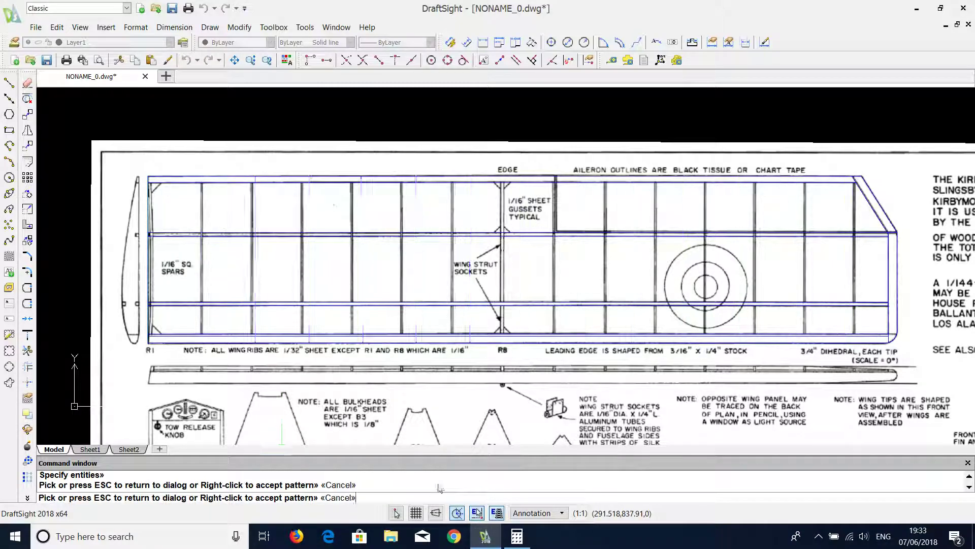
double_click(402, 270)
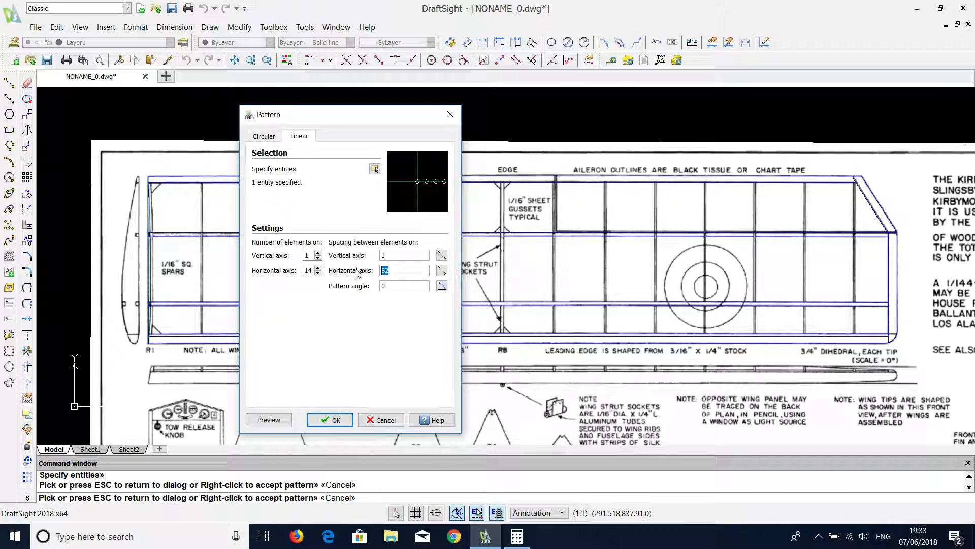
left_click(268, 420)
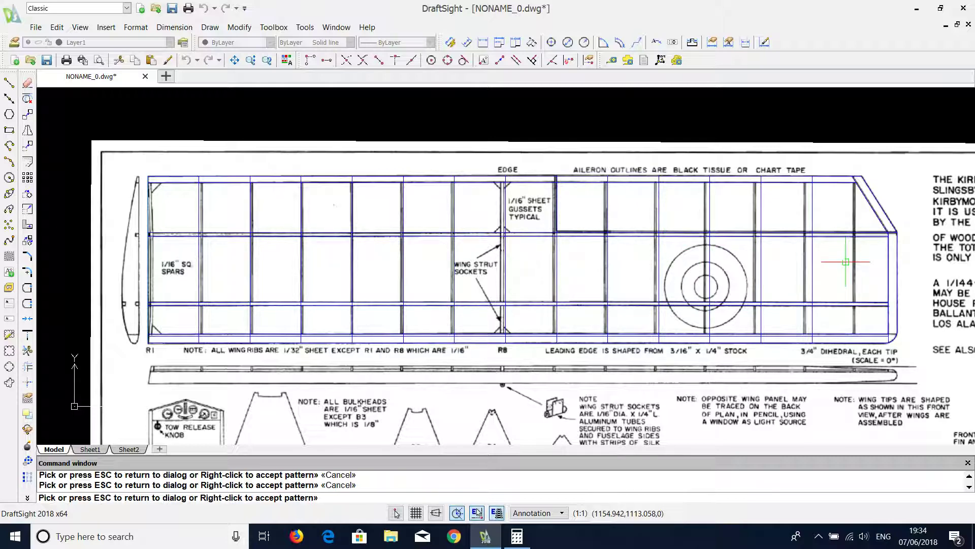
key("Escape")
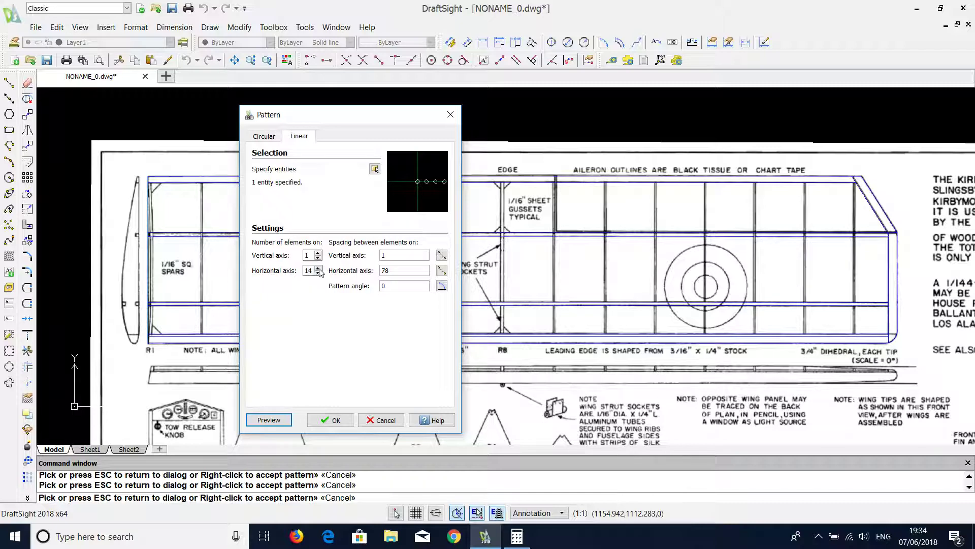
left_click(335, 420)
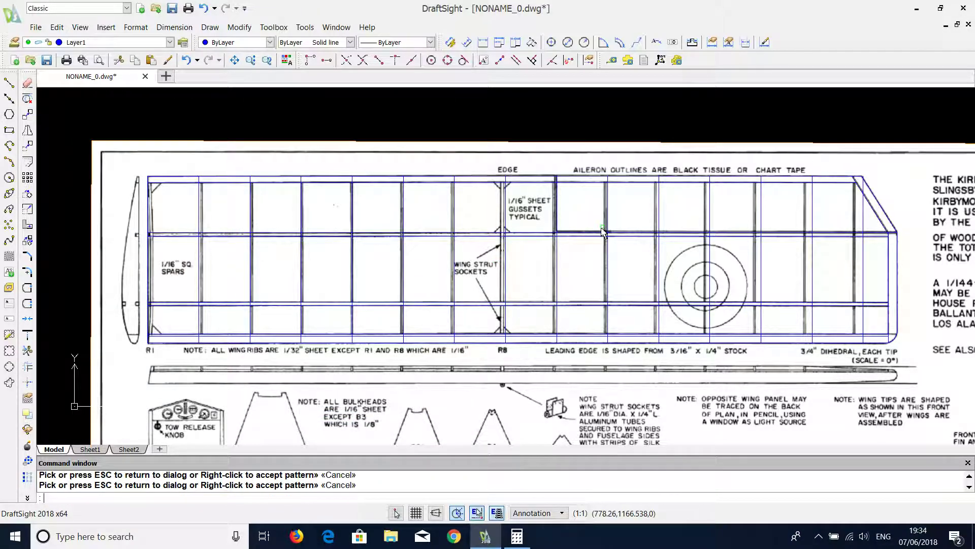
scroll(602, 232, "up", 3)
scroll(628, 240, "up", 2)
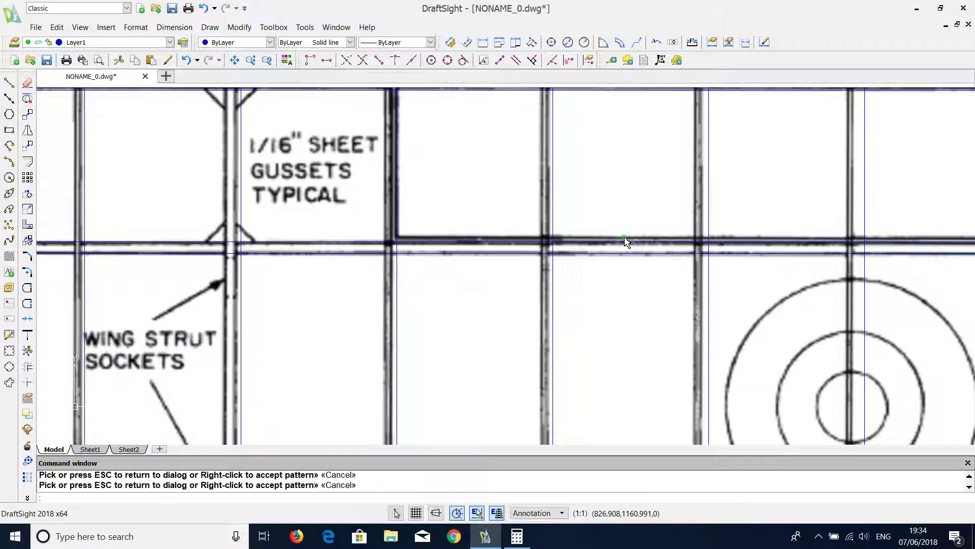
scroll(500, 244, "down", 2)
scroll(495, 246, "down", 1)
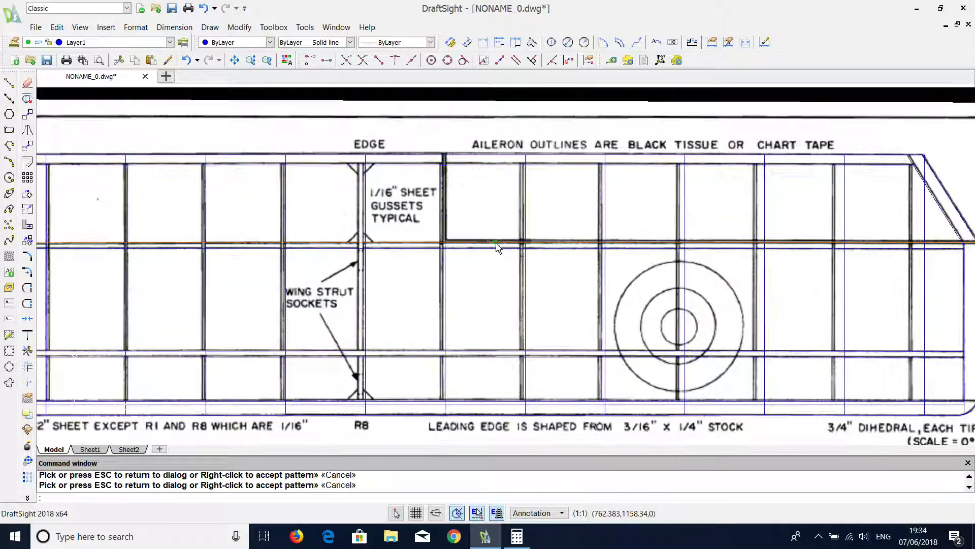
scroll(496, 246, "down", 1)
scroll(496, 247, "down", 1)
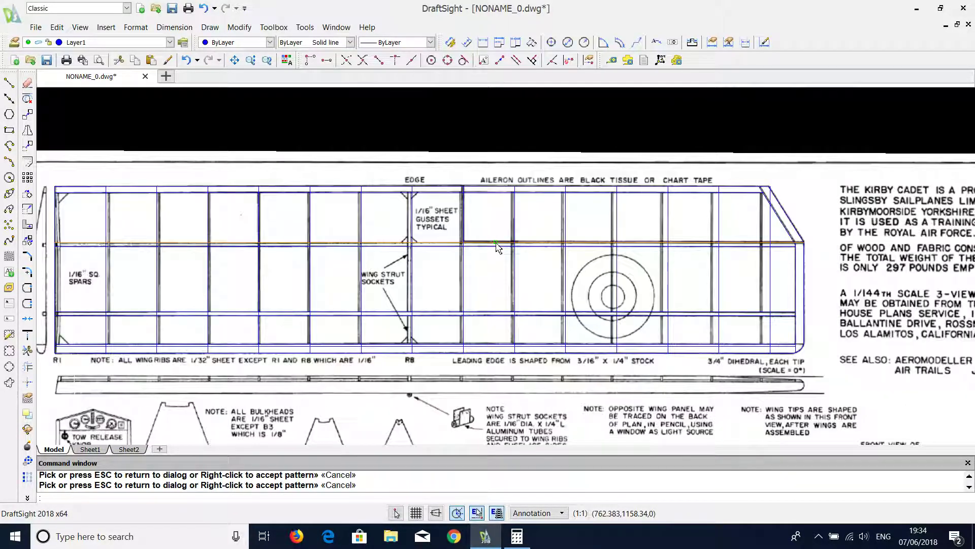
scroll(496, 246, "down", 1)
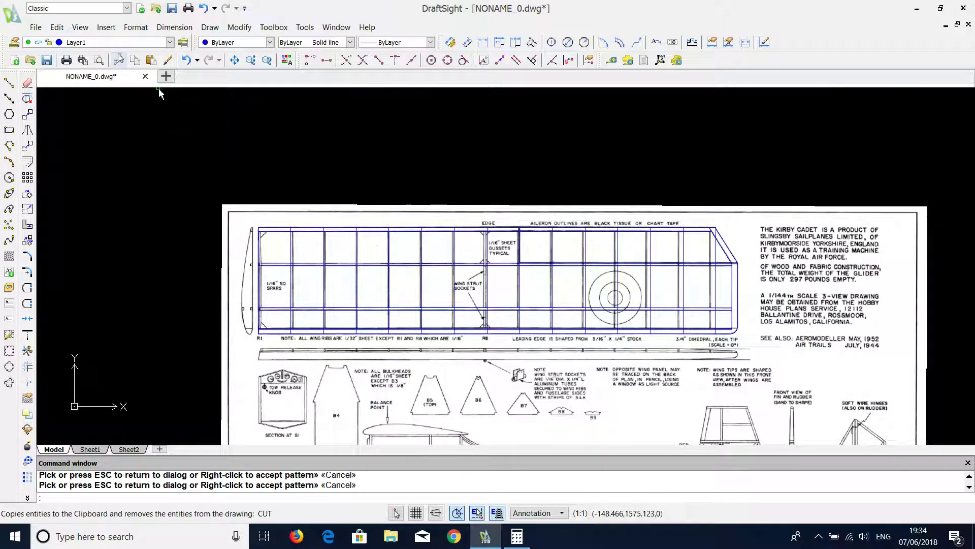
Step: Hide the reference plan layer and trim the rib stubs above the top wing edge
left_click(115, 43)
left_click(29, 53)
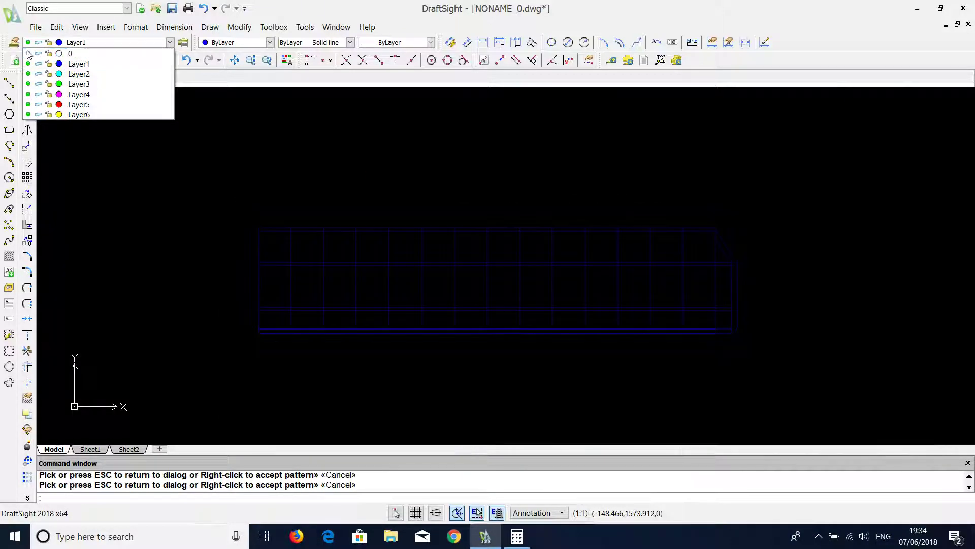
left_click(226, 262)
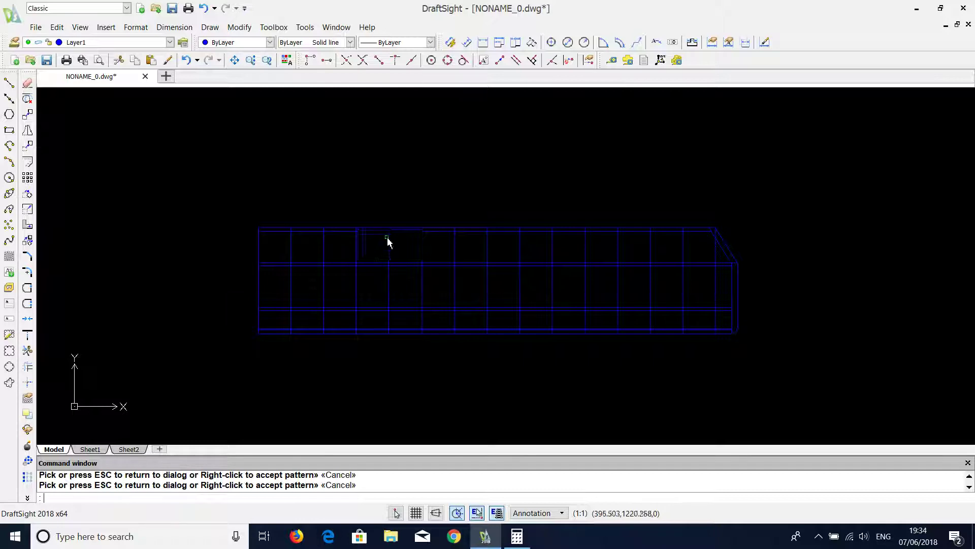
left_click(374, 230)
scroll(372, 265, "up", 1)
scroll(373, 265, "up", 1)
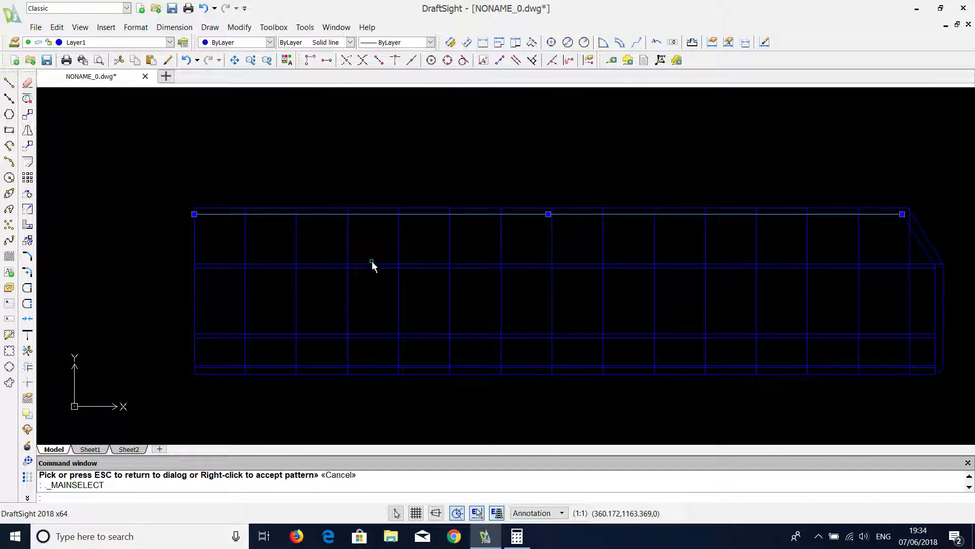
right_click_drag(372, 265, 403, 230)
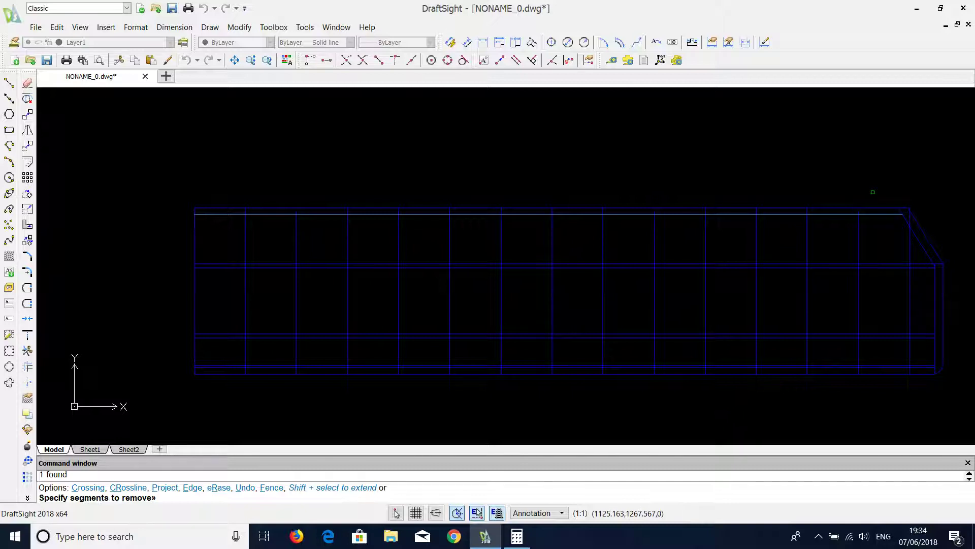
left_click(872, 192)
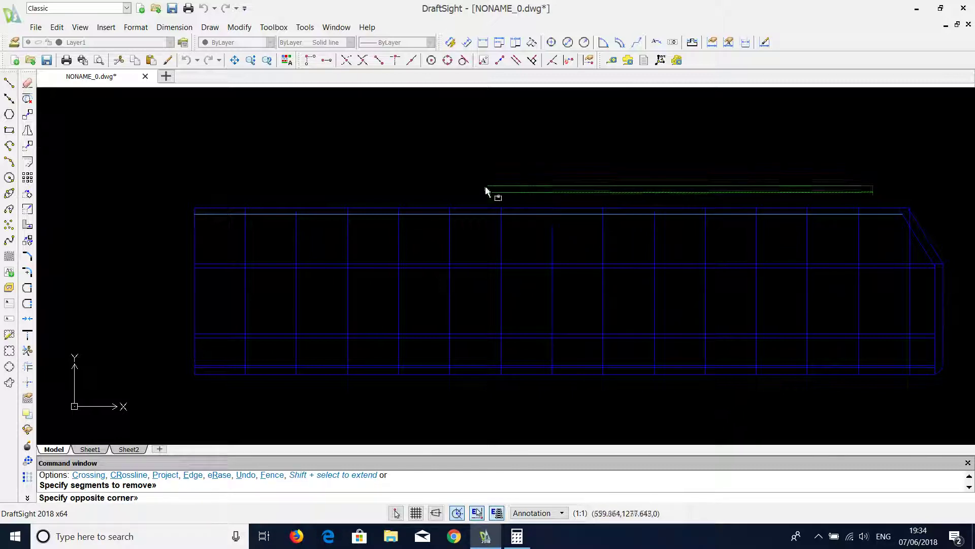
left_click(217, 214)
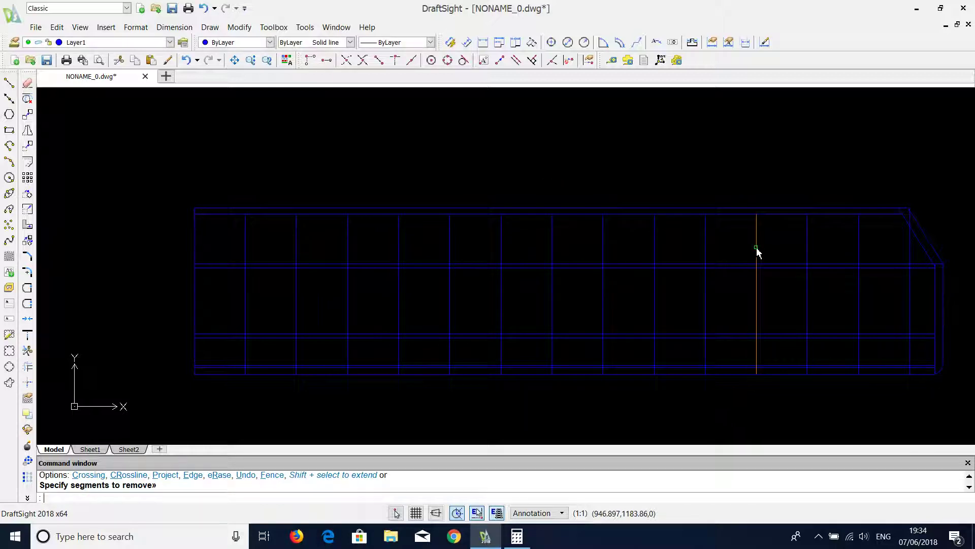
left_click(925, 251)
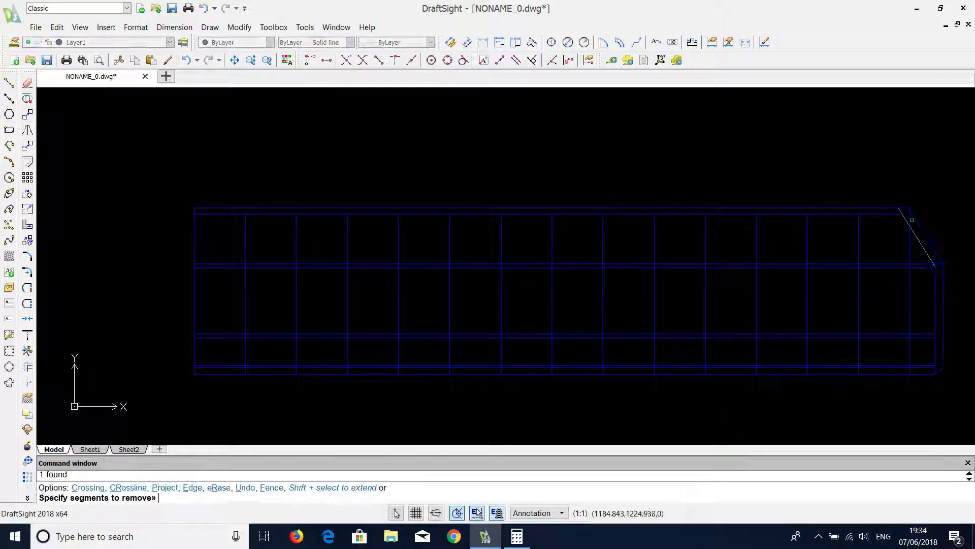
left_click(911, 220)
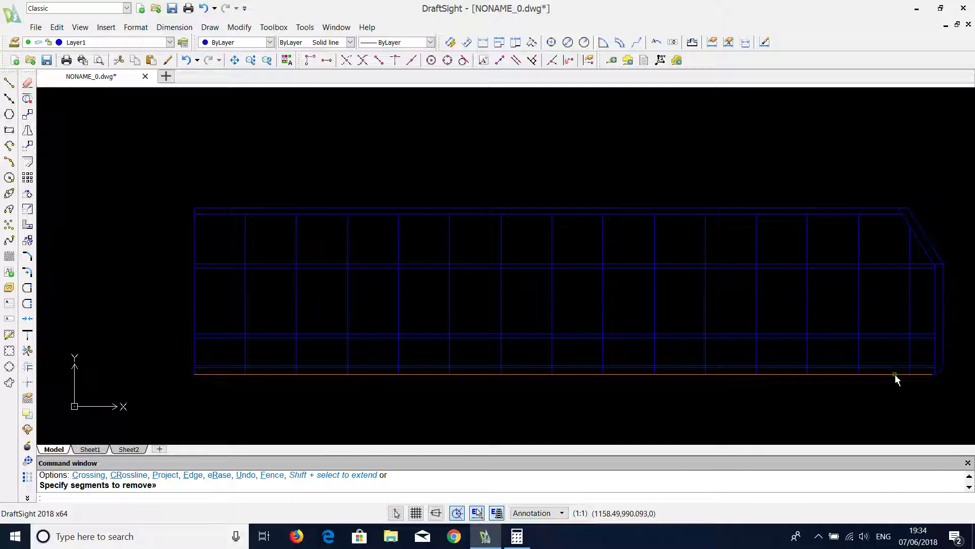
scroll(891, 376, "up", 3)
Step: Trim the rib ends below the bottom edge and the extra vertical segment near the tip
left_click(854, 355)
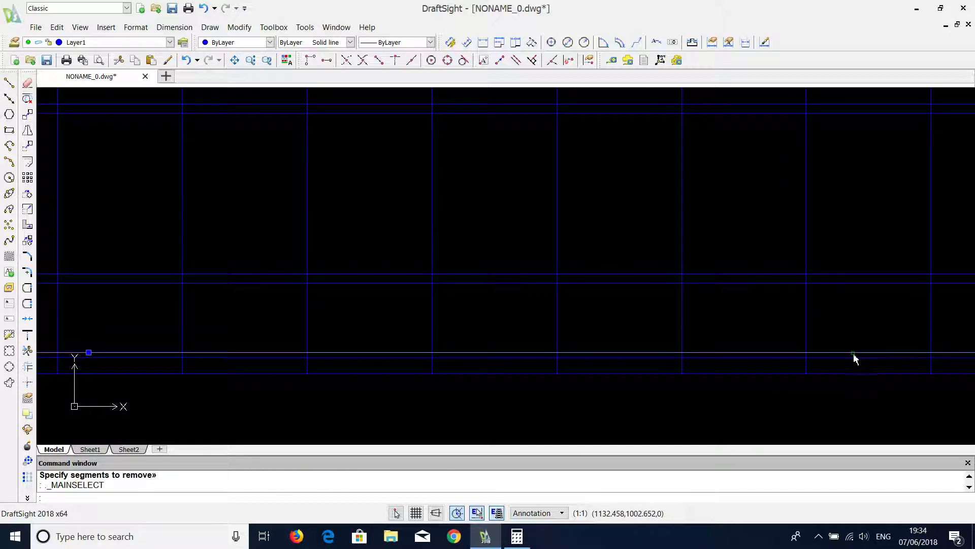
left_click(836, 353)
scroll(835, 353, "down", 3)
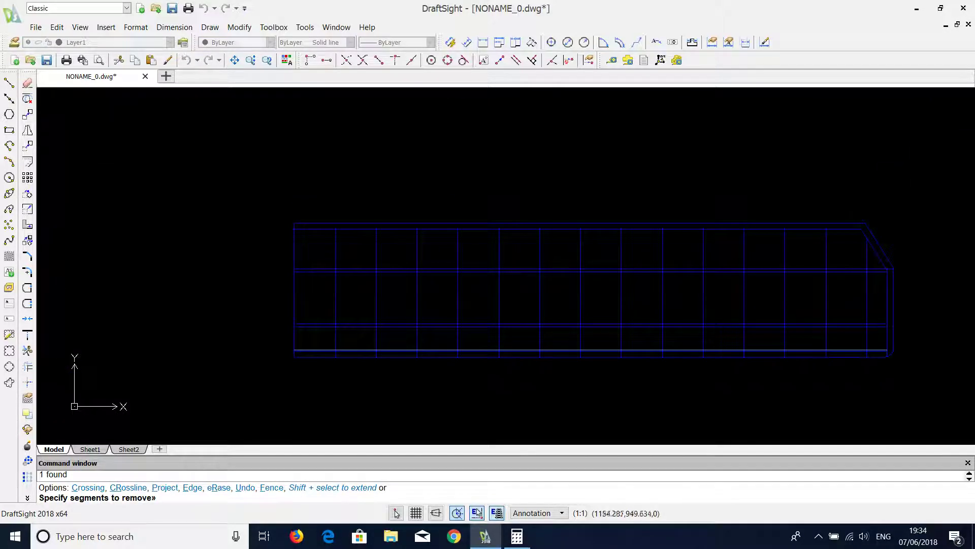
left_click(875, 390)
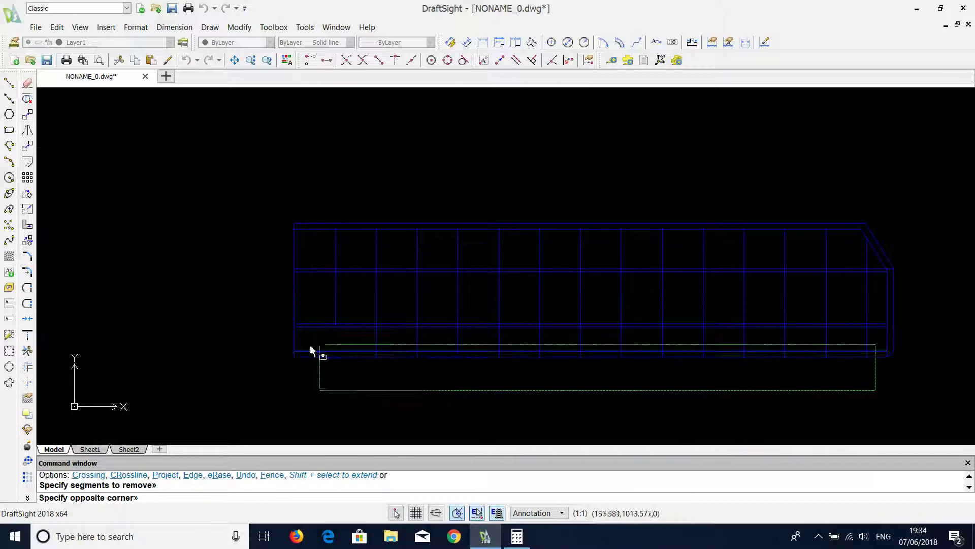
left_click(297, 358)
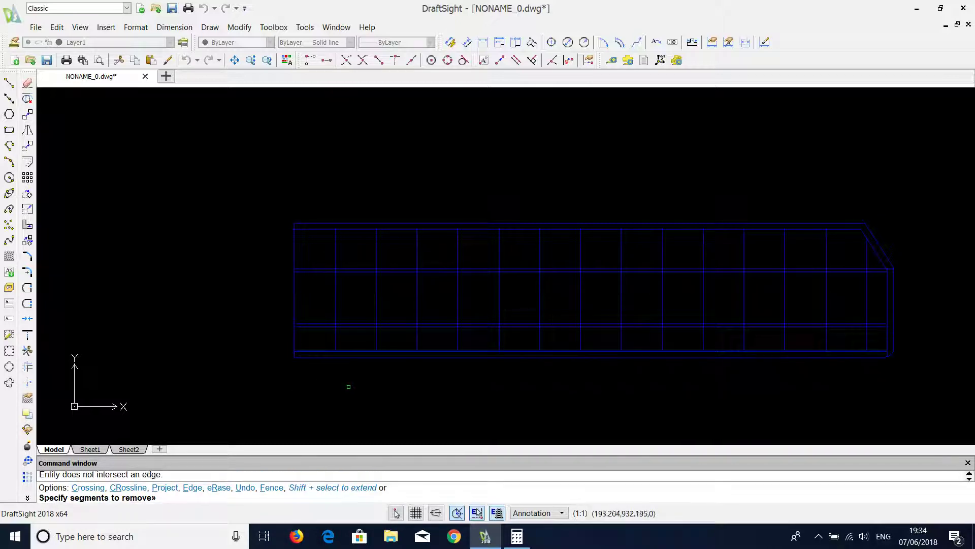
key("Return")
scroll(470, 402, "up", 1)
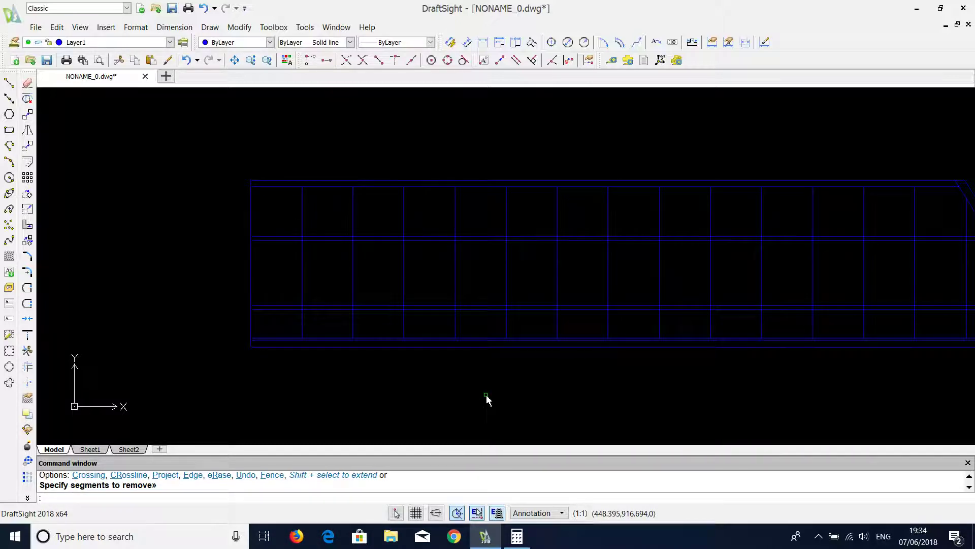
mouse_move(488, 400)
middle_mouse_down()
mouse_move(423, 379)
mouse_move(403, 386)
middle_mouse_up()
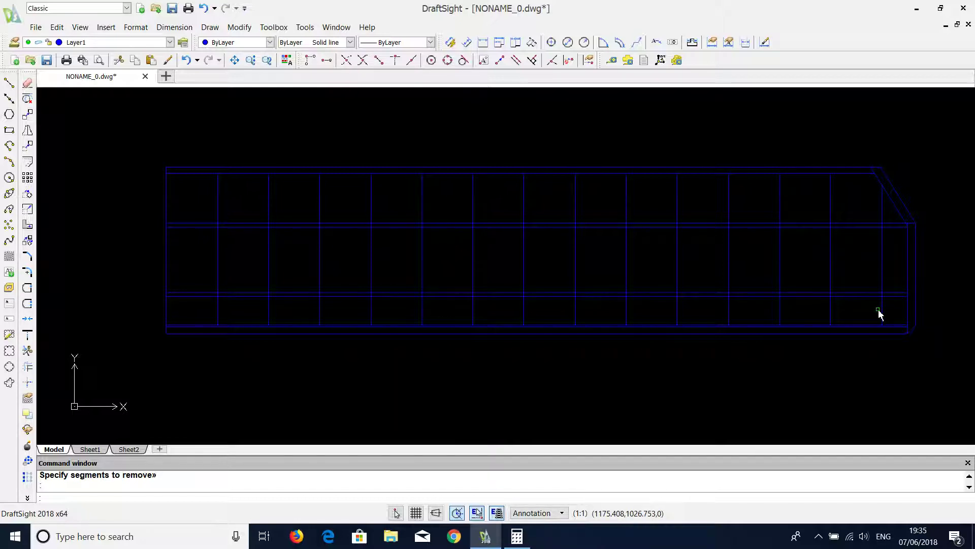
left_click(915, 297)
left_click(128, 45)
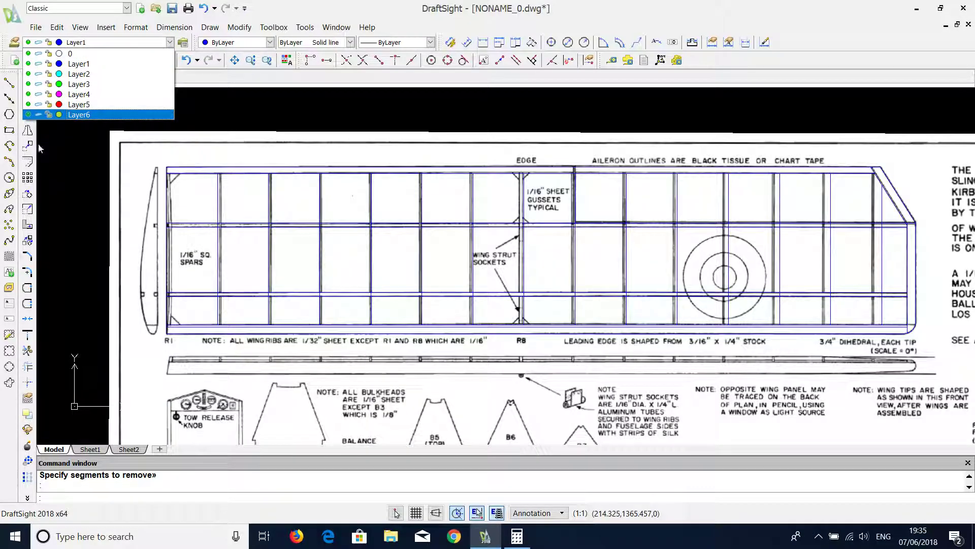
left_click(249, 87)
key("Escape")
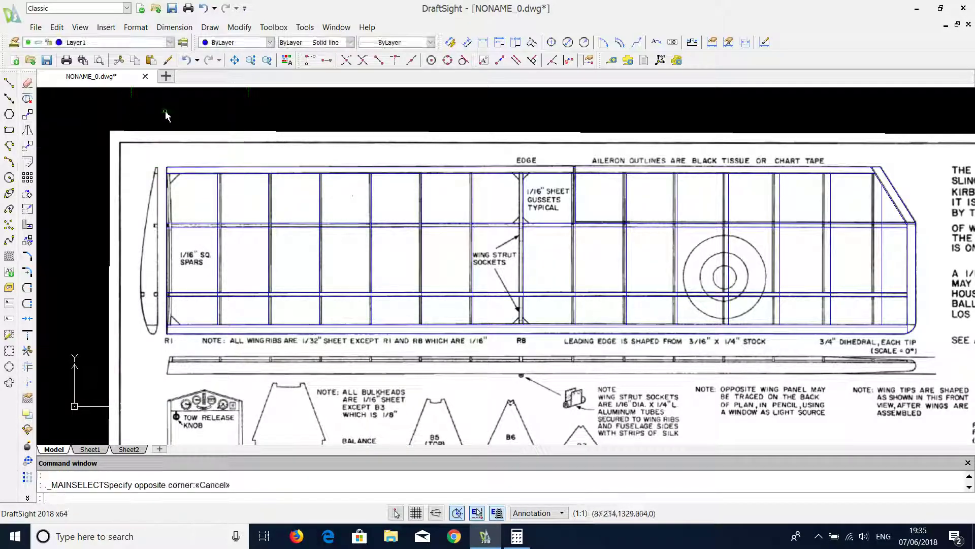
scroll(457, 217, "up", 2)
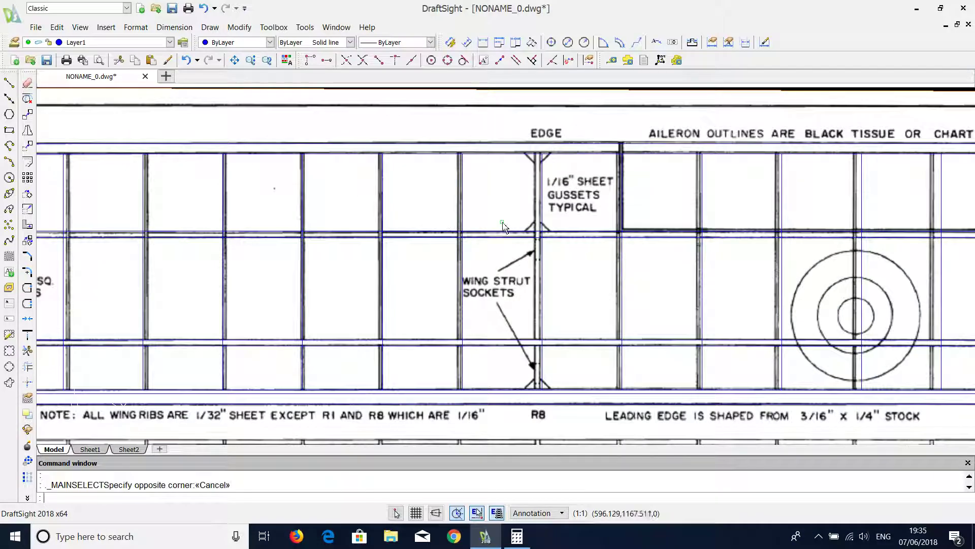
scroll(563, 233, "down", 1)
scroll(761, 244, "down", 1)
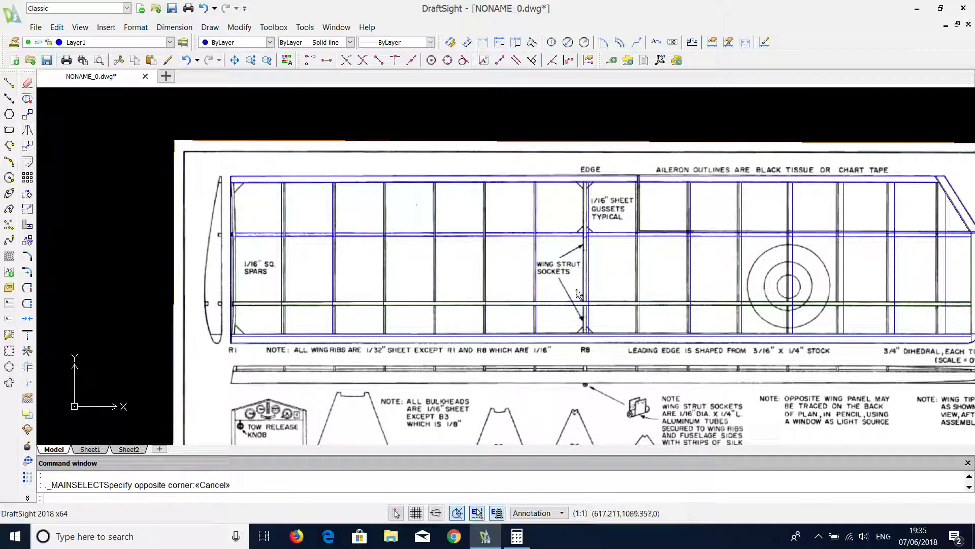
scroll(584, 259, "down", 2)
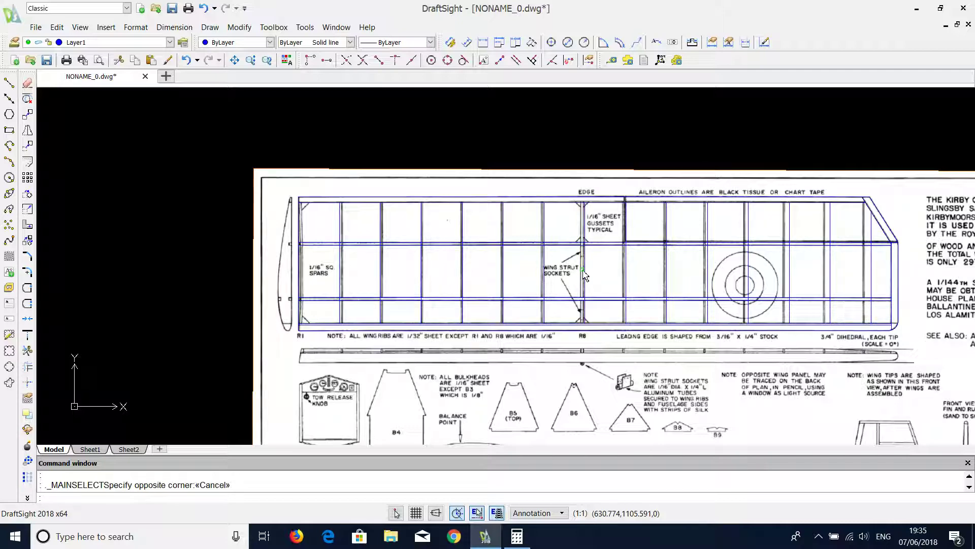
scroll(904, 287, "up", 1)
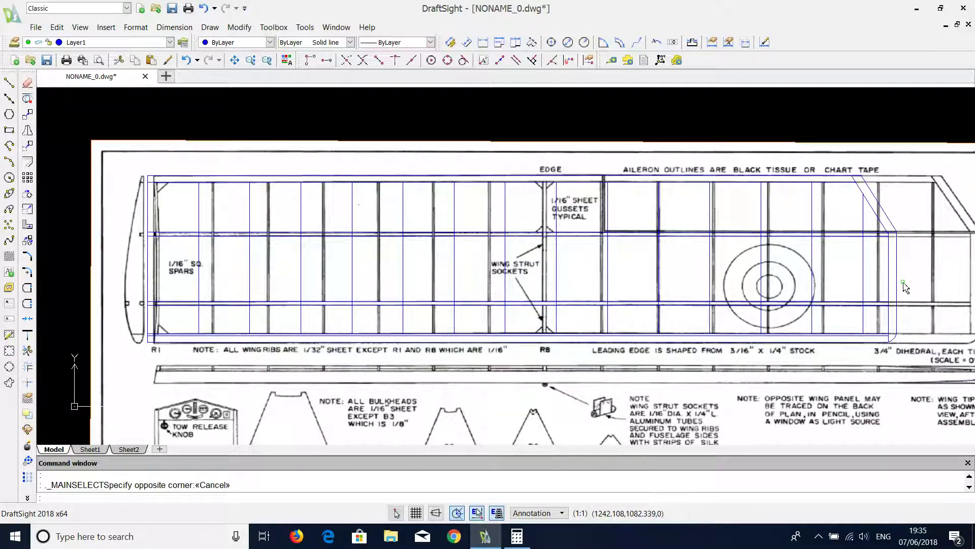
scroll(904, 287, "down", 1)
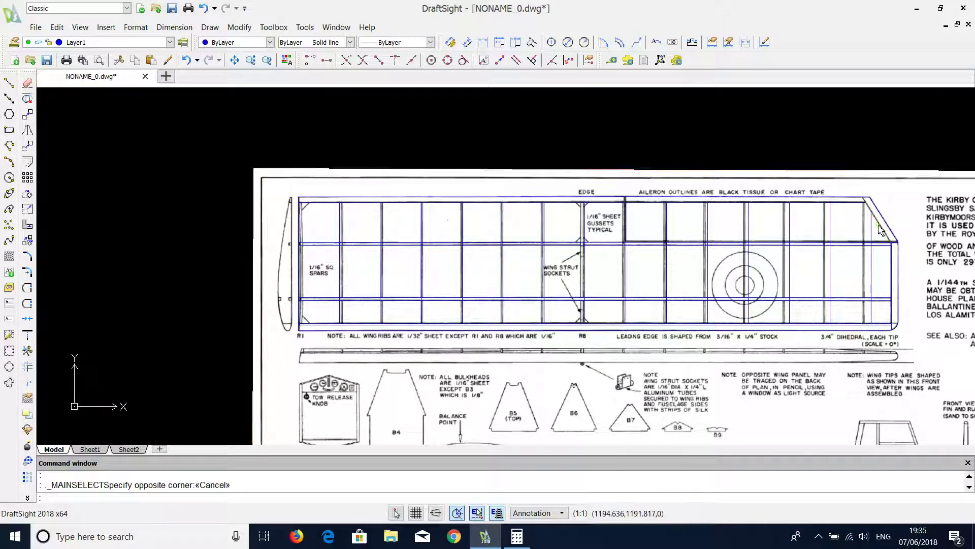
scroll(884, 230, "up", 2)
scroll(883, 230, "down", 2)
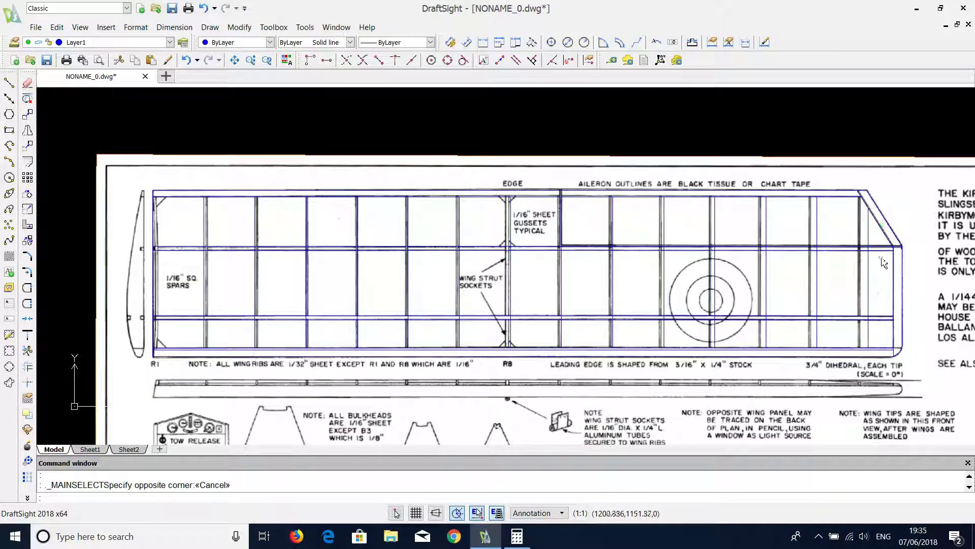
scroll(882, 313, "down", 1)
scroll(877, 311, "down", 1)
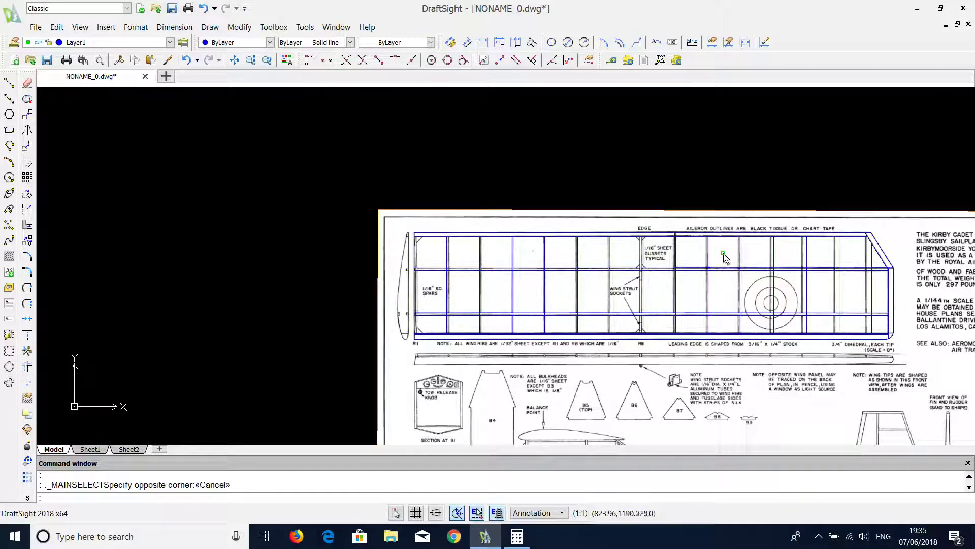
scroll(724, 258, "down", 1)
scroll(656, 274, "down", 1)
scroll(589, 291, "down", 1)
scroll(588, 291, "down", 1)
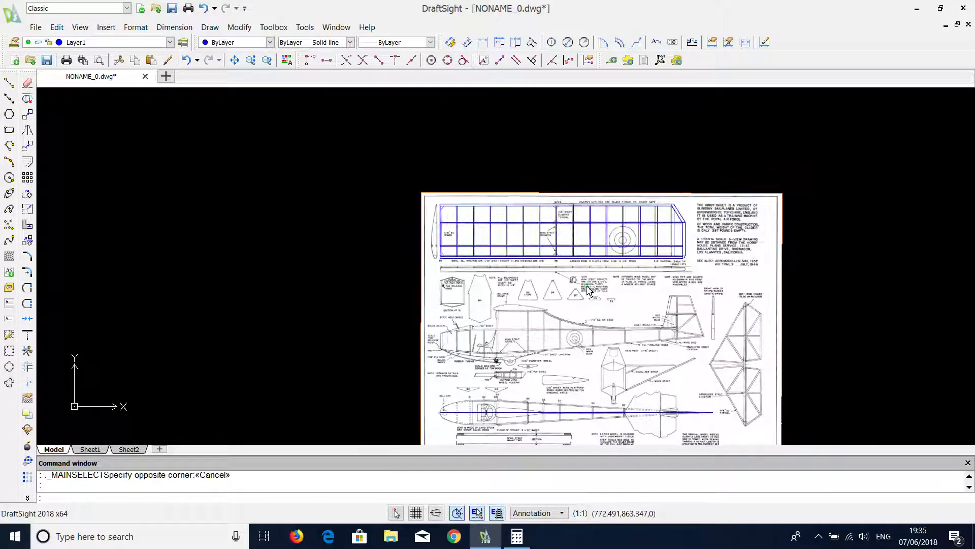
middle_click_drag(586, 296, 524, 259)
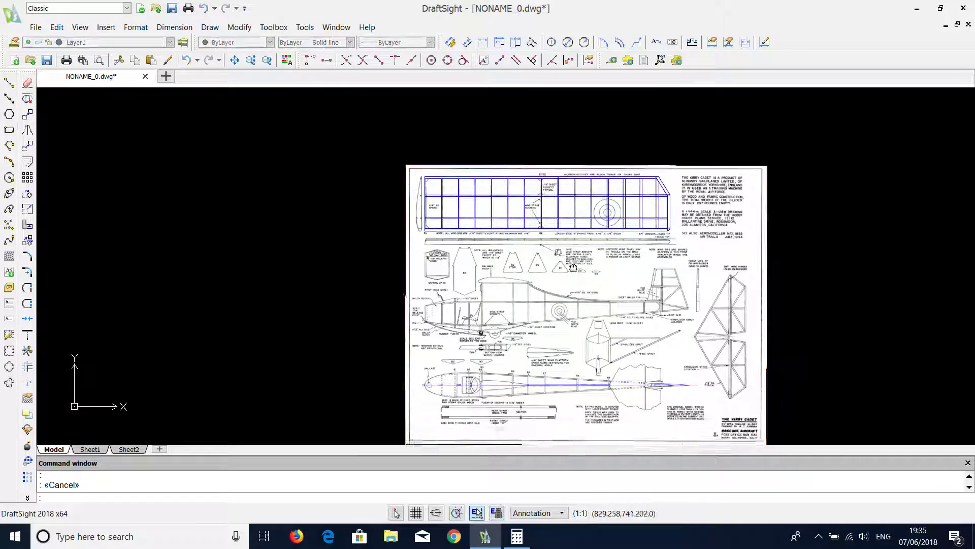
scroll(432, 188, "up", 4)
scroll(384, 158, "up", 4)
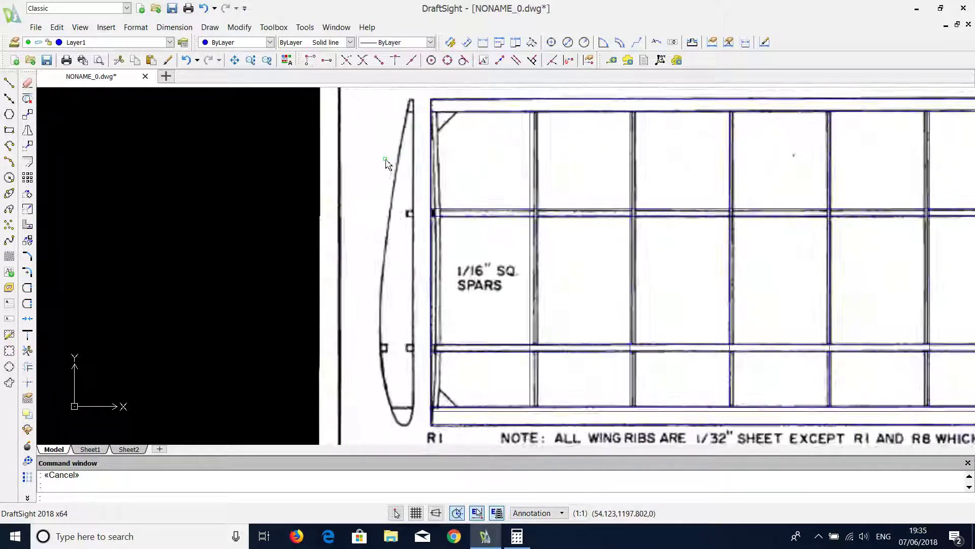
scroll(383, 158, "up", 1)
scroll(415, 191, "up", 1)
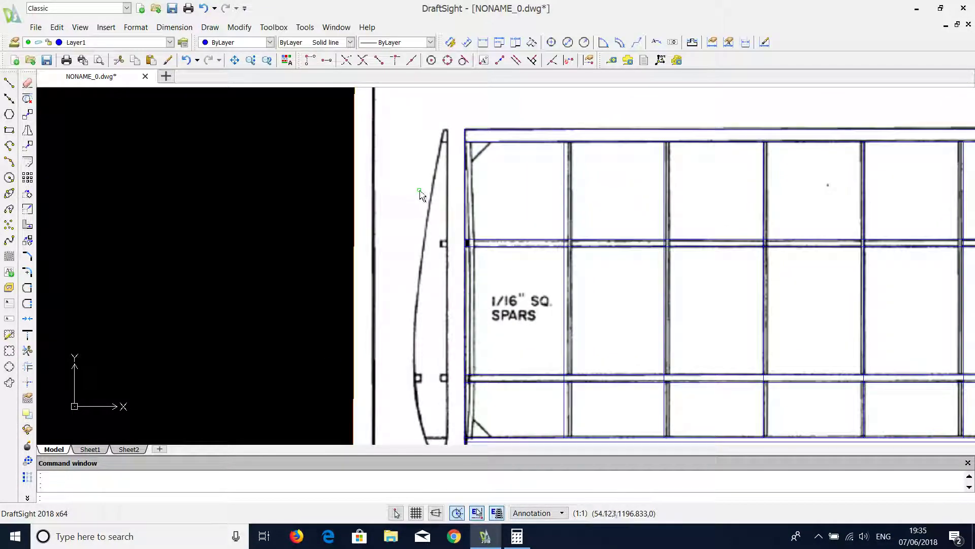
scroll(404, 183, "up", 1)
scroll(426, 114, "up", 1)
scroll(431, 118, "up", 2)
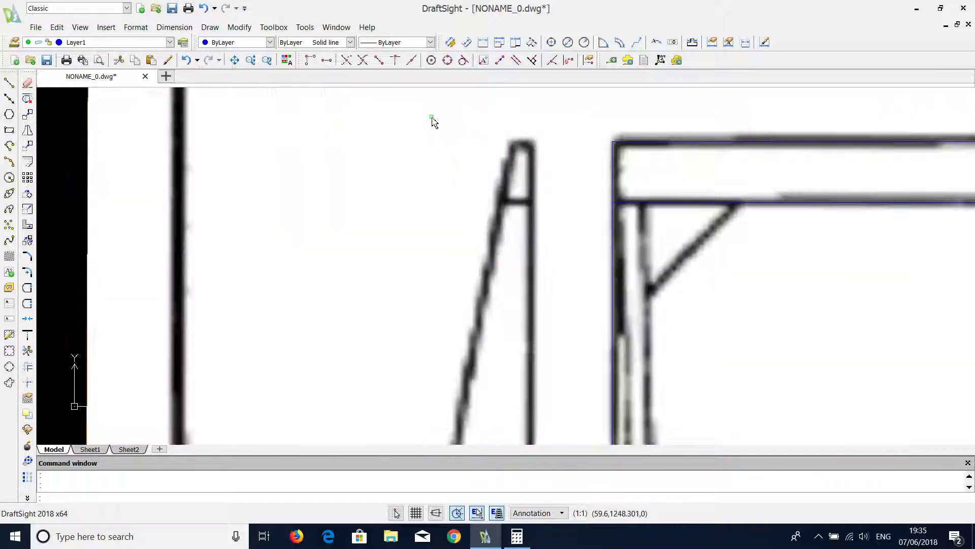
type("l")
Step: Draw the top and inner leading-edge lines extending left across the tip rib
key("Return")
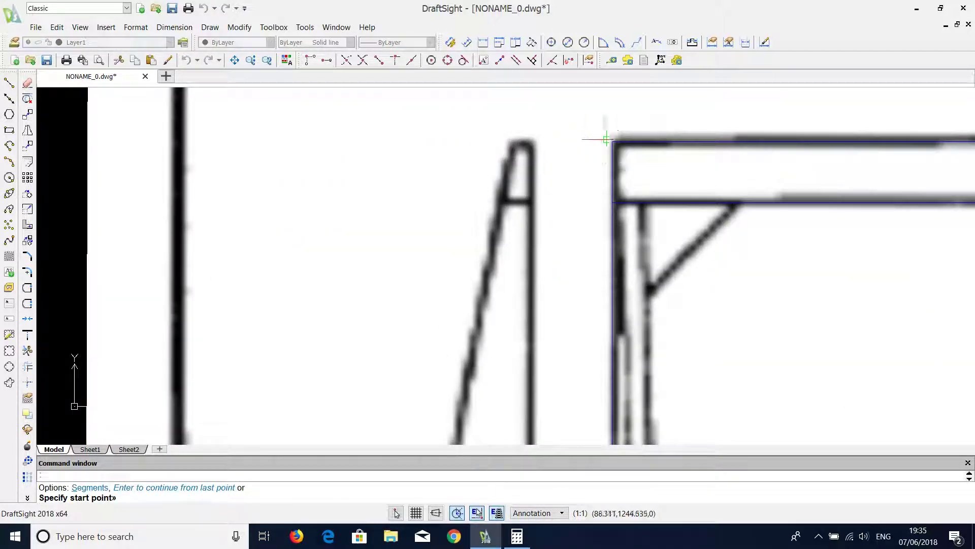
left_click(613, 141)
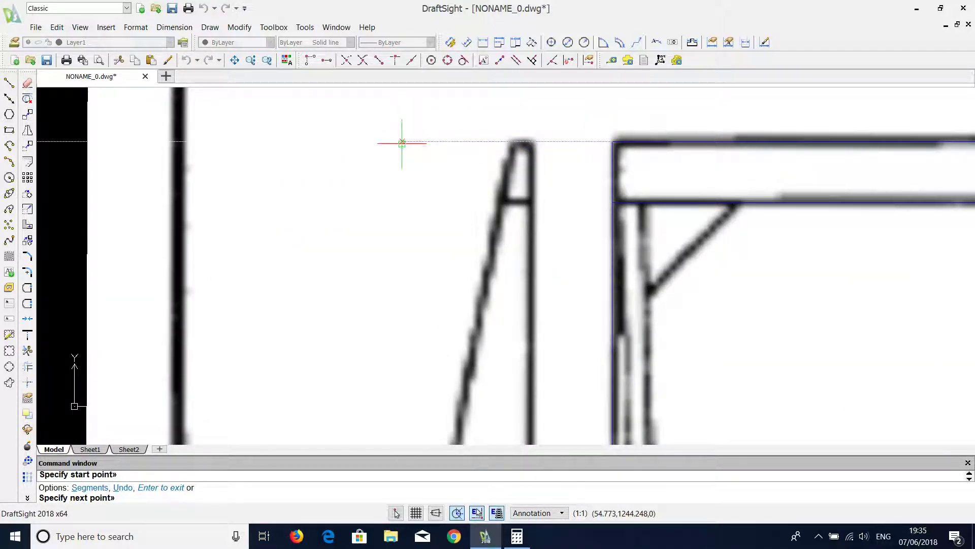
left_click(401, 141)
key("Return")
key("Return")
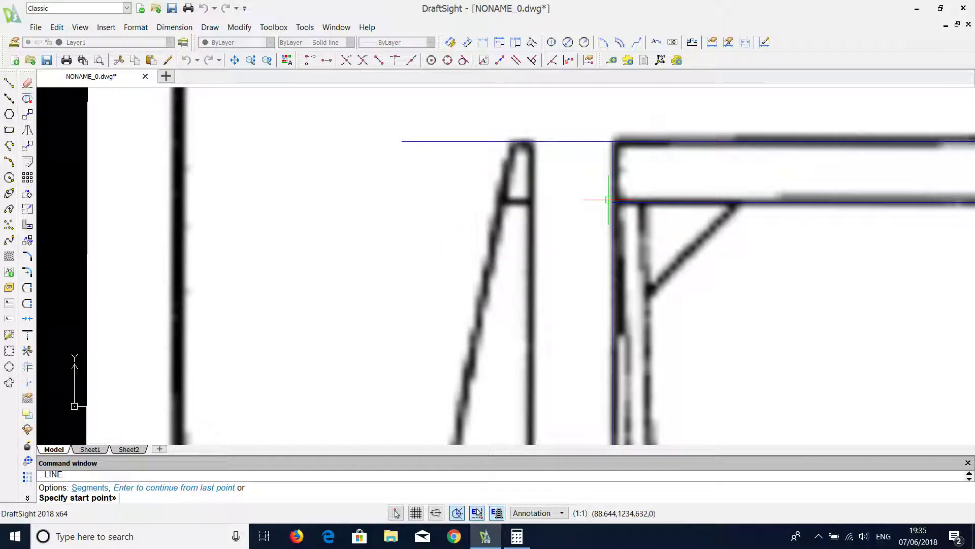
left_click(613, 202)
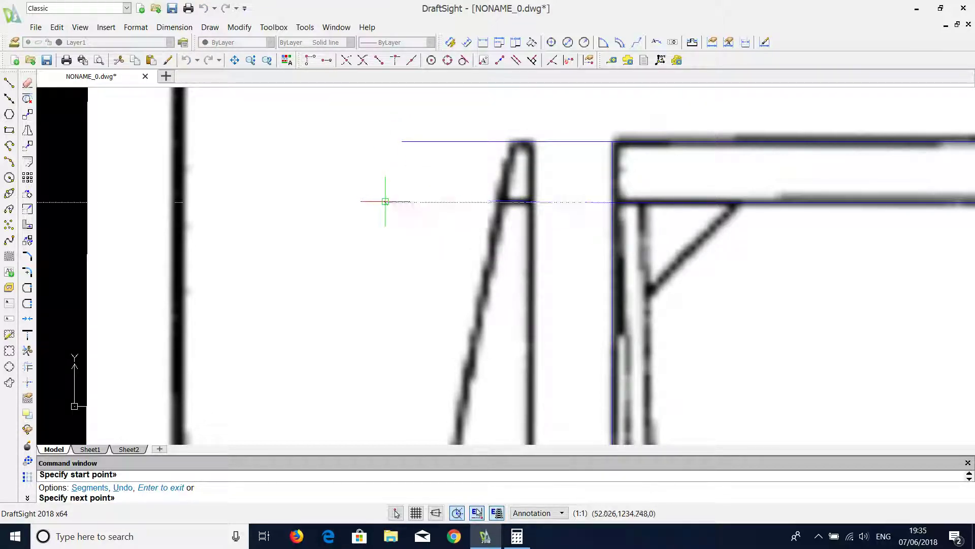
left_click(385, 201)
scroll(464, 224, "down", 3)
scroll(461, 304, "up", 3)
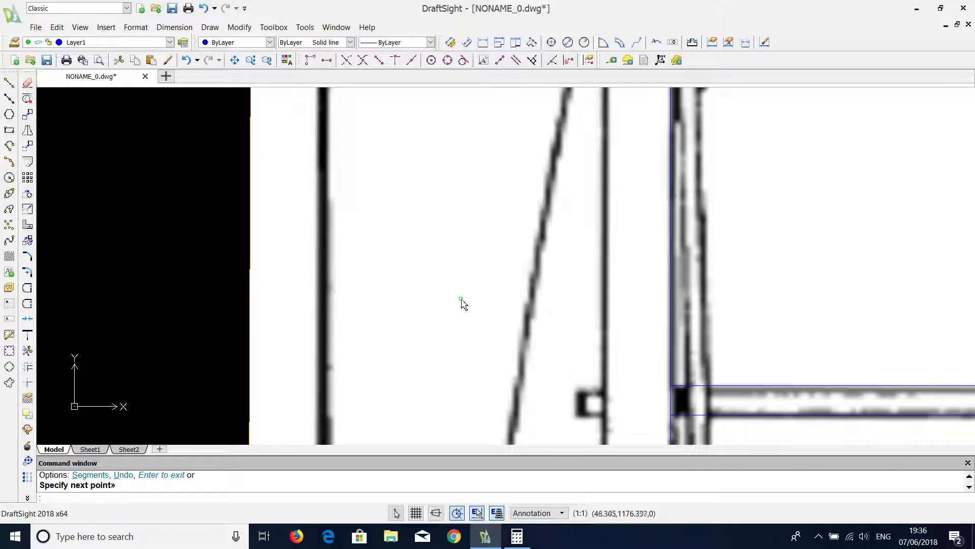
Step: Extend the upper and lower spar edge lines left to the tip notch
key("Return")
key("Return")
left_click(674, 387)
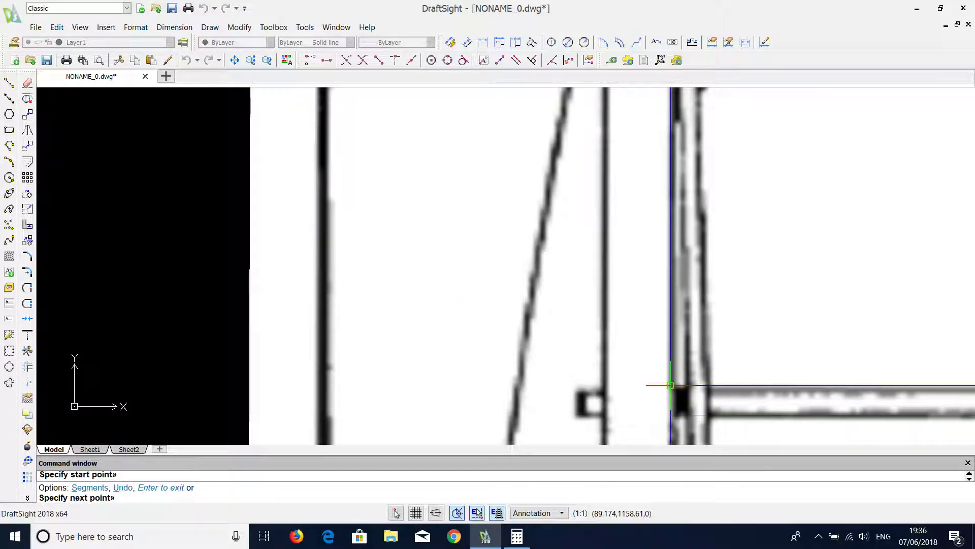
left_click(547, 383)
key("Return")
key("Return")
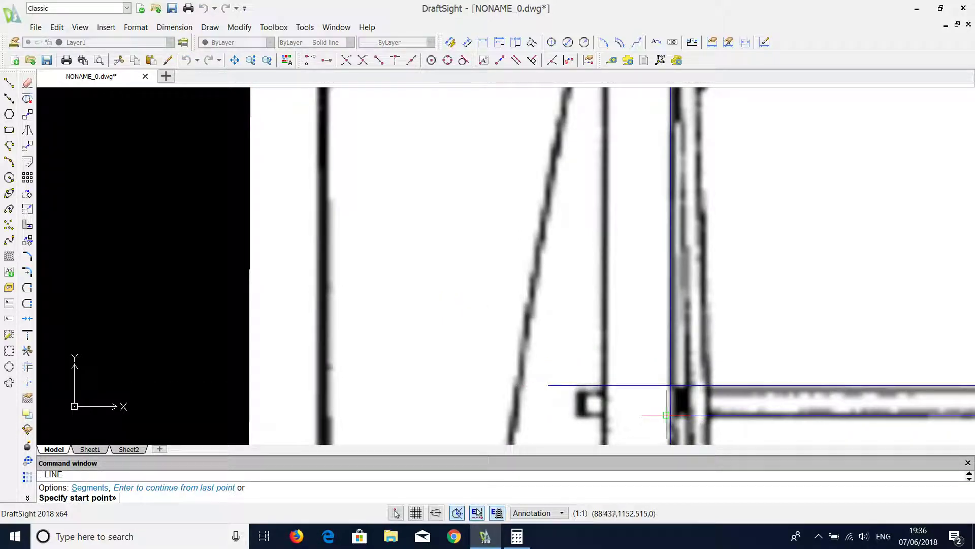
left_click(670, 415)
left_click(549, 415)
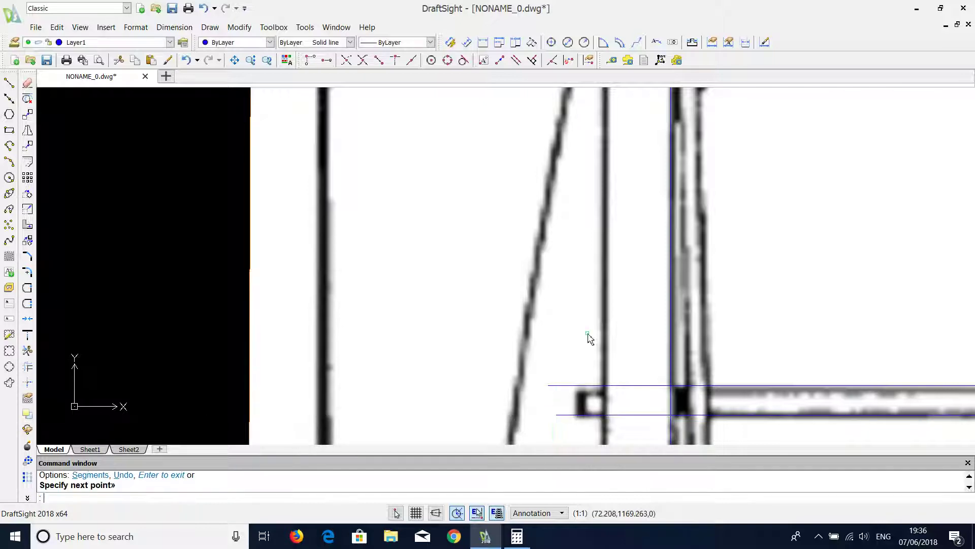
scroll(576, 362, "down", 3)
scroll(576, 361, "down", 2)
scroll(575, 358, "up", 2)
scroll(573, 343, "up", 1)
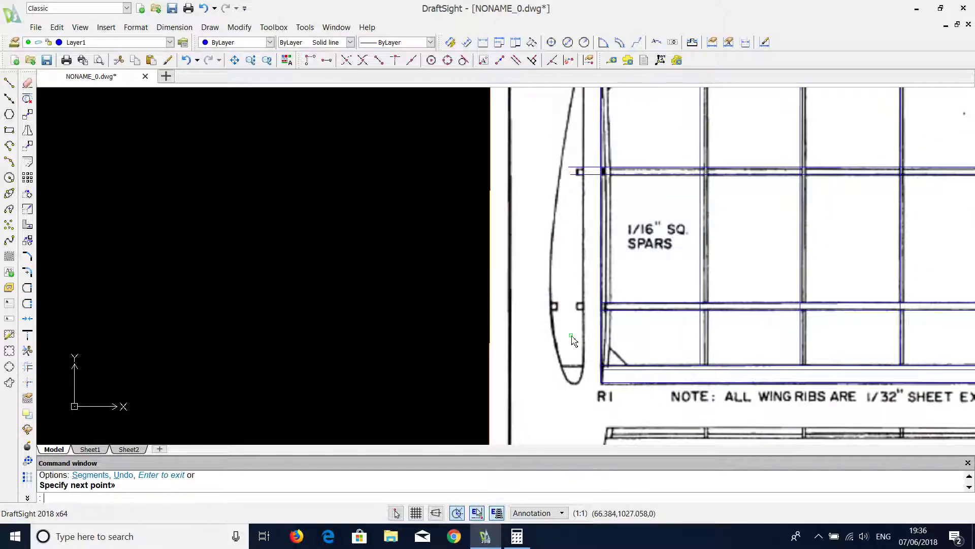
scroll(602, 303, "up", 1)
Step: Draw a short second-spar-notch line ending on the wing outline
key("Return")
key("Return")
left_click(608, 297)
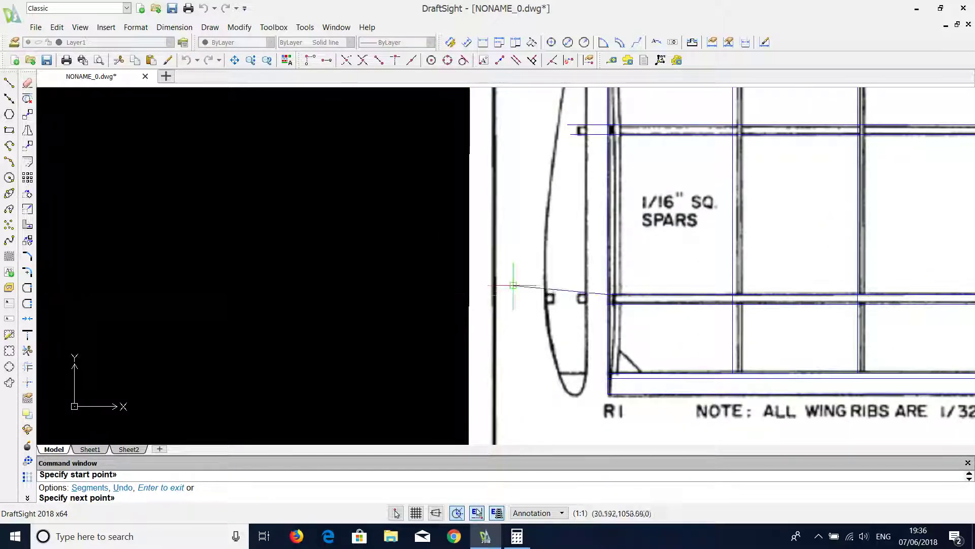
left_click(548, 299)
key("Return")
key("Return")
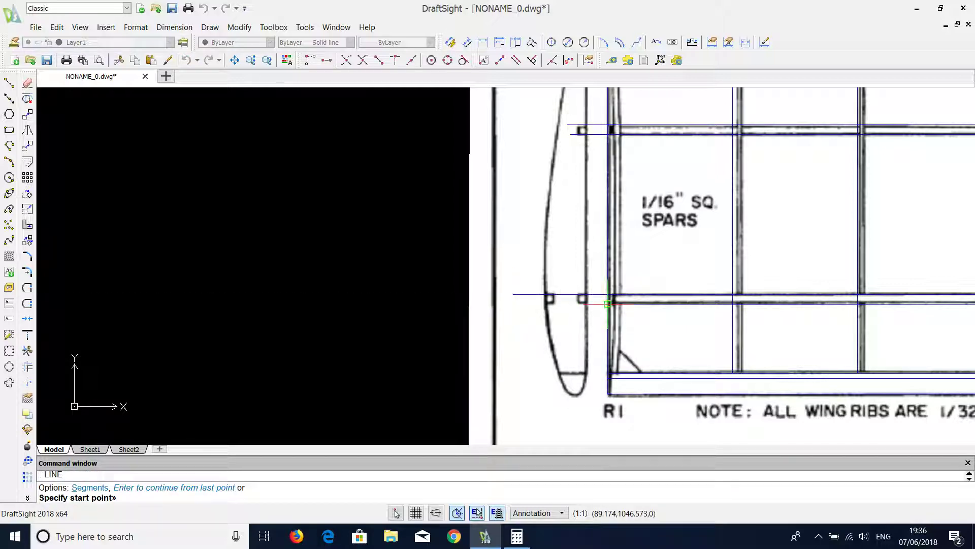
left_click(546, 298)
key("Return")
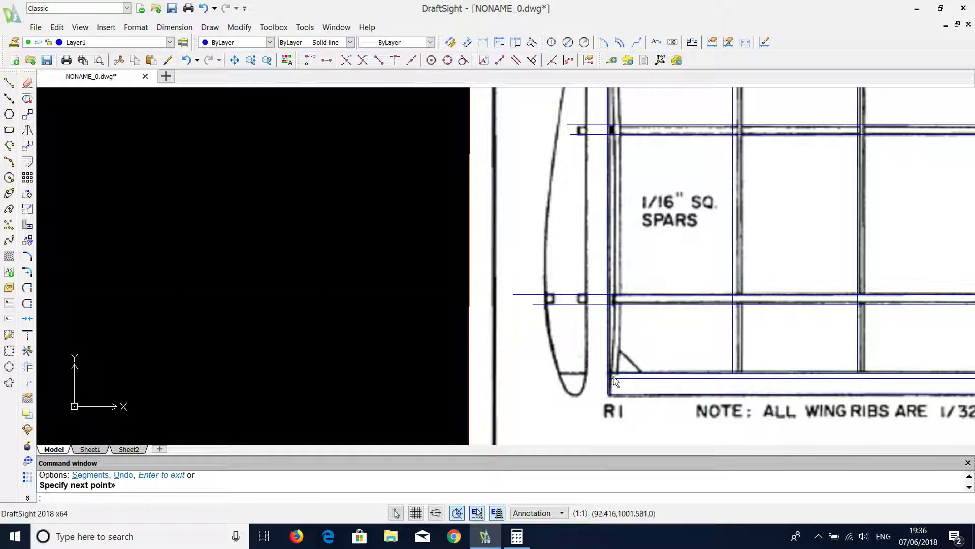
scroll(608, 394, "up", 1)
scroll(609, 393, "up", 3)
Step: Extend the two lower rib-corner lines and the bottom wing line left past the tip rib
key("Return")
left_click(611, 342)
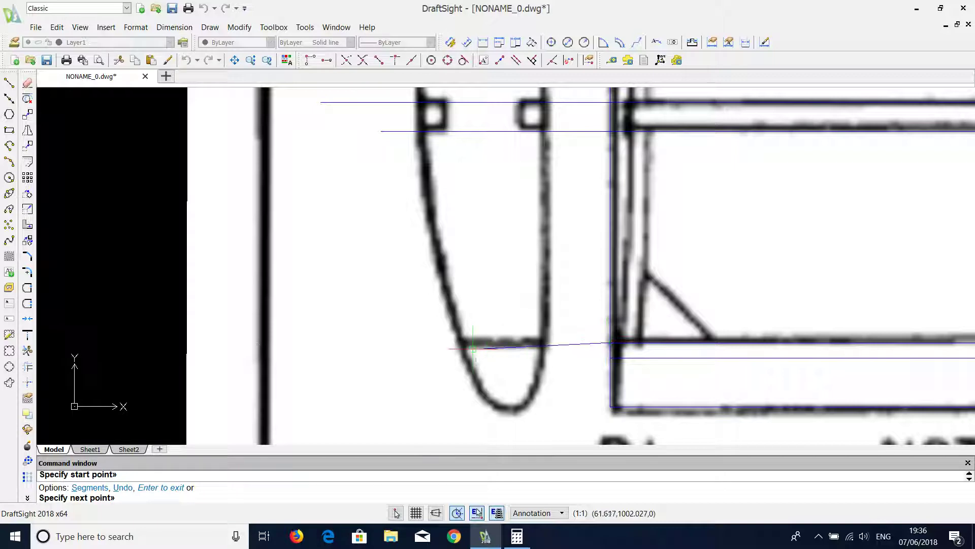
left_click(445, 341)
key("Return")
key("Return")
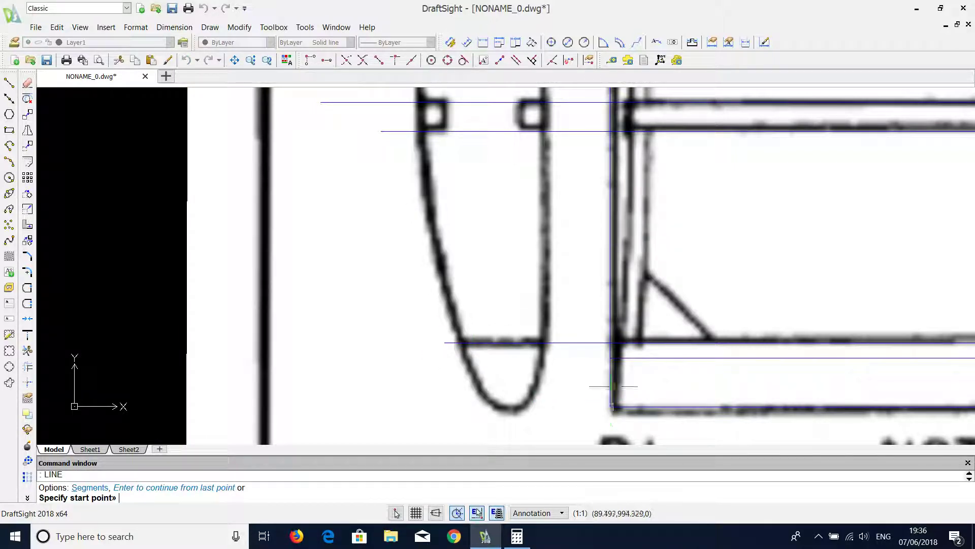
left_click(611, 357)
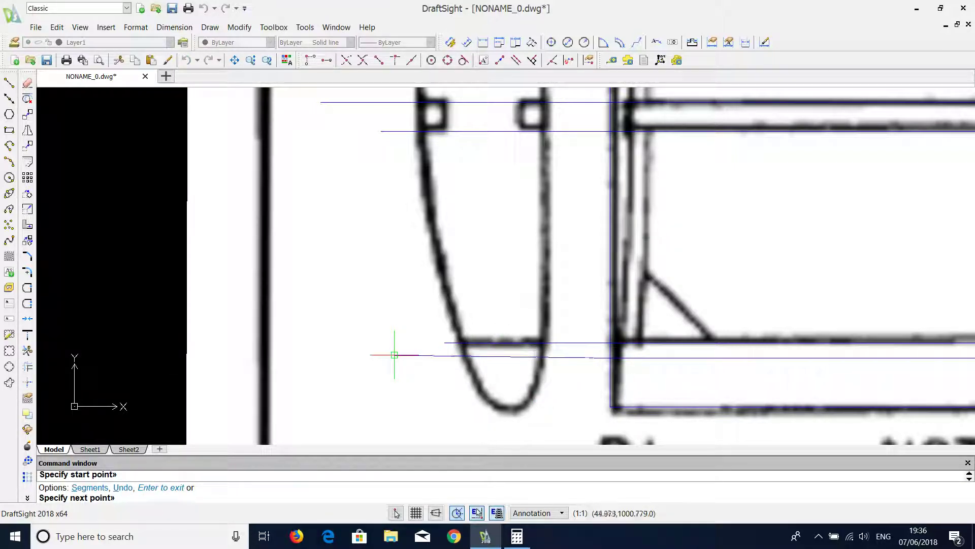
left_click(383, 356)
key("Return")
key("Return")
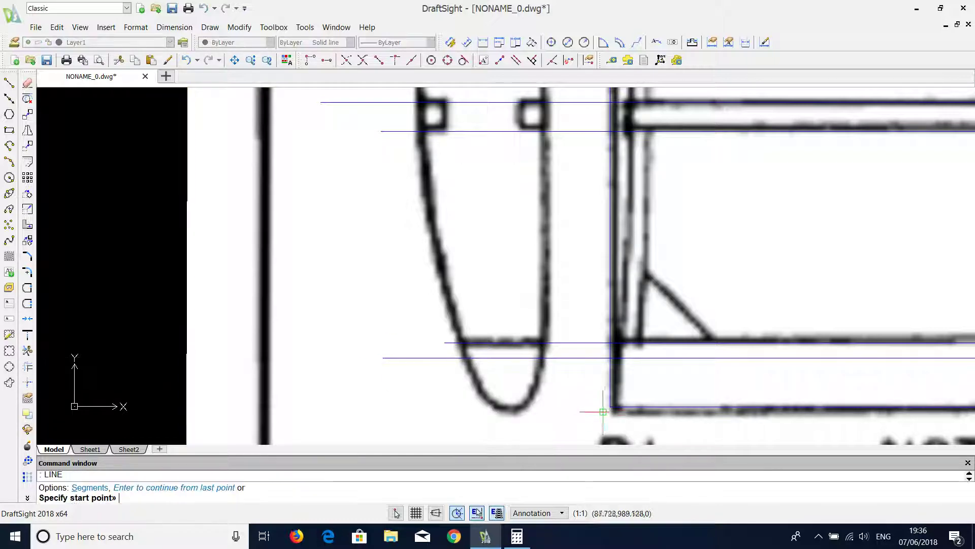
left_click(611, 406)
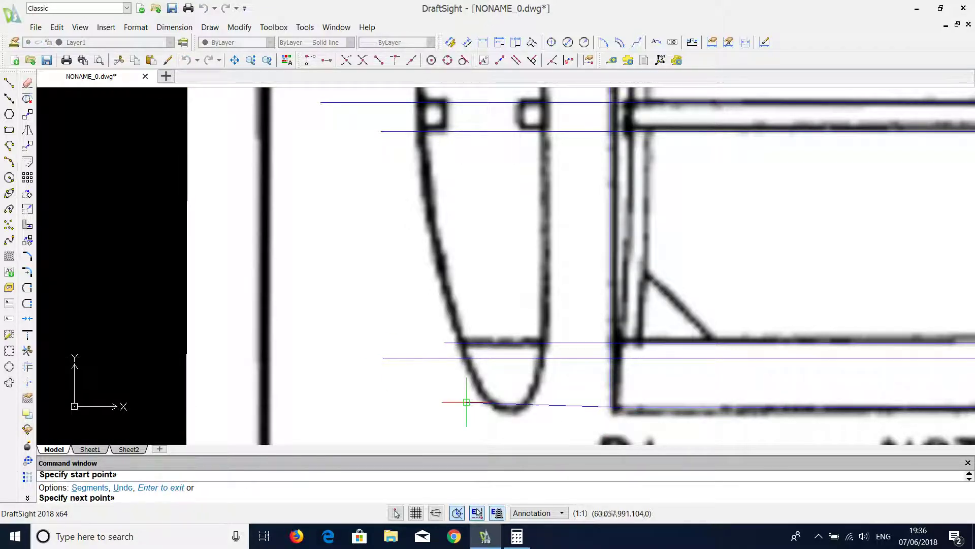
left_click(434, 406)
scroll(531, 390, "down", 2)
scroll(526, 411, "down", 1)
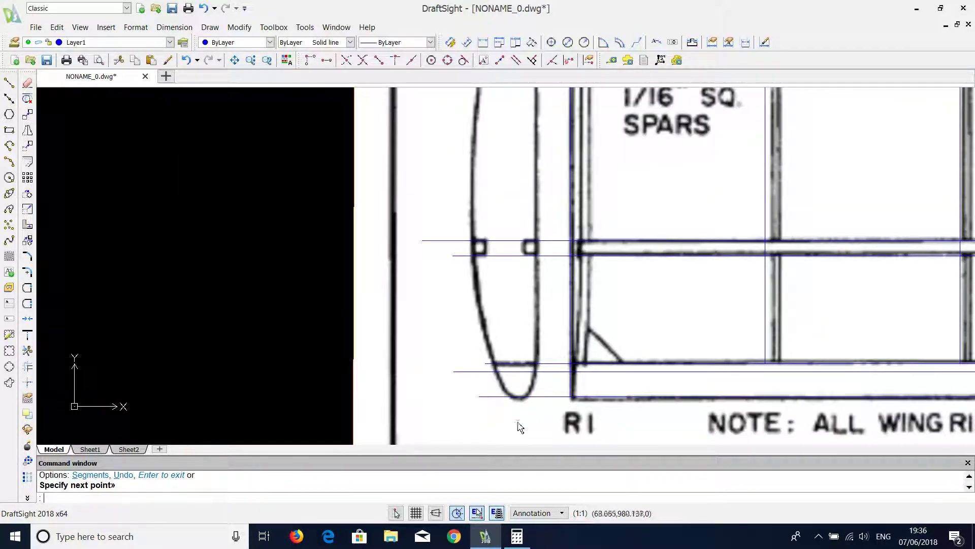
scroll(518, 427, "up", 2)
scroll(515, 401, "up", 3)
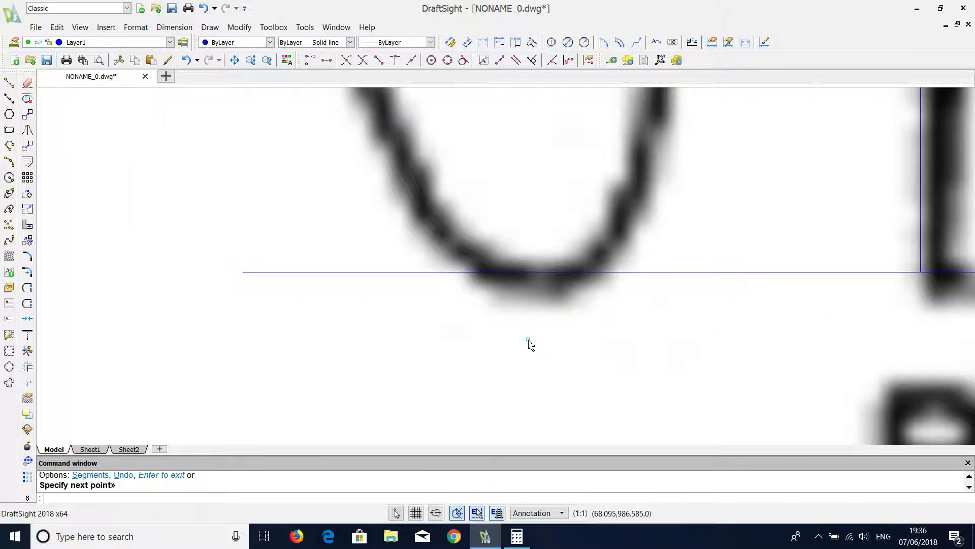
scroll(528, 342, "down", 1)
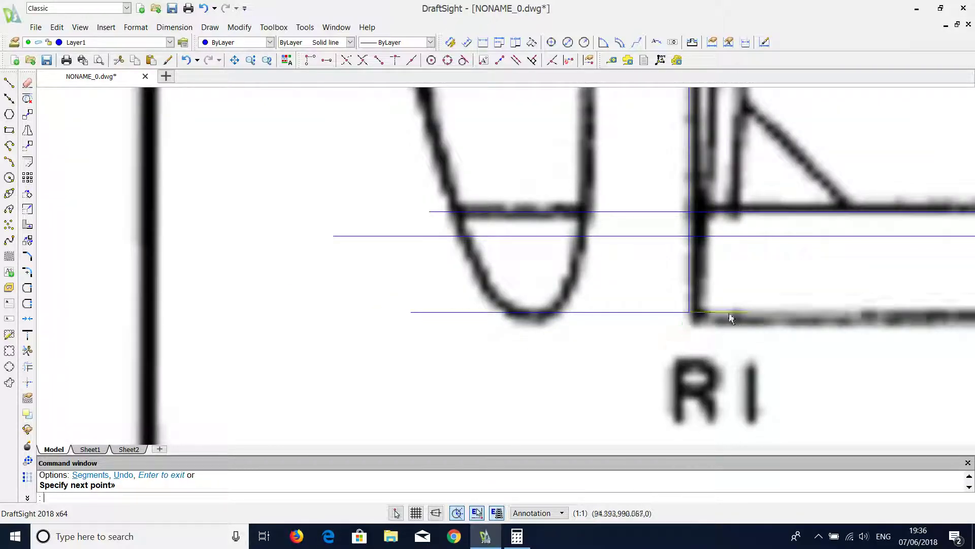
scroll(725, 316, "down", 1)
scroll(805, 319, "up", 2)
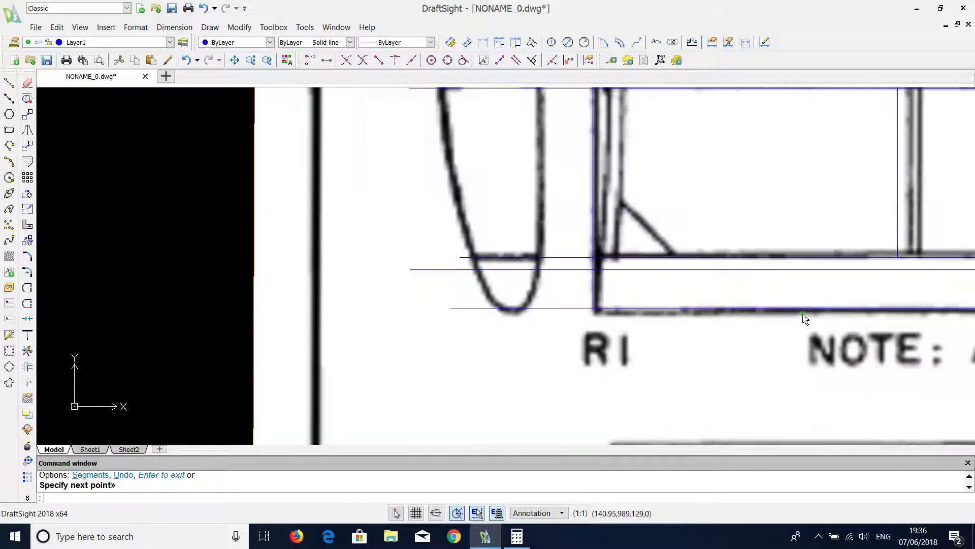
scroll(737, 328, "down", 2)
scroll(739, 327, "down", 1)
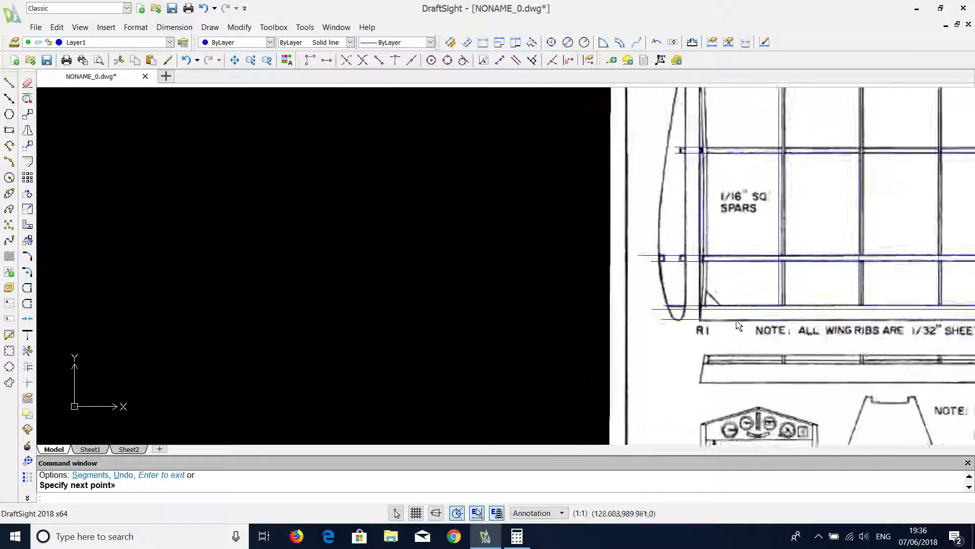
scroll(721, 420, "down", 1)
scroll(706, 109, "up", 2)
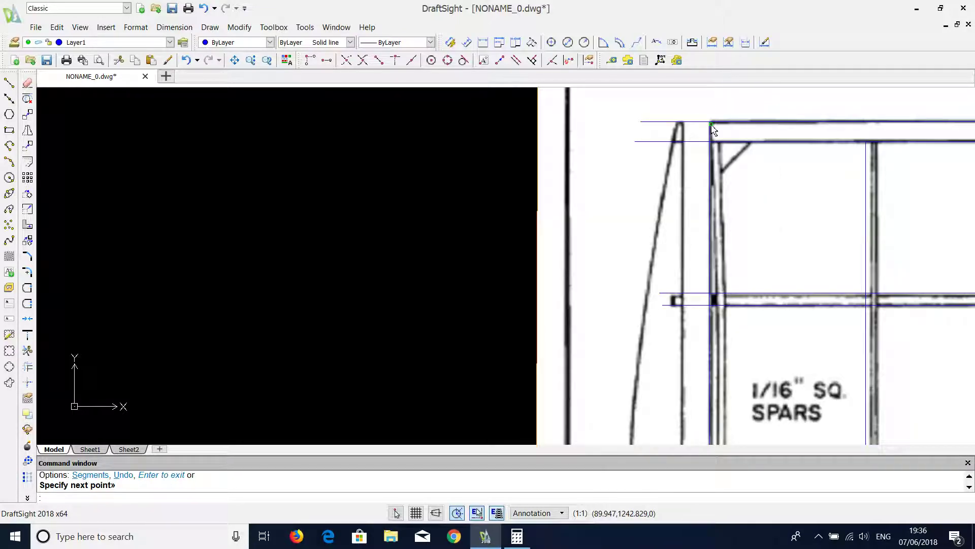
scroll(712, 130, "up", 2)
Step: Draw the inner tip-edge line from the wing-tip top to the guide line's end
key("Return")
key("Return")
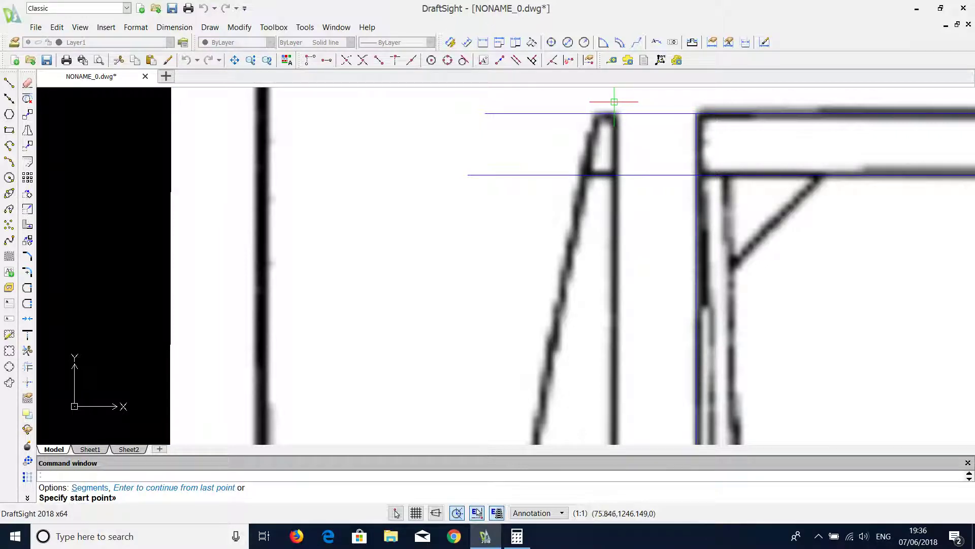
left_click(614, 101)
scroll(617, 229, "down", 2)
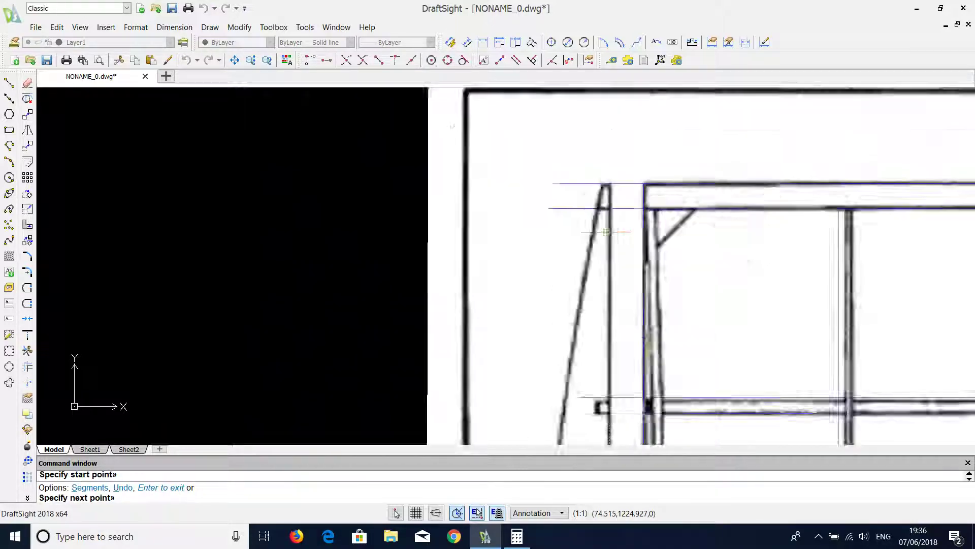
scroll(615, 305, "down", 1)
scroll(614, 341, "up", 1)
scroll(615, 341, "up", 2)
scroll(592, 310, "up", 2)
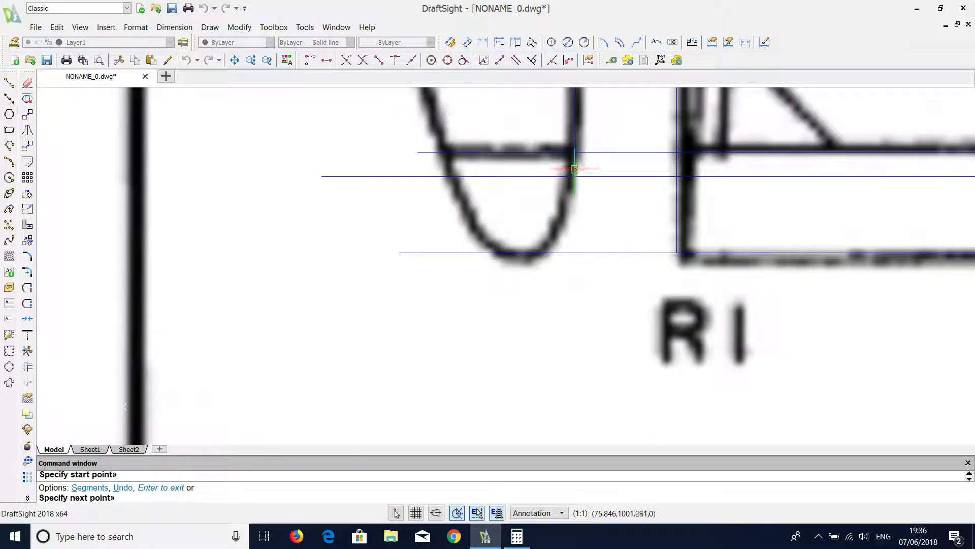
left_click(614, 170)
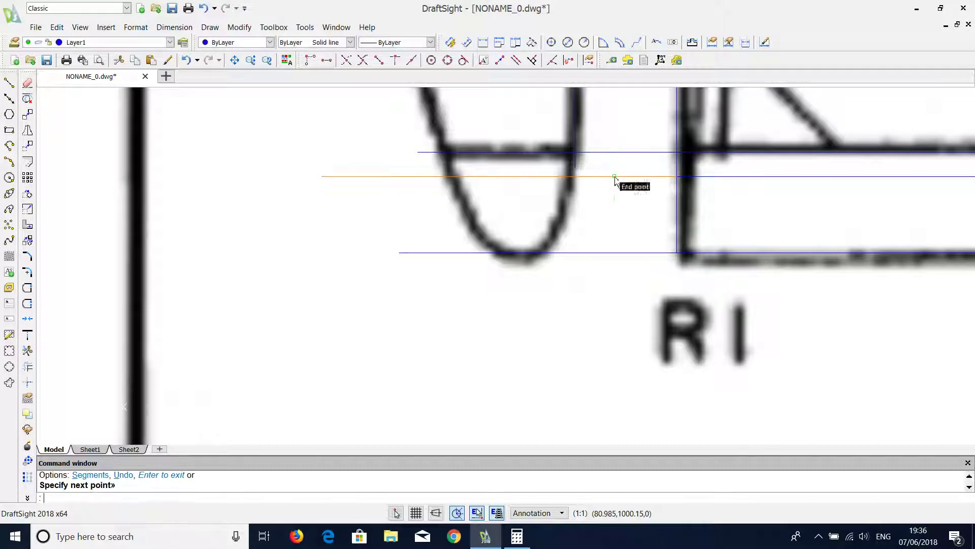
scroll(614, 184, "down", 2)
scroll(614, 252, "down", 1)
scroll(614, 257, "down", 1)
scroll(616, 229, "up", 1)
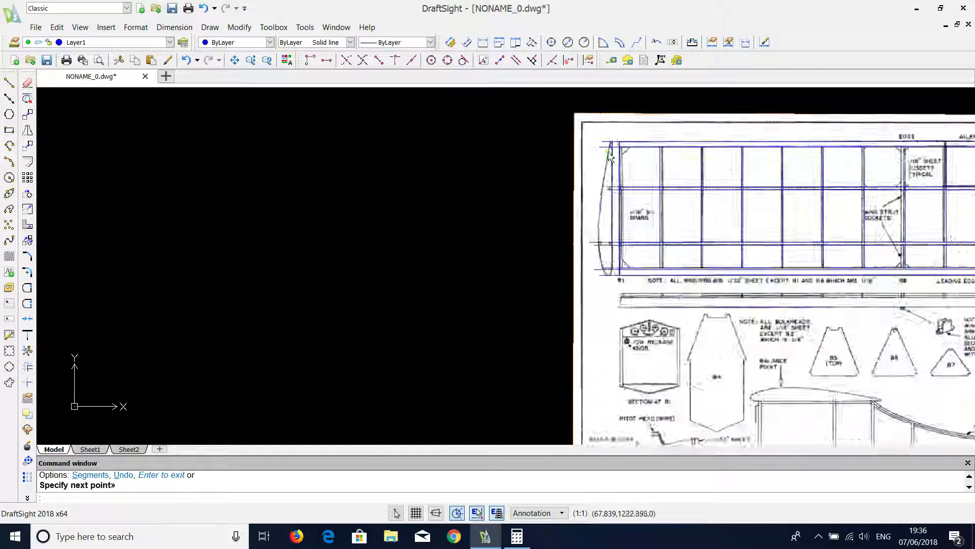
scroll(617, 191, "up", 1)
scroll(617, 147, "up", 2)
scroll(617, 146, "up", 3)
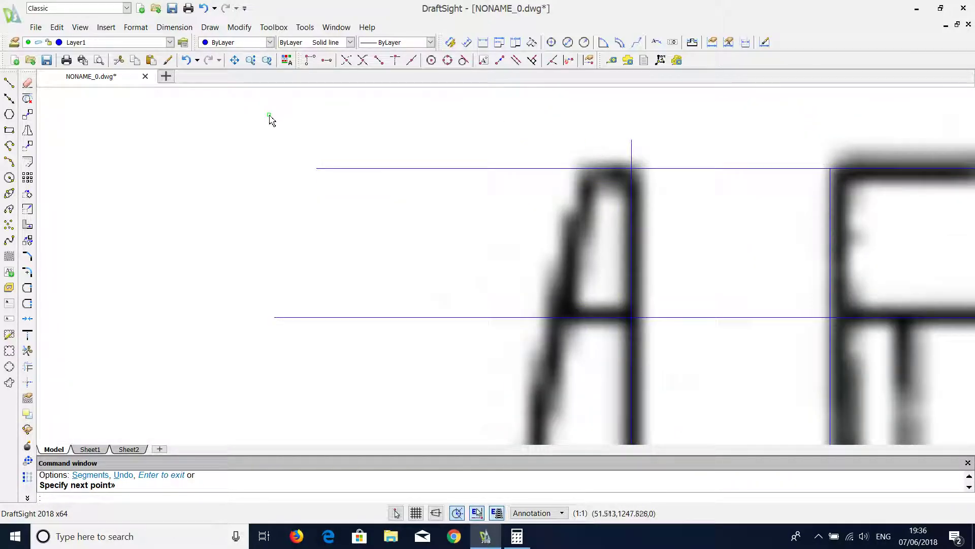
Step: Start the tip spline at the wing-tip top and place fit points down its outer edge
left_click(9, 240)
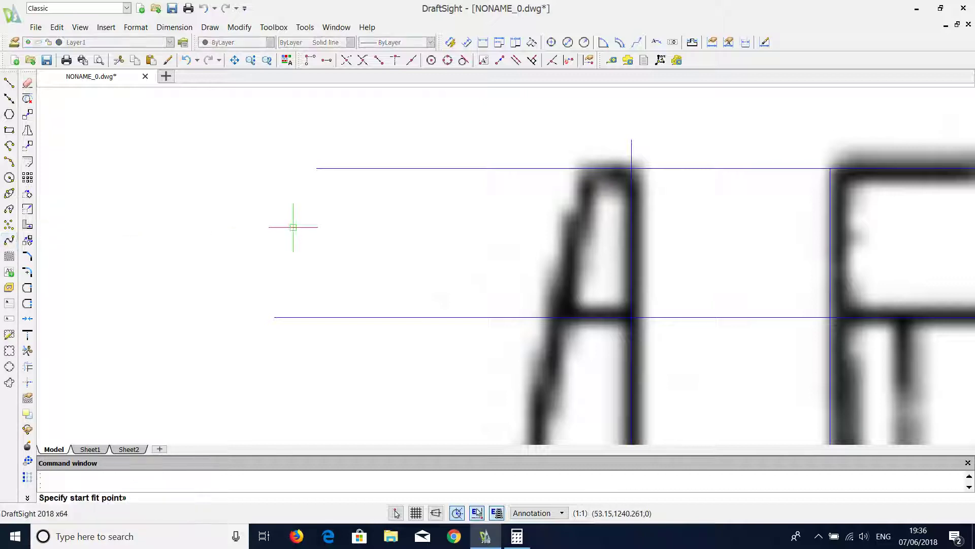
left_click(592, 161)
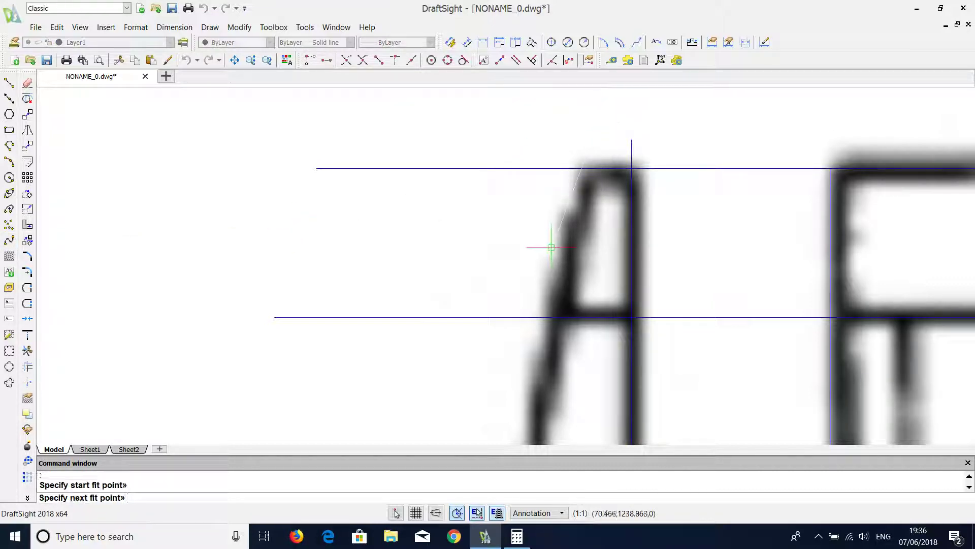
left_click(564, 295)
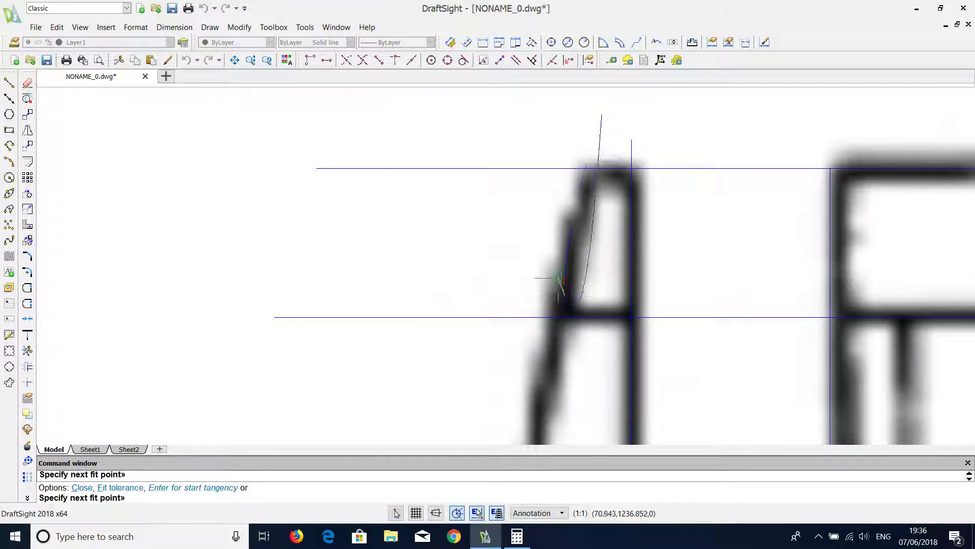
scroll(562, 244, "down", 4)
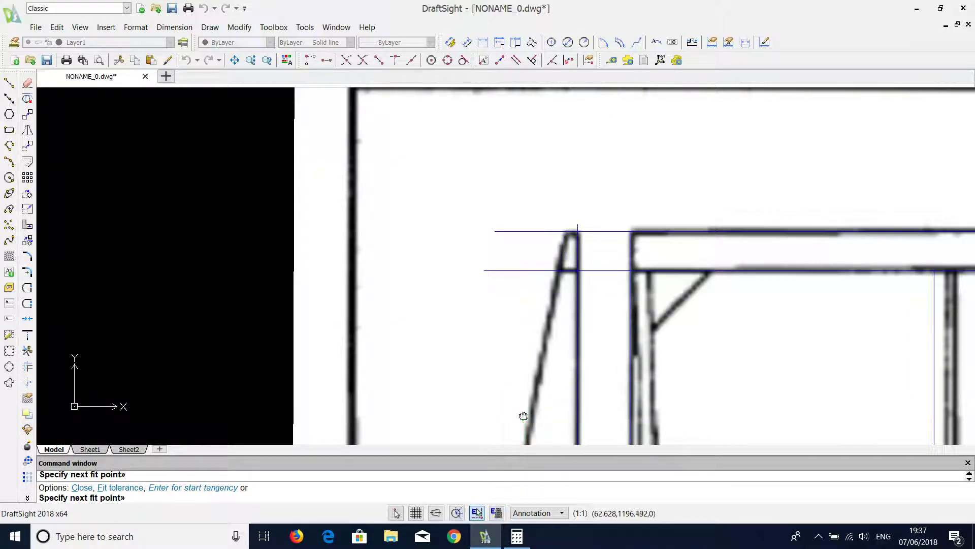
middle_click_drag(523, 414, 509, 61)
left_click(492, 218)
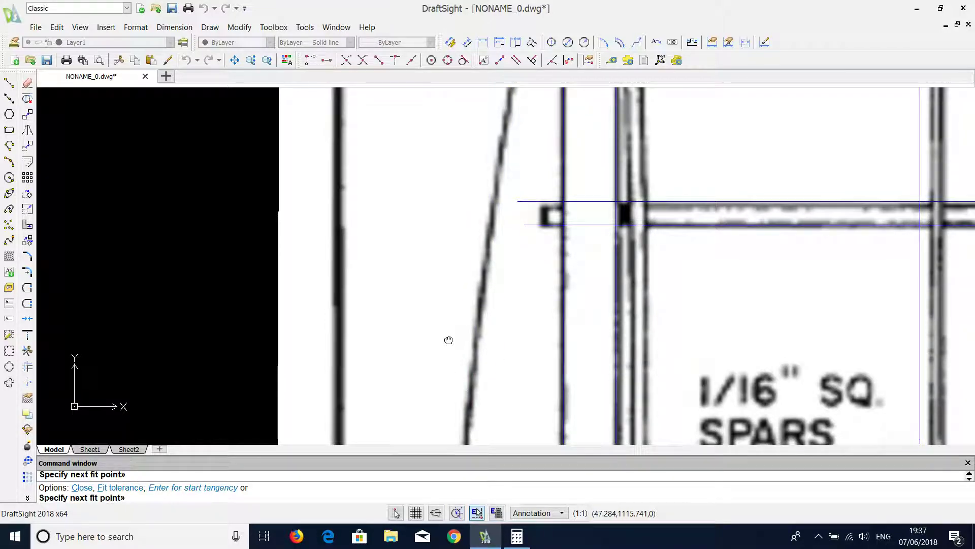
middle_click_drag(447, 338, 471, 490)
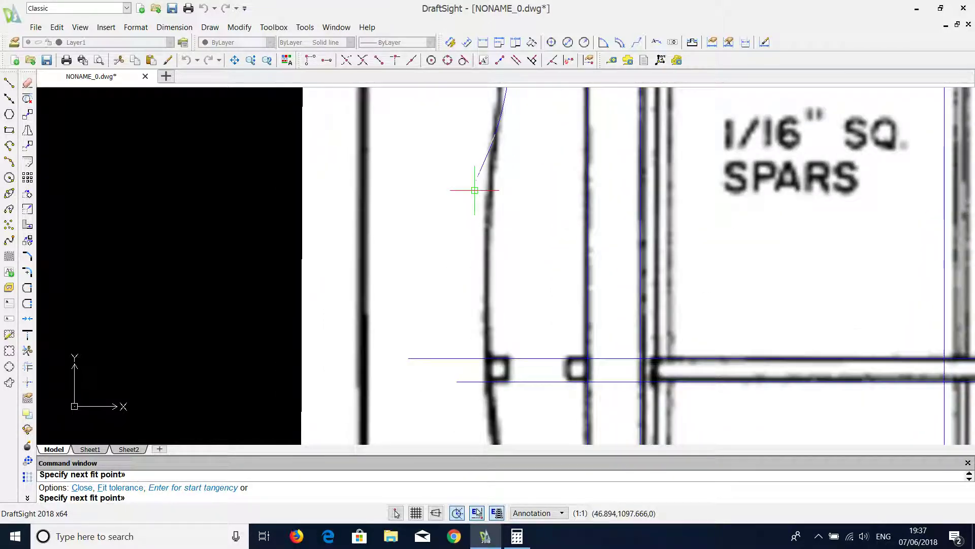
left_click(484, 252)
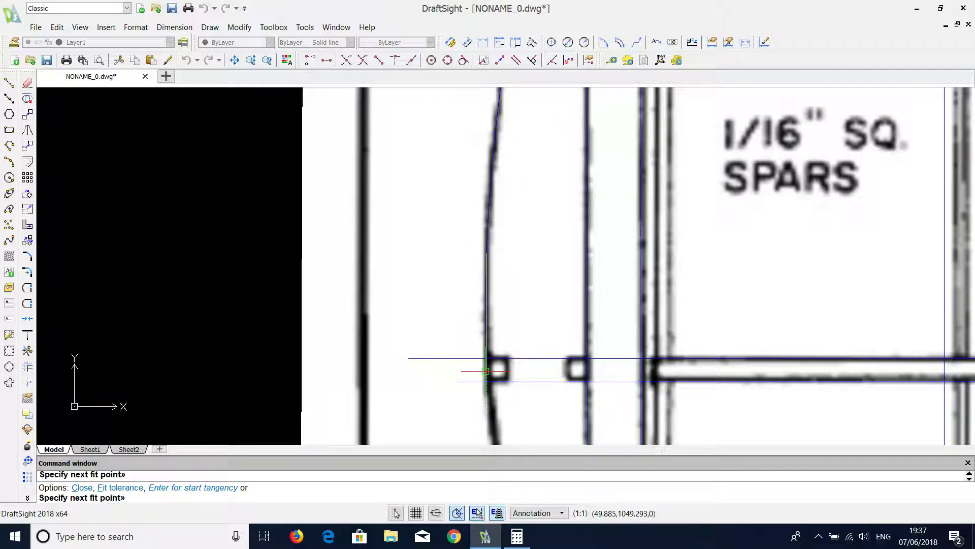
left_click(485, 373)
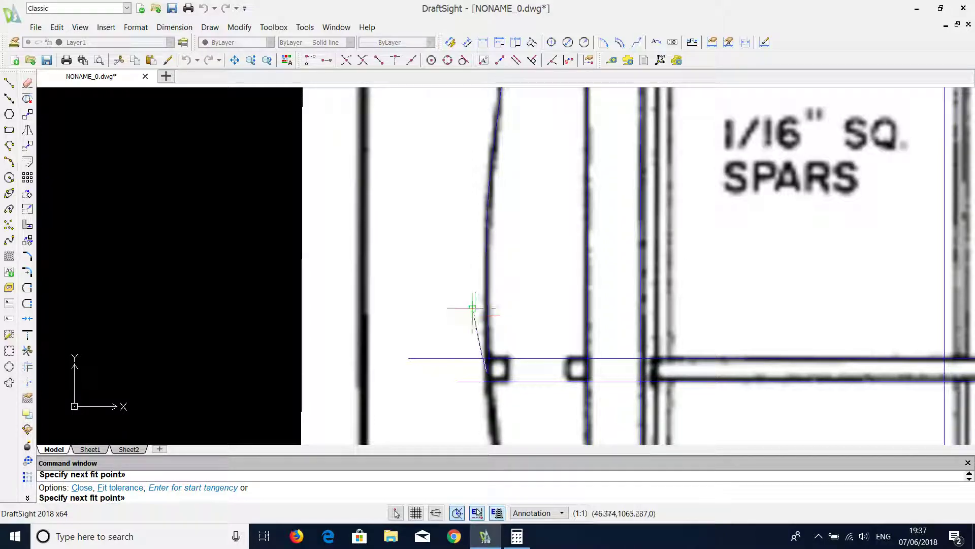
scroll(480, 337, "down", 2)
scroll(490, 374, "up", 3)
scroll(472, 379, "up", 2)
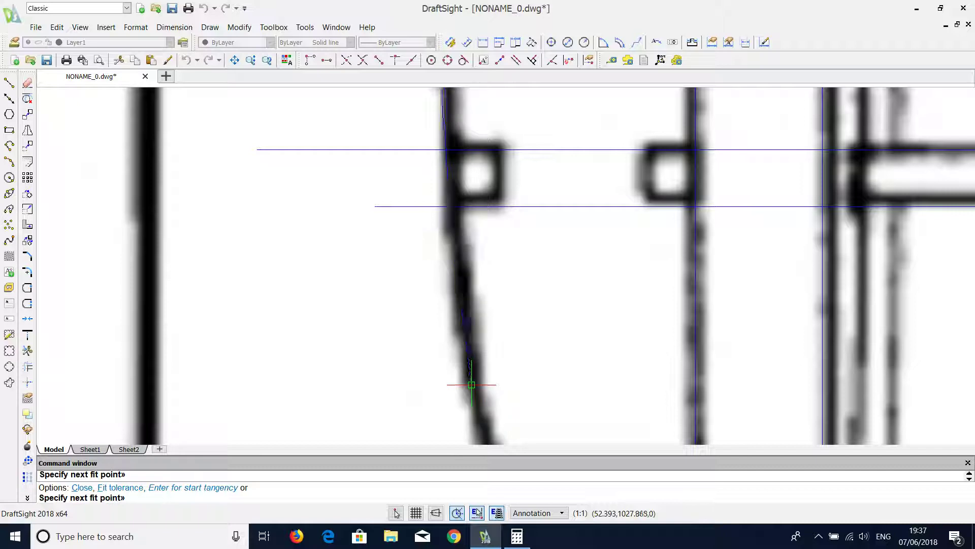
scroll(468, 388, "down", 3)
scroll(450, 396, "up", 4)
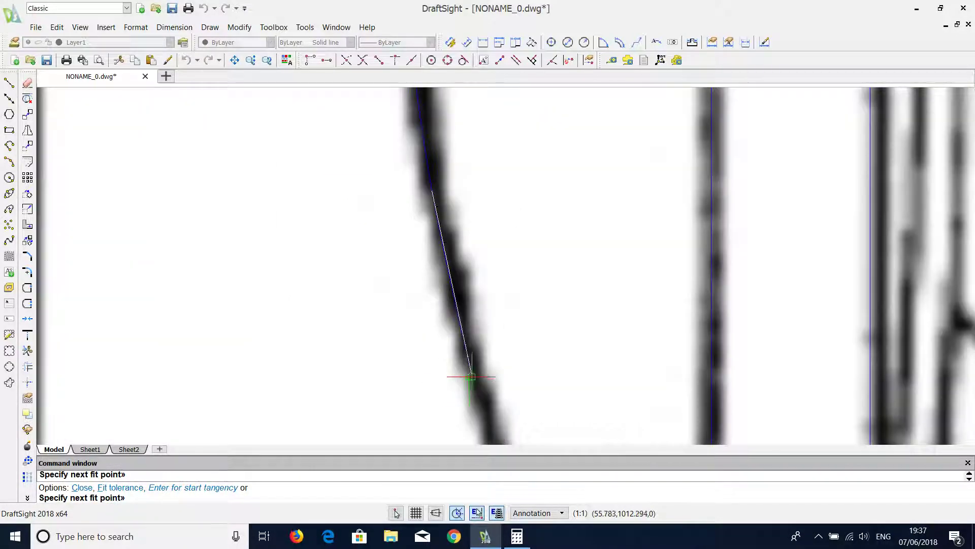
scroll(447, 371, "down", 3)
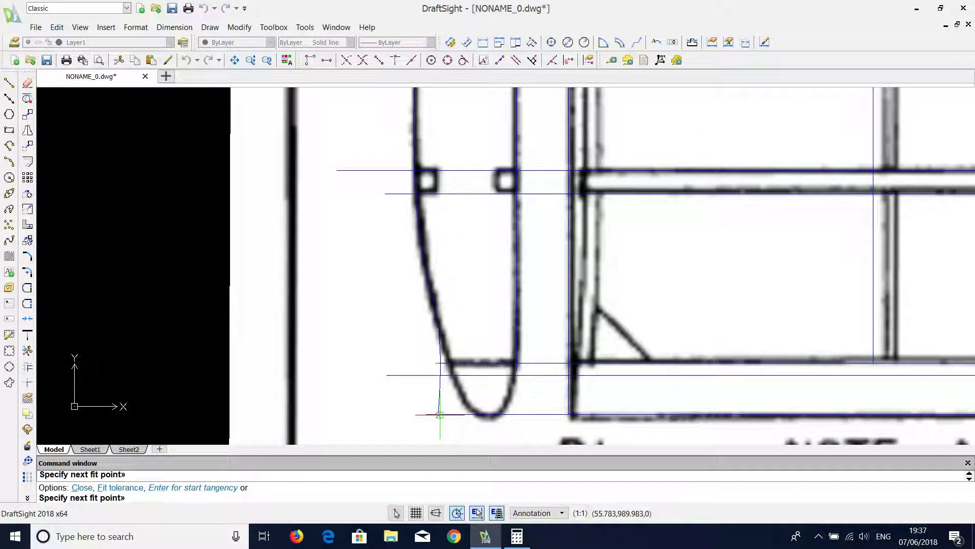
scroll(442, 404, "up", 2)
scroll(452, 360, "up", 1)
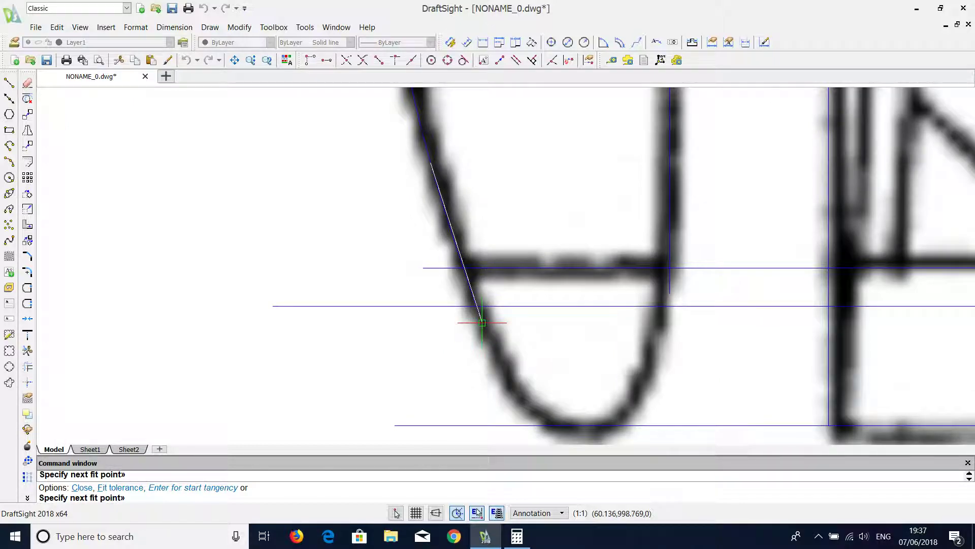
Step: Continue the spline round the tip bottom and up to the guide-line intersection, using Nearest and Intersection snaps
left_click(481, 324)
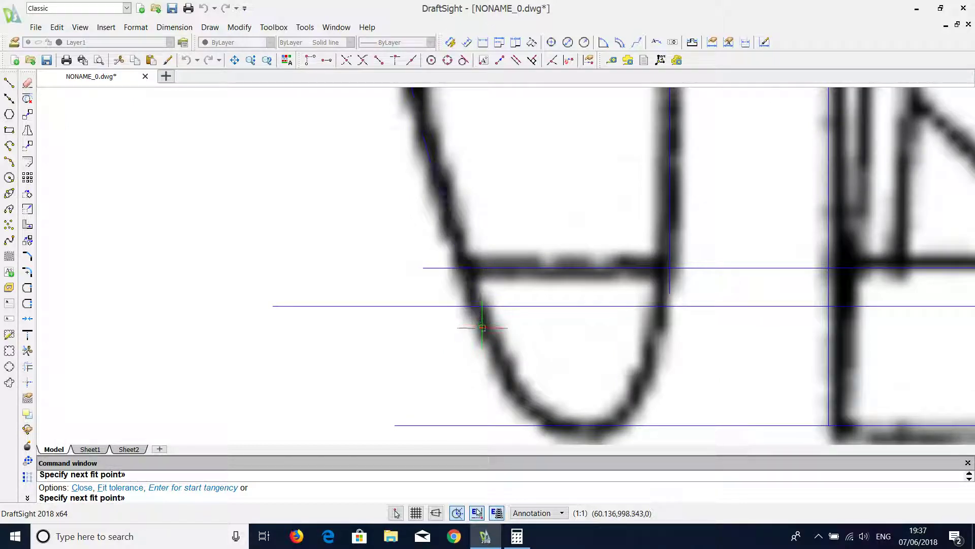
left_click(517, 397)
scroll(534, 411, "up", 1)
scroll(568, 377, "up", 2)
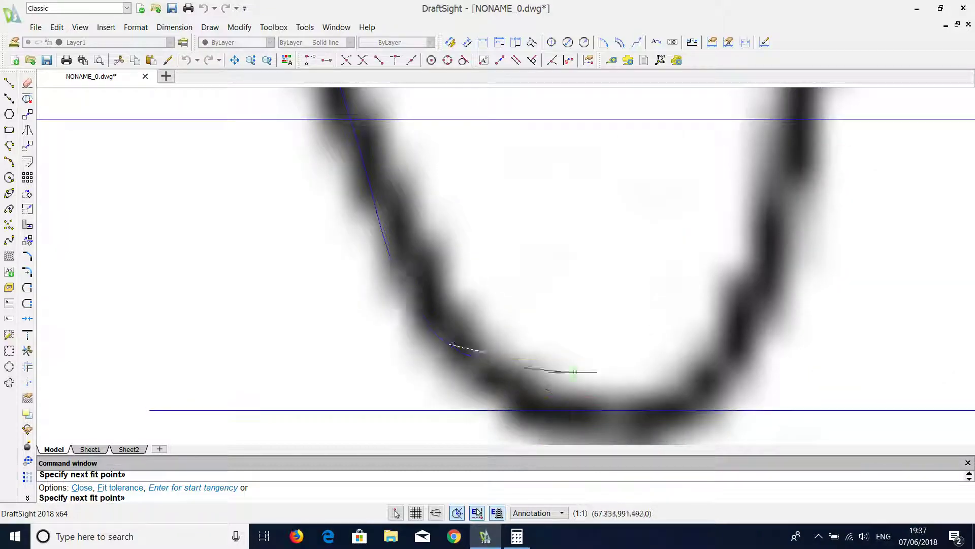
left_click(552, 62)
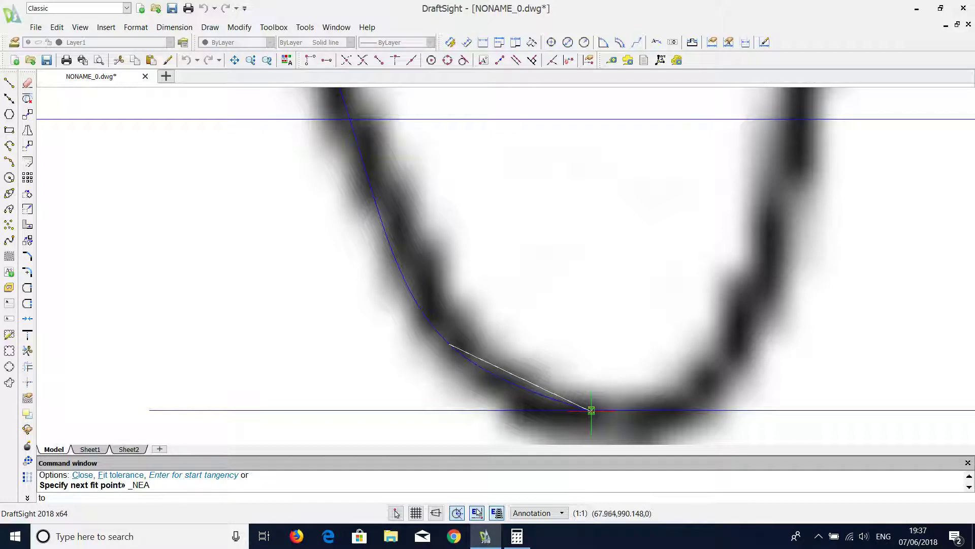
left_click(596, 410)
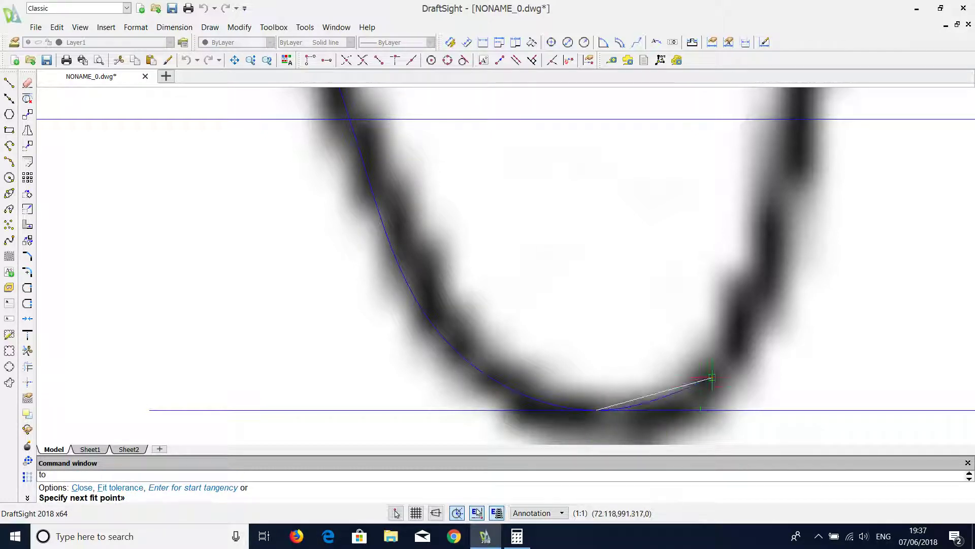
left_click(709, 376)
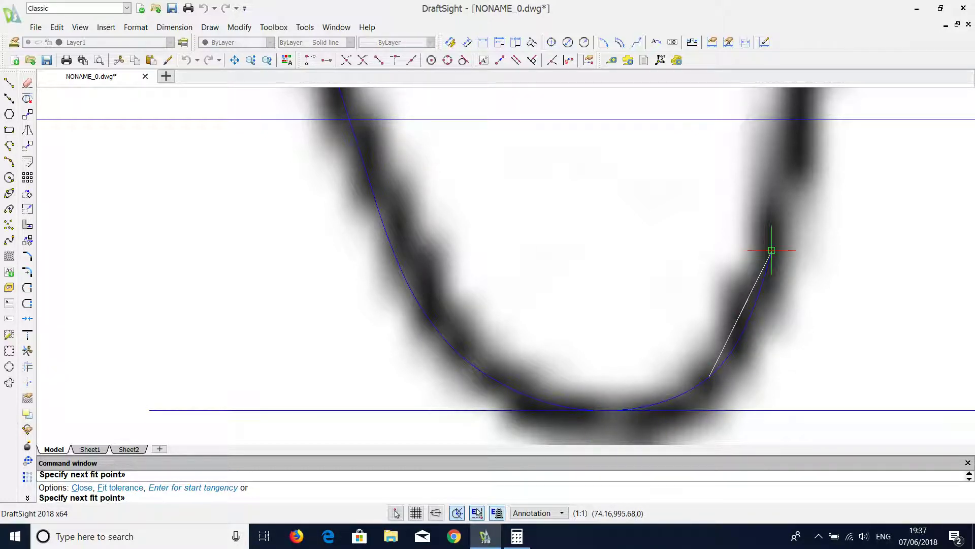
scroll(773, 256, "down", 2)
scroll(751, 229, "up", 2)
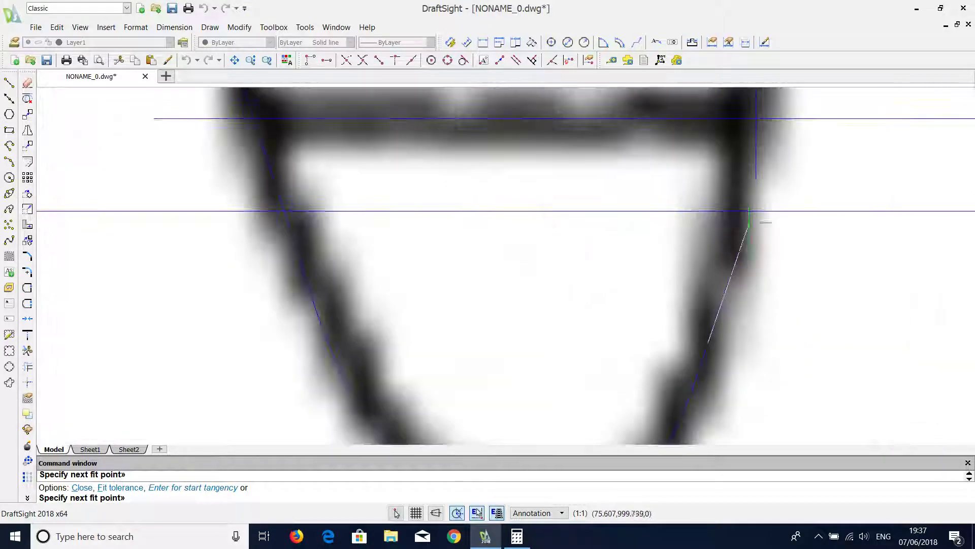
left_click(743, 185)
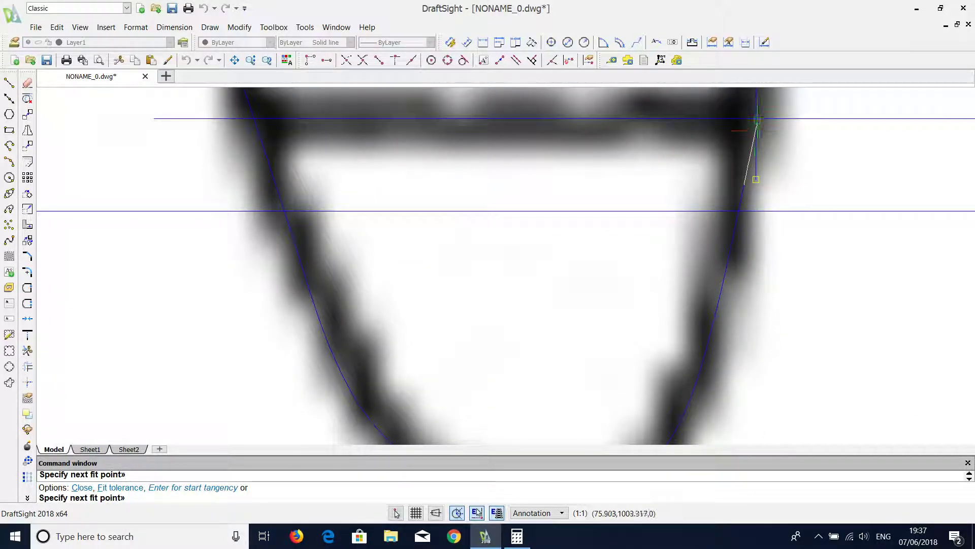
scroll(756, 121, "up", 3)
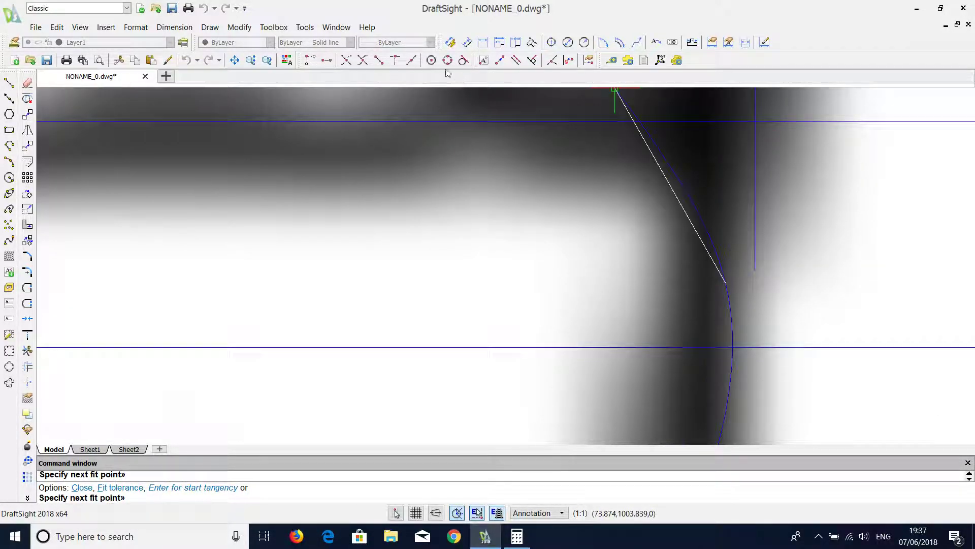
left_click(346, 60)
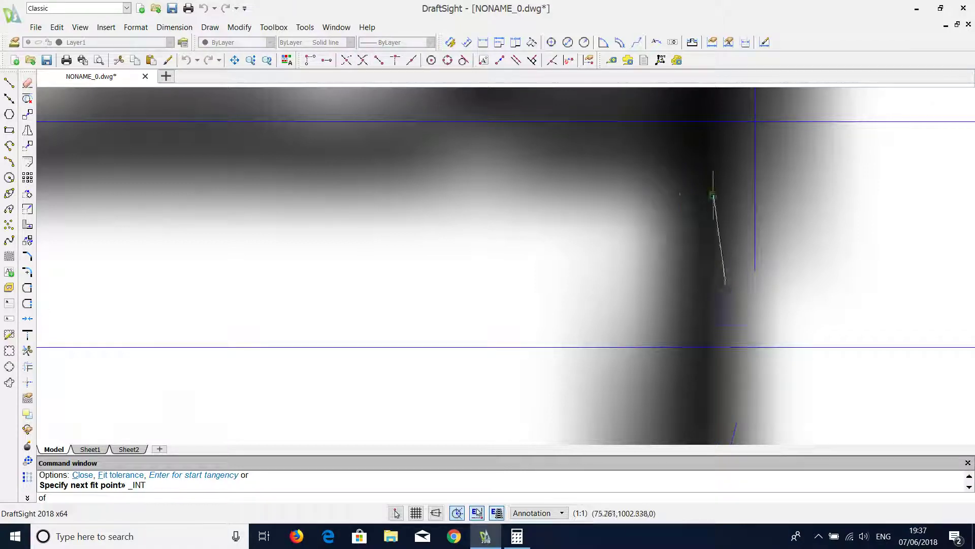
left_click(753, 122)
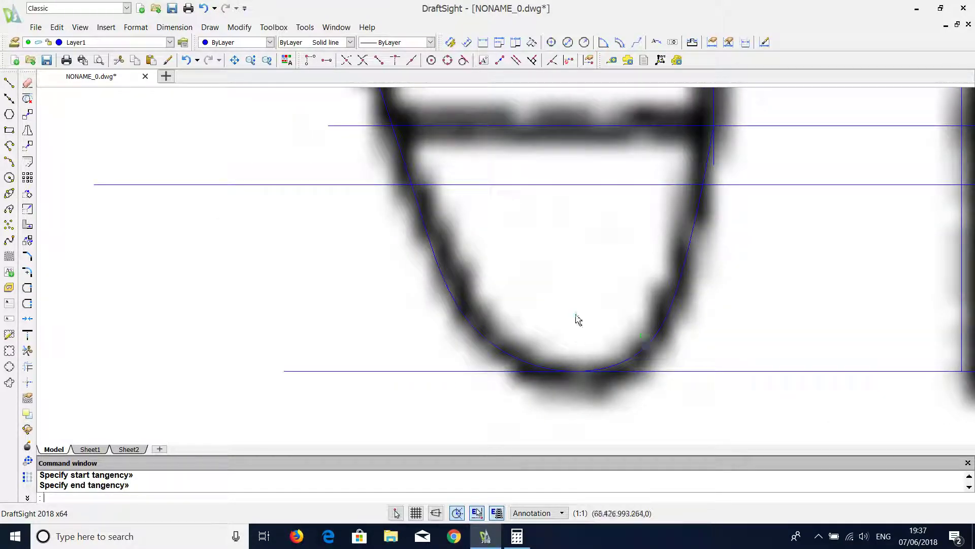
Step: Drag the tip spline's grips onto the plan's dark curved outline
left_click(475, 328)
scroll(483, 344, "up", 1)
scroll(492, 299, "up", 2)
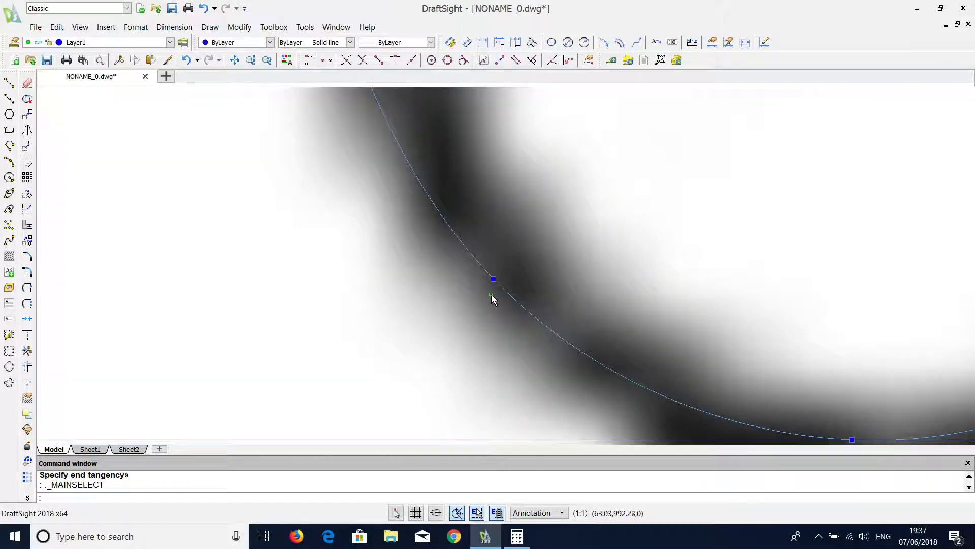
left_click(497, 273)
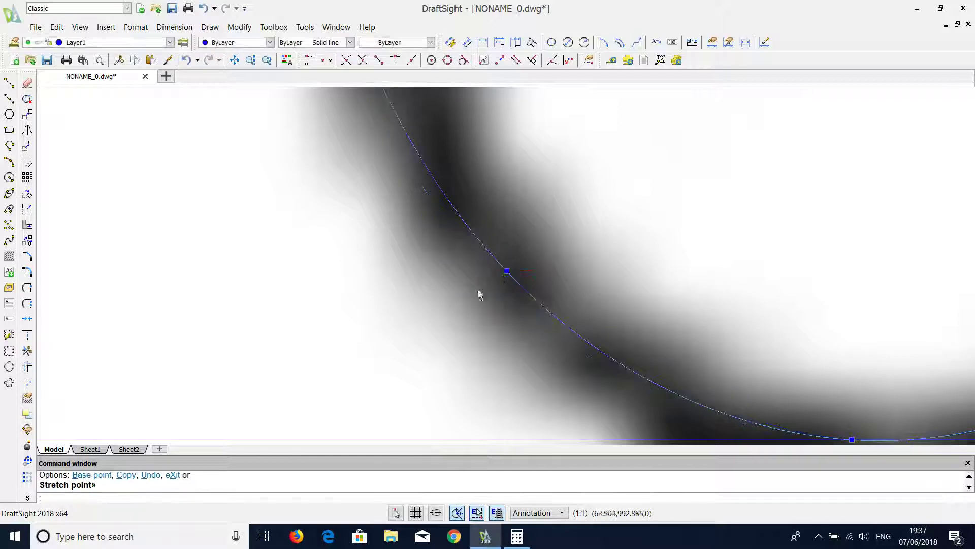
scroll(477, 289, "down", 3)
scroll(469, 343, "down", 3)
scroll(480, 336, "up", 3)
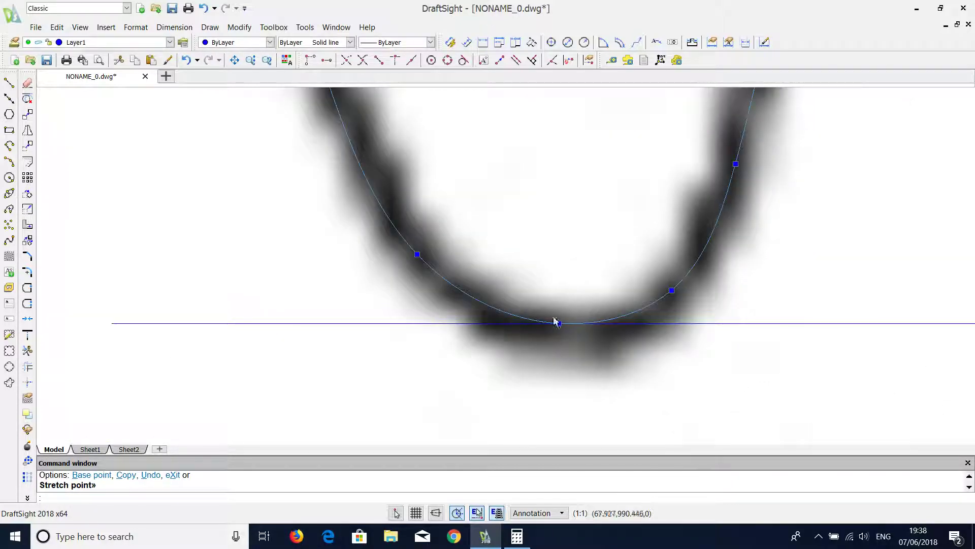
scroll(666, 328, "down", 3)
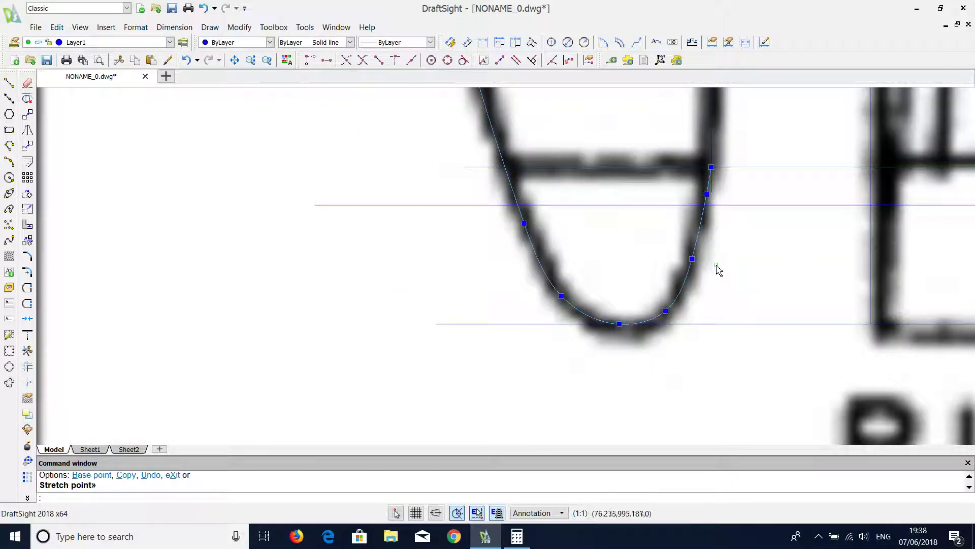
scroll(726, 226, "up", 1)
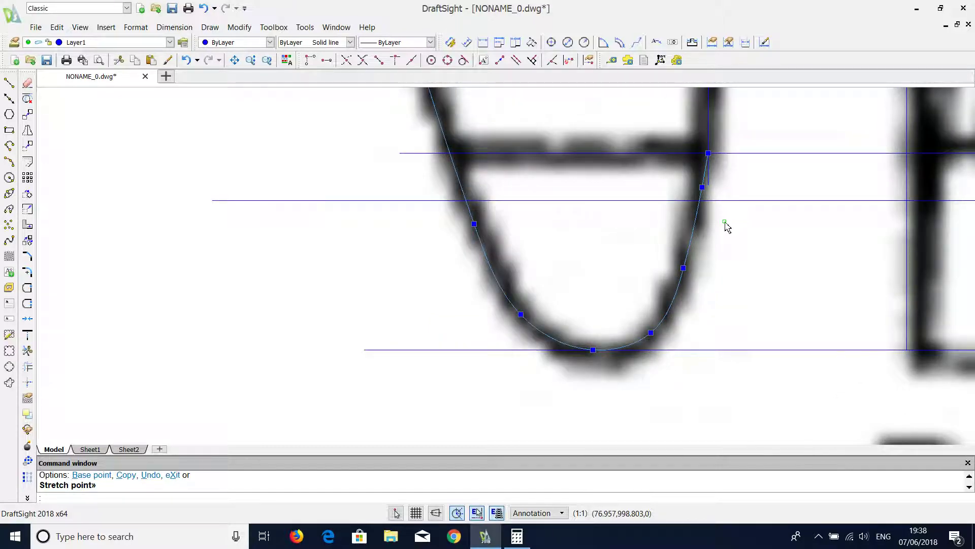
scroll(544, 328, "up", 1)
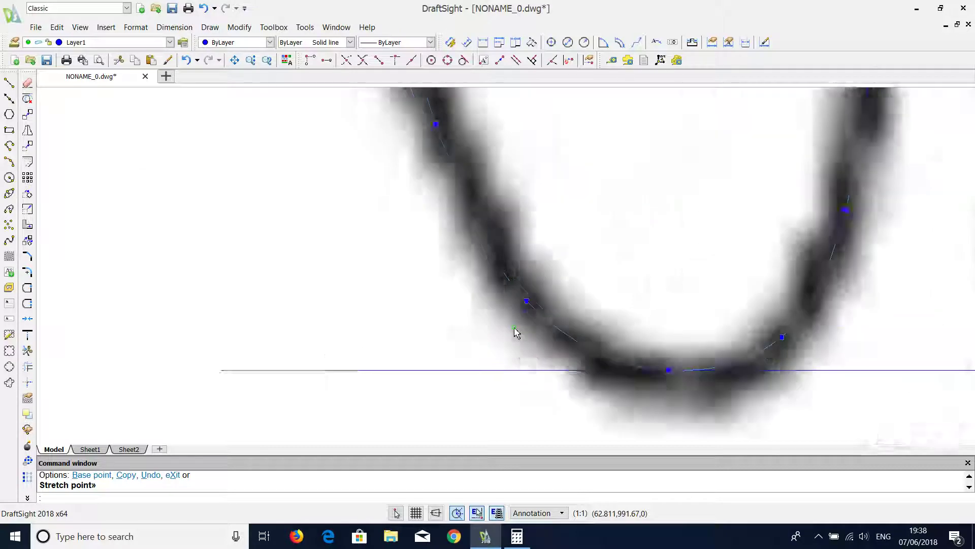
scroll(542, 284, "up", 1)
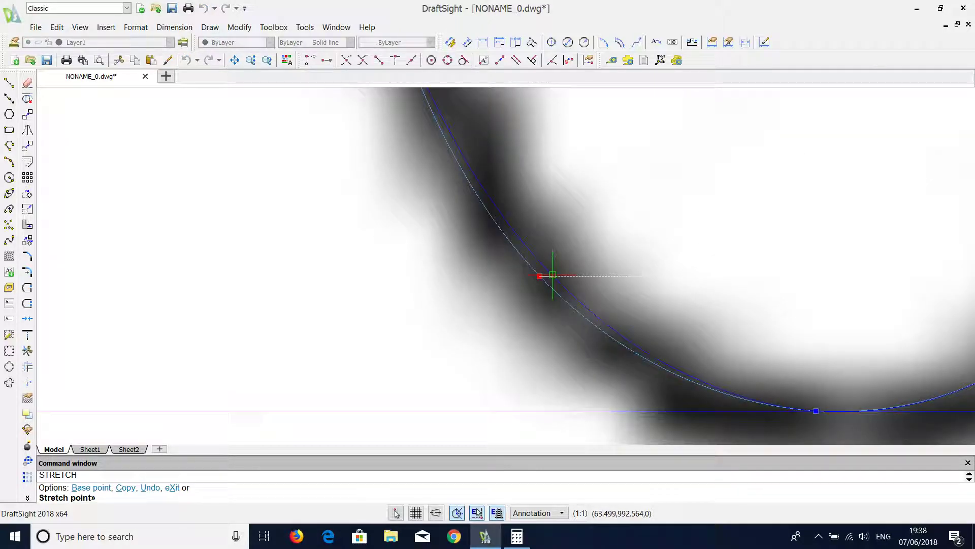
left_click(541, 276)
scroll(516, 331, "down", 2)
scroll(516, 332, "down", 1)
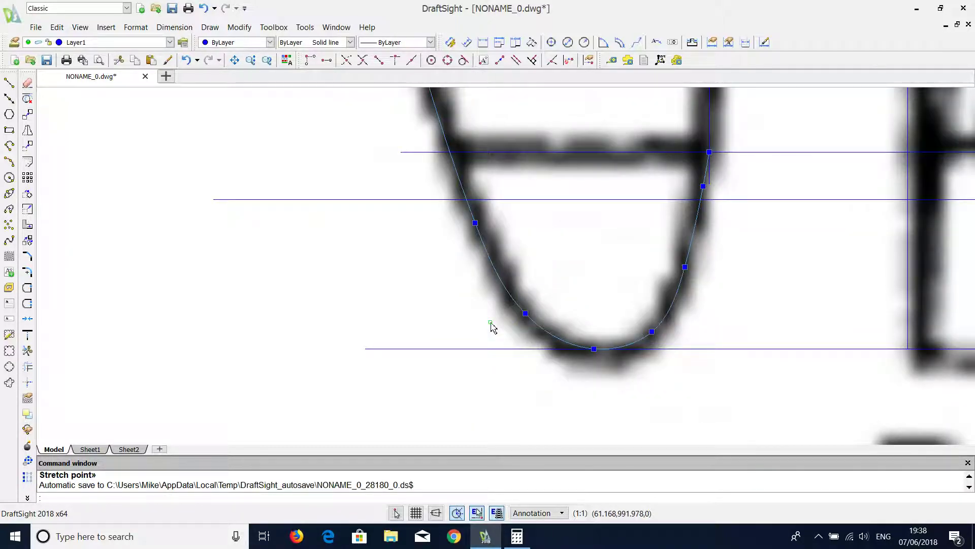
scroll(686, 332, "up", 1)
scroll(638, 343, "up", 2)
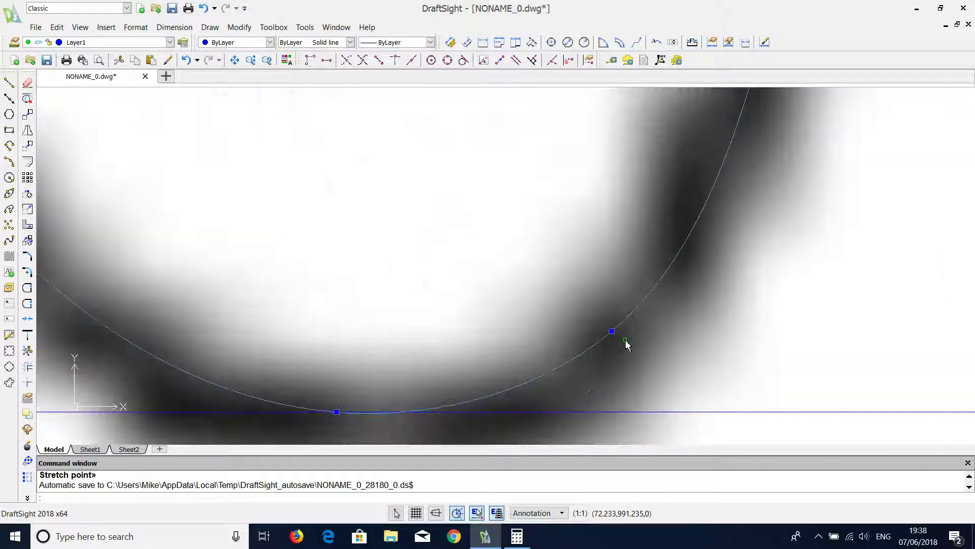
left_click(612, 333)
scroll(645, 366, "down", 1)
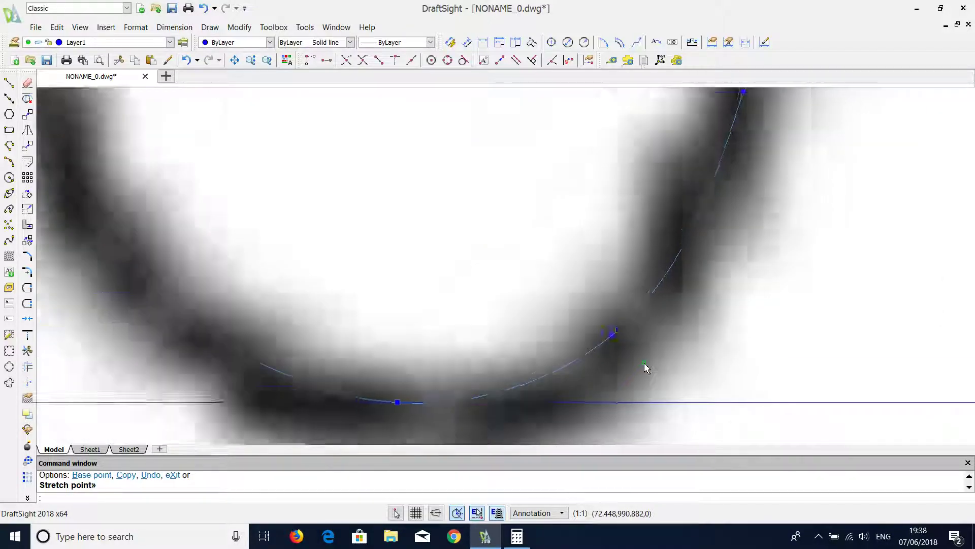
scroll(660, 322, "down", 1)
scroll(725, 257, "down", 1)
scroll(739, 227, "down", 1)
scroll(749, 170, "up", 3)
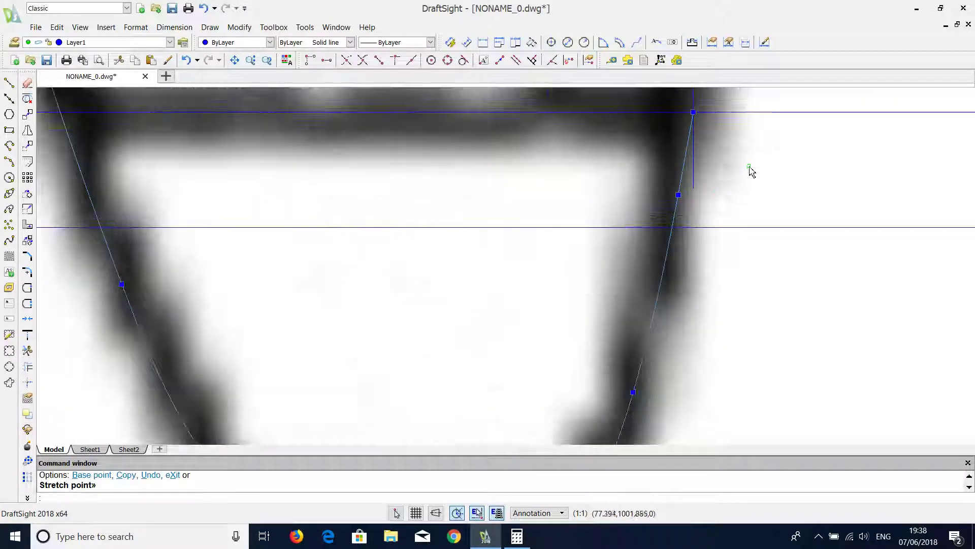
left_click(679, 200)
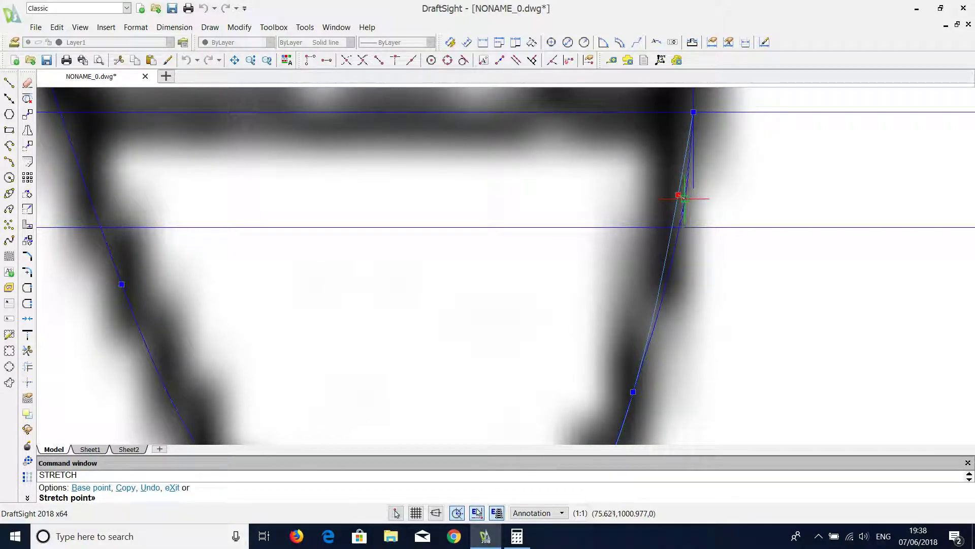
scroll(719, 250, "down", 1)
scroll(686, 381, "down", 1)
scroll(664, 348, "up", 3)
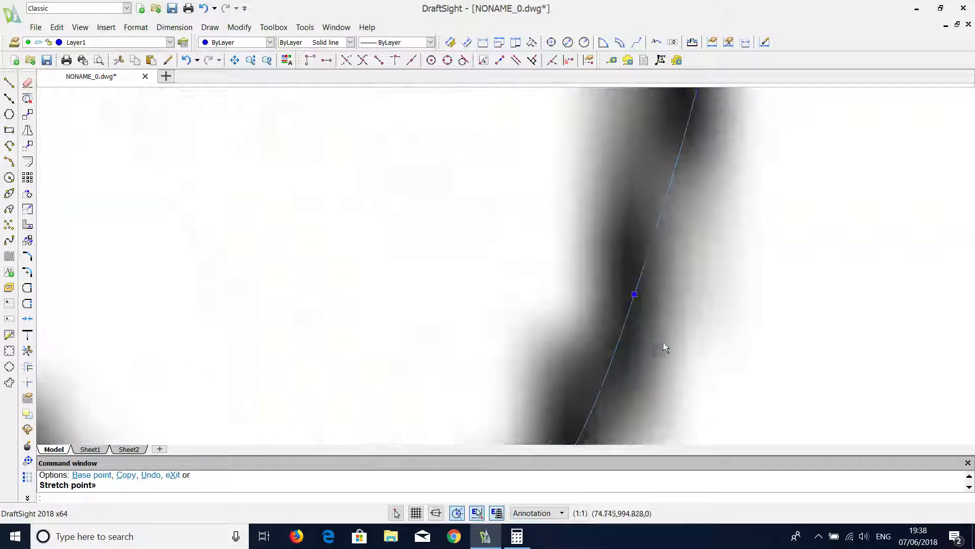
left_click(636, 301)
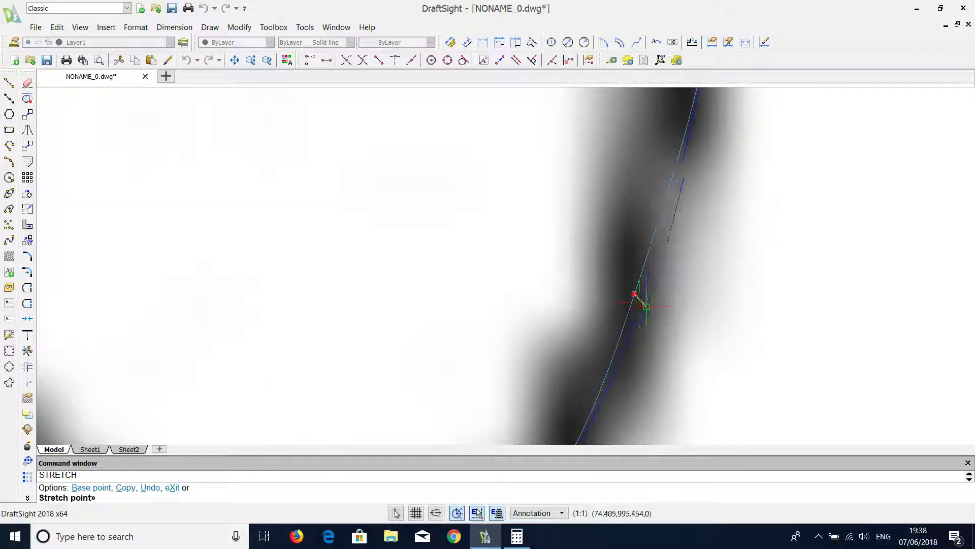
scroll(695, 304, "down", 2)
scroll(695, 303, "down", 1)
key("Escape")
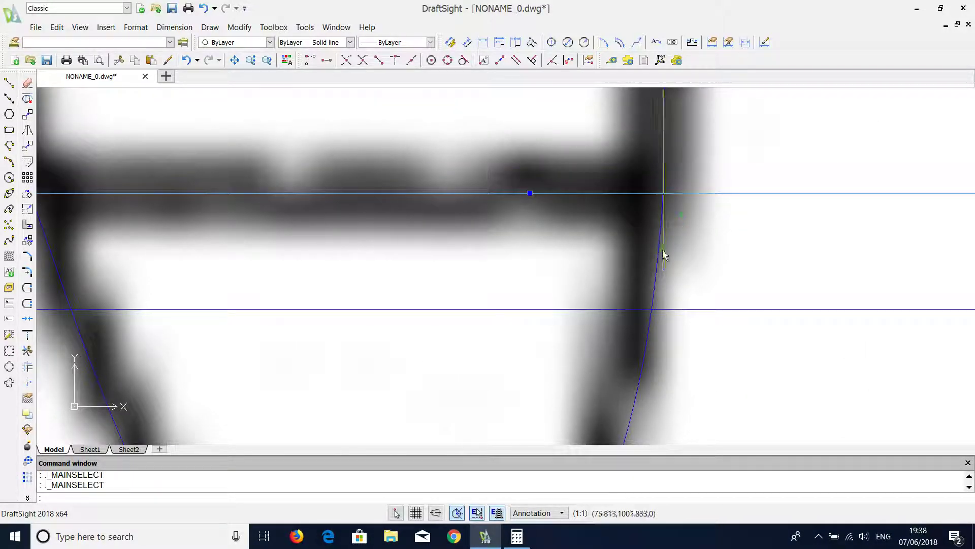
Step: Stretch the spline's upper endpoint onto the horizontal line
left_click(665, 272)
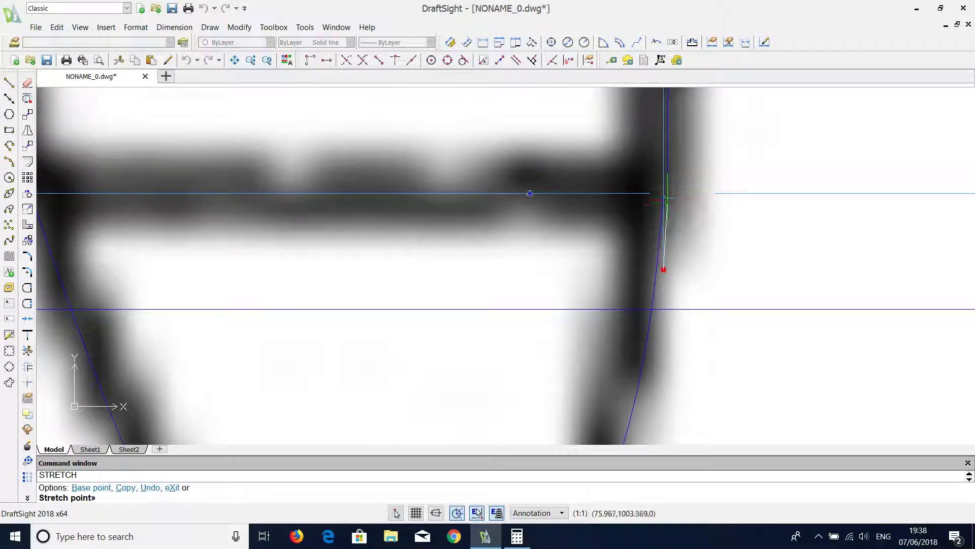
left_click(664, 195)
scroll(682, 239, "down", 1)
scroll(682, 239, "down", 2)
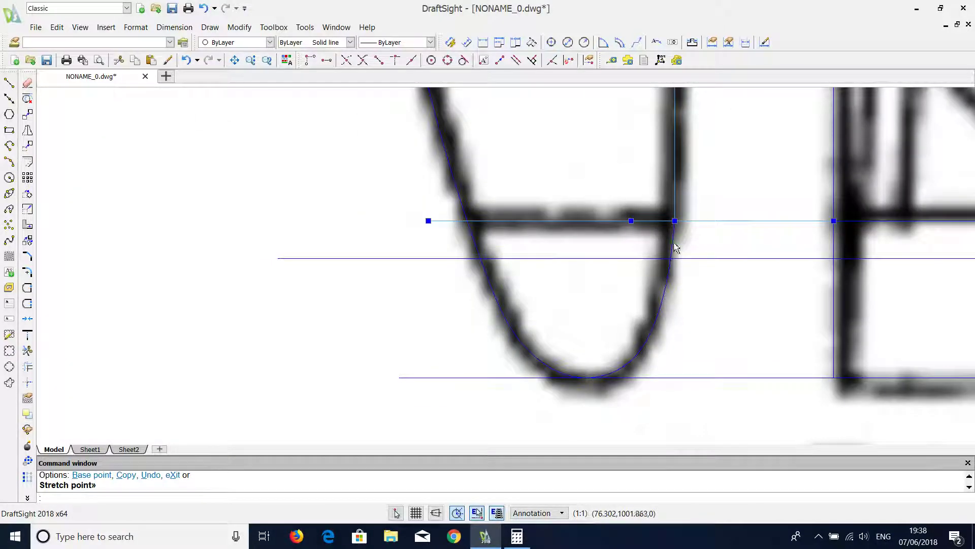
key("Escape")
scroll(599, 246, "down", 2)
scroll(599, 246, "down", 2)
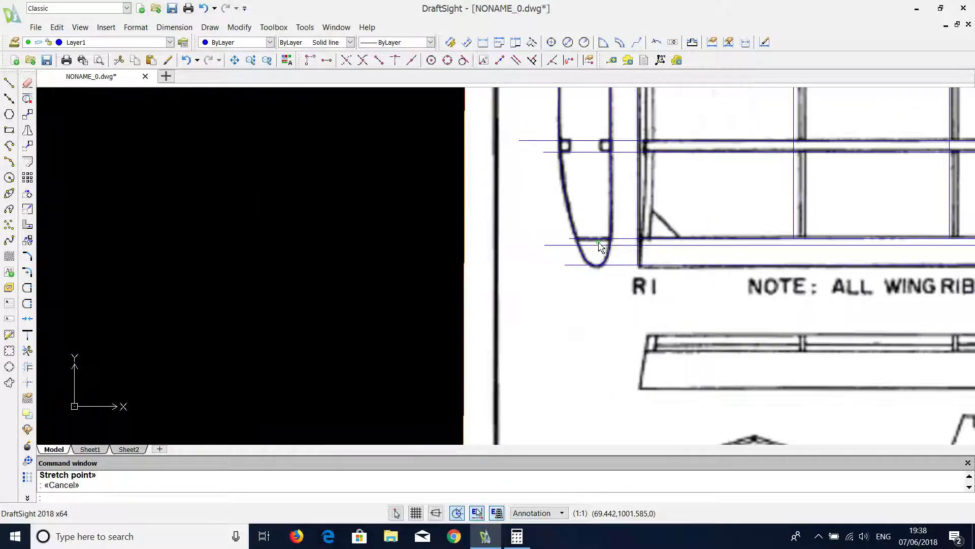
scroll(599, 245, "down", 2)
scroll(598, 245, "down", 2)
scroll(599, 246, "up", 2)
scroll(600, 246, "up", 2)
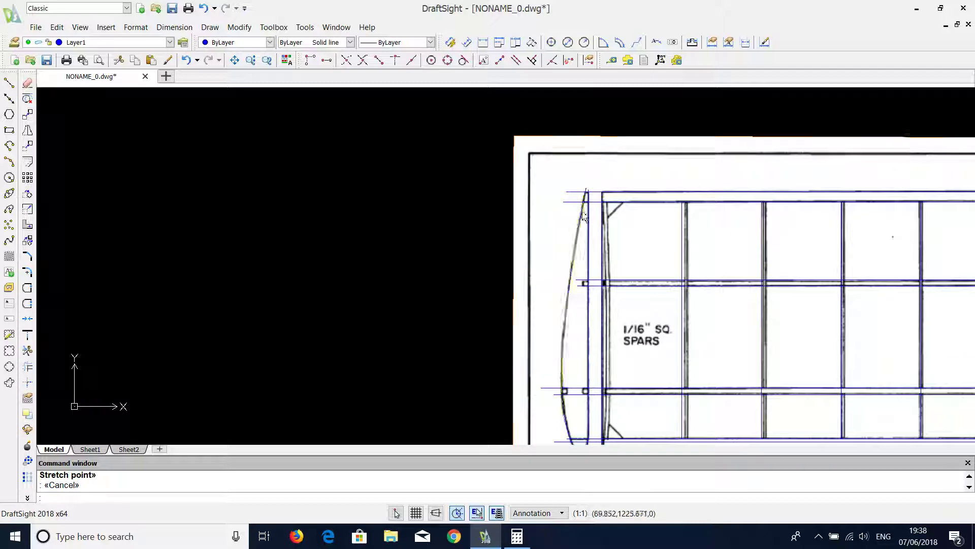
Step: Hide layer 0 containing the reference image
left_click(115, 42)
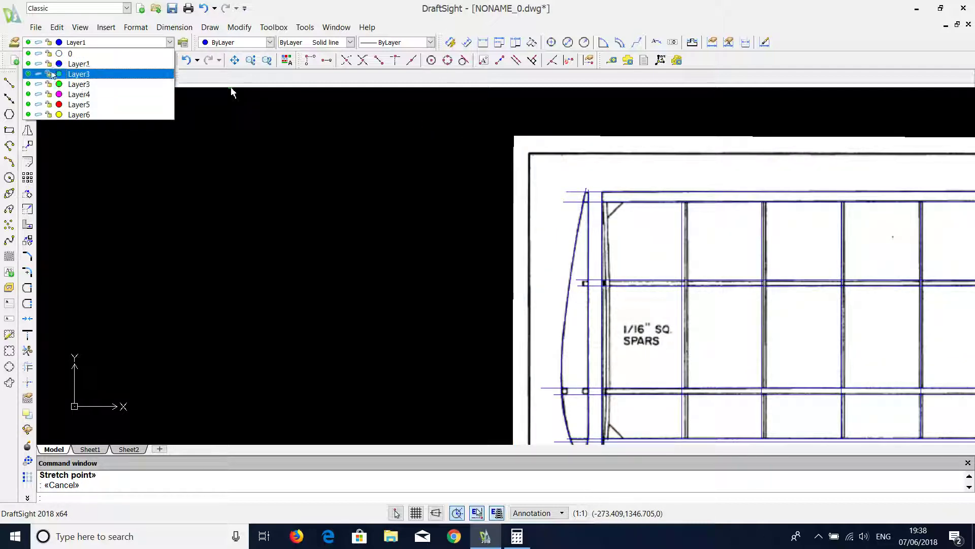
left_click(28, 53)
left_click(80, 63)
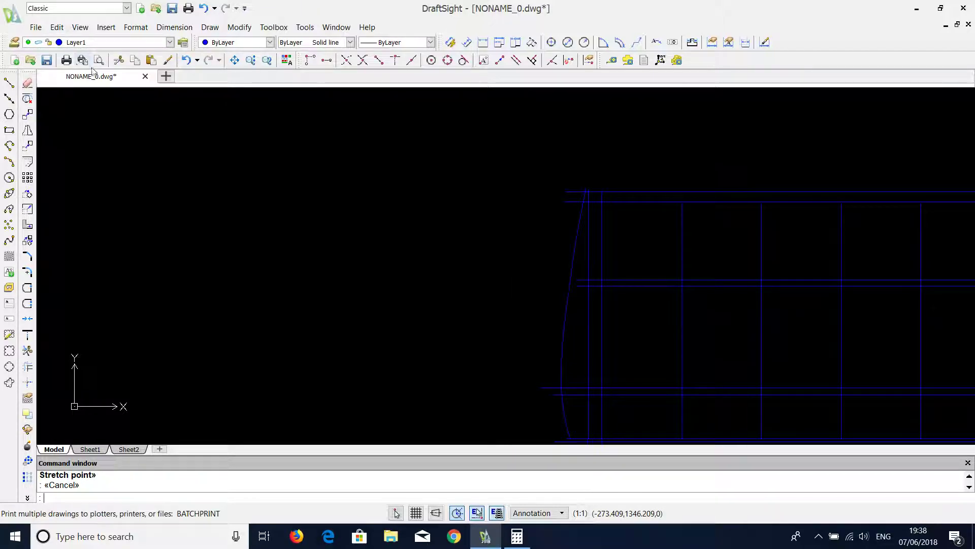
scroll(574, 174, "up", 2)
scroll(565, 220, "up", 1)
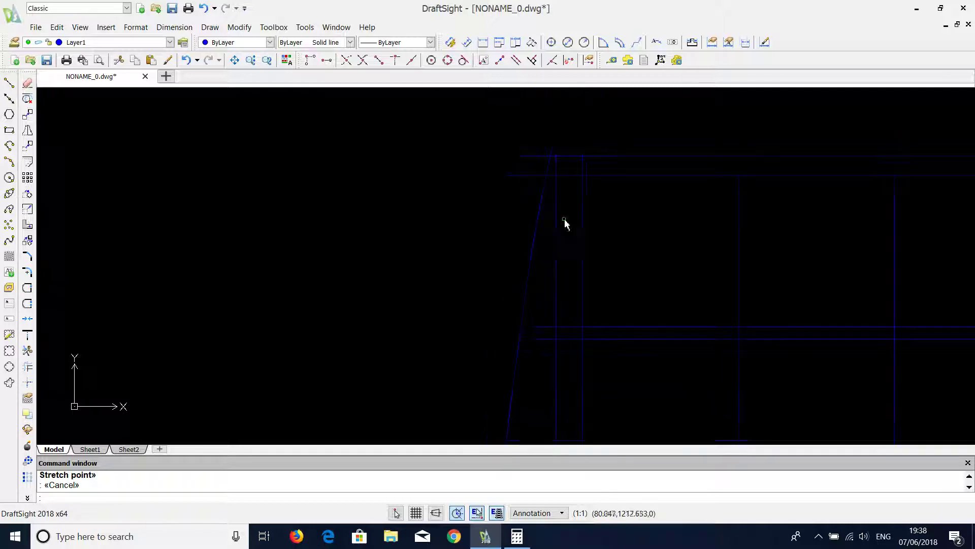
scroll(561, 179, "up", 1)
Step: Trim the spar and notch line segments at the wing tip
left_click(564, 257)
left_click(490, 152)
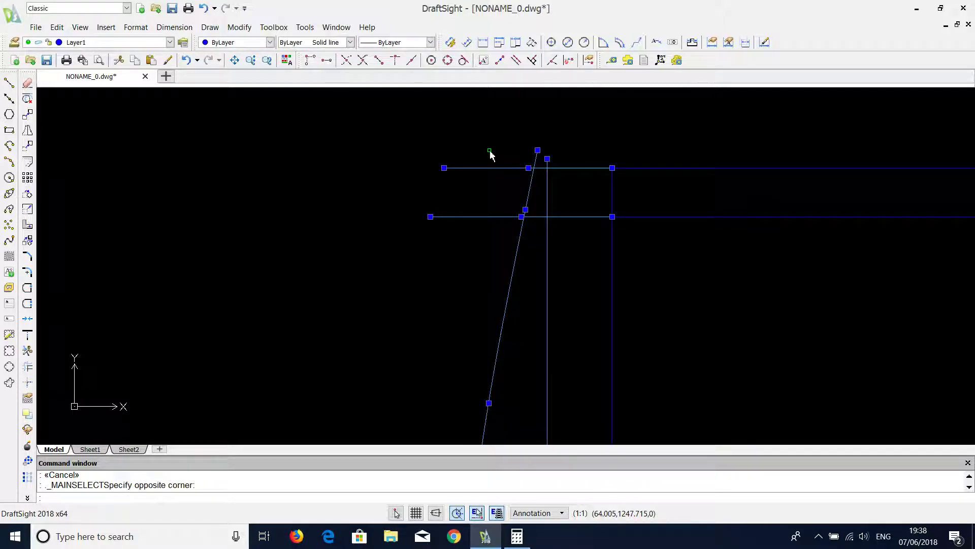
right_click_drag(503, 149, 534, 133)
left_click(584, 133)
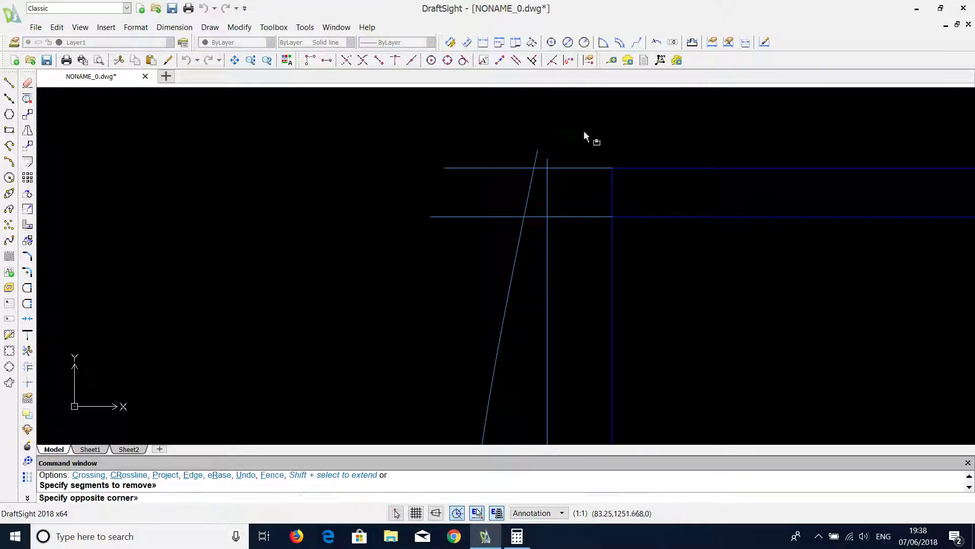
left_click(505, 161)
left_click(582, 152)
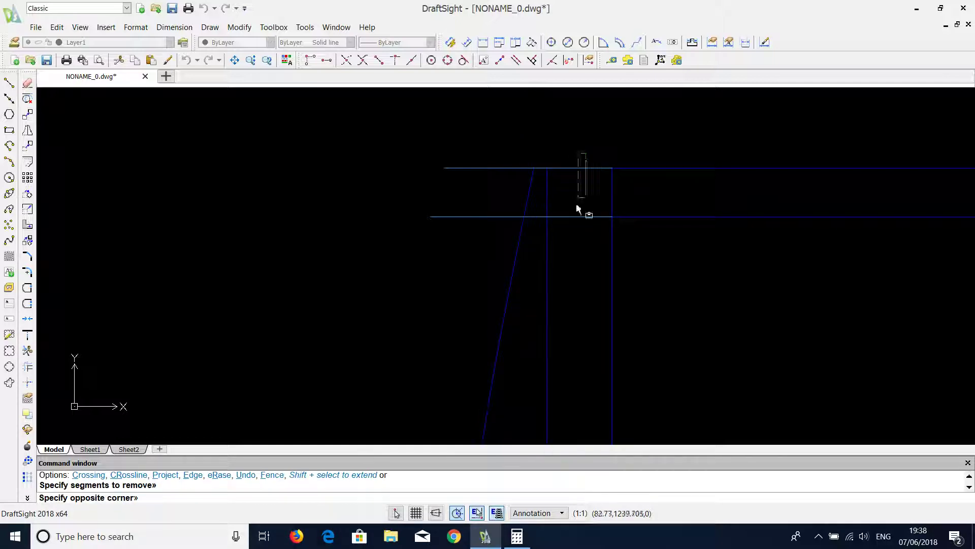
left_click(562, 214)
left_click(493, 147)
left_click(431, 226)
scroll(397, 299, "down", 2)
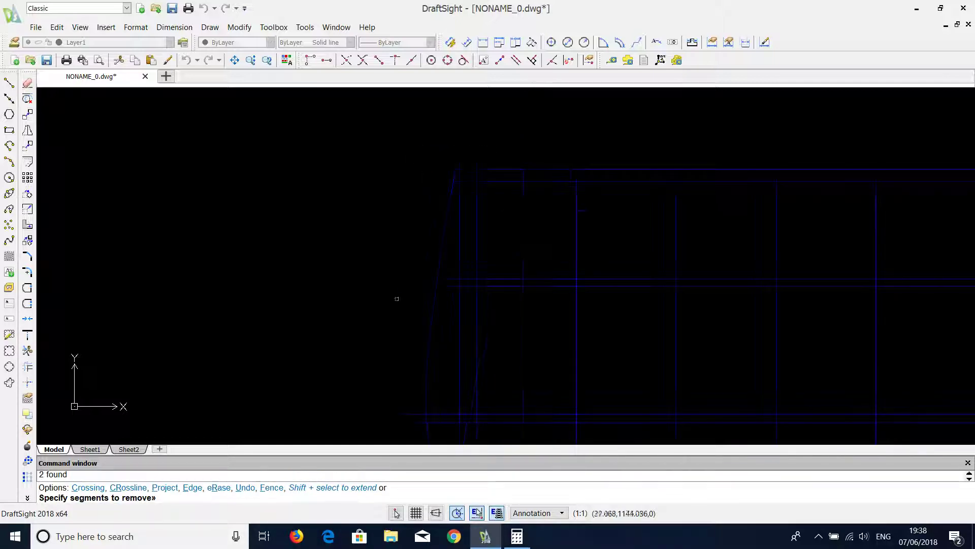
scroll(439, 295, "down", 1)
scroll(450, 267, "up", 1)
scroll(419, 318, "down", 3)
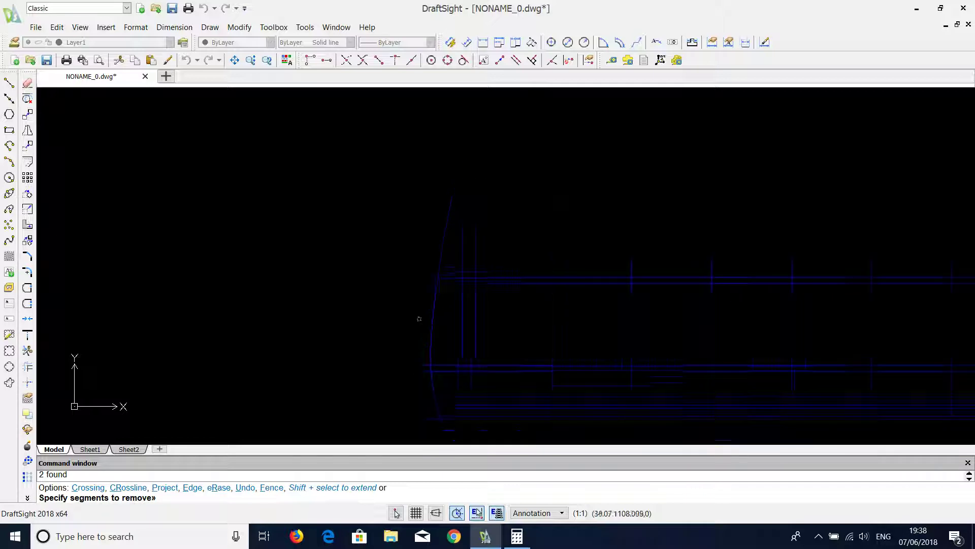
scroll(429, 378, "up", 2)
scroll(431, 320, "up", 2)
key("Escape")
Step: Trim the line pieces overshooting the tip curve, then delete the leftover bottom line
left_click(496, 306)
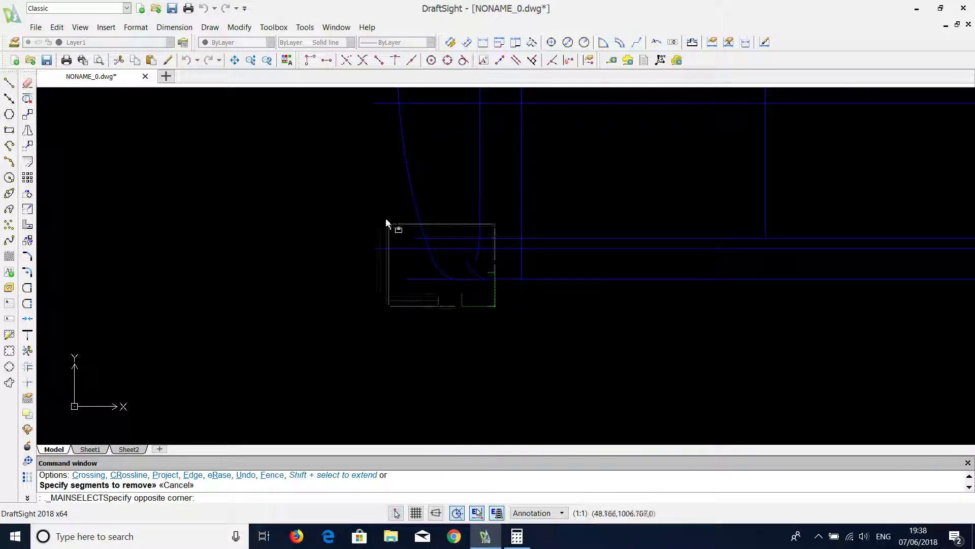
left_click(367, 271)
right_click(337, 282)
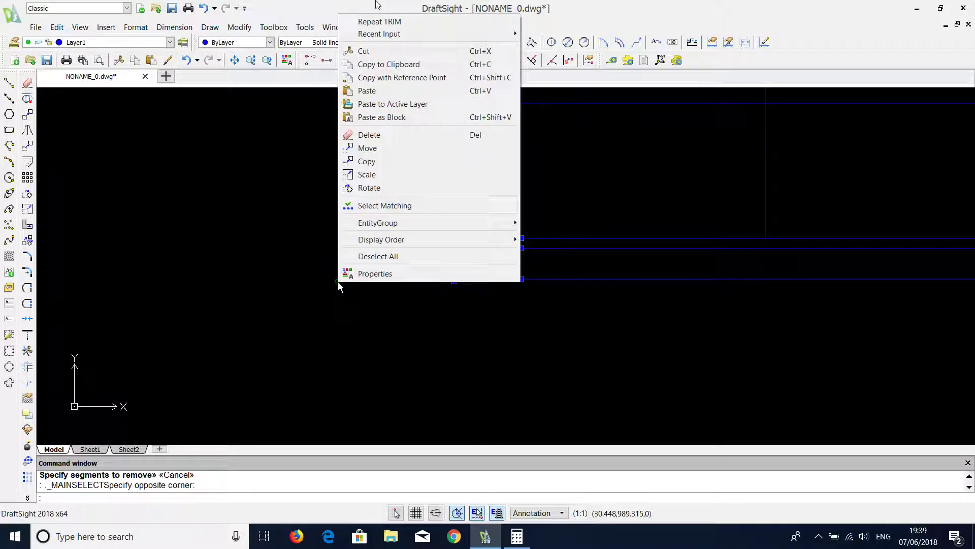
left_click(374, 24)
scroll(414, 206, "down", 2)
scroll(496, 244, "up", 2)
scroll(463, 327, "down", 2)
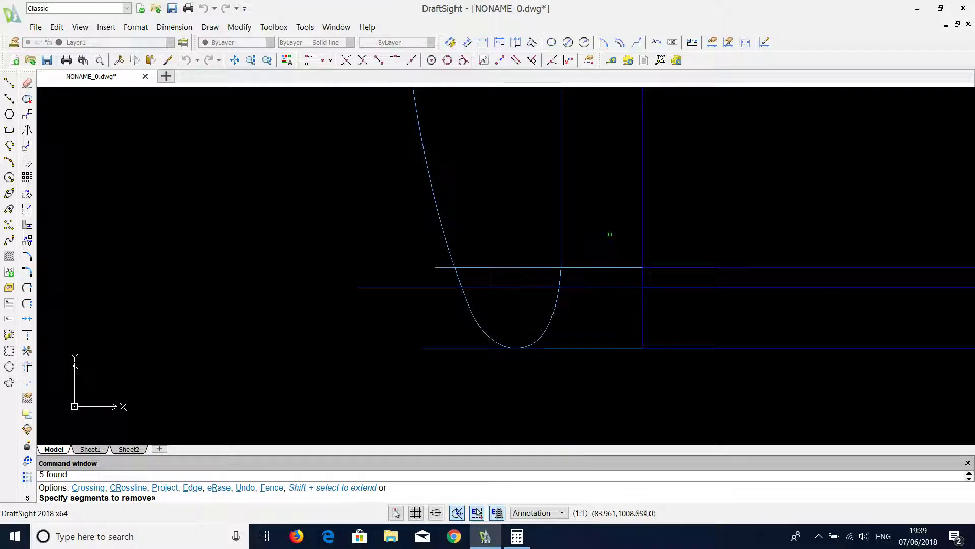
left_click(609, 234)
left_click(581, 356)
left_click(447, 347)
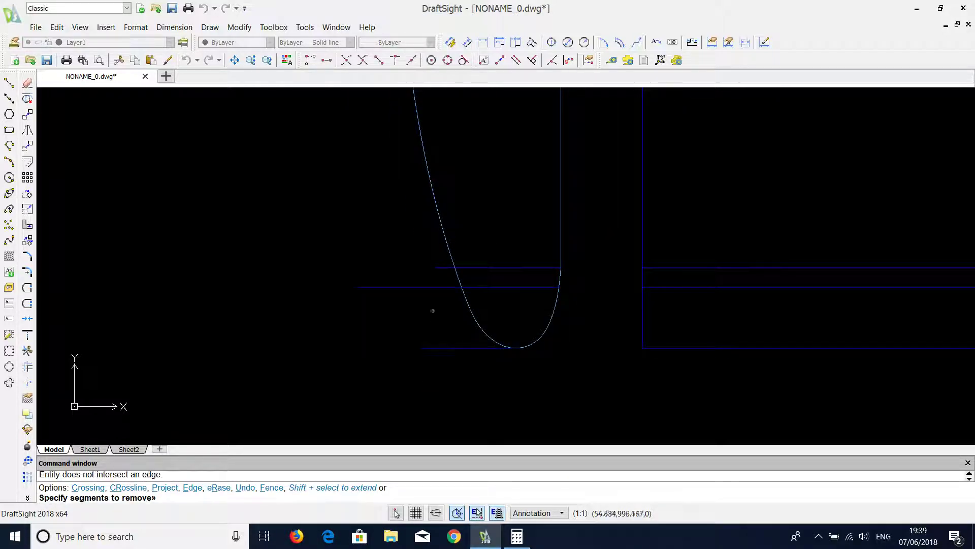
left_click(446, 310)
left_click(429, 270)
key("Escape")
left_click(450, 324)
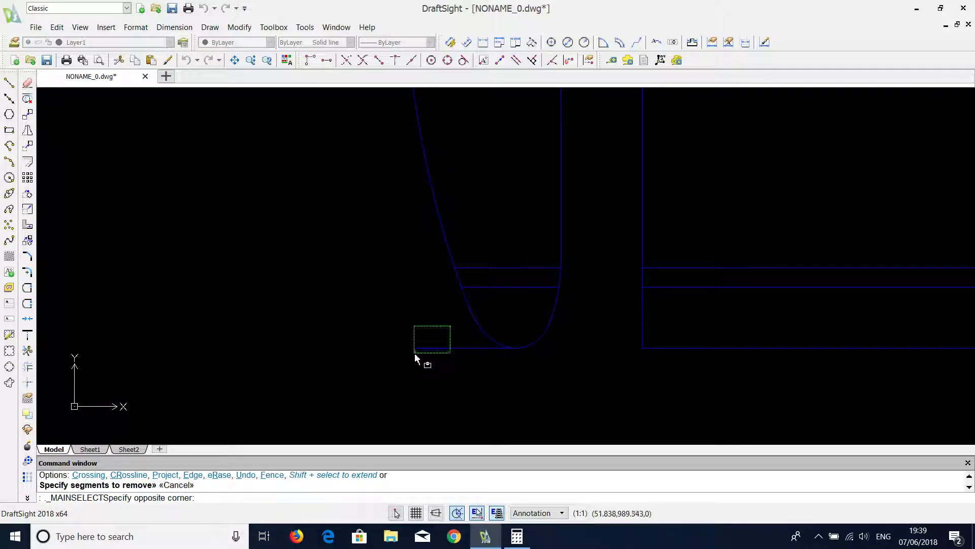
left_click(415, 353)
key("Delete")
scroll(415, 358, "up", 2)
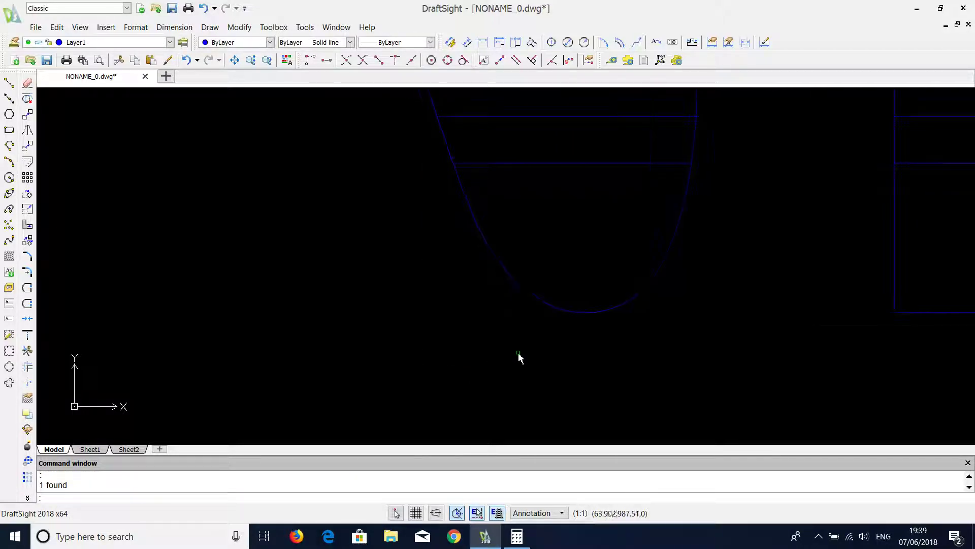
left_click(559, 336)
scroll(507, 269, "up", 1)
scroll(479, 284, "up", 1)
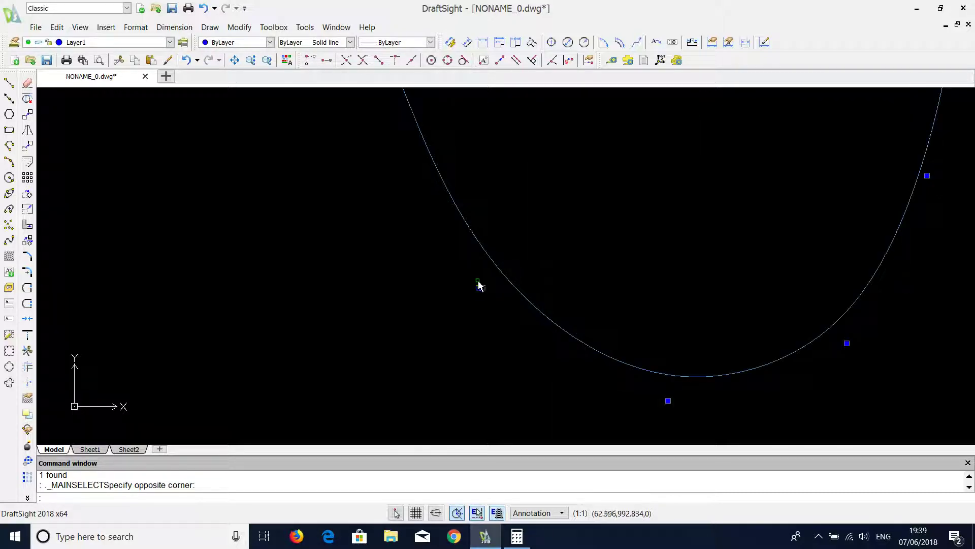
left_click(482, 289)
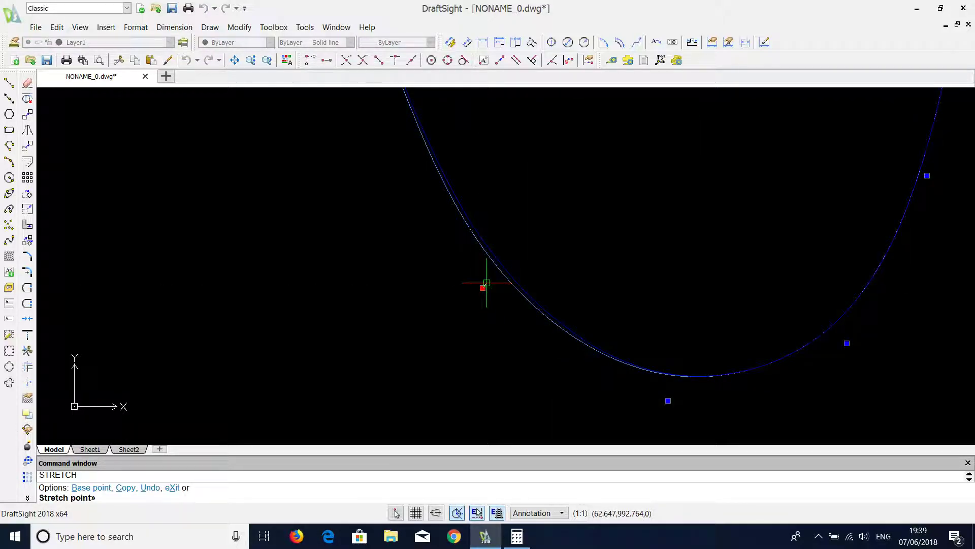
key("Escape")
scroll(480, 293, "down", 2)
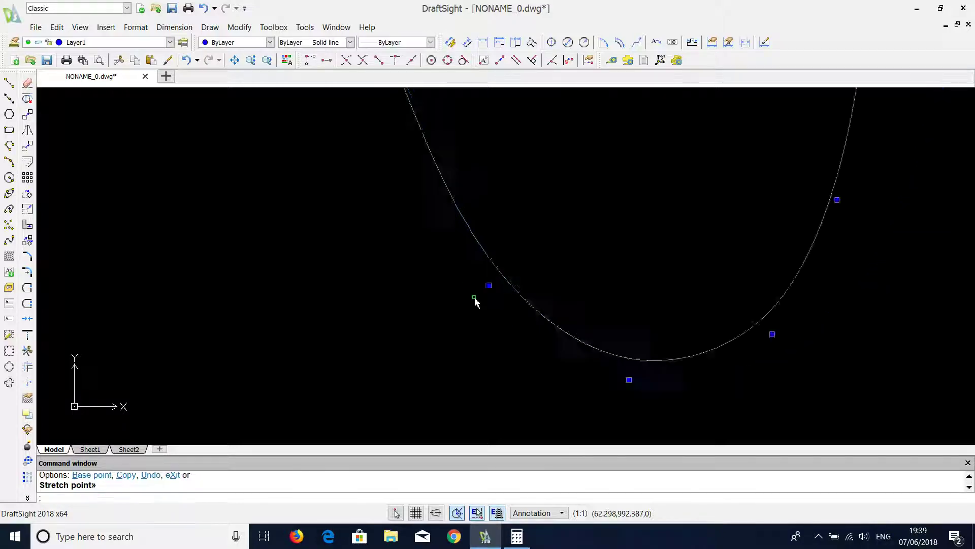
scroll(475, 299, "down", 3)
key("Escape")
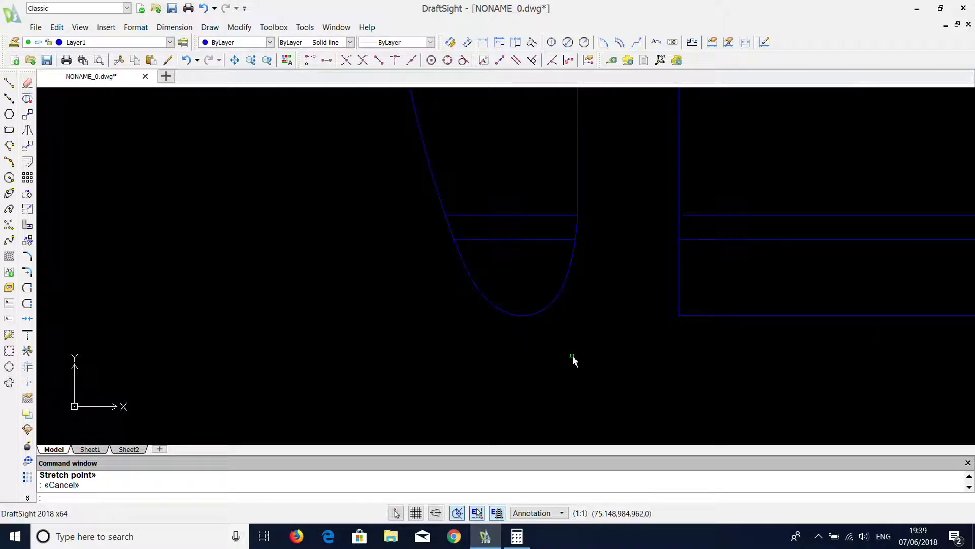
scroll(572, 356, "down", 3)
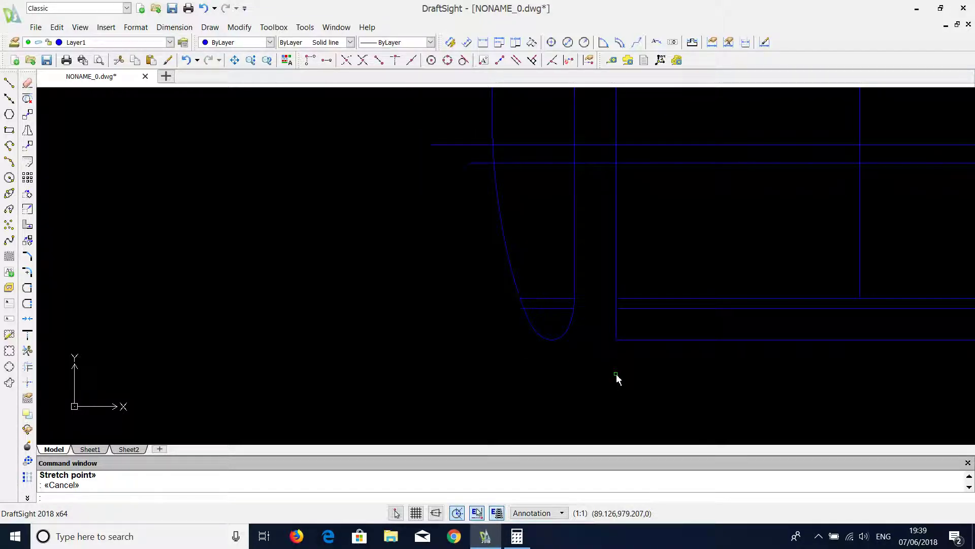
scroll(618, 378, "down", 3)
scroll(617, 378, "up", 2)
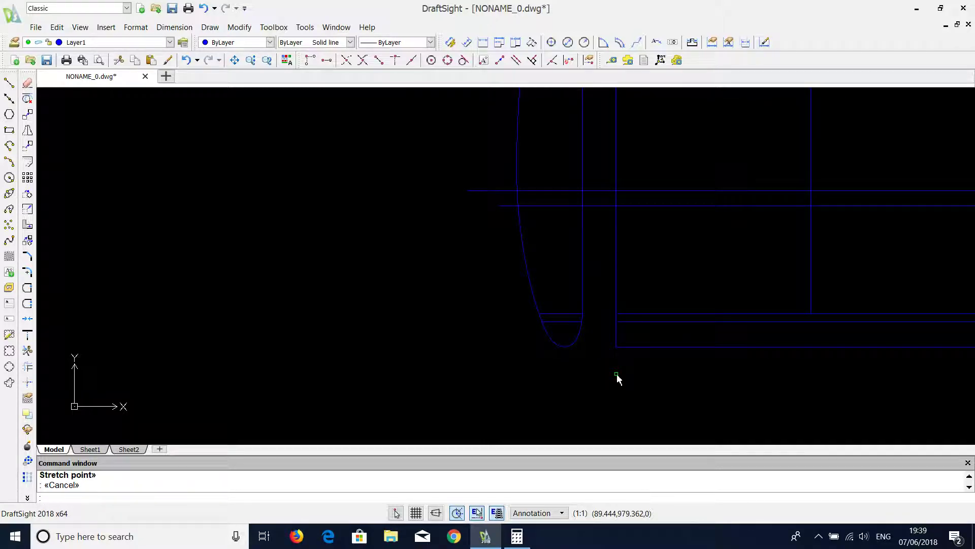
scroll(618, 377, "down", 2)
scroll(633, 268, "up", 1)
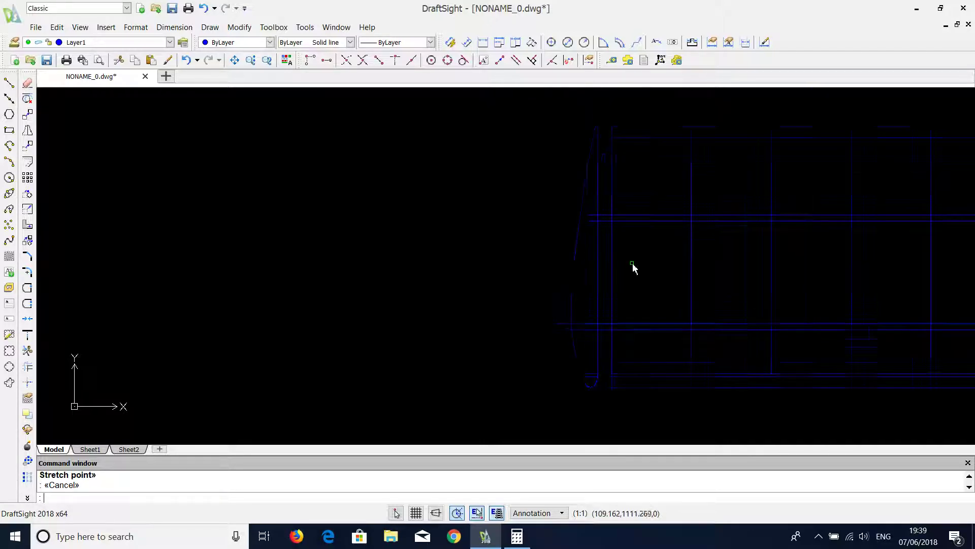
scroll(625, 332, "down", 1)
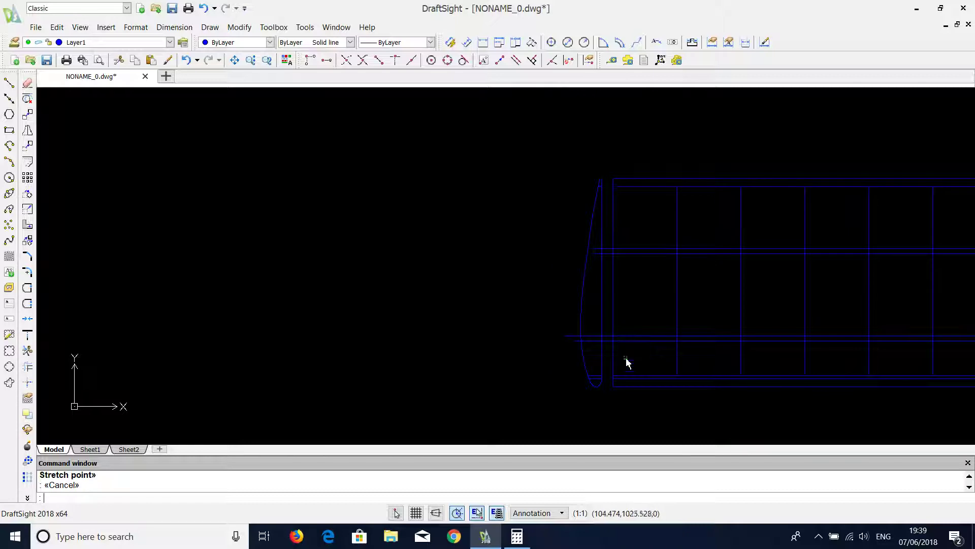
scroll(630, 424, "up", 1)
scroll(627, 418, "up", 1)
scroll(617, 381, "up", 1)
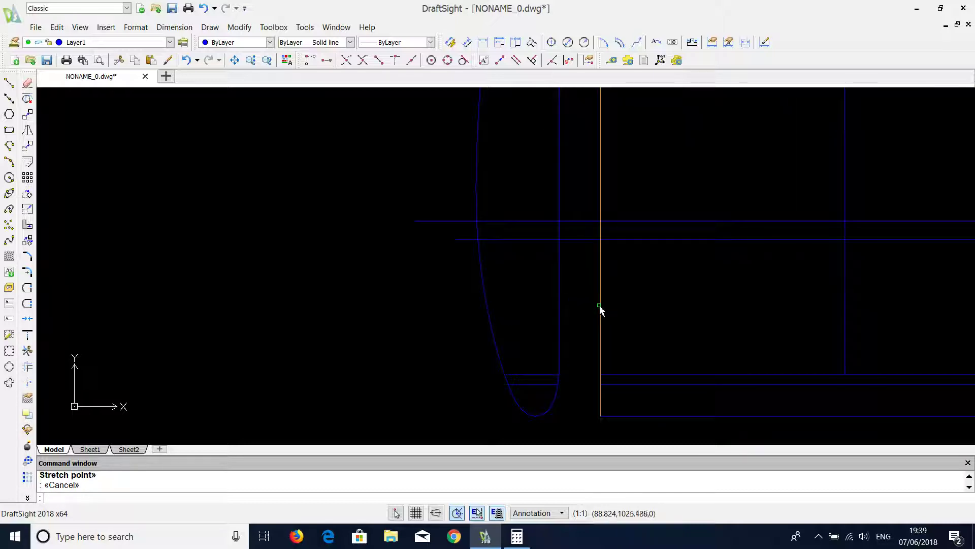
scroll(579, 359, "up", 1)
scroll(555, 381, "up", 1)
scroll(511, 266, "down", 1)
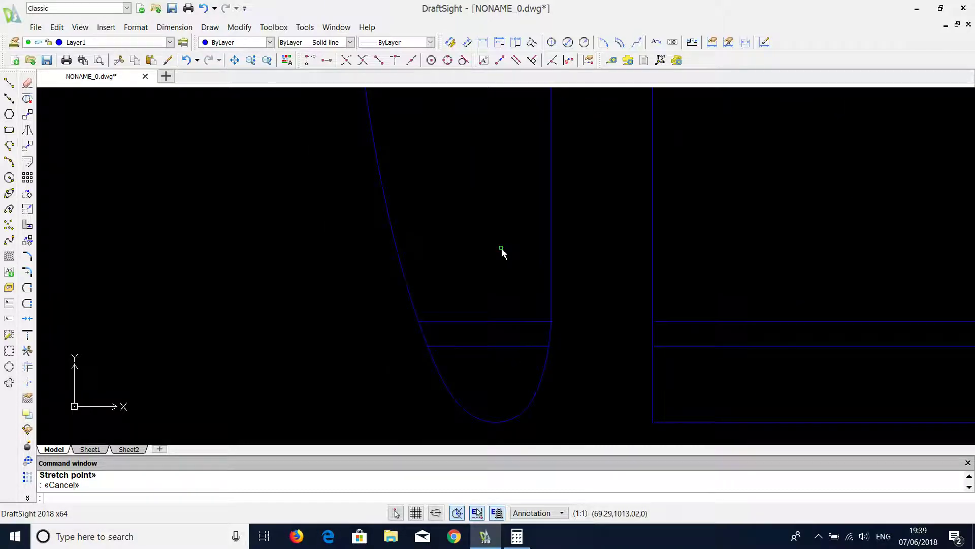
scroll(501, 256, "up", 2)
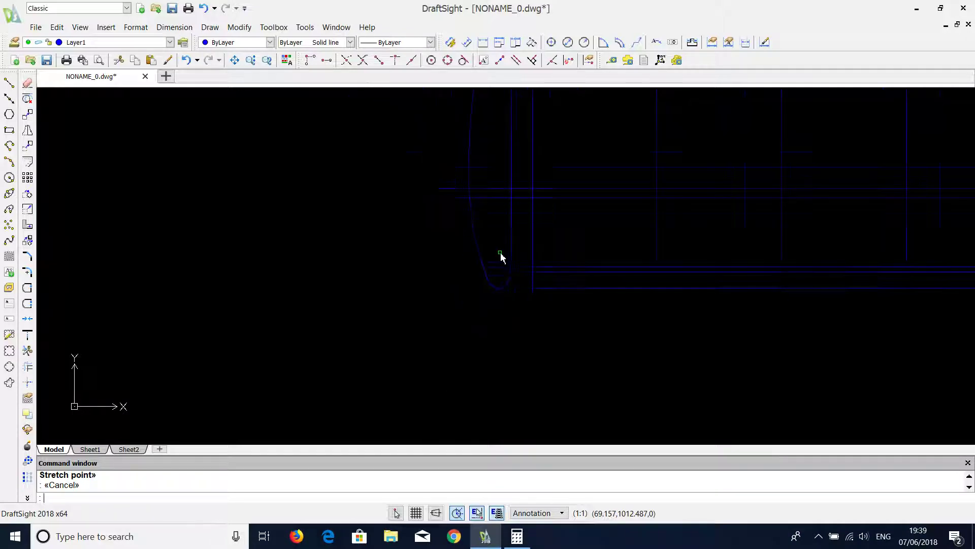
scroll(499, 224, "up", 1)
scroll(556, 286, "up", 1)
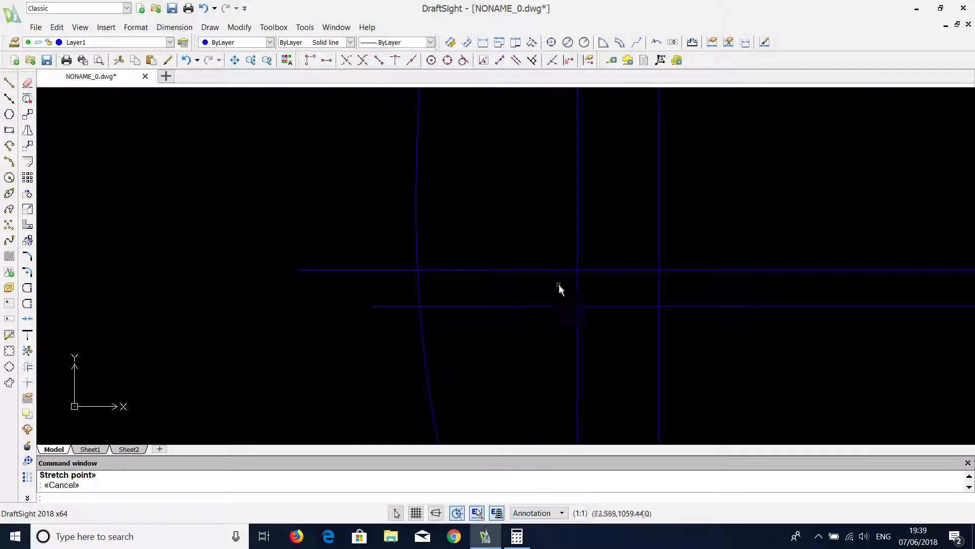
Step: Enable the Intersection entity snap in ESnap Settings while the Circle command waits
left_click(10, 177)
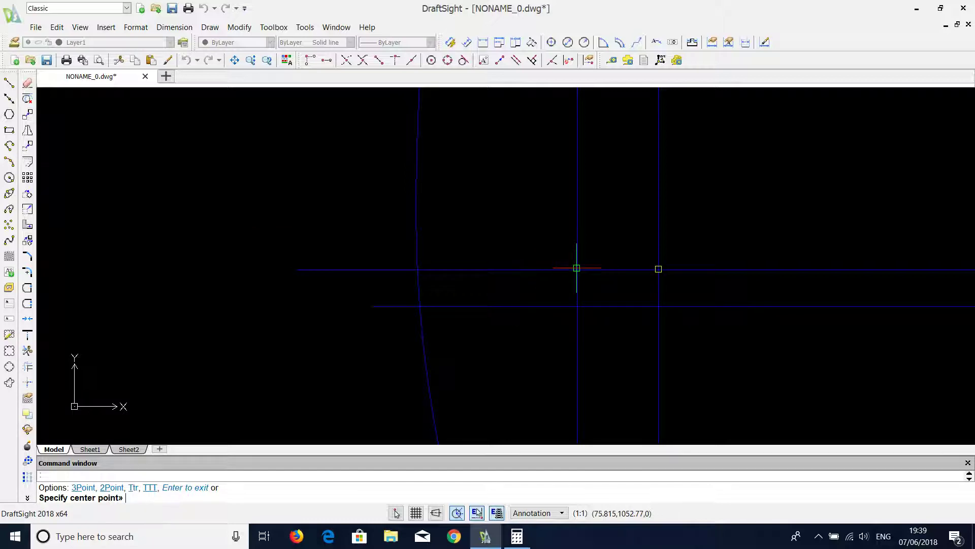
right_click(476, 516)
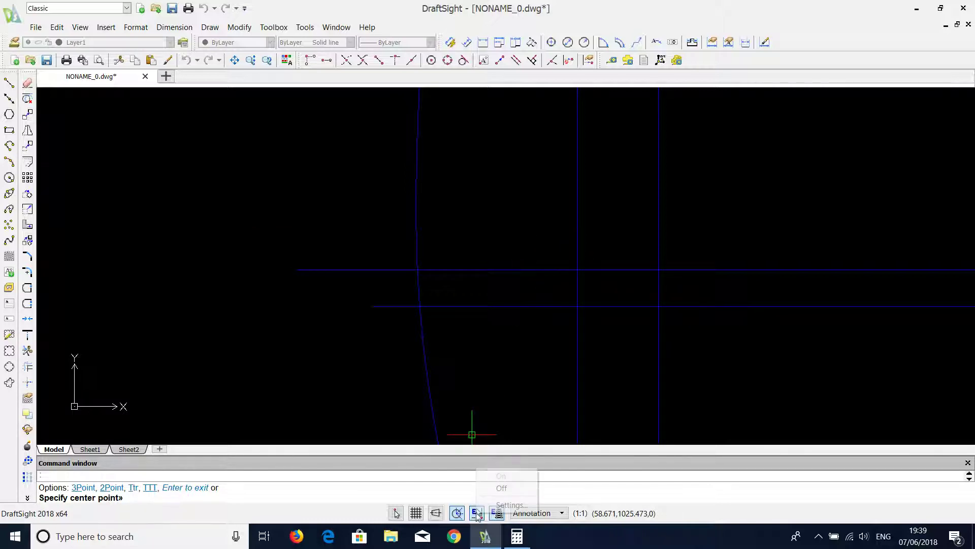
left_click(508, 506)
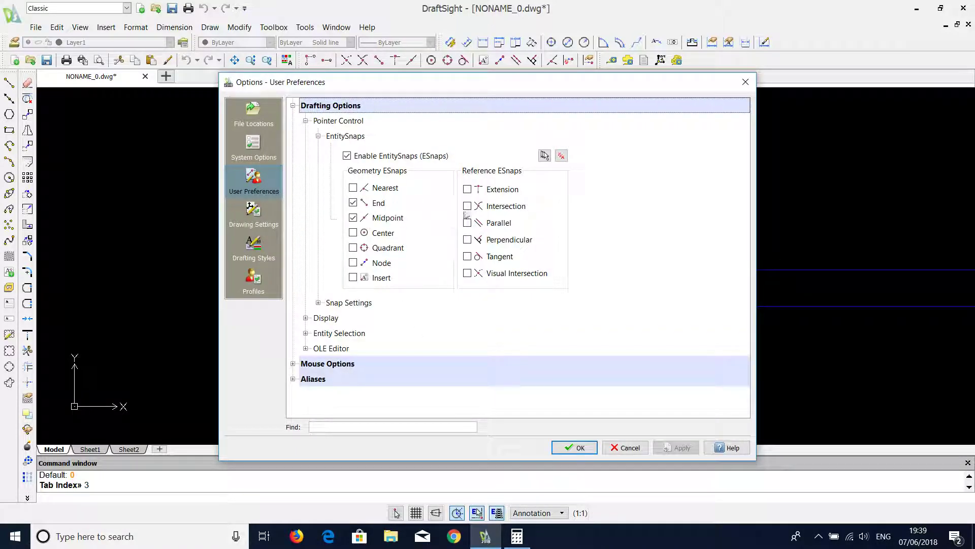
left_click(467, 206)
left_click(577, 447)
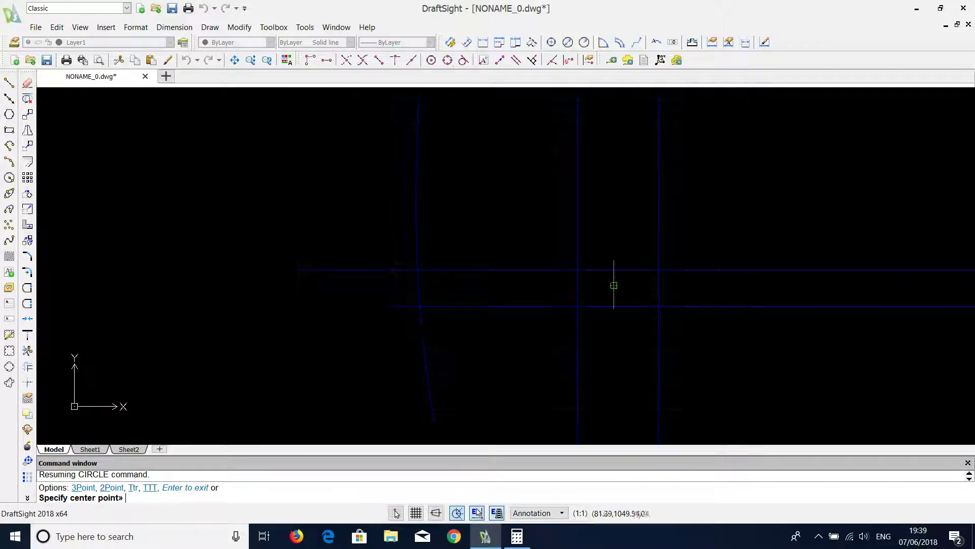
Step: Draw a vertical line from a helper circle's left quadrant at the spar-rib intersection, then delete the circle
left_click(575, 303)
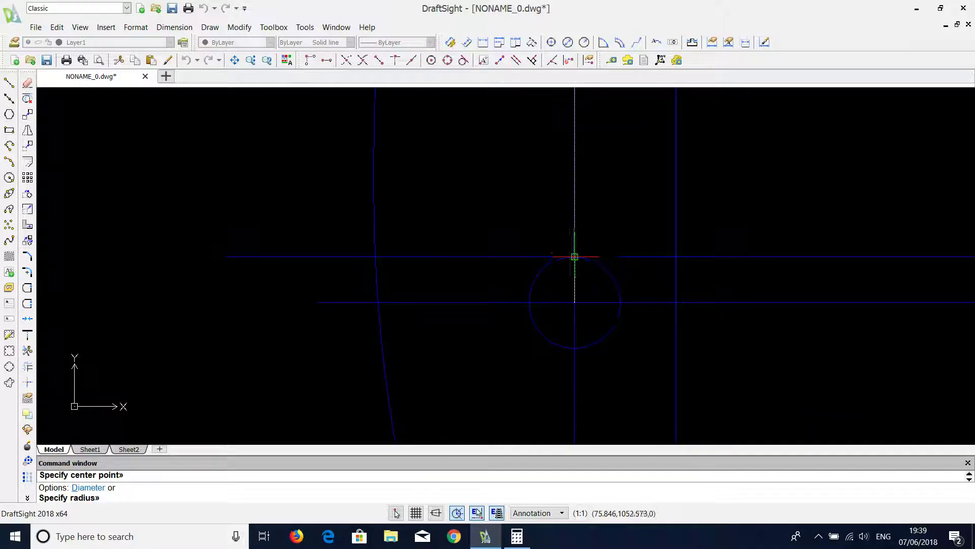
left_click(574, 257)
right_click_drag(468, 288, 559, 278)
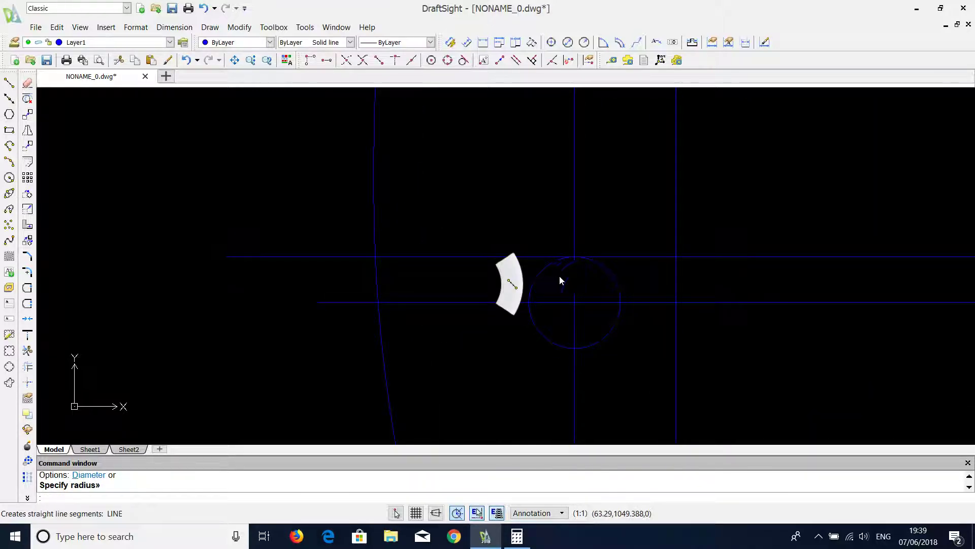
left_click(529, 303)
left_click(529, 220)
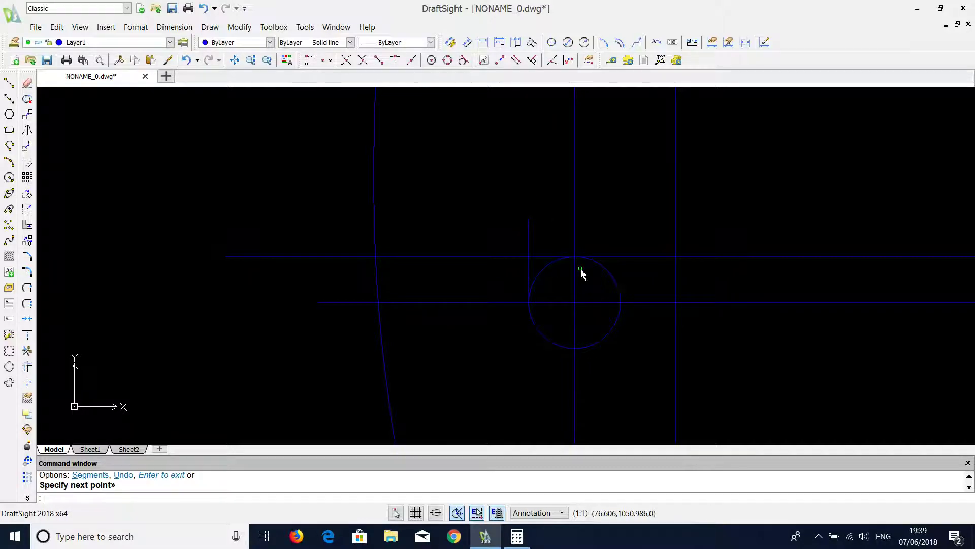
key("Escape")
left_click(555, 267)
key("Delete")
Step: Trim the spar lines on both sides of the tip rib against the four boundary lines
left_click(592, 318)
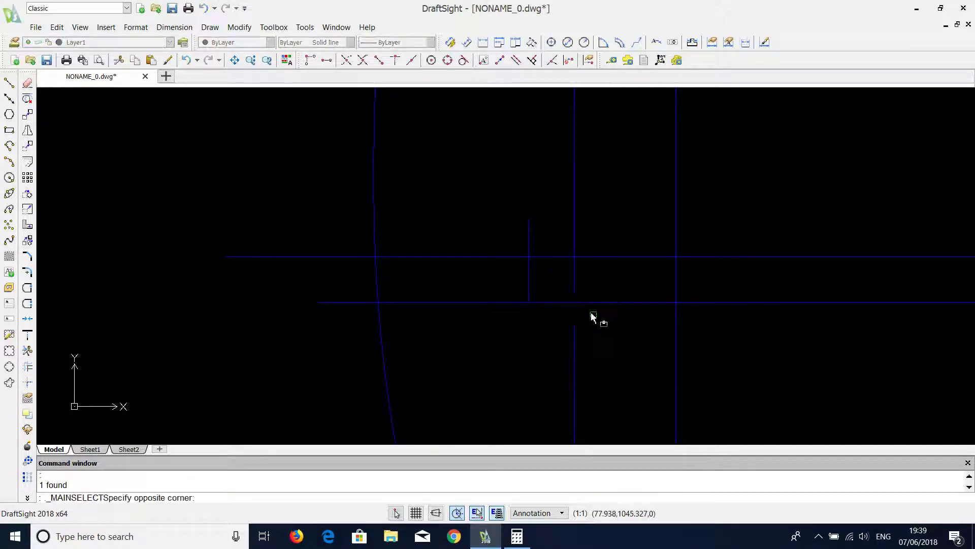
left_click(503, 235)
right_click_drag(469, 237, 518, 201)
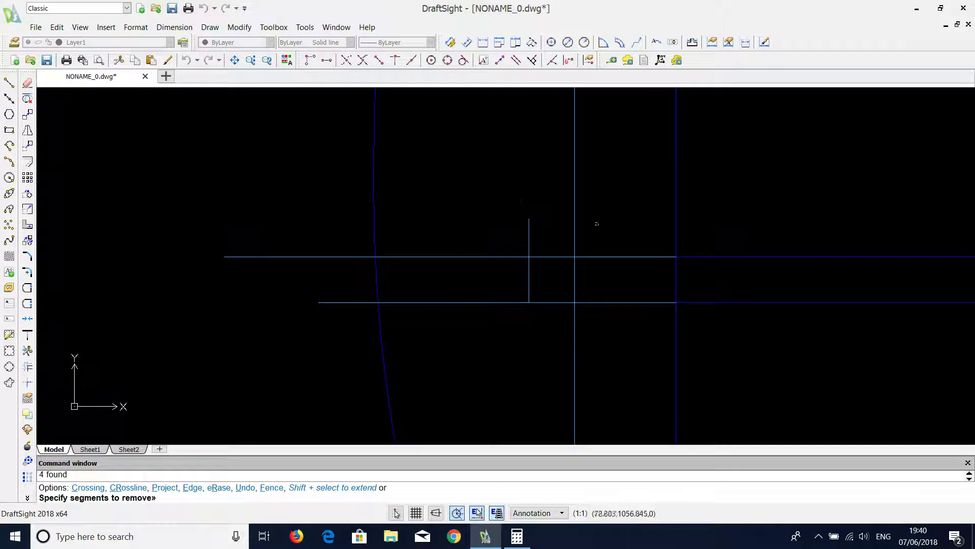
left_click(633, 227)
left_click(594, 341)
left_click(518, 314)
left_click(488, 229)
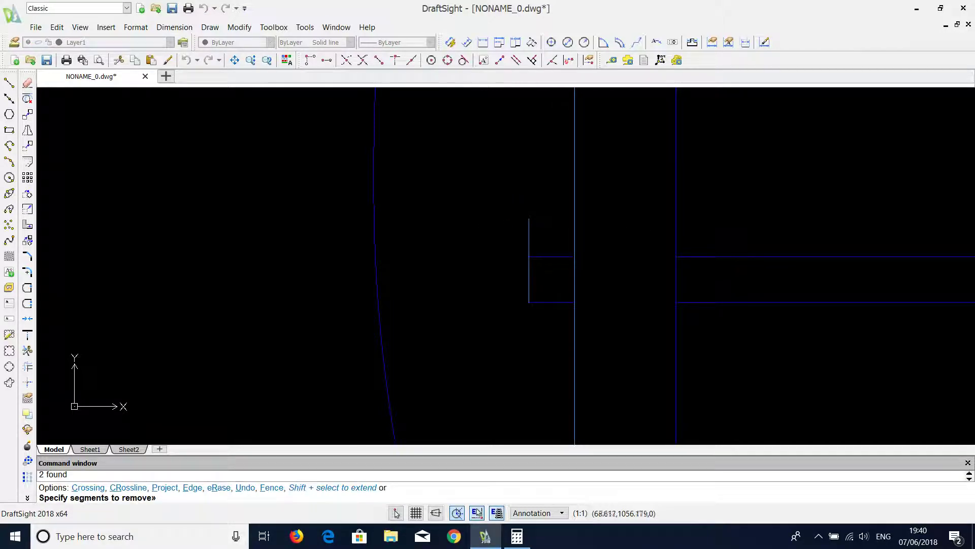
left_click(477, 316)
key("Escape")
scroll(486, 320, "down", 2)
scroll(487, 323, "down", 2)
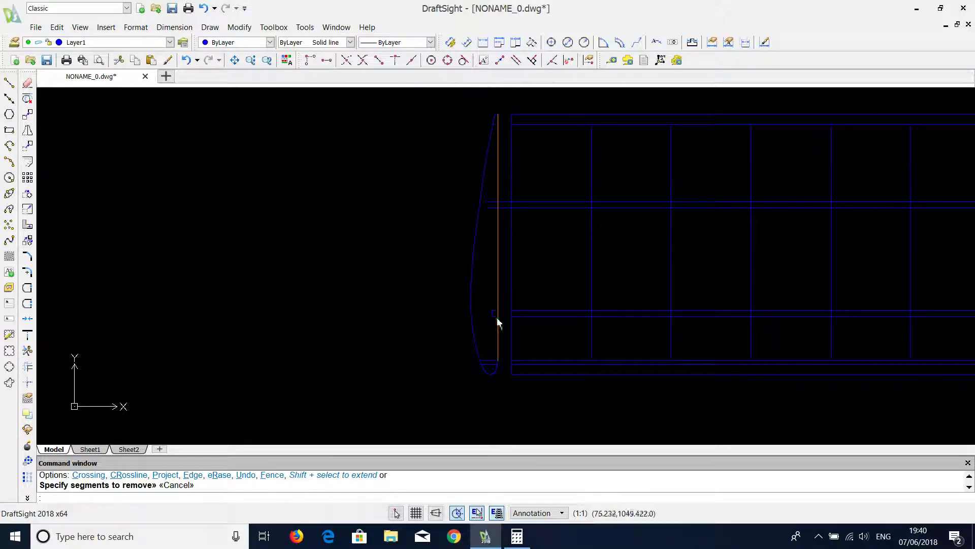
scroll(472, 308, "up", 2)
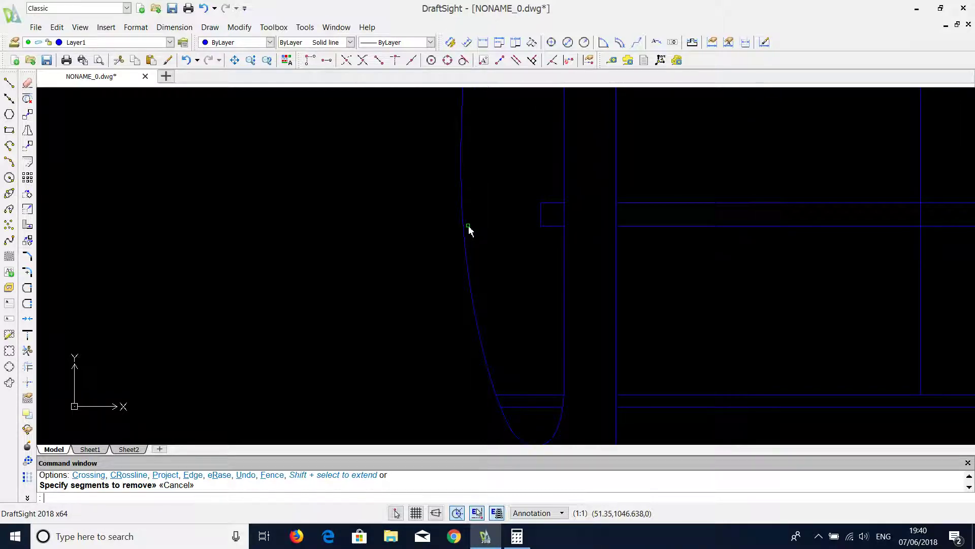
scroll(492, 234, "down", 2)
scroll(493, 234, "down", 2)
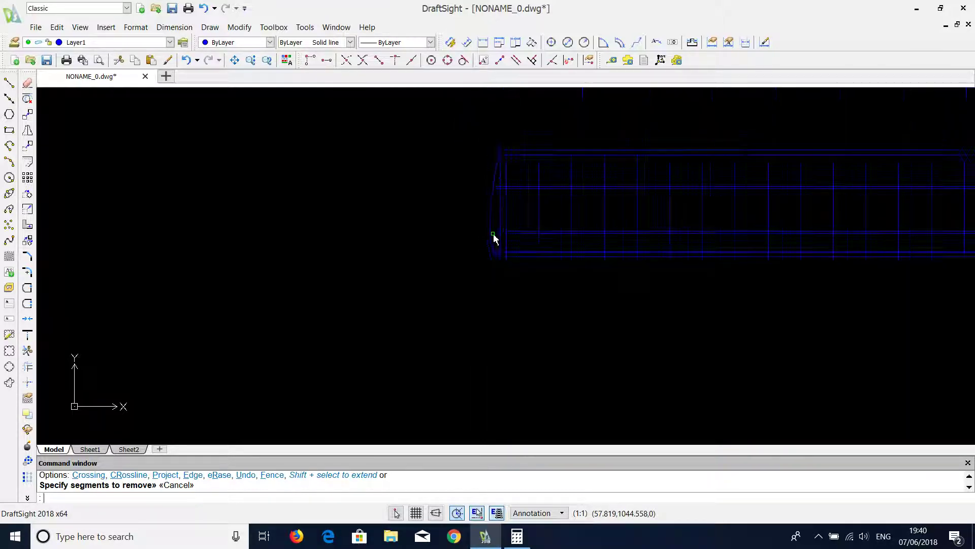
scroll(492, 234, "up", 1)
scroll(493, 234, "up", 1)
scroll(490, 216, "up", 1)
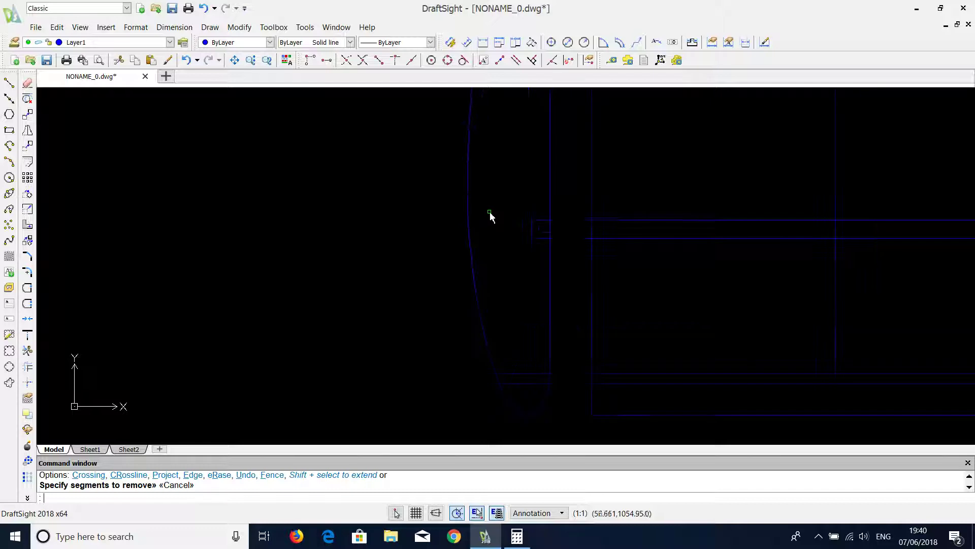
Step: Start a two-point polyline and cancel it
right_click_drag(390, 203, 409, 190)
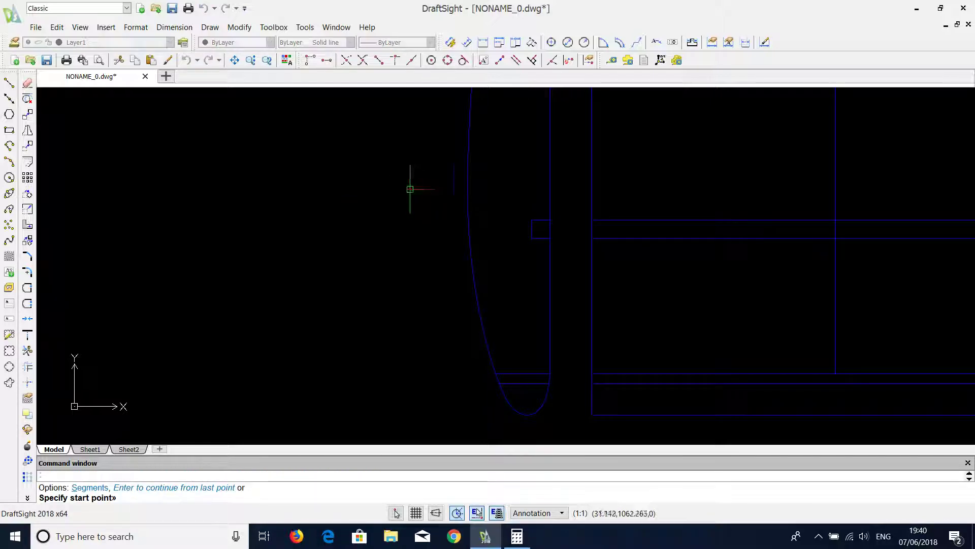
left_click(524, 201)
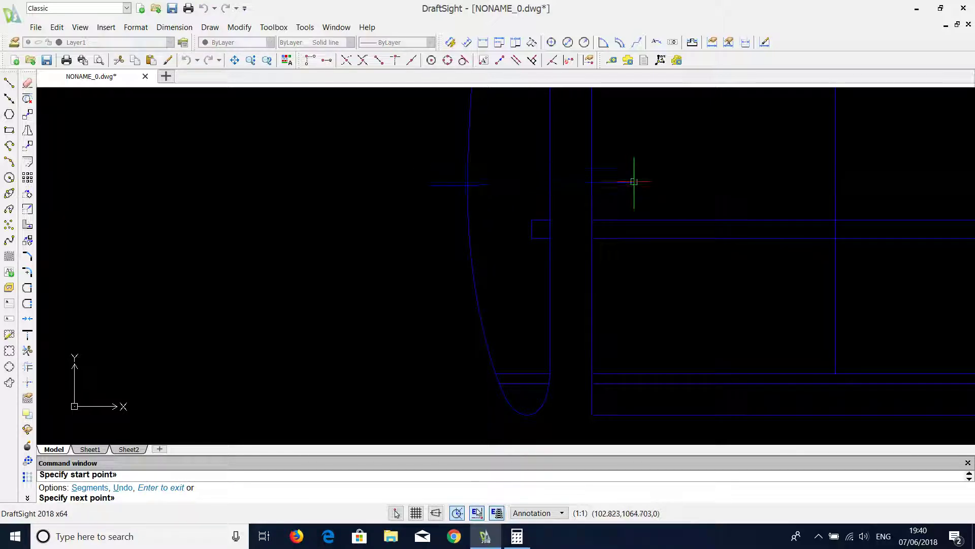
left_click(636, 188)
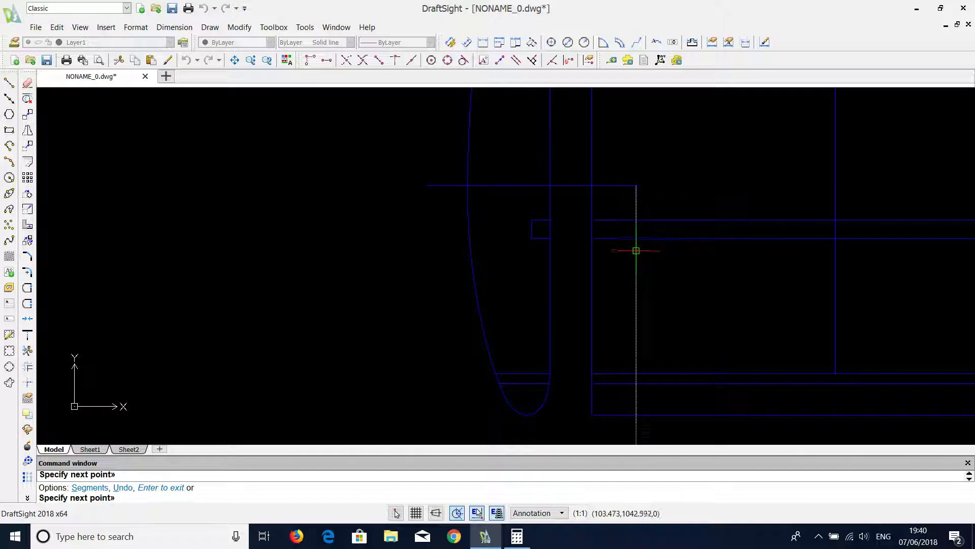
key("Escape")
Step: Move the spar lines and notch rectangle to a perpendicular point, then delete the stray horizontal line
left_click(674, 210)
left_click(654, 259)
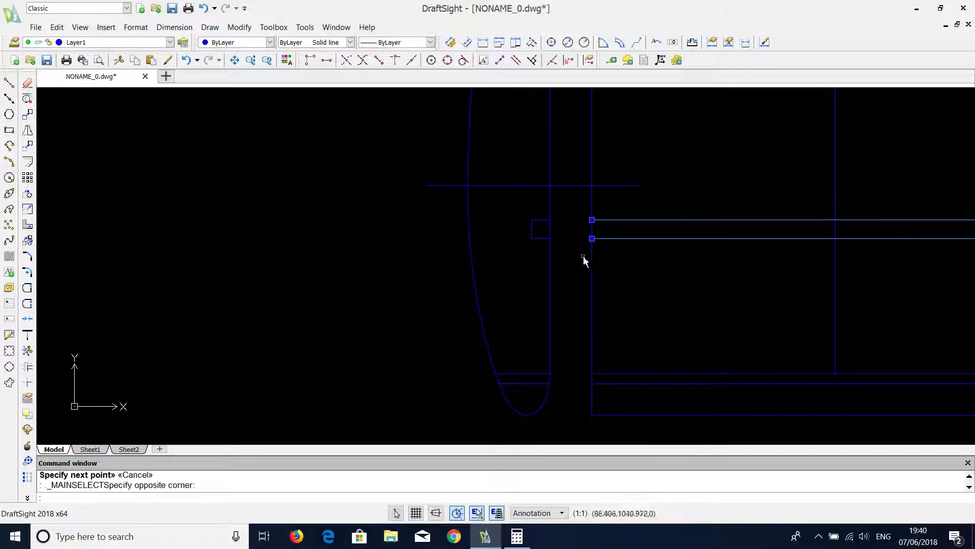
left_click(516, 219)
left_click(568, 259)
scroll(522, 243, "up", 4)
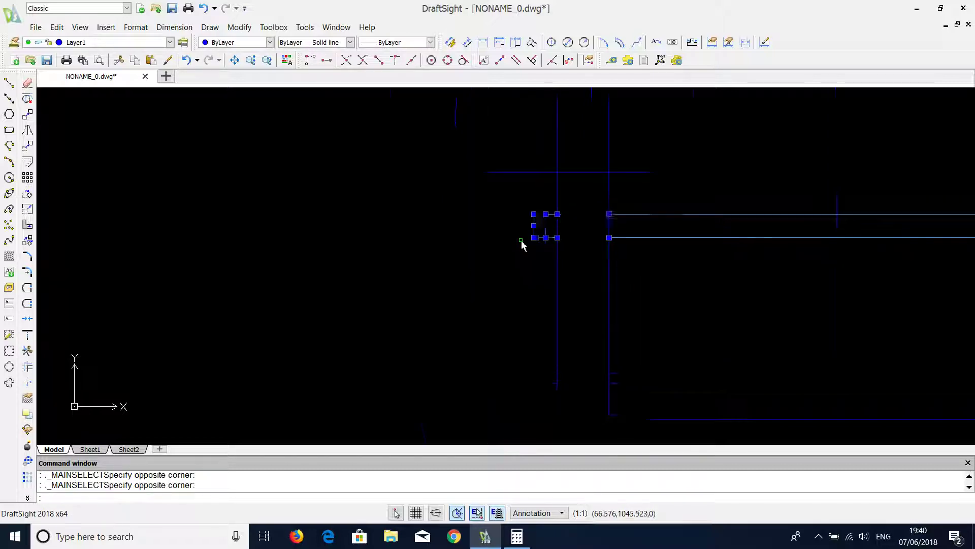
key("Return")
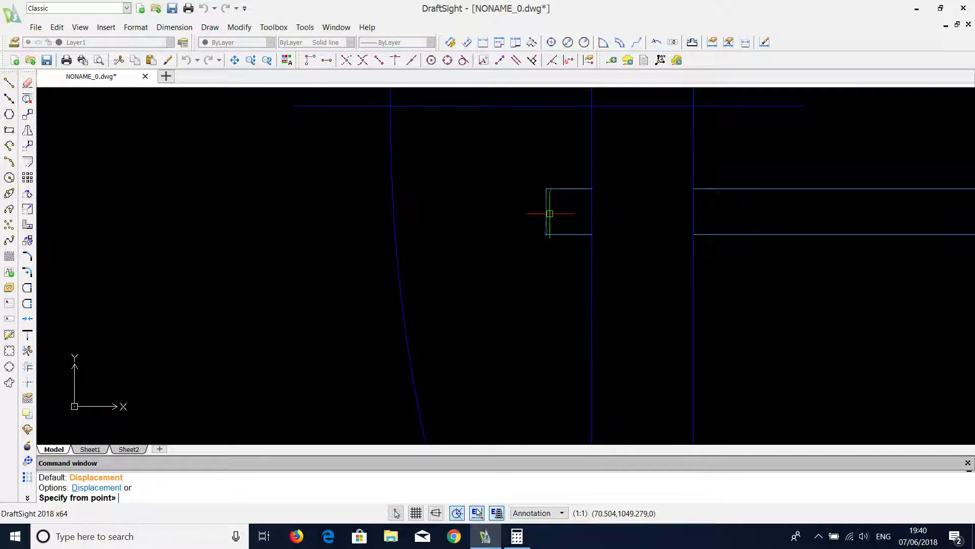
left_click(546, 211)
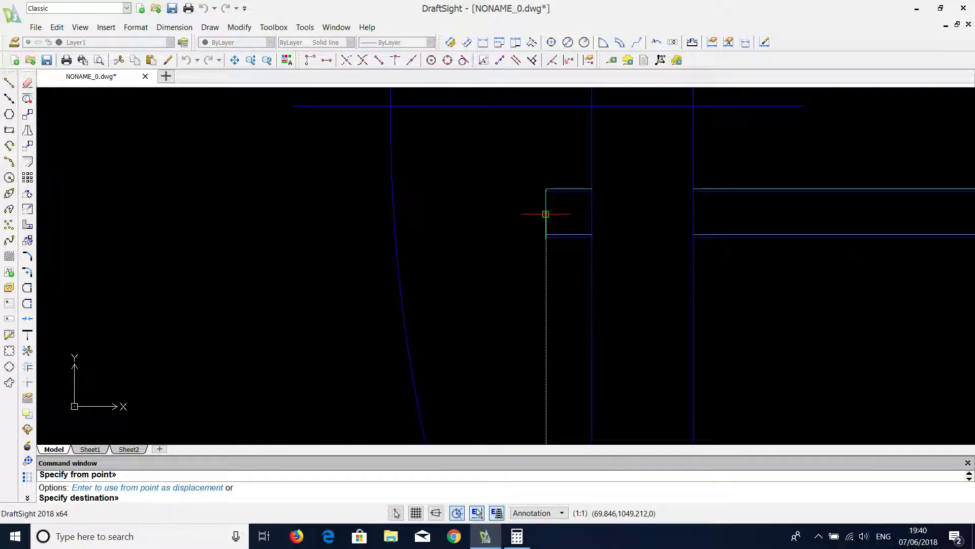
left_click(532, 60)
left_click(510, 107)
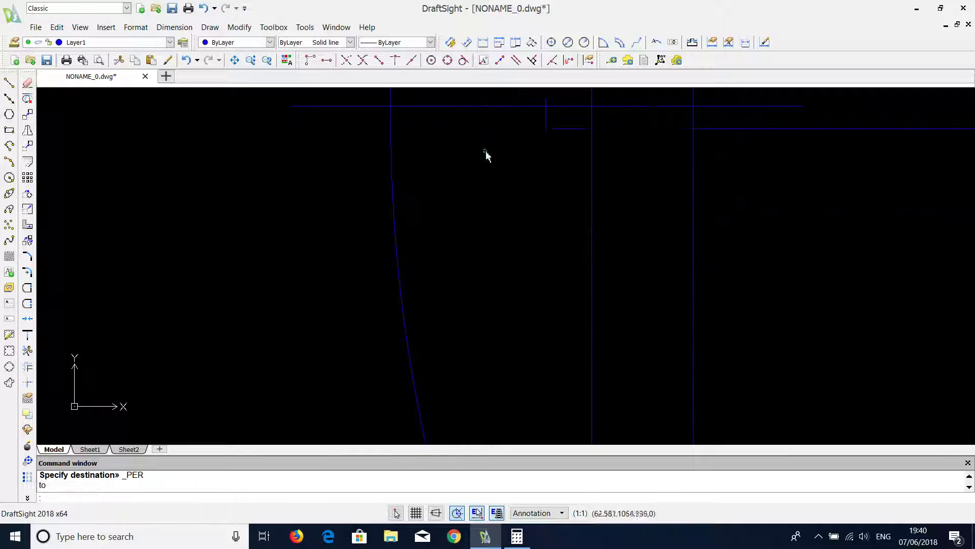
scroll(488, 168, "down", 2)
left_click(480, 160)
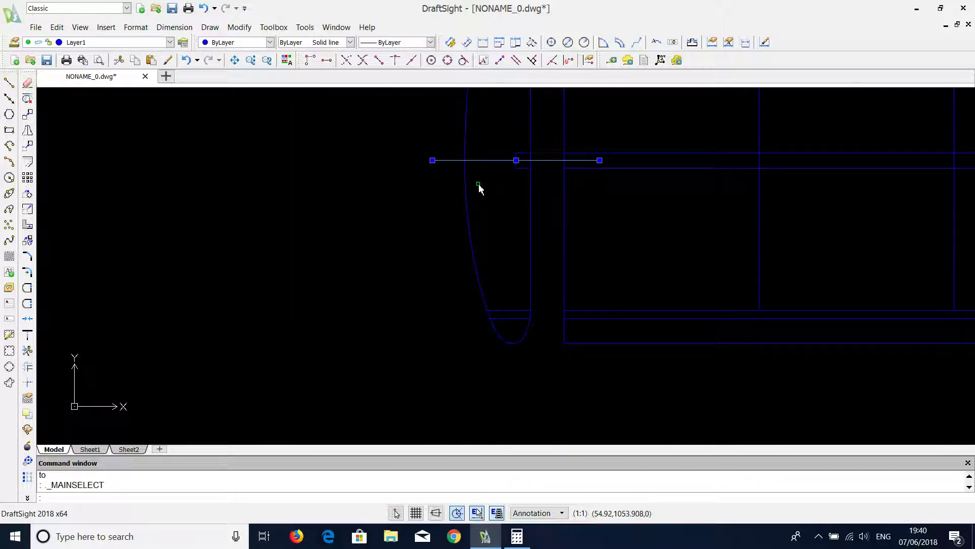
key("Delete")
scroll(539, 242, "down", 2)
scroll(540, 243, "down", 2)
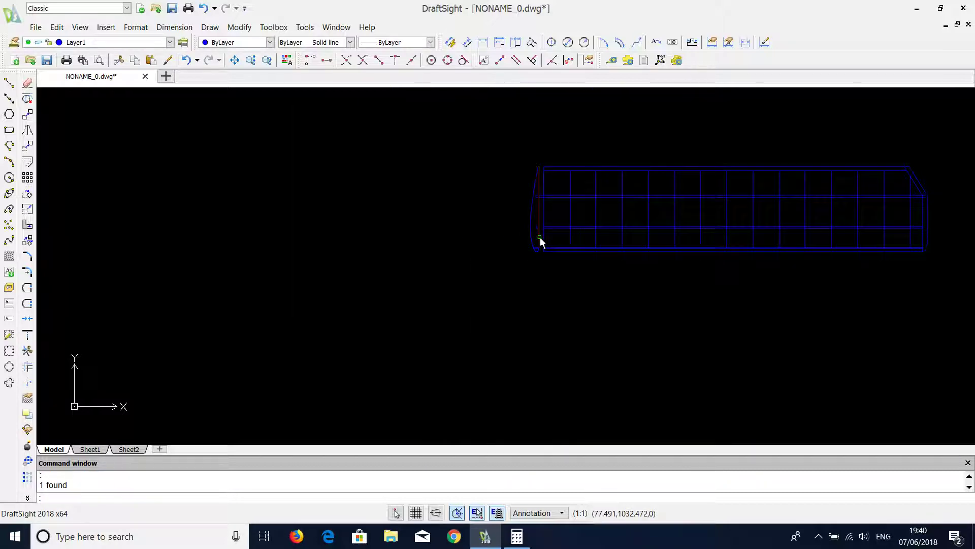
scroll(544, 240, "up", 1)
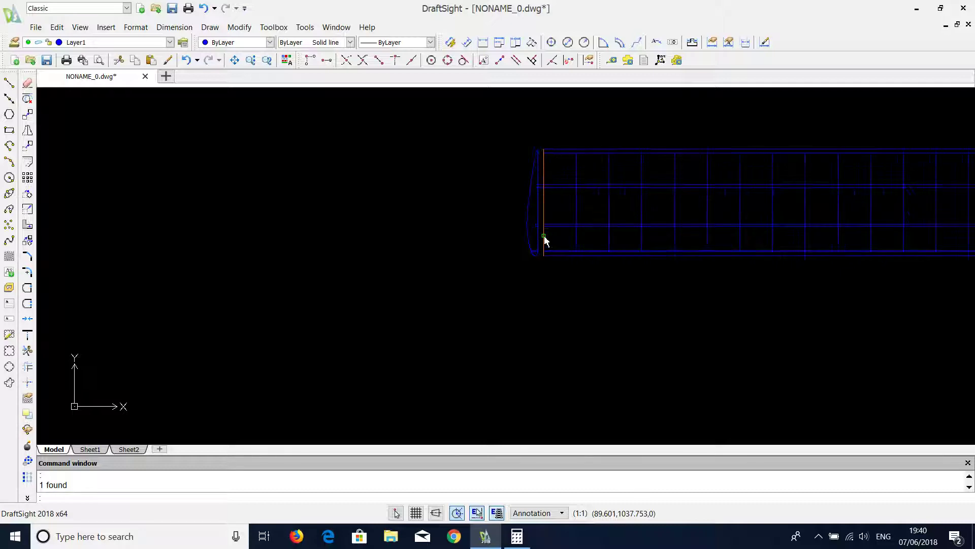
scroll(544, 242, "down", 2)
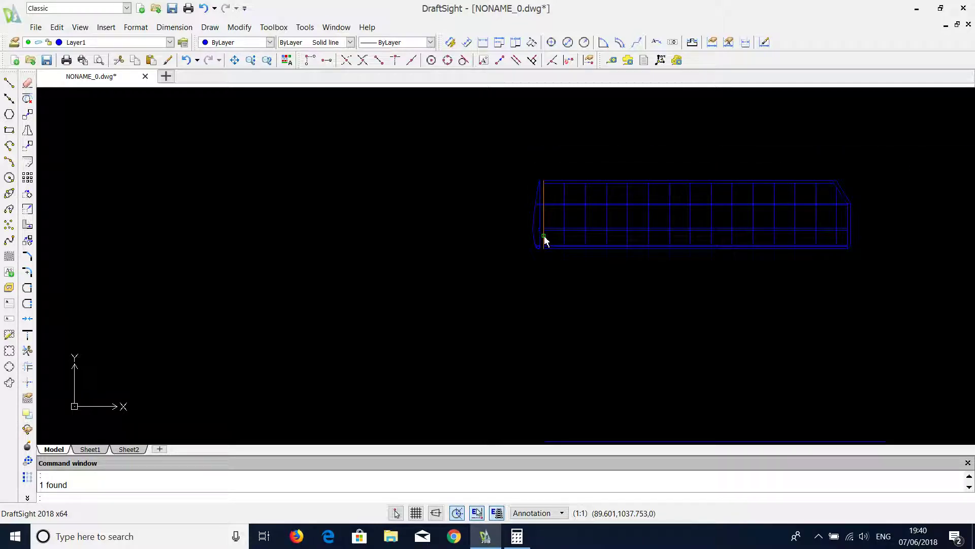
scroll(544, 241, "up", 2)
scroll(524, 231, "up", 2)
scroll(527, 229, "up", 1)
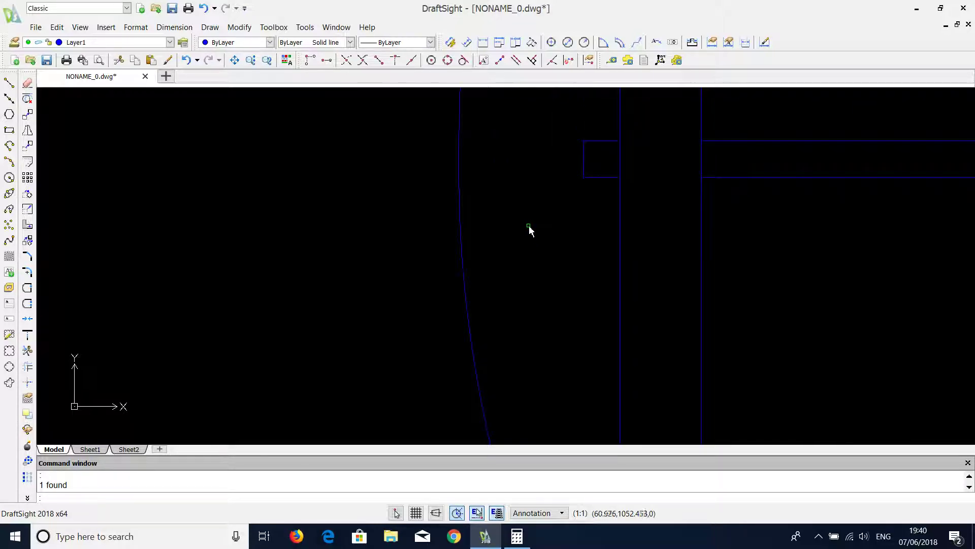
scroll(559, 249, "down", 2)
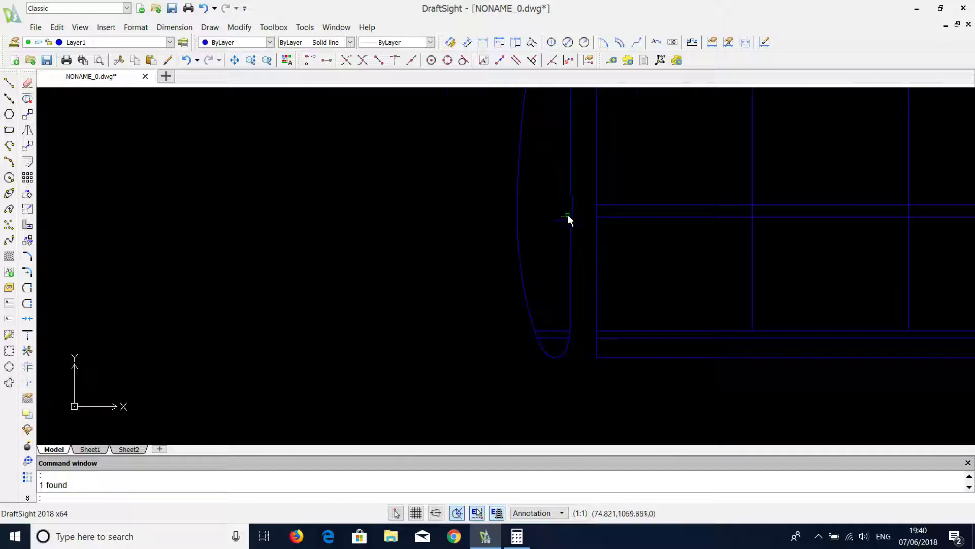
scroll(567, 220, "up", 2)
scroll(568, 220, "up", 1)
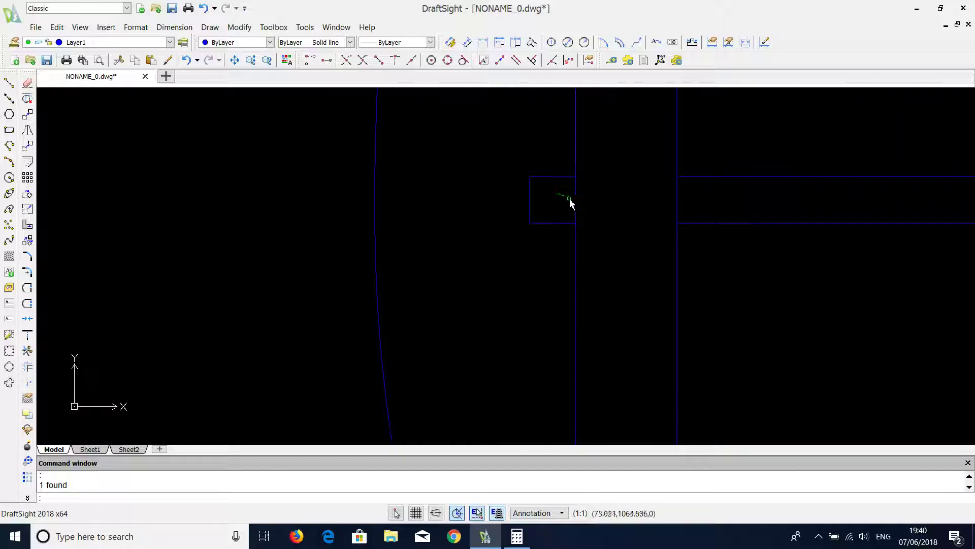
scroll(575, 228, "down", 2)
scroll(577, 233, "down", 1)
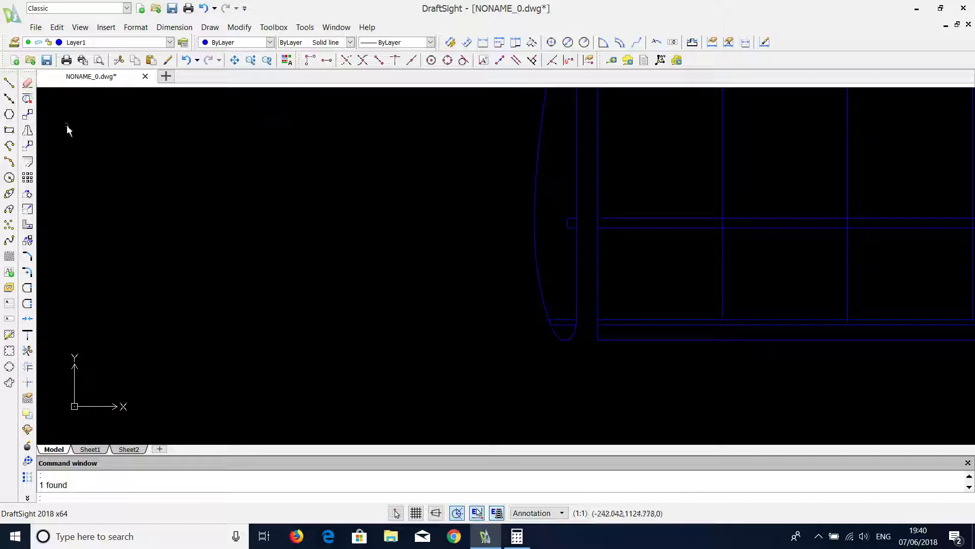
Step: Offset the wing-tip curve 1.6 inward to make a parallel inner curve
left_click(29, 162)
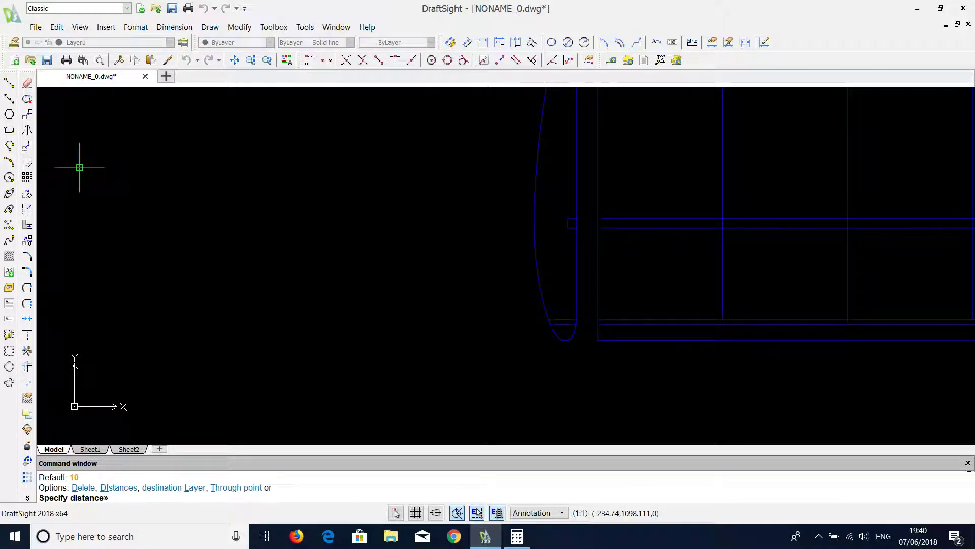
type("1.6")
key("Return")
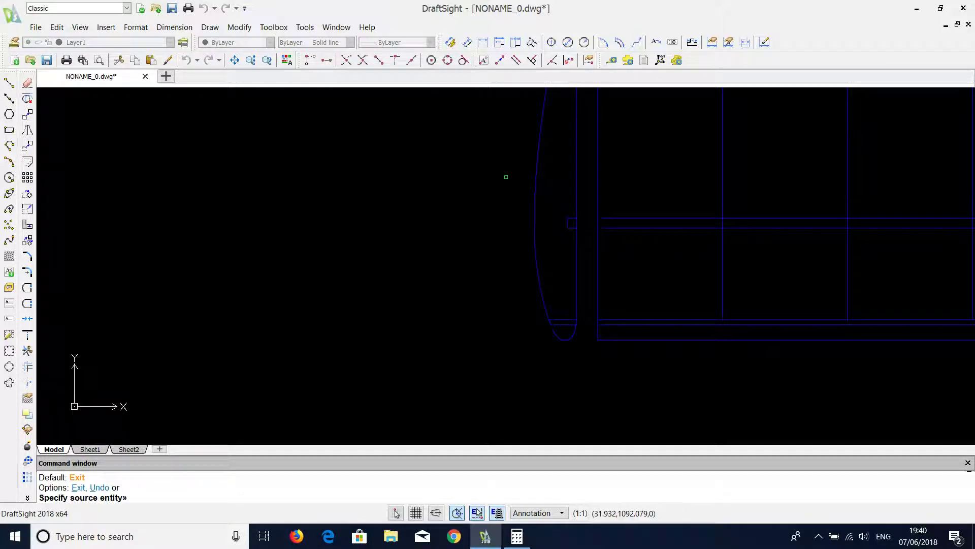
left_click(534, 176)
left_click(560, 186)
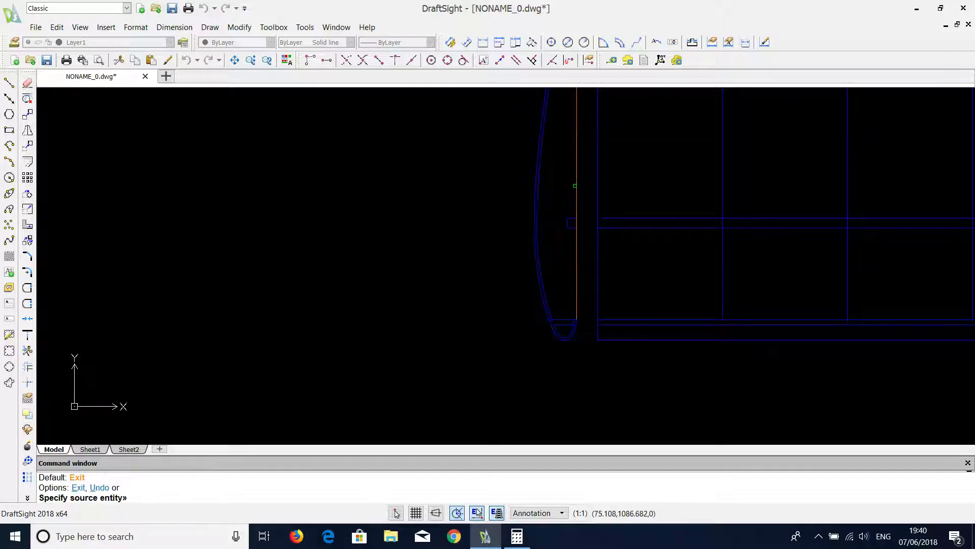
left_click(571, 185)
scroll(566, 287, "up", 2)
scroll(549, 293, "up", 2)
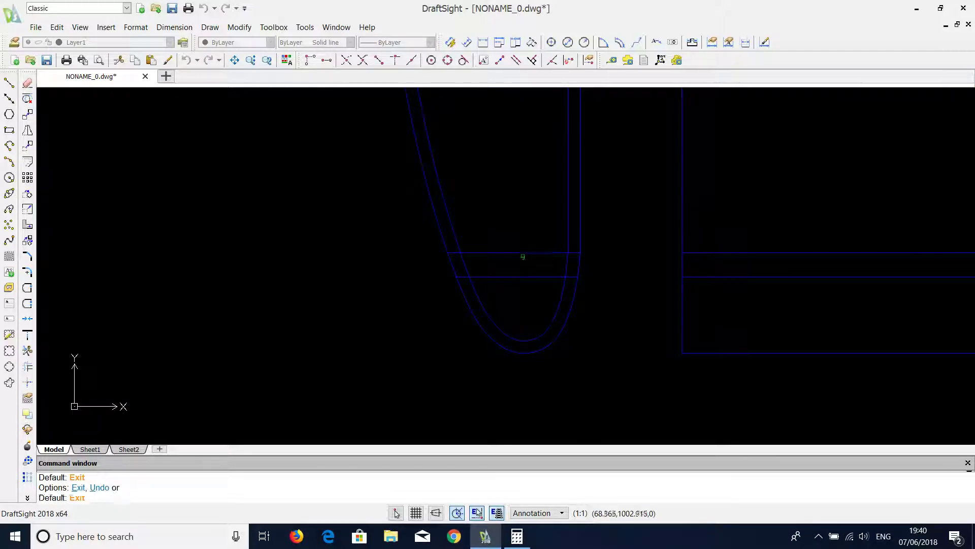
key("Escape")
Step: Attempt a trim against the upper horizontal line, then cancel and undo it
left_click(518, 252)
type("tr")
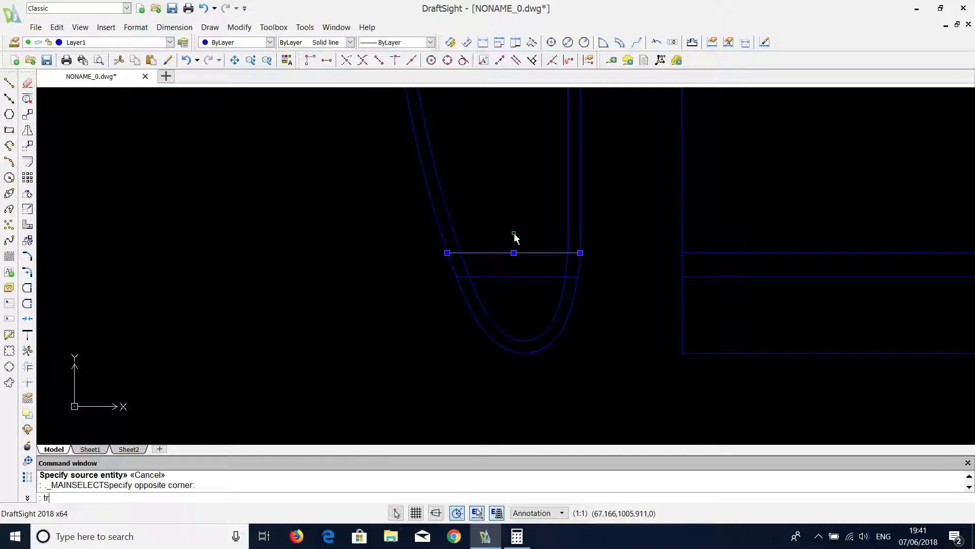
key("Return")
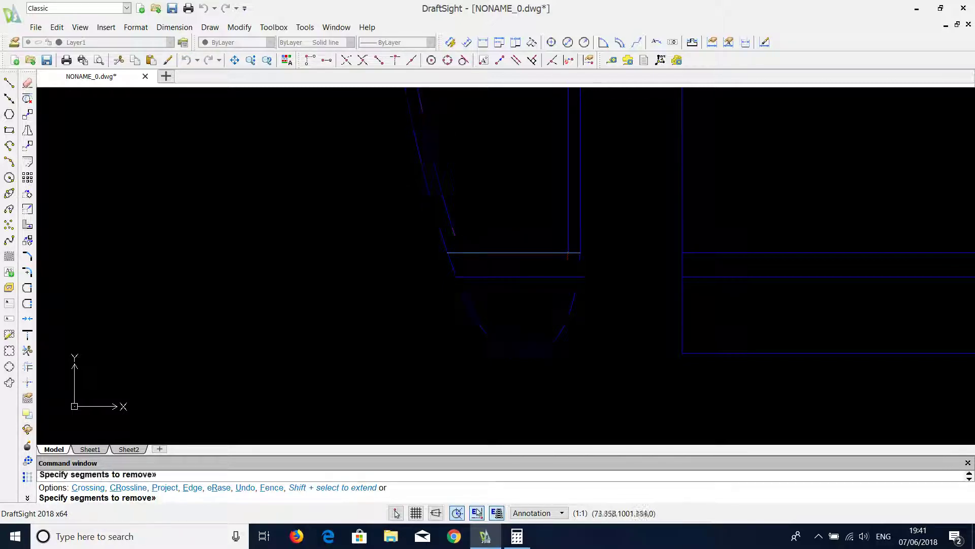
scroll(533, 320, "down", 3)
key("Escape")
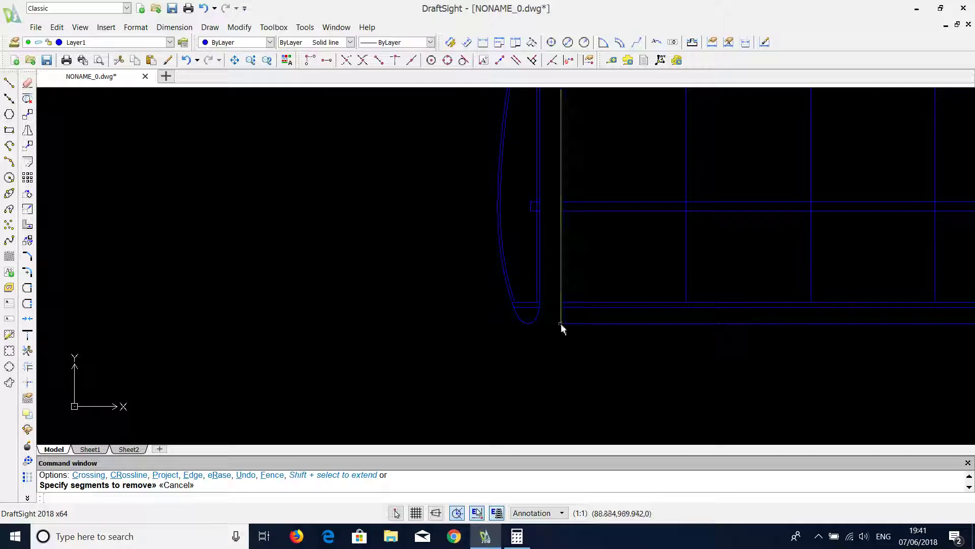
scroll(545, 266, "up", 2)
scroll(526, 320, "down", 1)
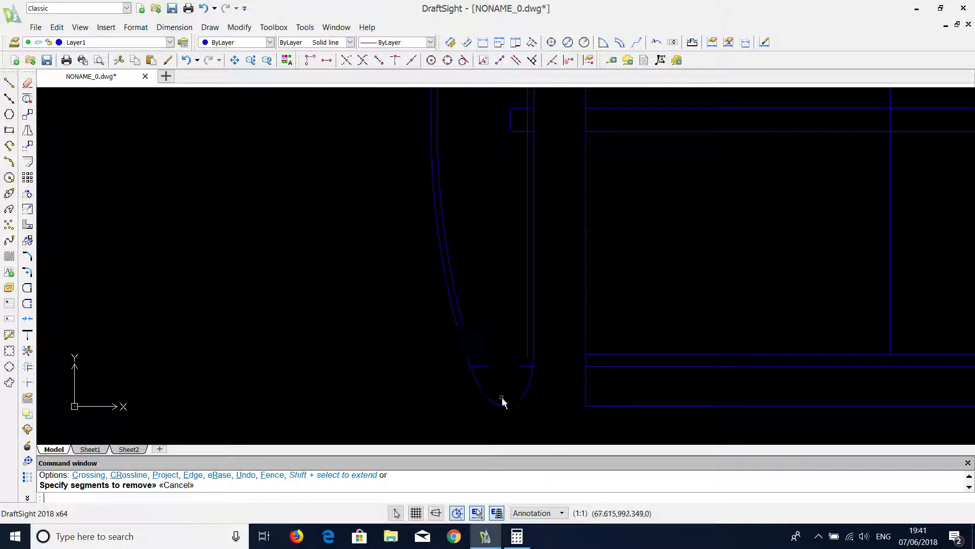
scroll(502, 397, "up", 2)
scroll(505, 334, "down", 1)
scroll(499, 343, "up", 2)
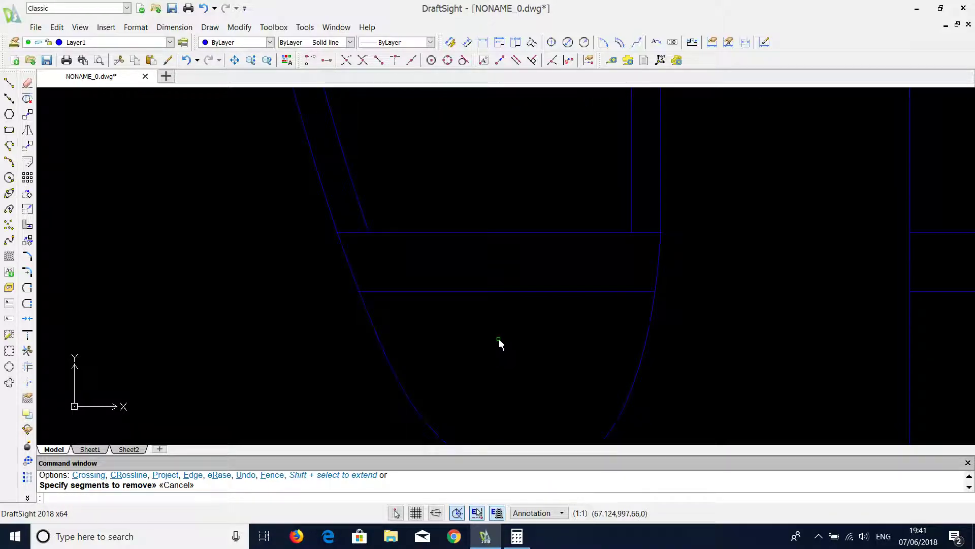
key("ctrl+z")
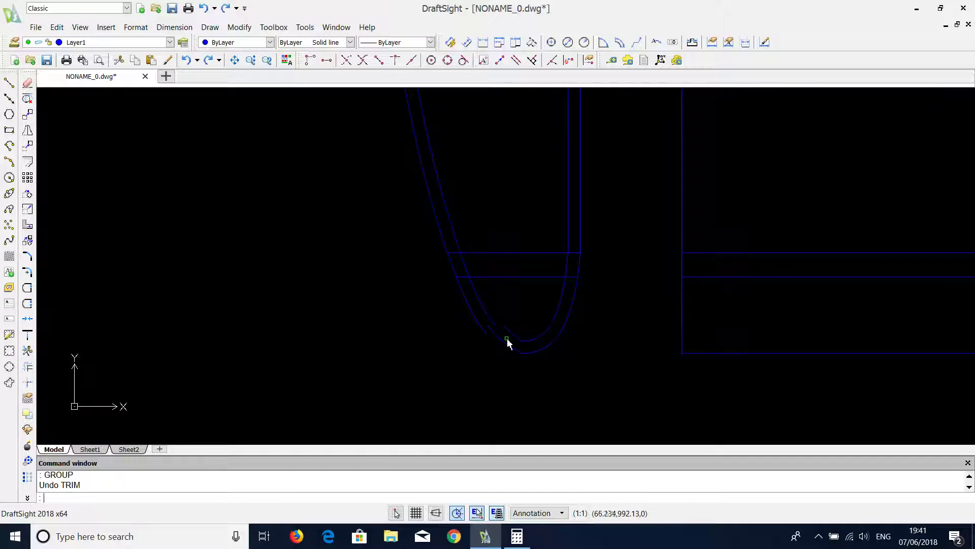
scroll(508, 343, "up", 1)
Step: Trim the upper line between the curves and the inner curve below the lower spar line
left_click(564, 329)
left_click(546, 272)
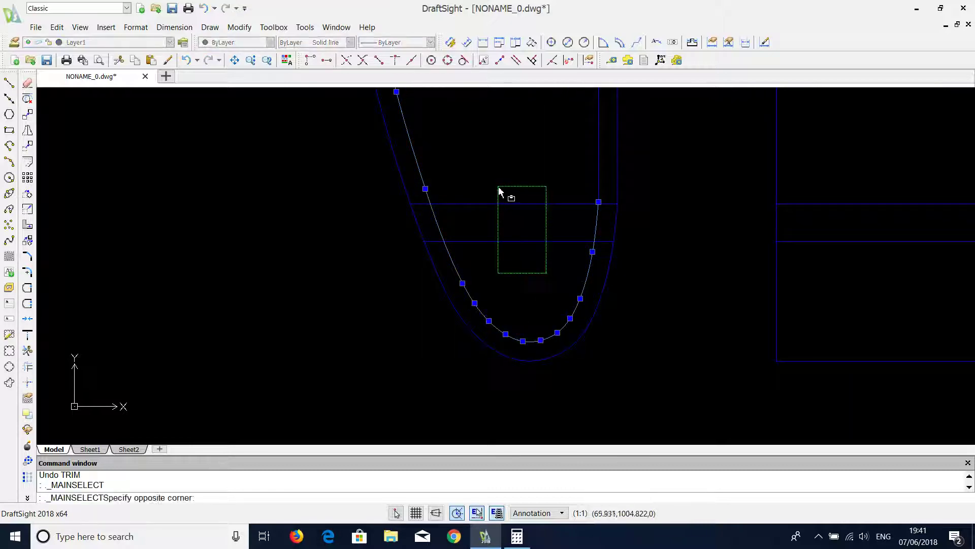
left_click(498, 193)
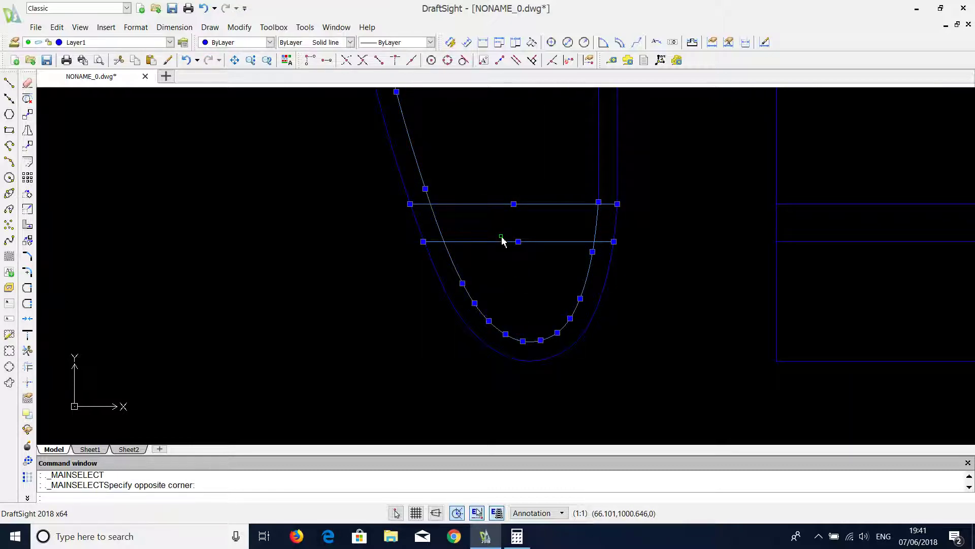
type("tr")
key("Return")
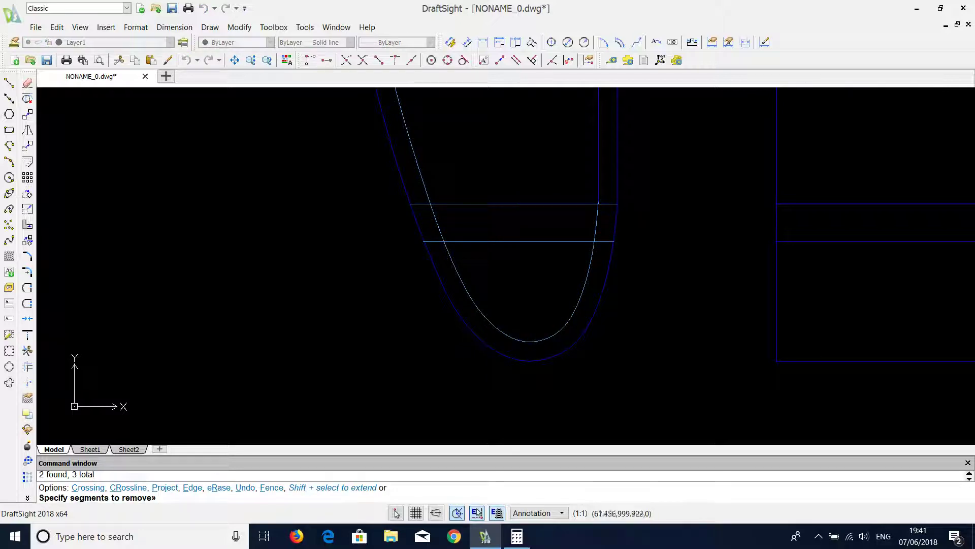
left_click(420, 204)
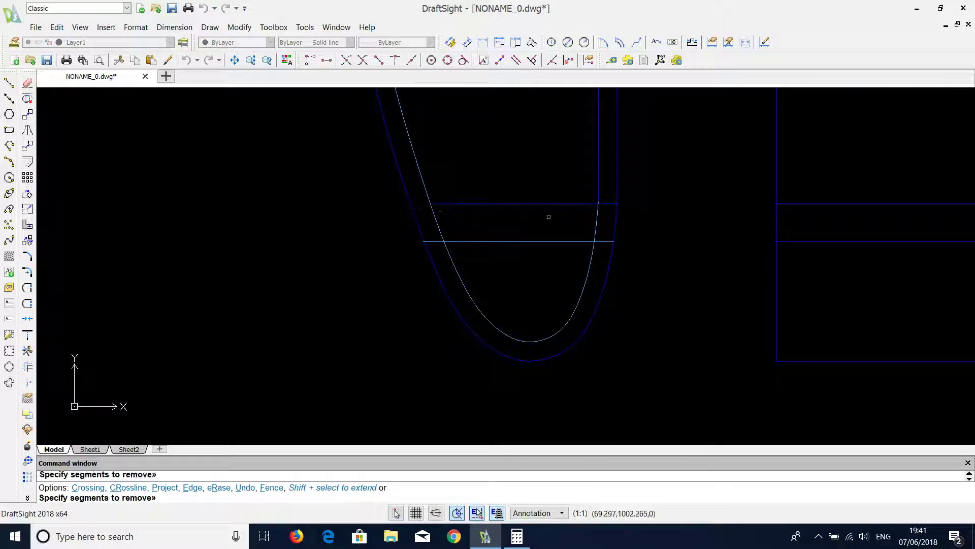
left_click(604, 206)
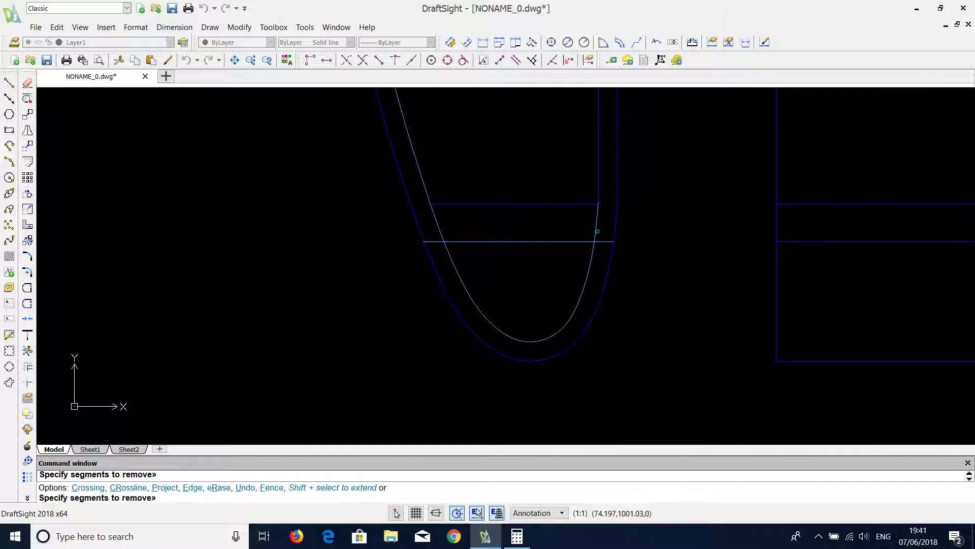
left_click(590, 253)
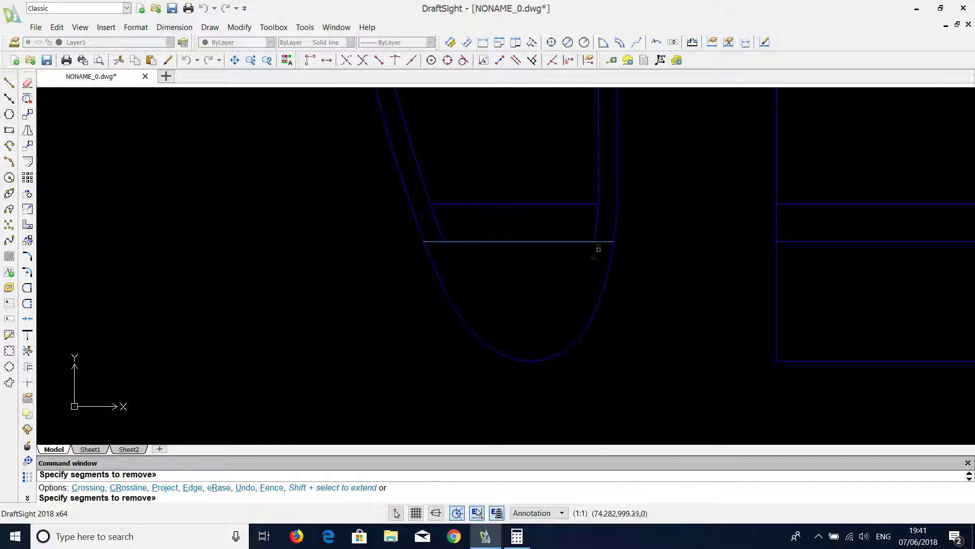
left_click(603, 244)
left_click(588, 279)
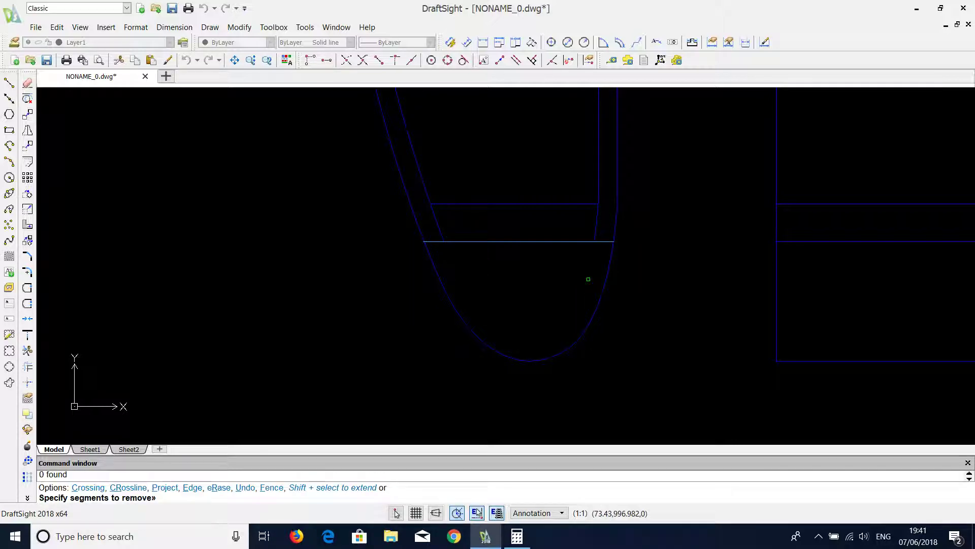
Step: Cancel Trim, select the small notch rectangle and start moving it from its corner
key("Escape")
scroll(602, 320, "up", 2)
scroll(610, 352, "up", 2)
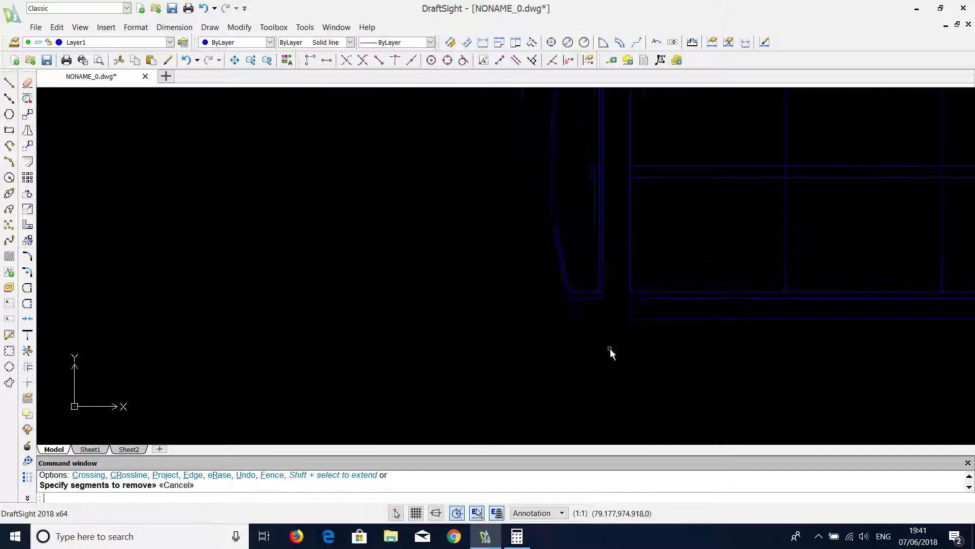
scroll(615, 355, "up", 2)
scroll(629, 300, "up", 2)
scroll(616, 275, "up", 2)
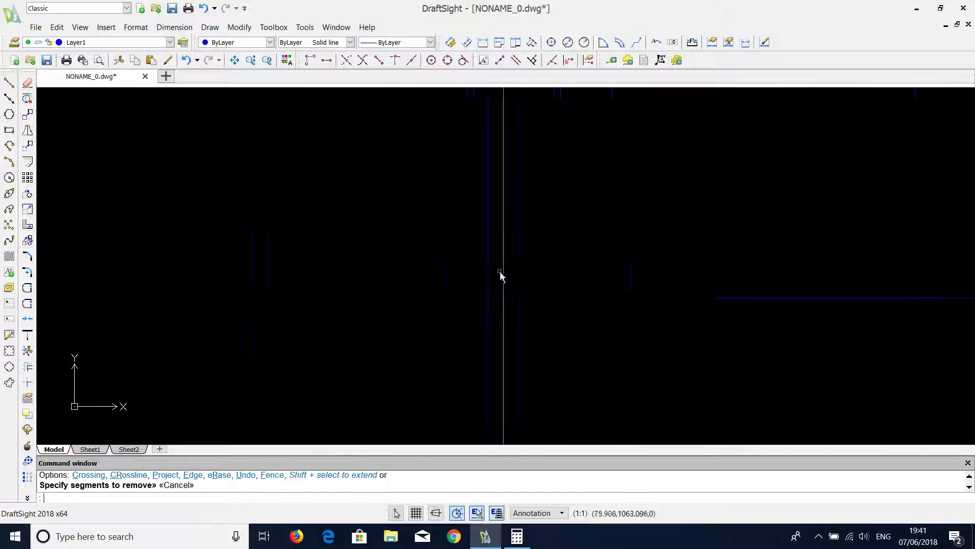
left_click(426, 246)
left_click(525, 314)
type("m")
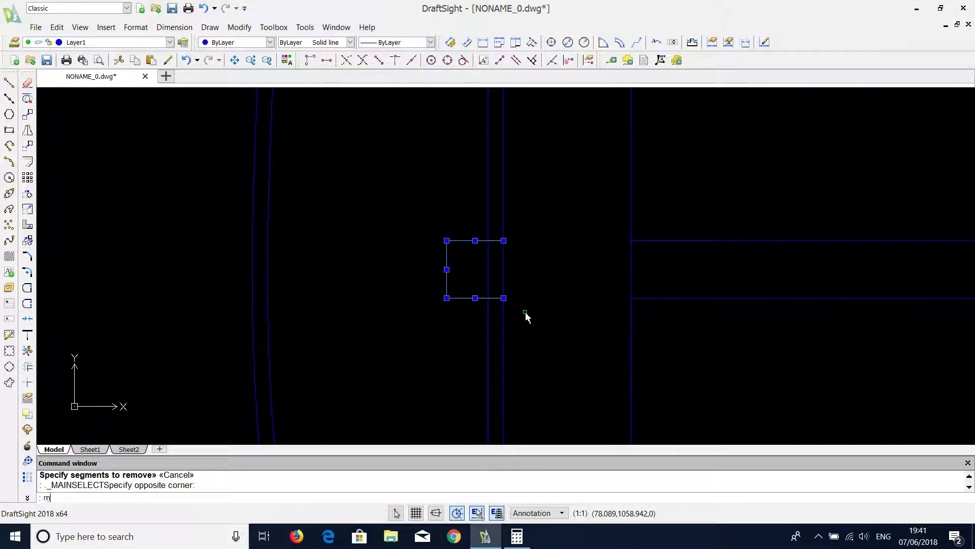
key("Return")
left_click(502, 298)
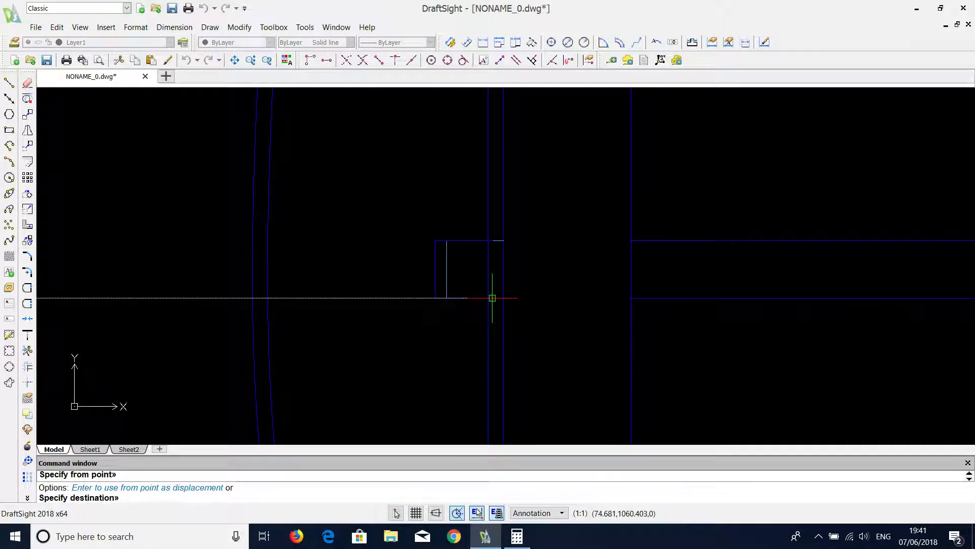
scroll(519, 320, "down", 2)
scroll(518, 317, "up", 1)
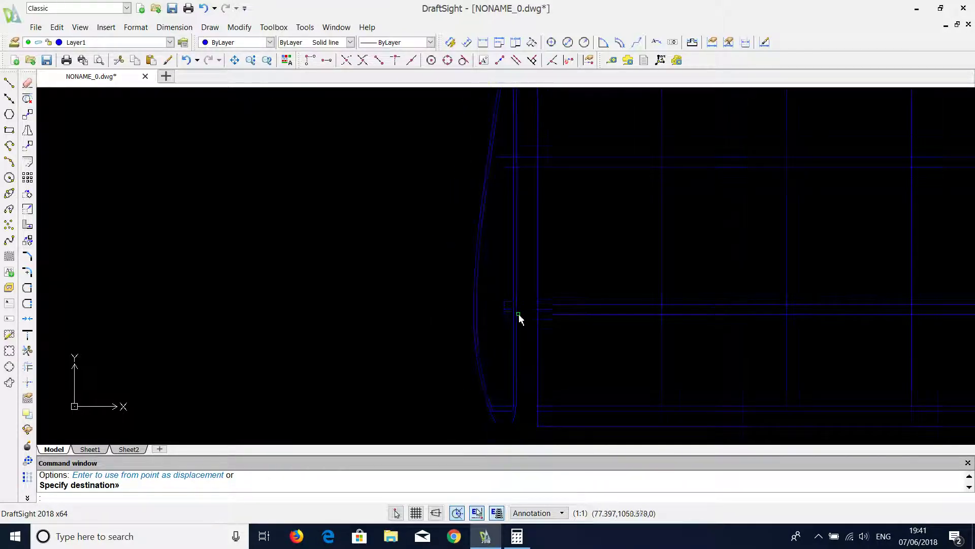
scroll(548, 270, "down", 3)
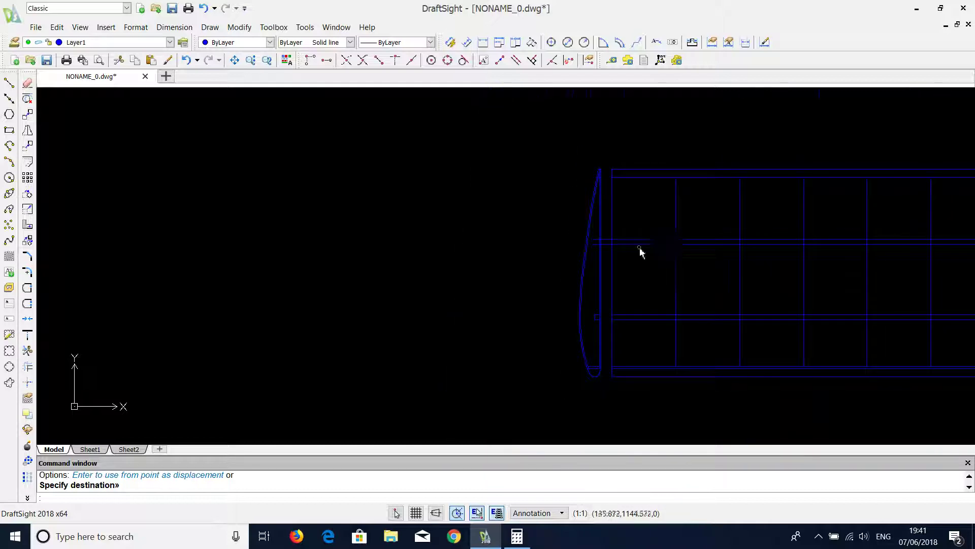
scroll(610, 251, "up", 3)
scroll(568, 254, "down", 2)
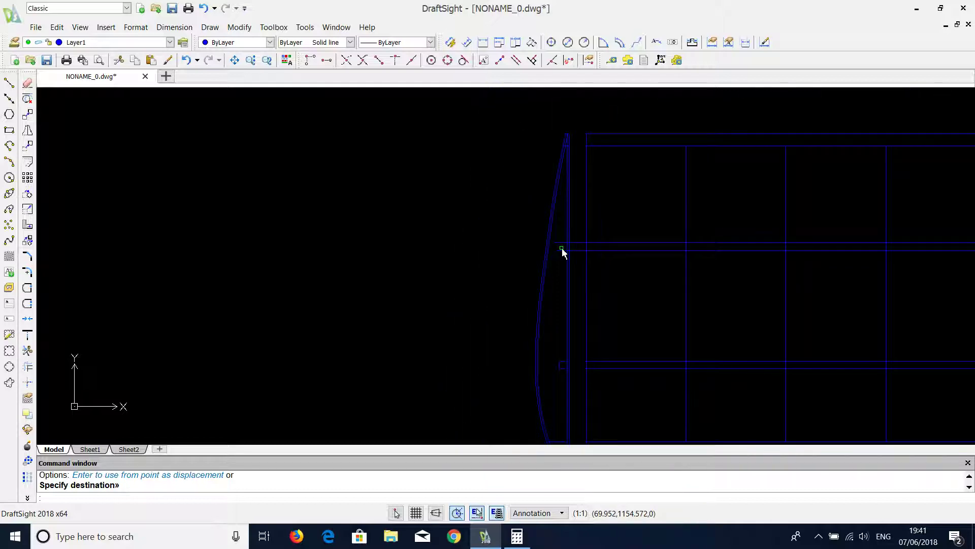
scroll(562, 253, "down", 3)
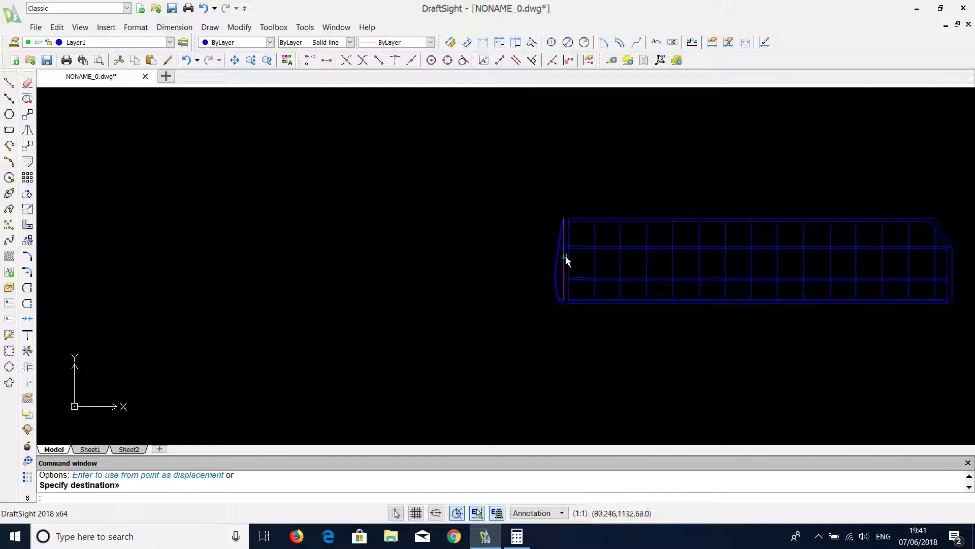
scroll(593, 267, "up", 2)
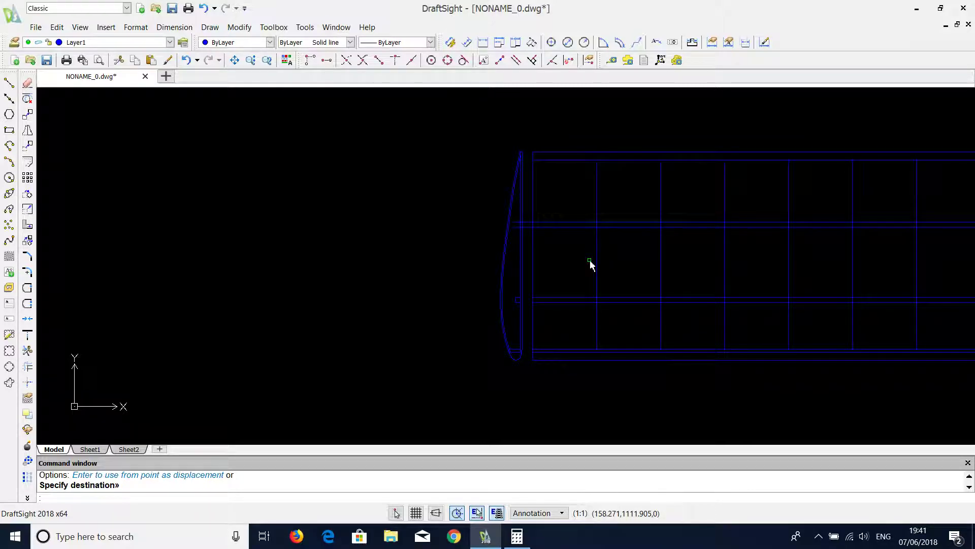
scroll(572, 266, "up", 1)
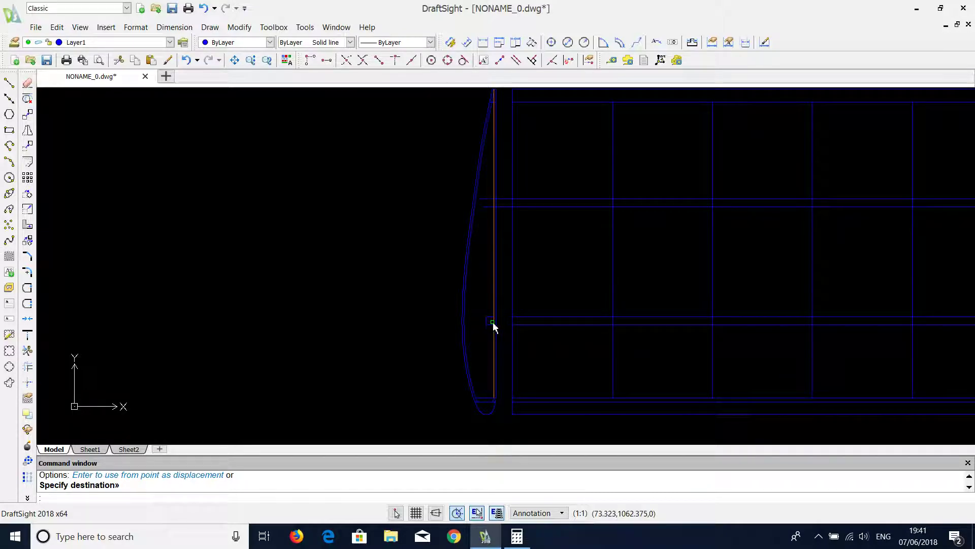
scroll(472, 331, "up", 2)
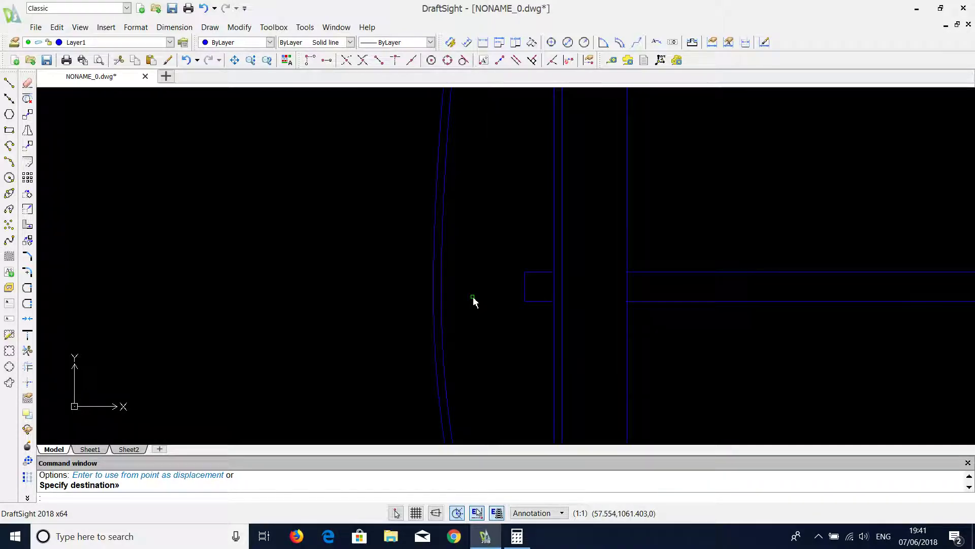
scroll(442, 351, "up", 1)
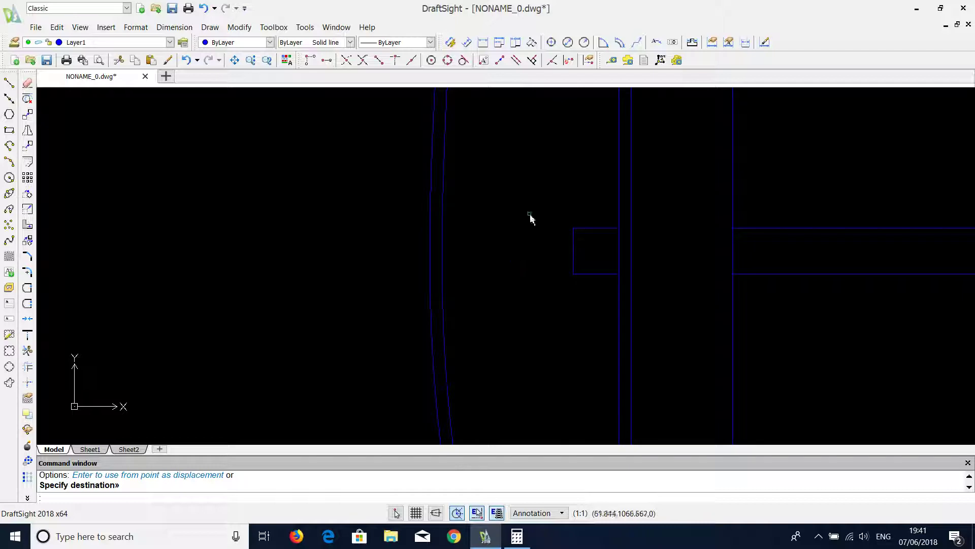
Step: Mirror the notch rectangle across a vertical axis, keeping the original
left_click(531, 218)
left_click(618, 292)
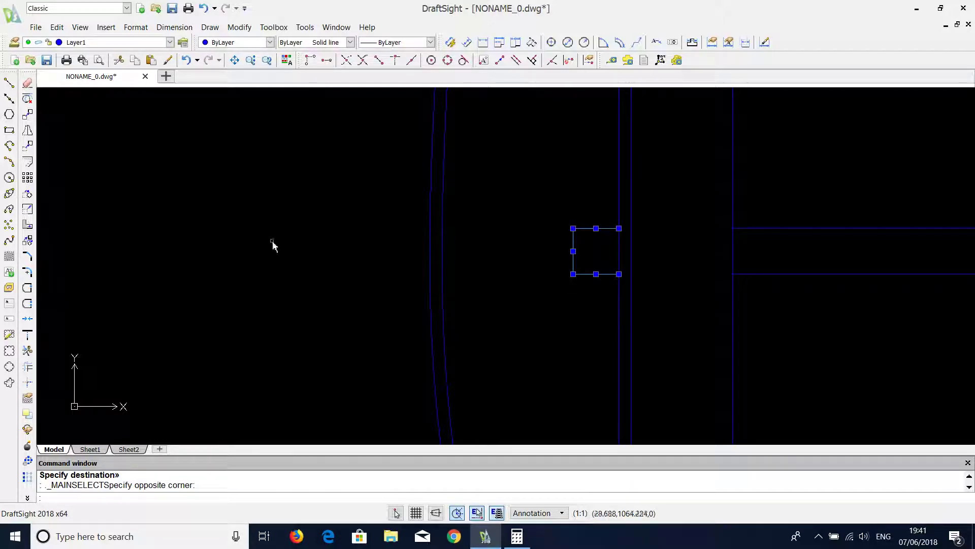
left_click(27, 130)
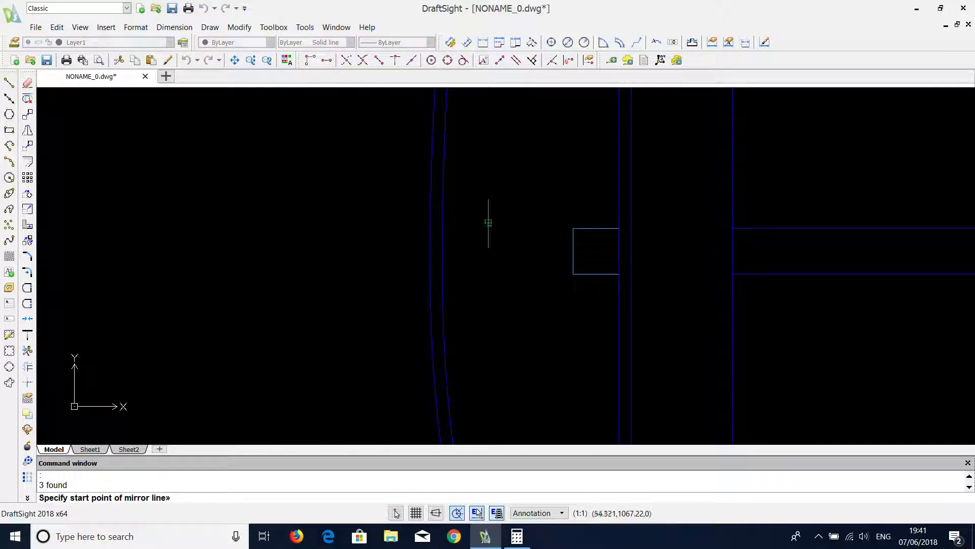
left_click(522, 195)
left_click(523, 337)
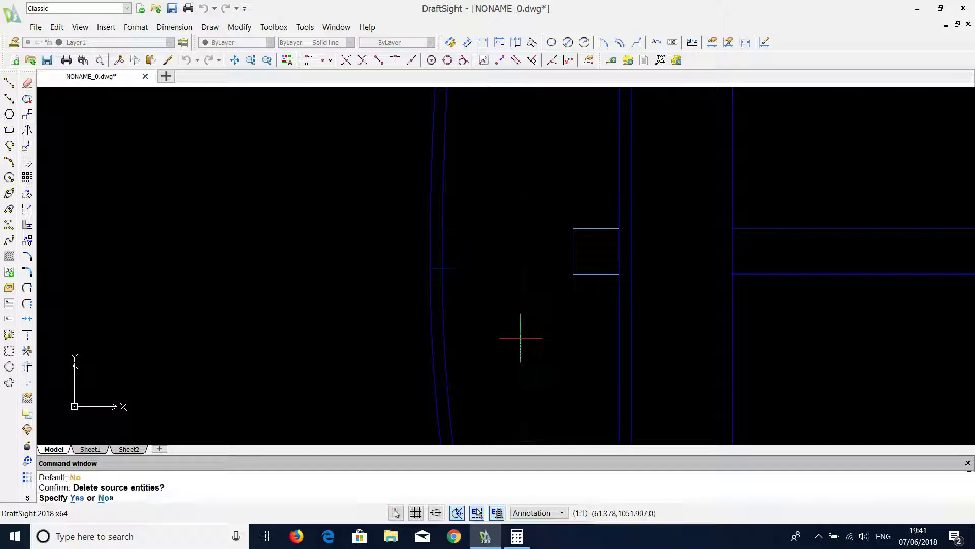
scroll(453, 274, "up", 2)
Step: Select the mirrored notch copy and start moving it from its lower corner
left_click(625, 329)
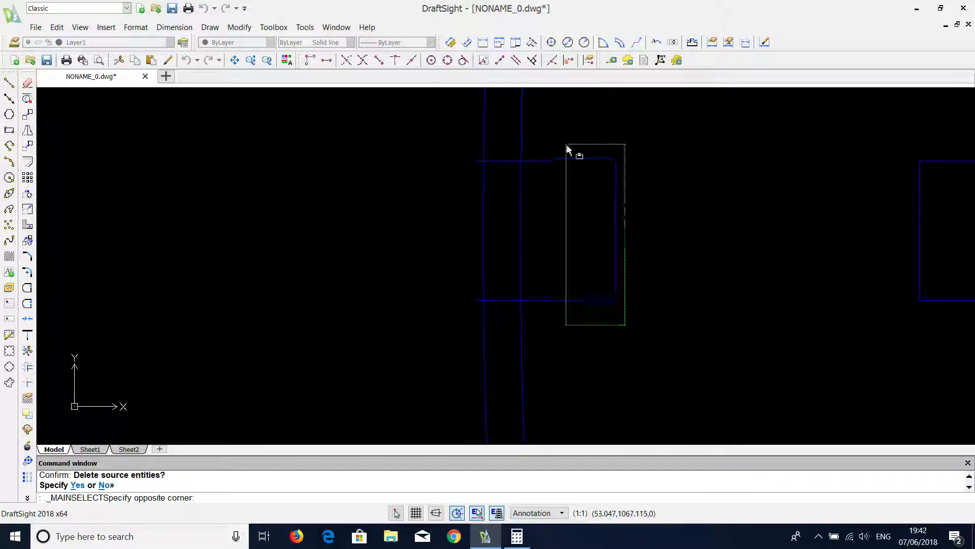
left_click(565, 149)
key("Return")
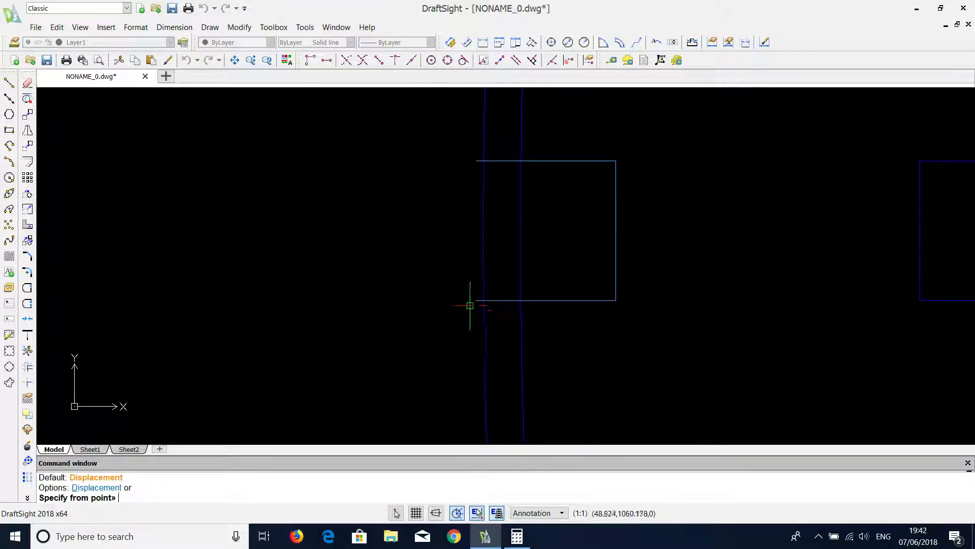
left_click(476, 301)
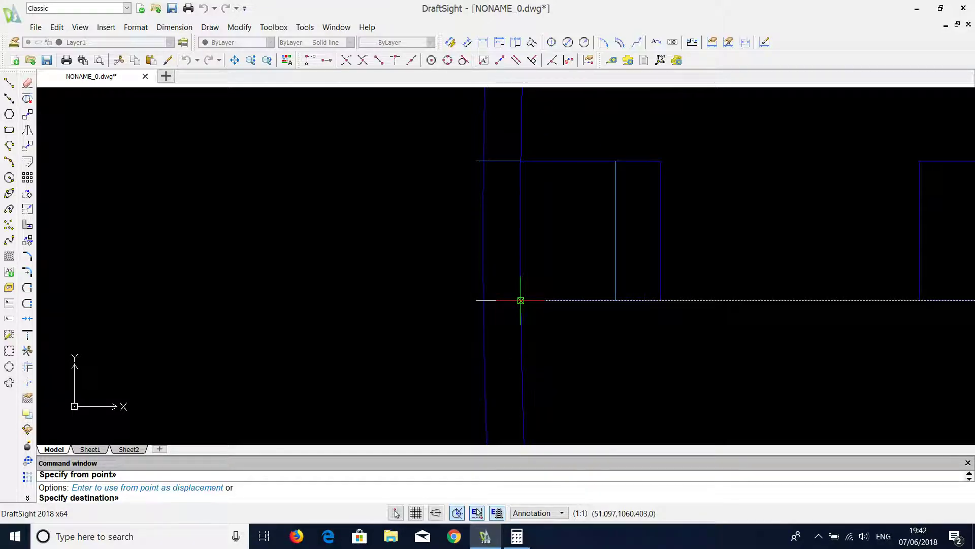
scroll(560, 327, "down", 2)
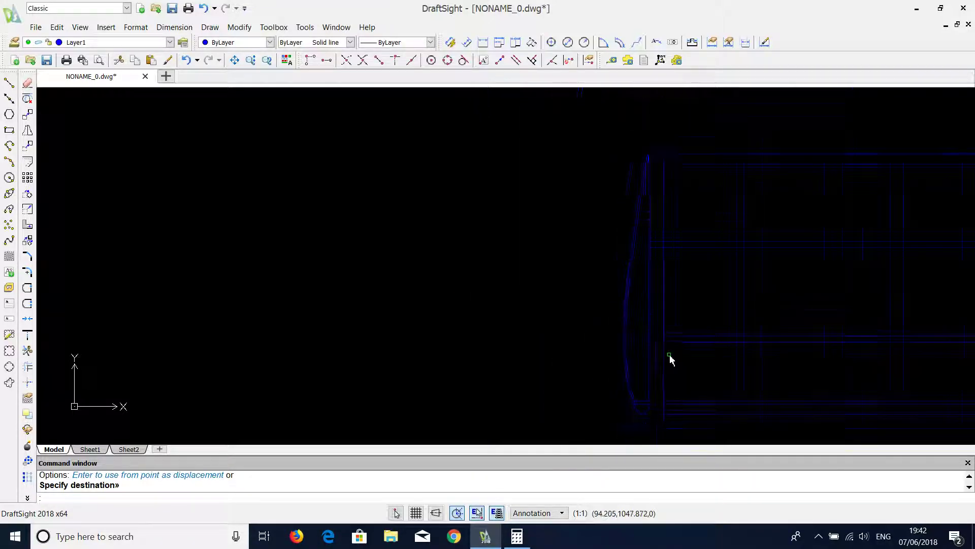
scroll(666, 257, "up", 3)
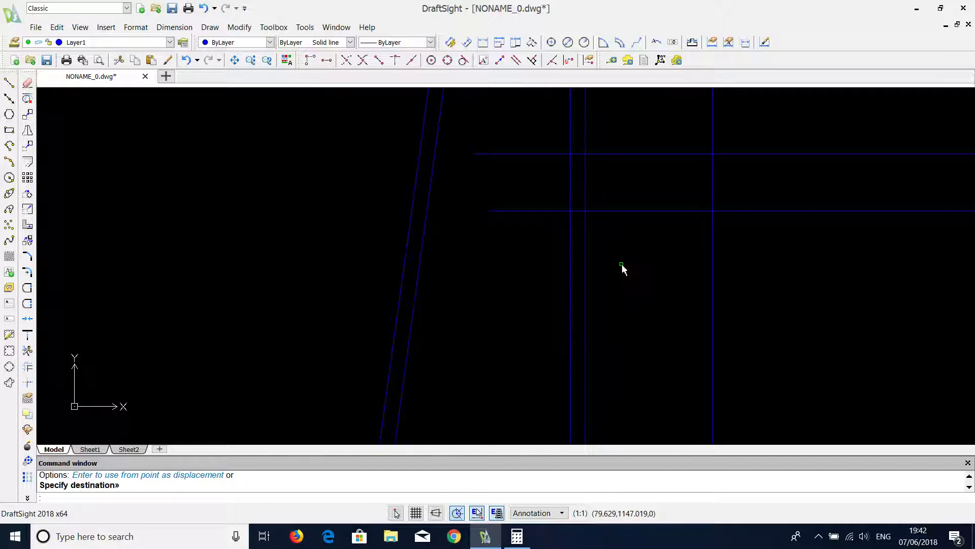
type("c")
Step: Draw a helper circle at the spar line intersection, then delete it
key("Return")
left_click(570, 211)
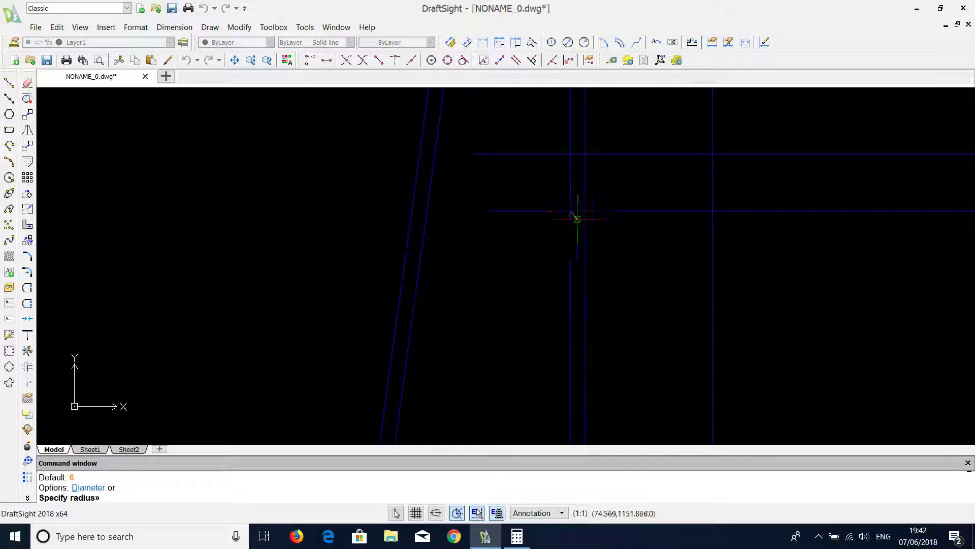
left_click(605, 250)
type("l")
key("Return")
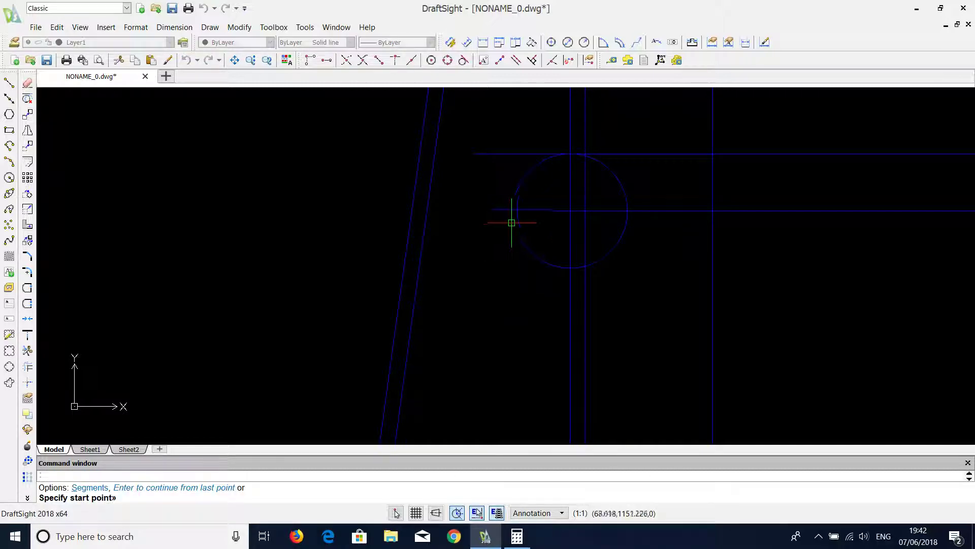
left_click(513, 212)
key("Escape")
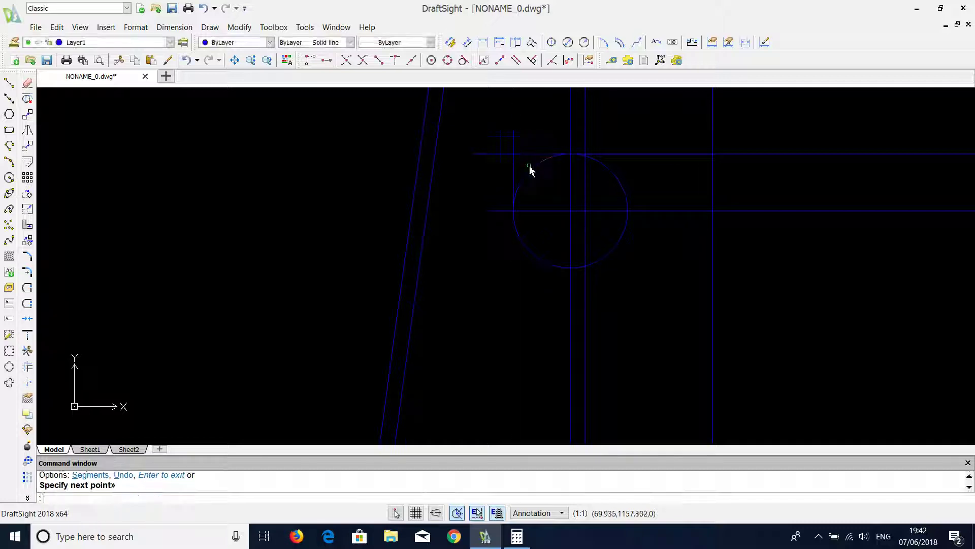
left_click(531, 174)
key("Delete")
scroll(557, 197, "up", 3)
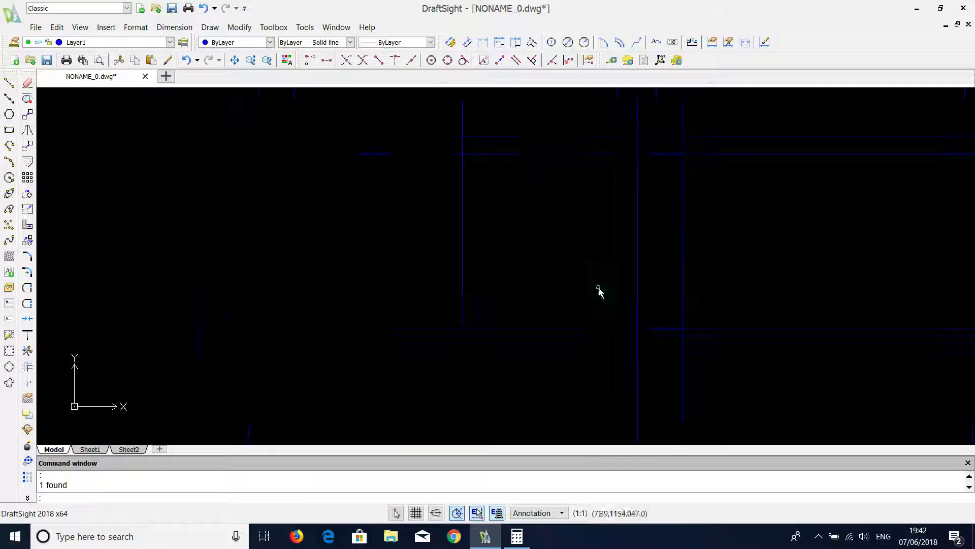
Step: Trim the line ends left, above and right of the tip-rib notch
left_click(658, 355)
left_click(432, 126)
type("tr")
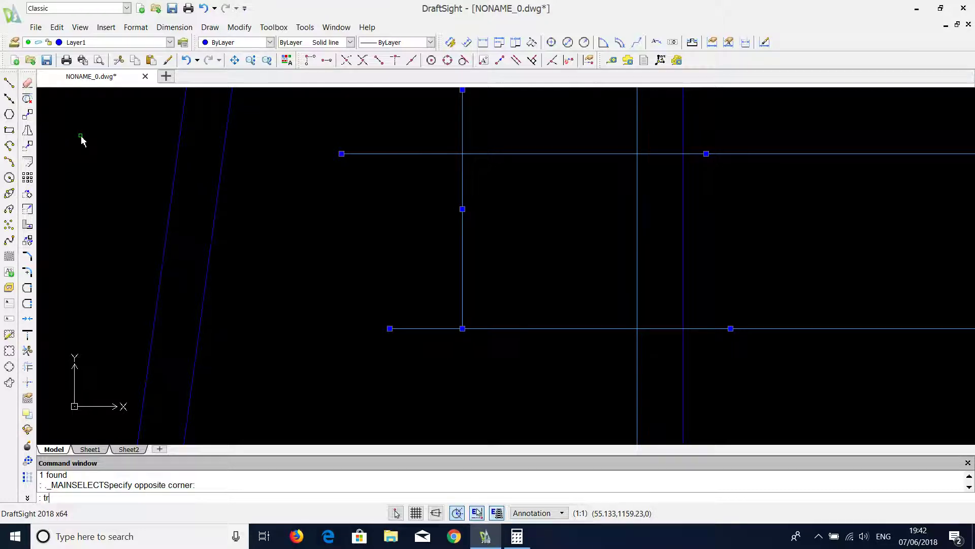
key("Return")
left_click(435, 330)
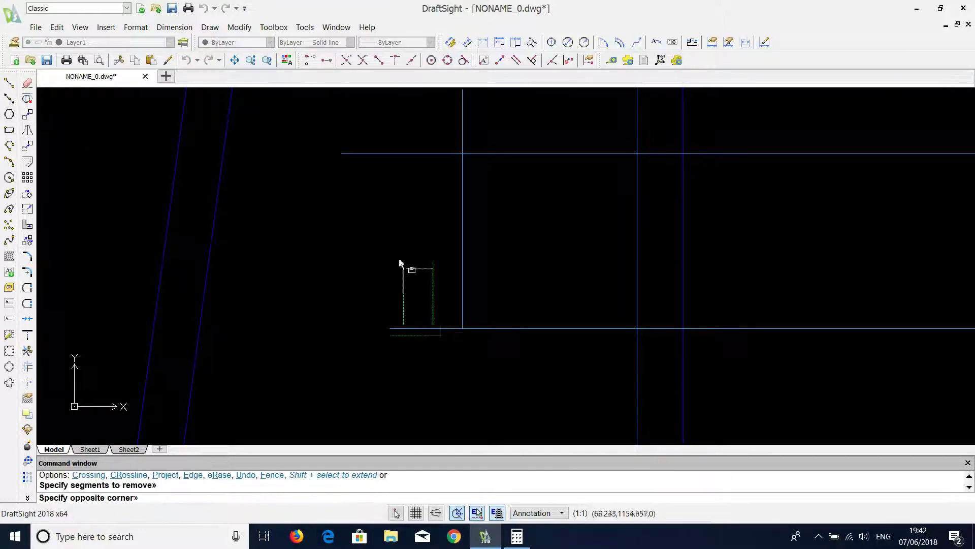
left_click(350, 122)
left_click(480, 121)
left_click(435, 130)
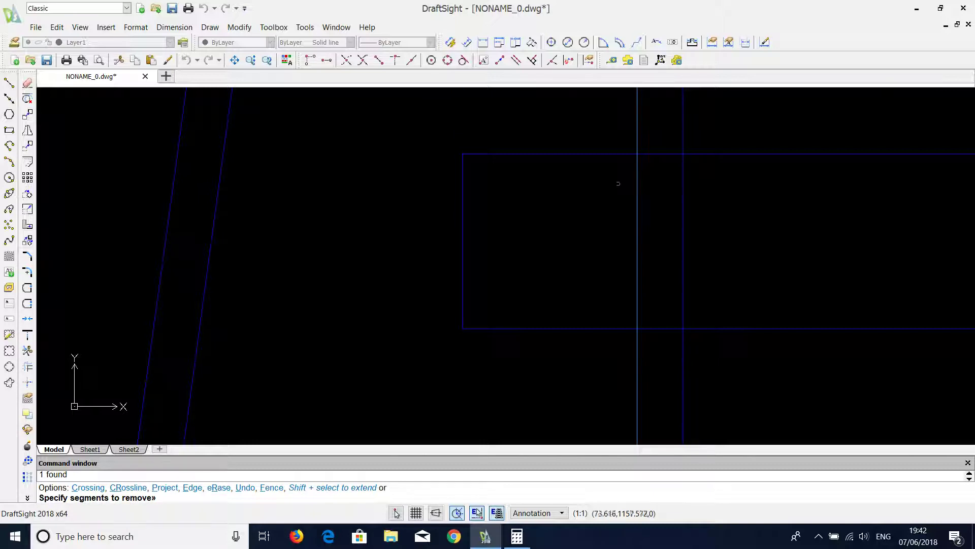
left_click(811, 138)
left_click(729, 349)
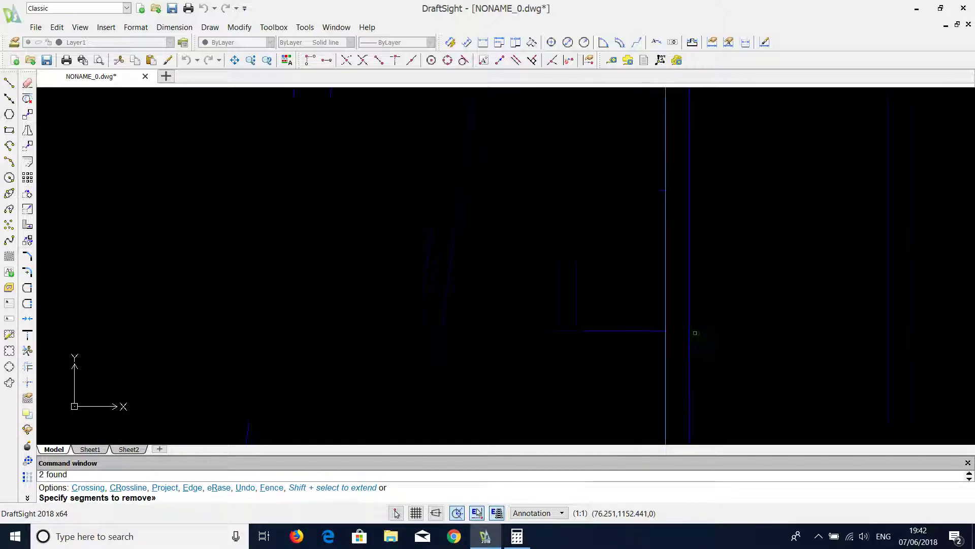
key("Escape")
scroll(695, 333, "down", 2)
scroll(691, 327, "down", 2)
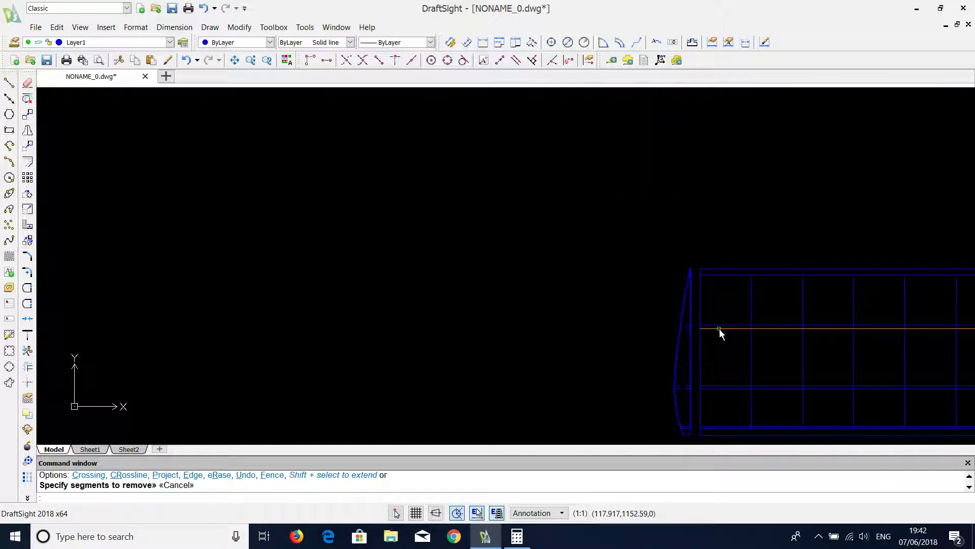
Step: Trim the vertical and diagonal segments above the short cross line, then close Properties
middle_click_drag(719, 328, 457, 266)
scroll(452, 264, "up", 2)
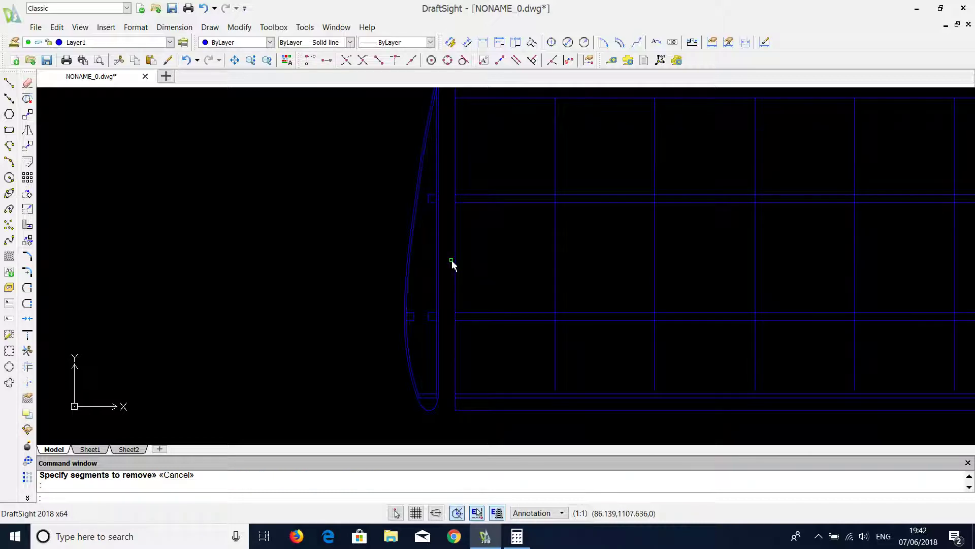
scroll(452, 264, "up", 1)
scroll(442, 135, "up", 1)
scroll(433, 126, "up", 1)
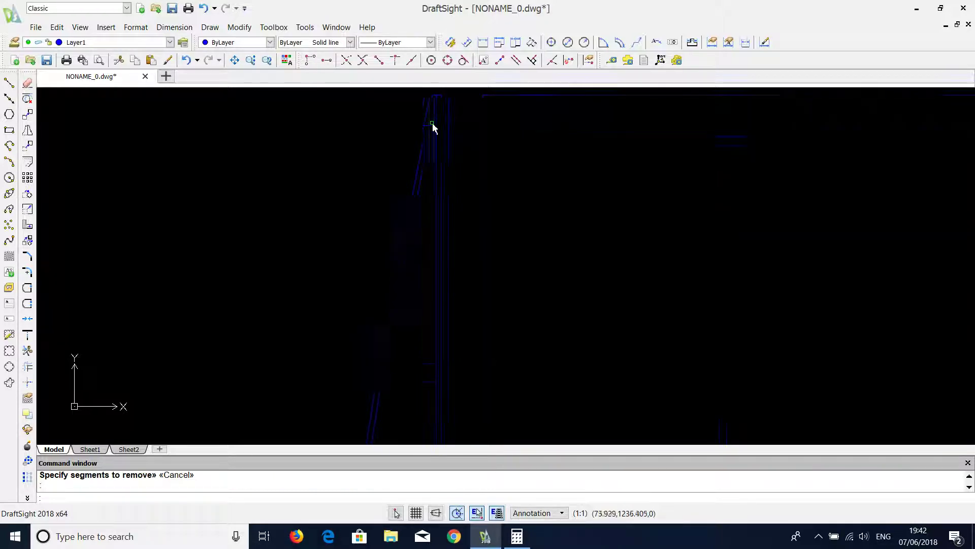
scroll(427, 201, "up", 2)
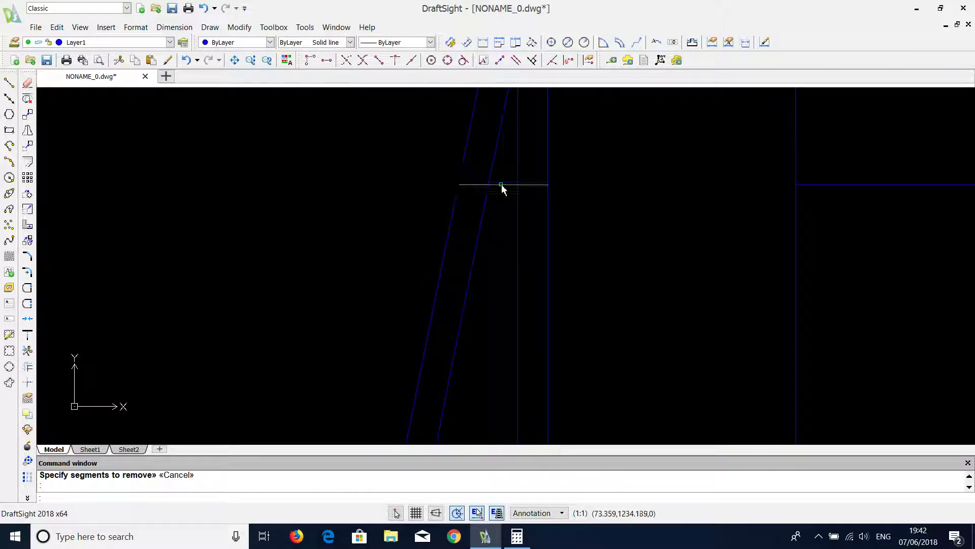
scroll(500, 198, "down", 2)
scroll(495, 223, "down", 1)
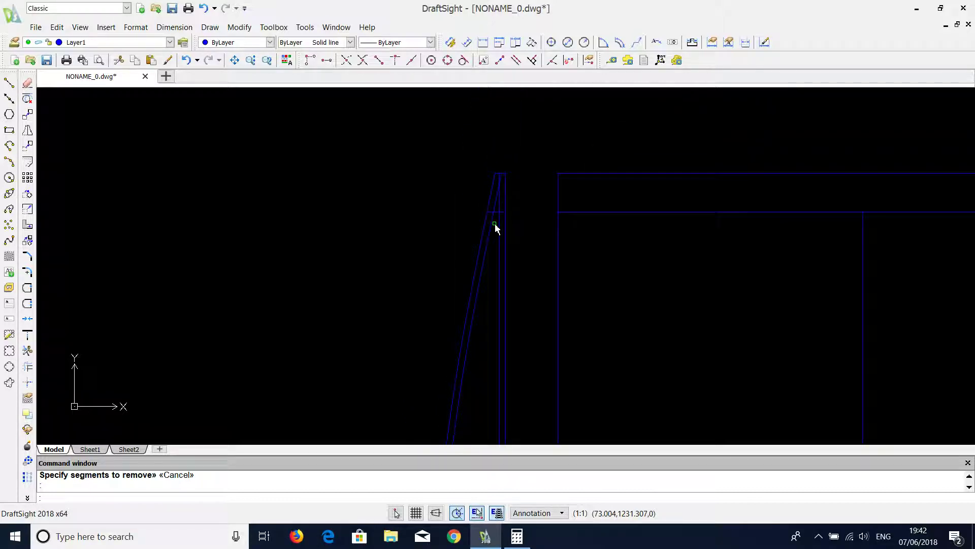
scroll(494, 224, "up", 2)
scroll(502, 202, "up", 1)
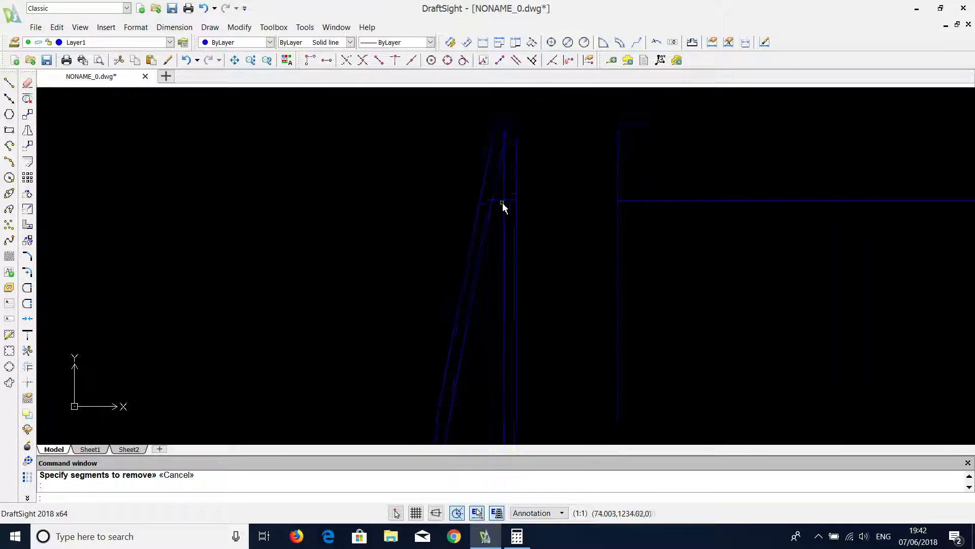
scroll(498, 201, "up", 2)
double_click(498, 200)
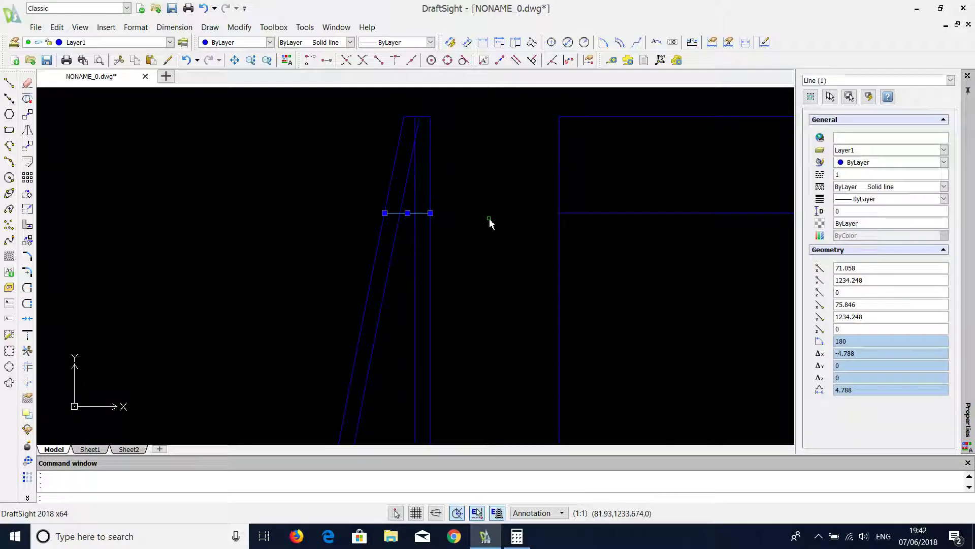
type("m")
key("Return")
left_click(415, 203)
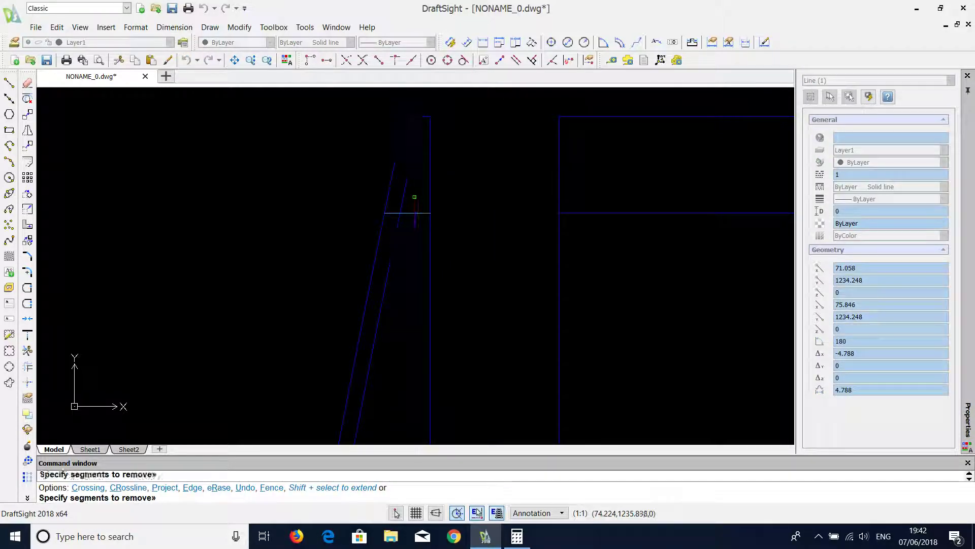
left_click(404, 186)
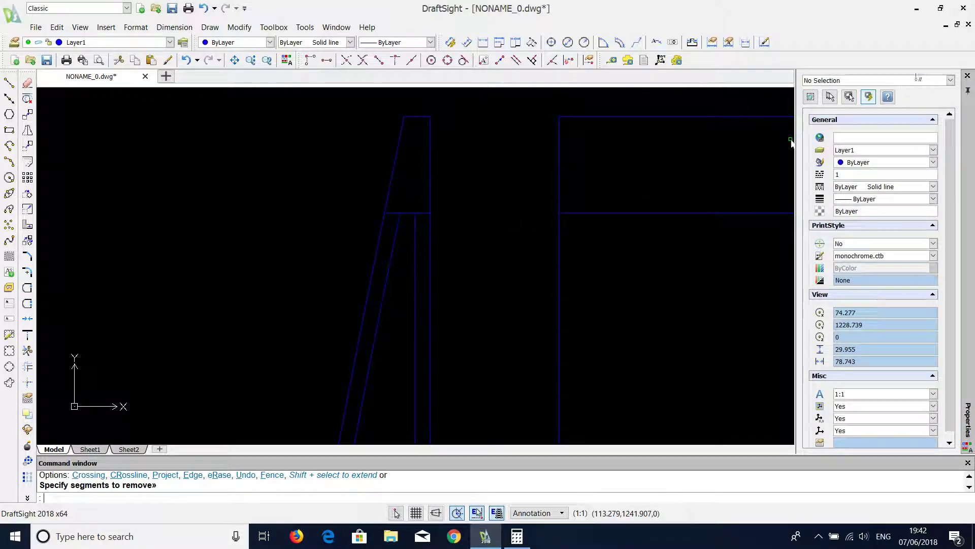
key("ctrl+1")
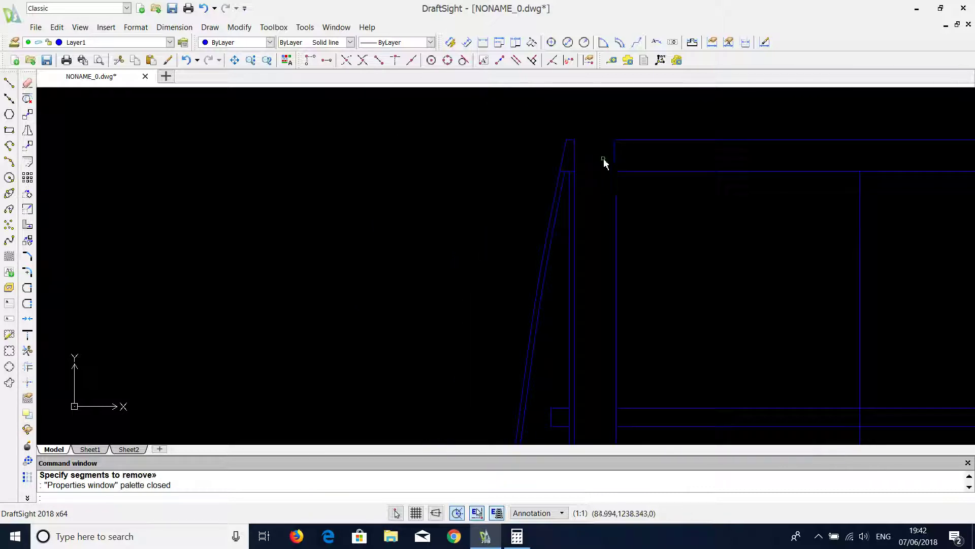
scroll(597, 163, "down", 2)
scroll(596, 183, "down", 2)
scroll(822, 223, "up", 1)
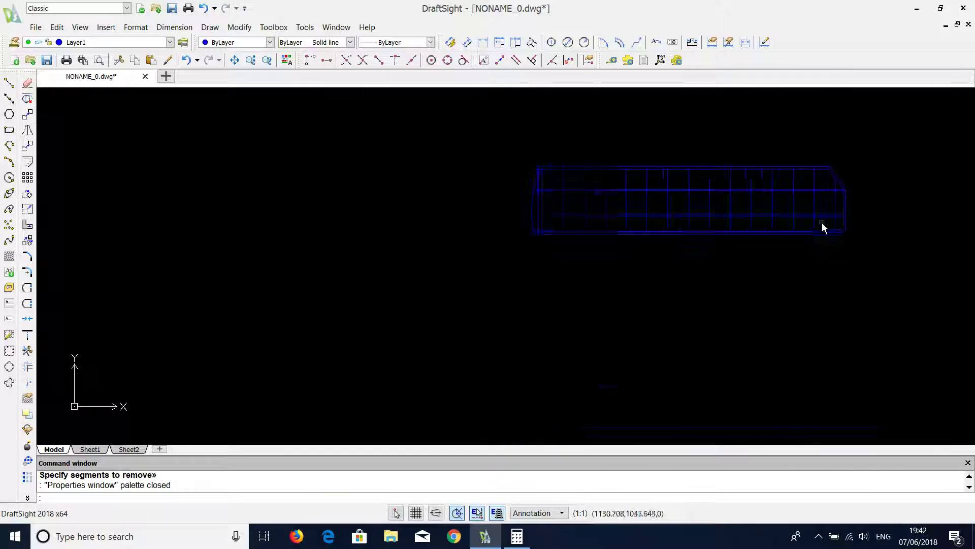
scroll(838, 221, "up", 3)
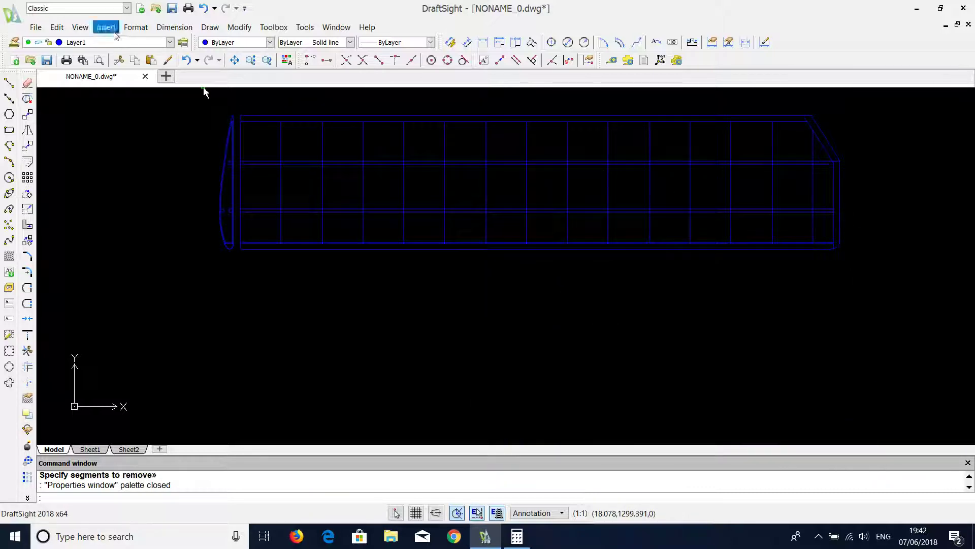
Step: Turn on layer 0 to show the plan image, and make Layer1 current again
left_click(72, 42)
left_click(28, 54)
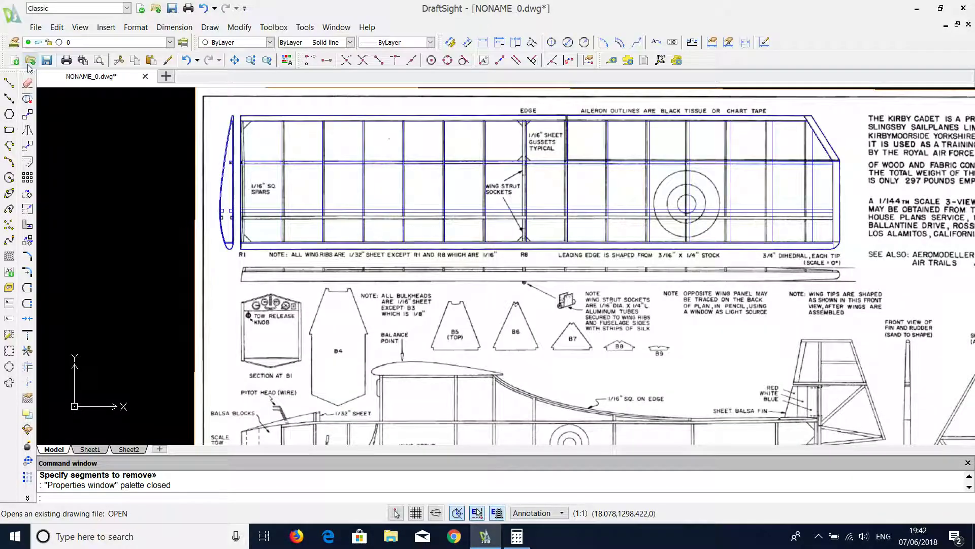
left_click(93, 43)
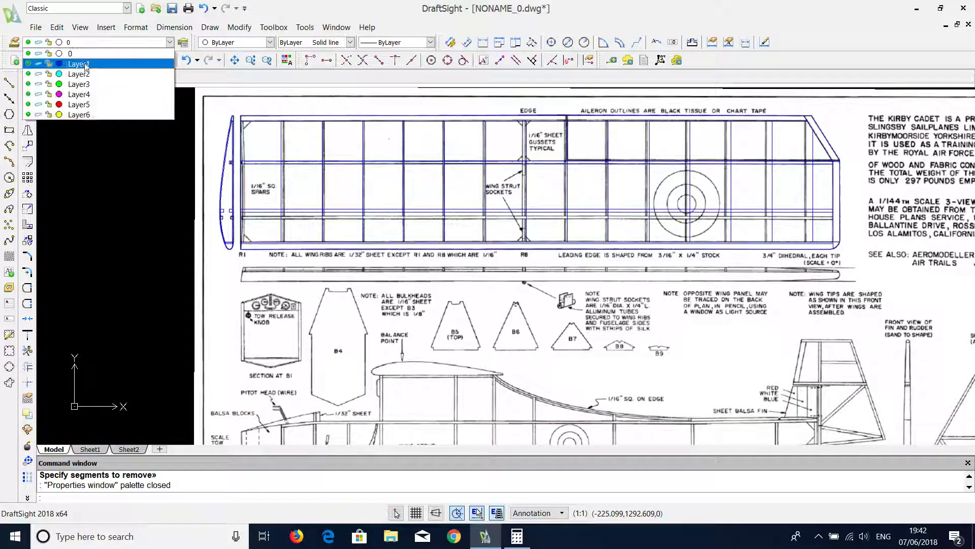
left_click(84, 64)
scroll(142, 235, "down", 2)
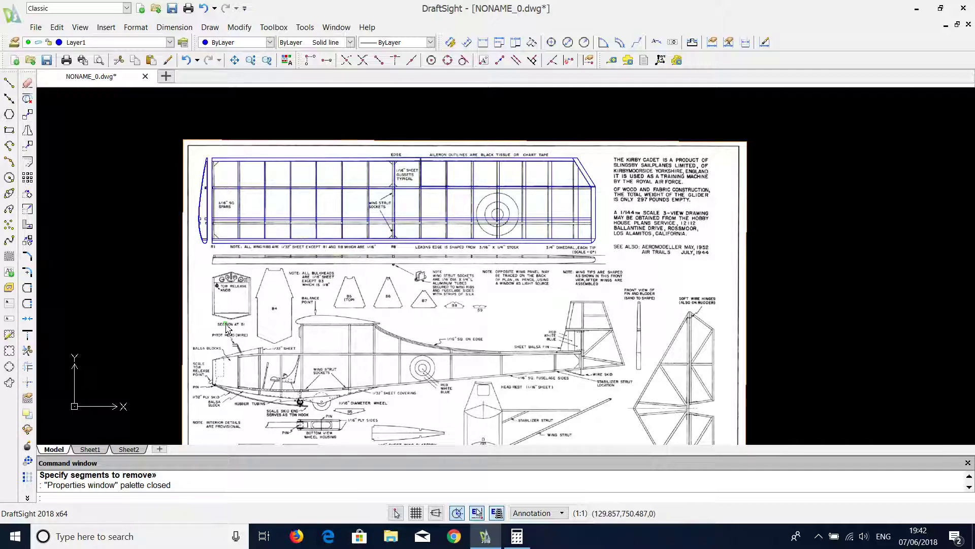
scroll(156, 254, "up", 2)
scroll(229, 282, "down", 1)
scroll(310, 302, "down", 1)
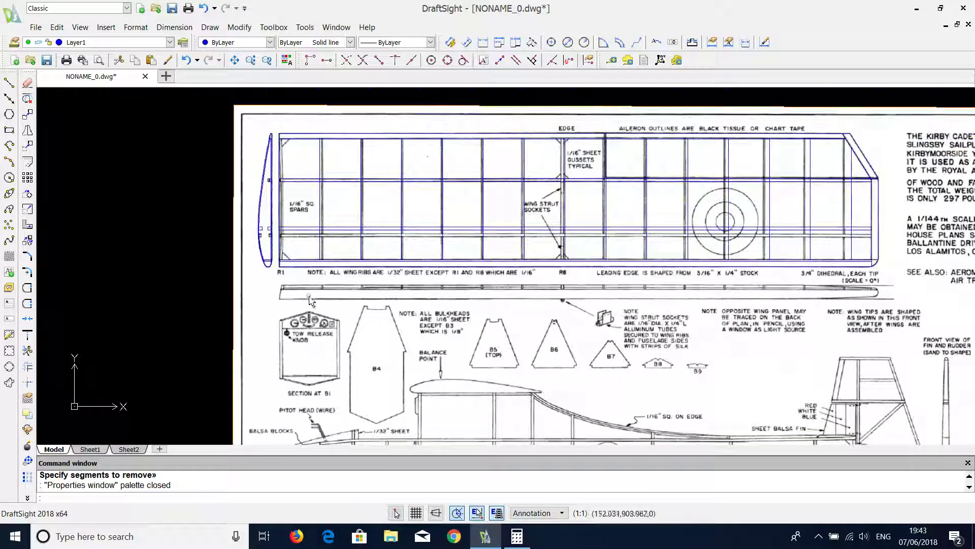
scroll(278, 229, "up", 2)
scroll(278, 228, "up", 2)
scroll(287, 251, "up", 1)
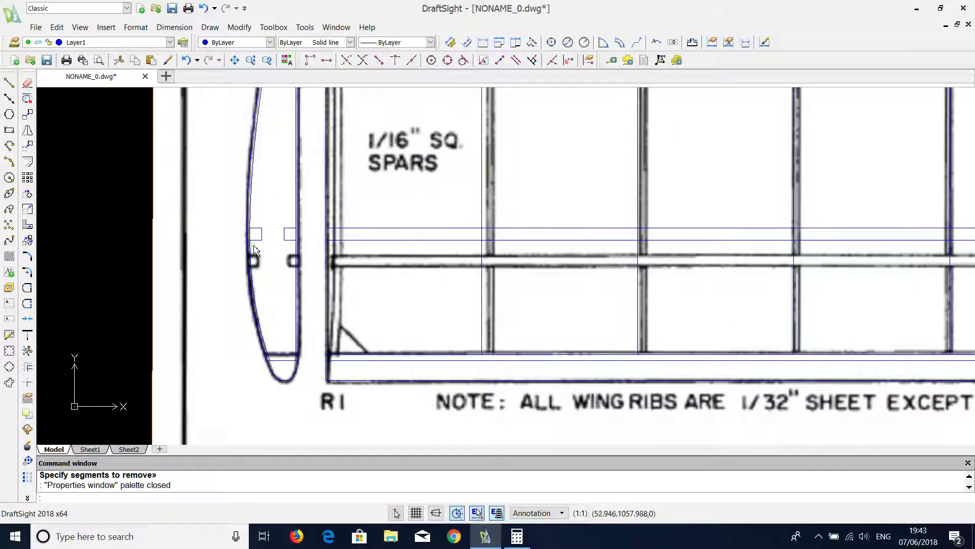
scroll(276, 320, "down", 3)
scroll(276, 319, "down", 1)
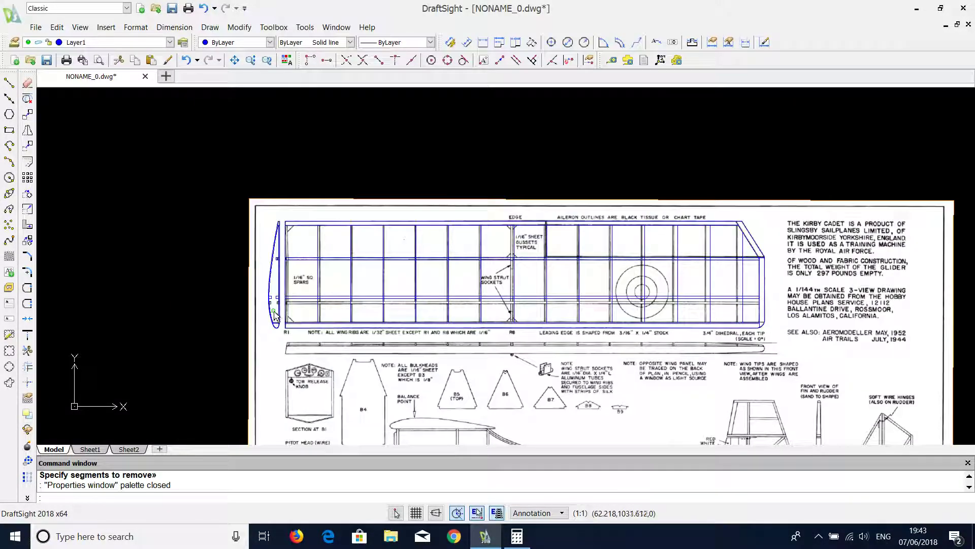
scroll(278, 309, "down", 1)
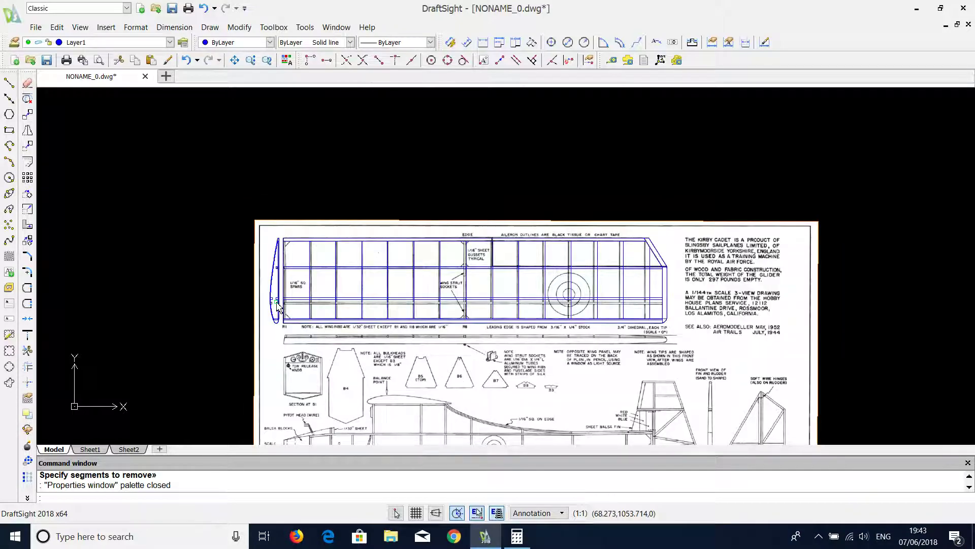
scroll(550, 263, "up", 3)
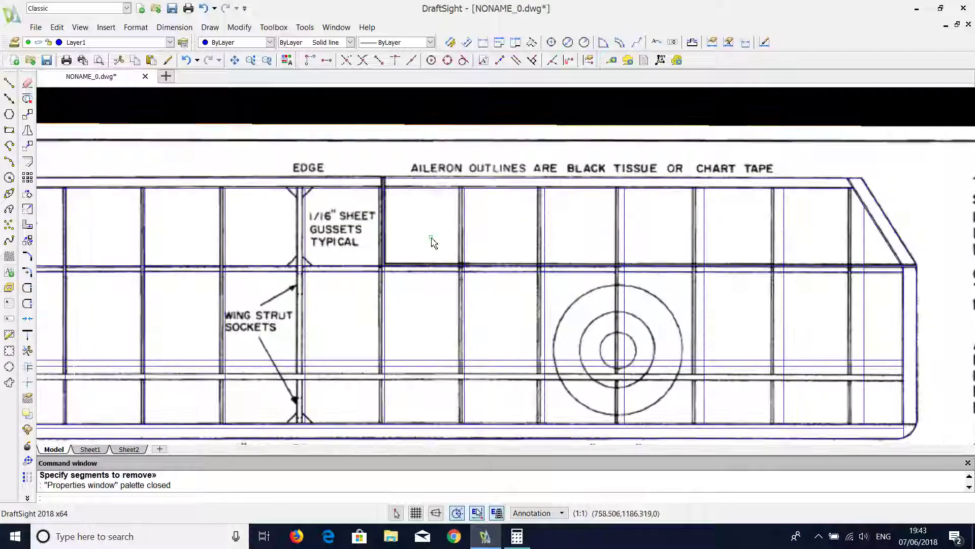
scroll(365, 252, "up", 2)
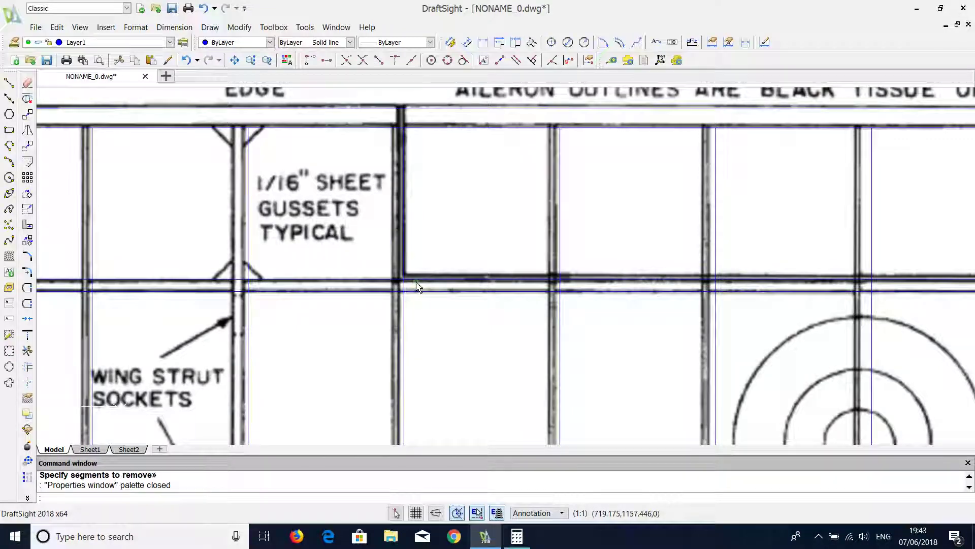
scroll(416, 292, "down", 2)
scroll(417, 292, "down", 2)
scroll(418, 288, "down", 2)
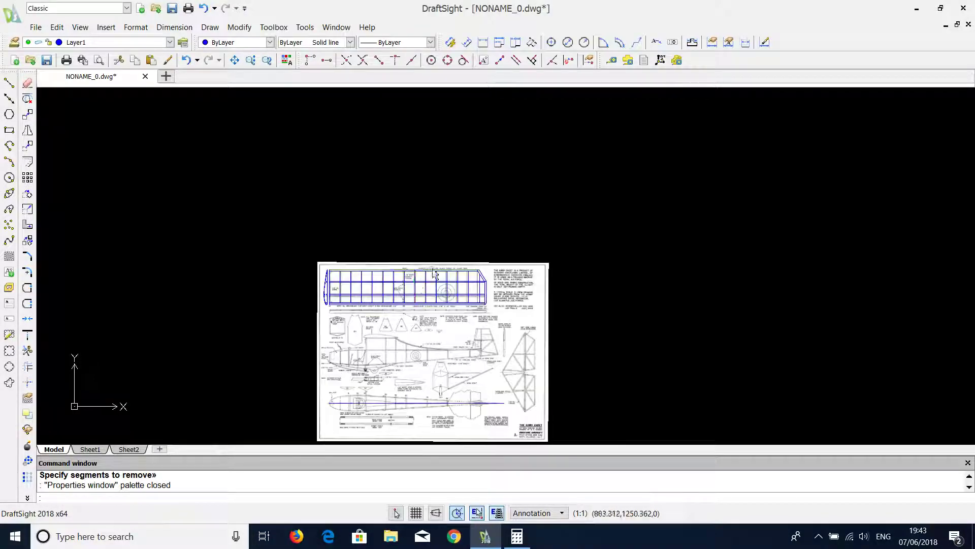
scroll(362, 408, "up", 2)
scroll(362, 408, "up", 2)
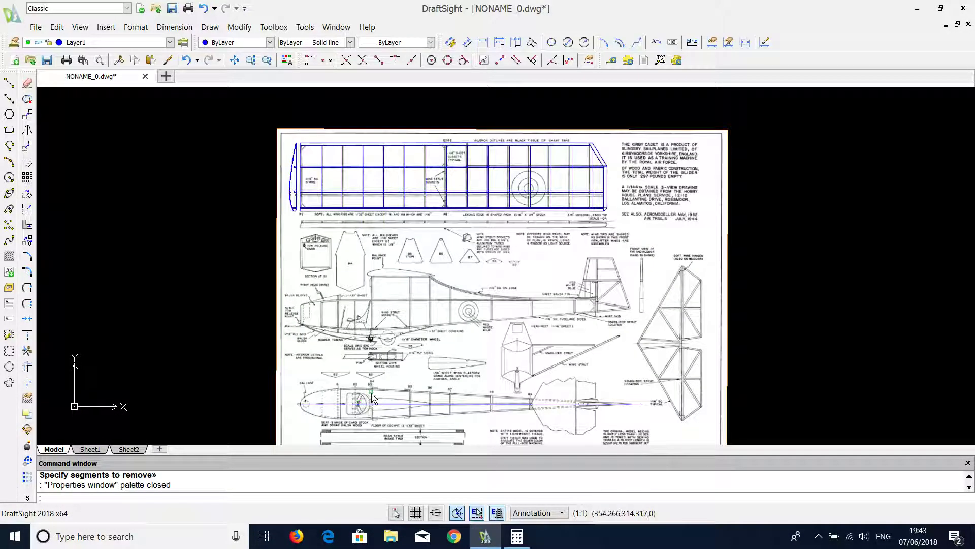
scroll(364, 407, "down", 2)
scroll(514, 406, "down", 1)
scroll(565, 410, "up", 1)
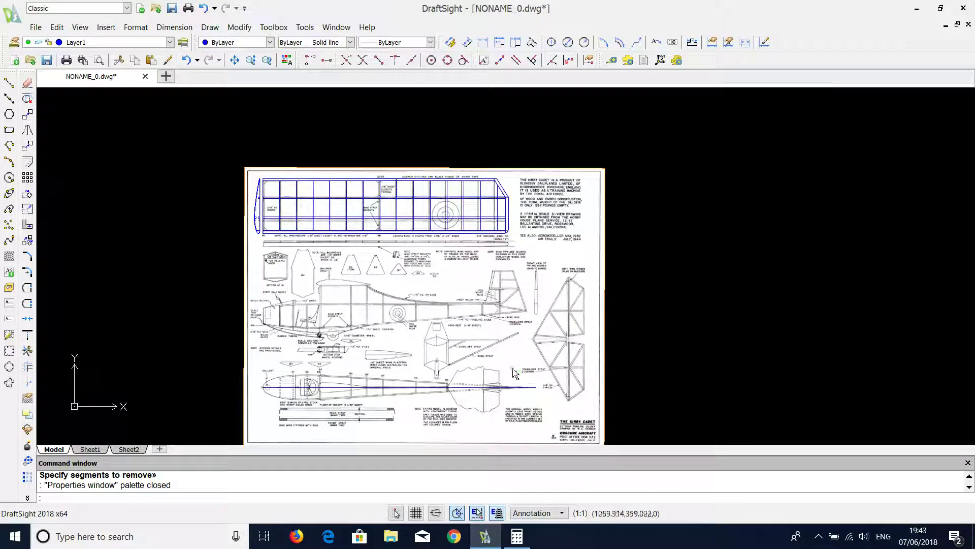
middle_click_drag(444, 340, 475, 282)
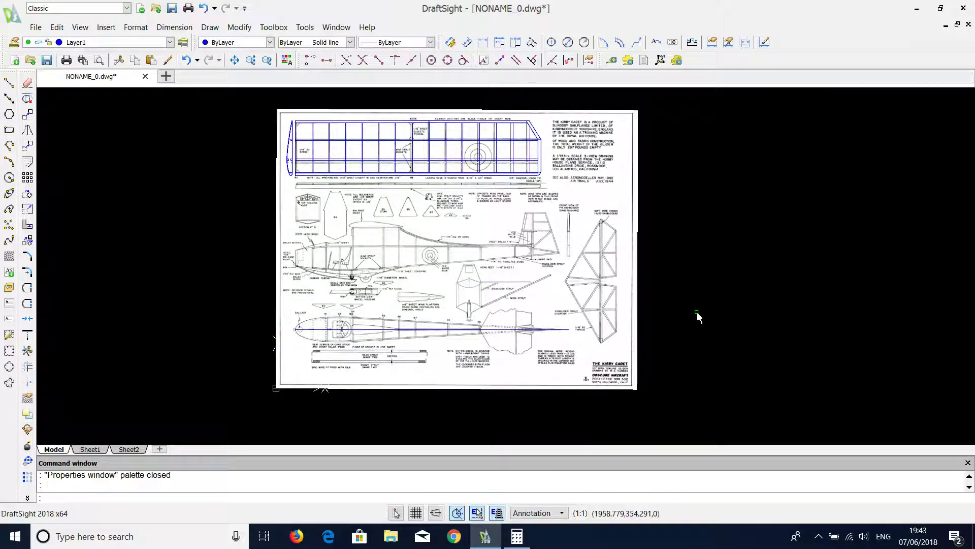